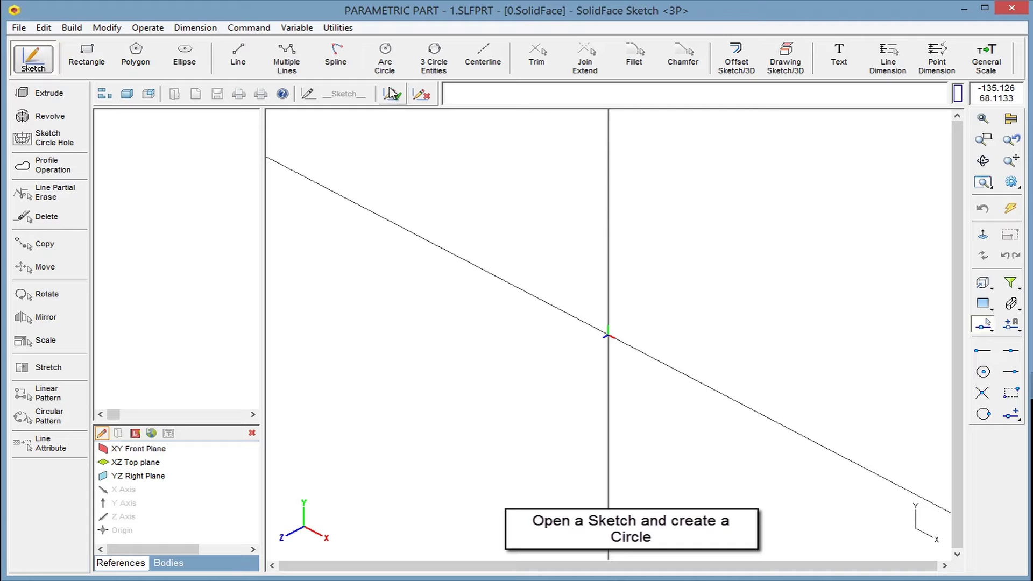
Sketch a circle centred on the origin with a diameter of about 35.6
{"action": "left_click", "coordinate": [389, 68]}
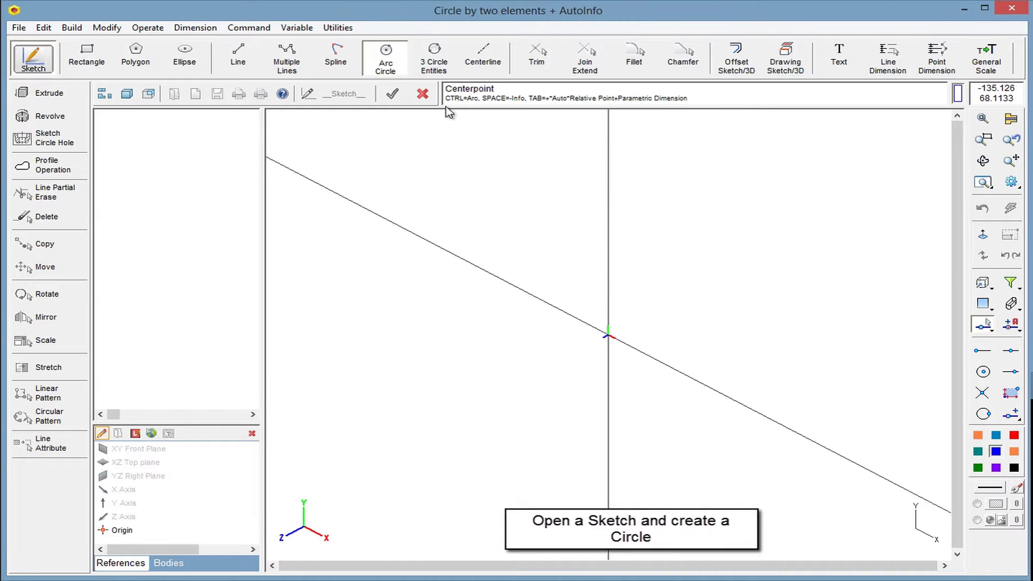
{"action": "left_click", "coordinate": [607, 336]}
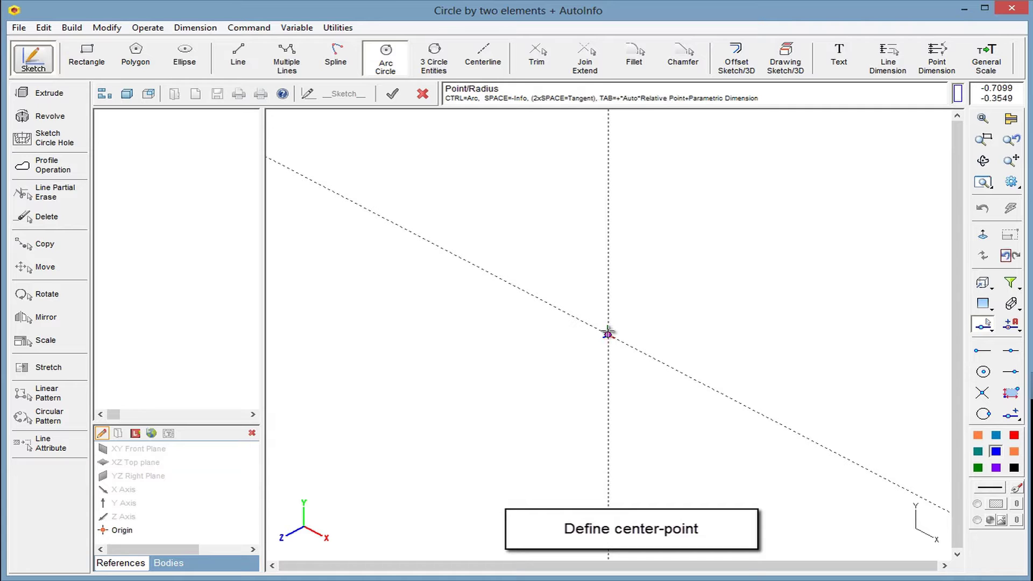
{"action": "left_click", "coordinate": [610, 305]}
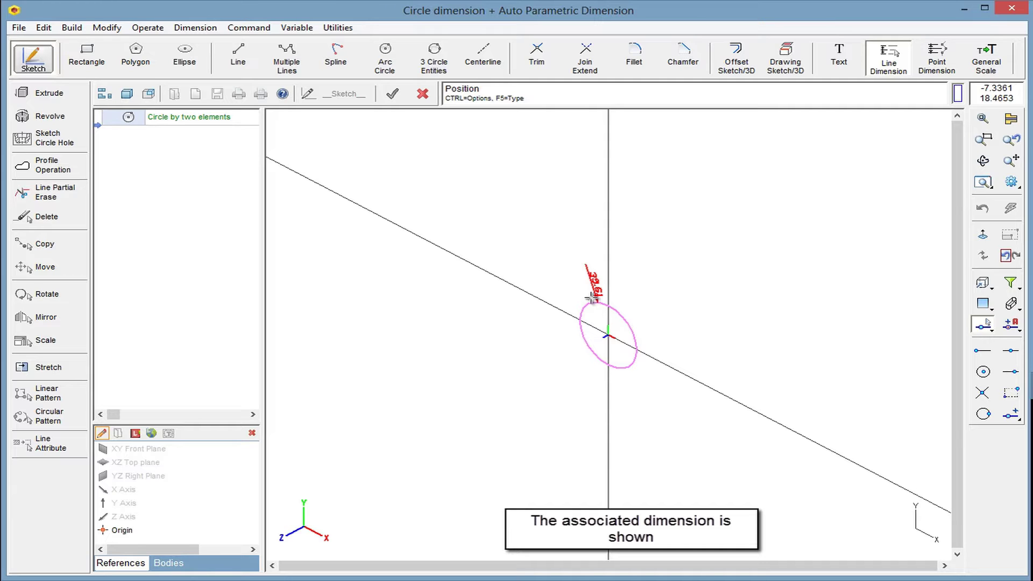
Set the circle's associative dimension to the Extended type and place it below and beside the circle
{"action": "key", "text": "ctrl"}
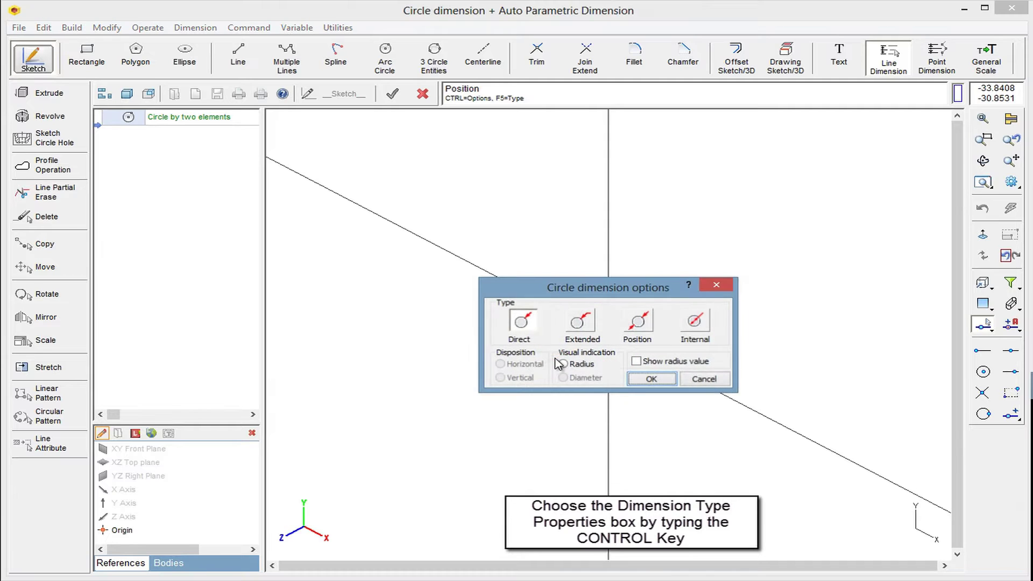
{"action": "left_click", "coordinate": [577, 325]}
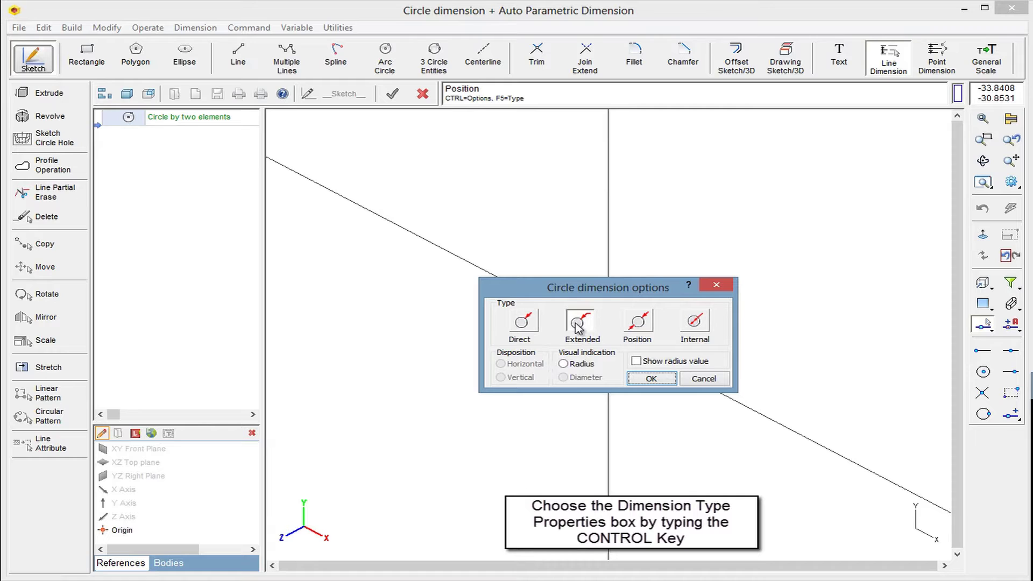
{"action": "left_click", "coordinate": [638, 378]}
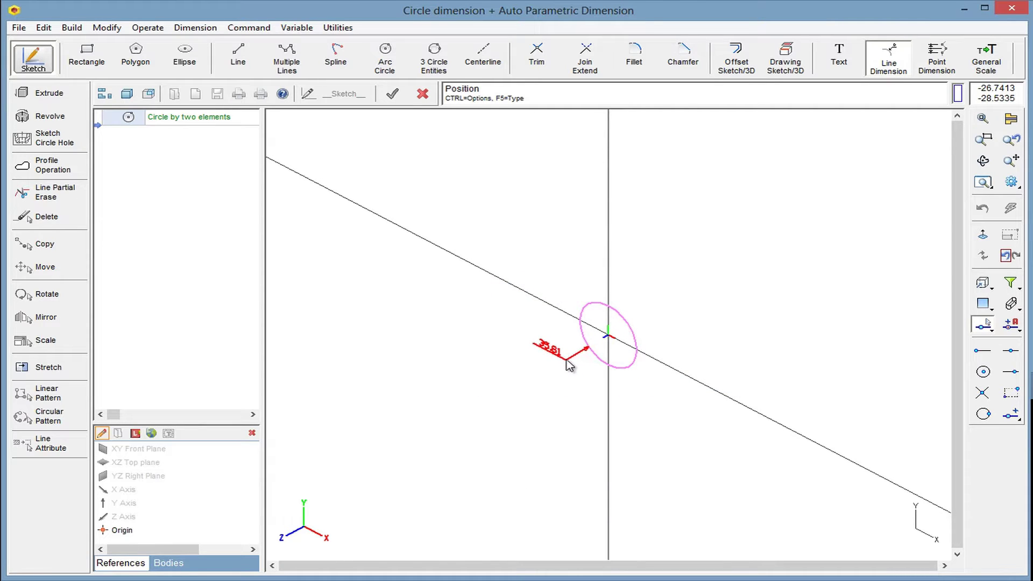
{"action": "left_click", "coordinate": [566, 363]}
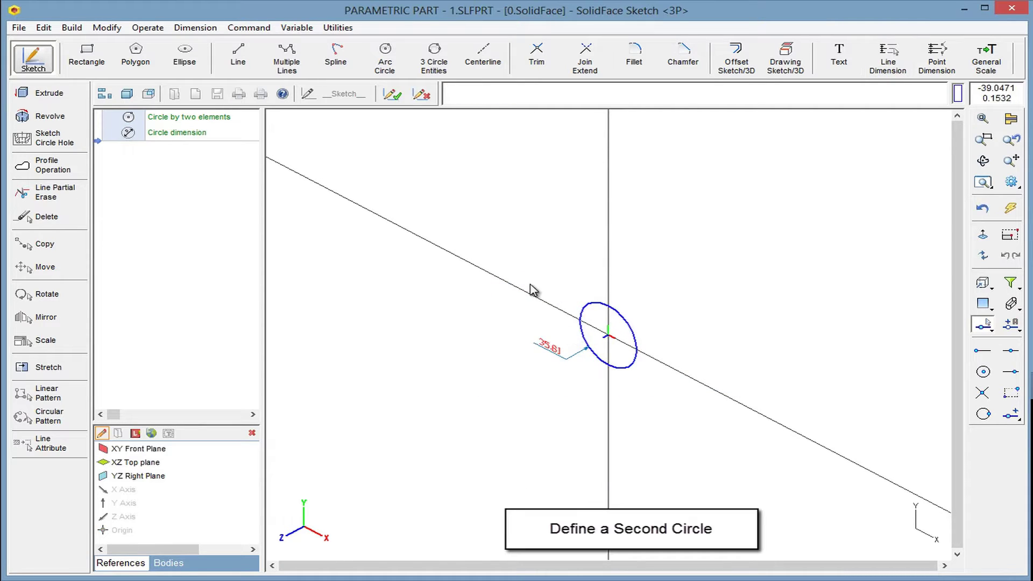
With circle-centre snapping active, sketch a second circle about 62.8 in diameter, centred about 100.6 along X relative to the first circle's centre
{"action": "left_click", "coordinate": [387, 60]}
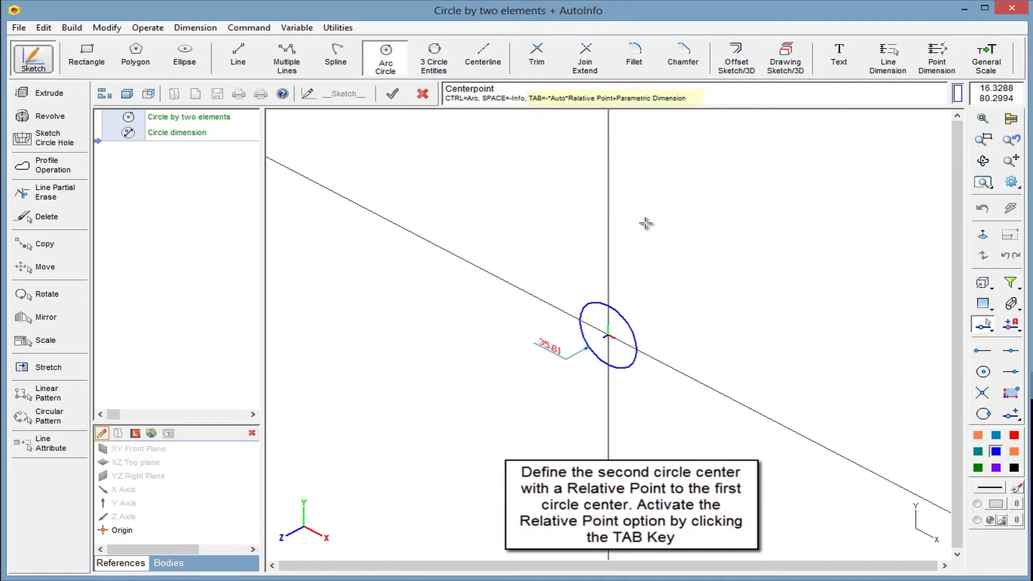
{"action": "left_click", "coordinate": [1007, 327]}
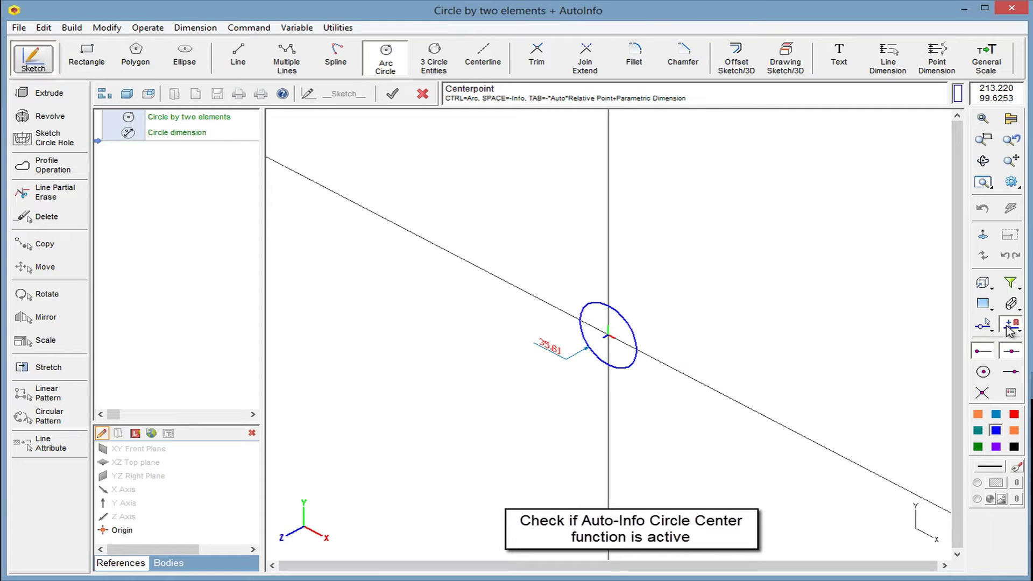
{"action": "left_click", "coordinate": [984, 373]}
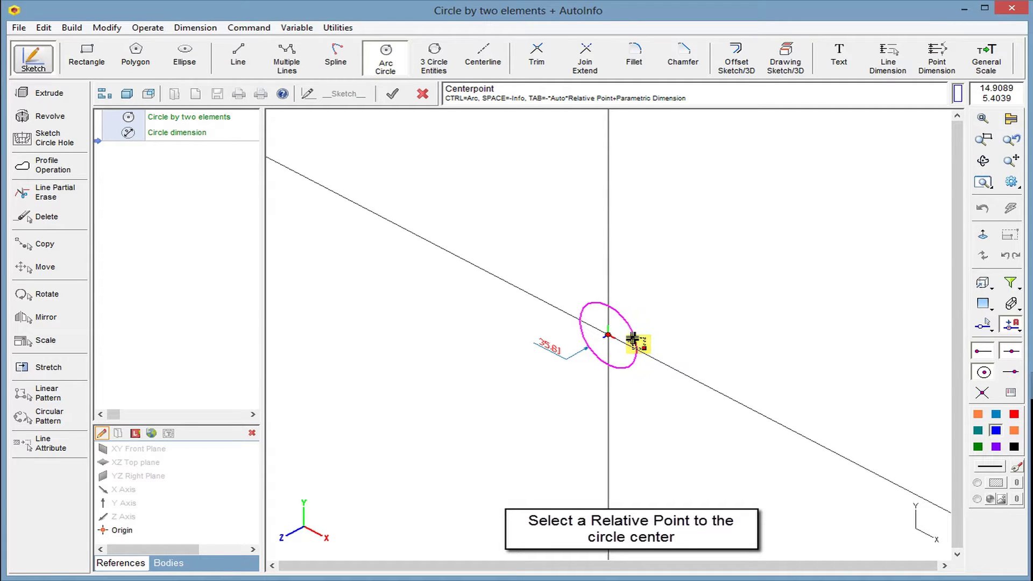
{"action": "left_click", "coordinate": [633, 338]}
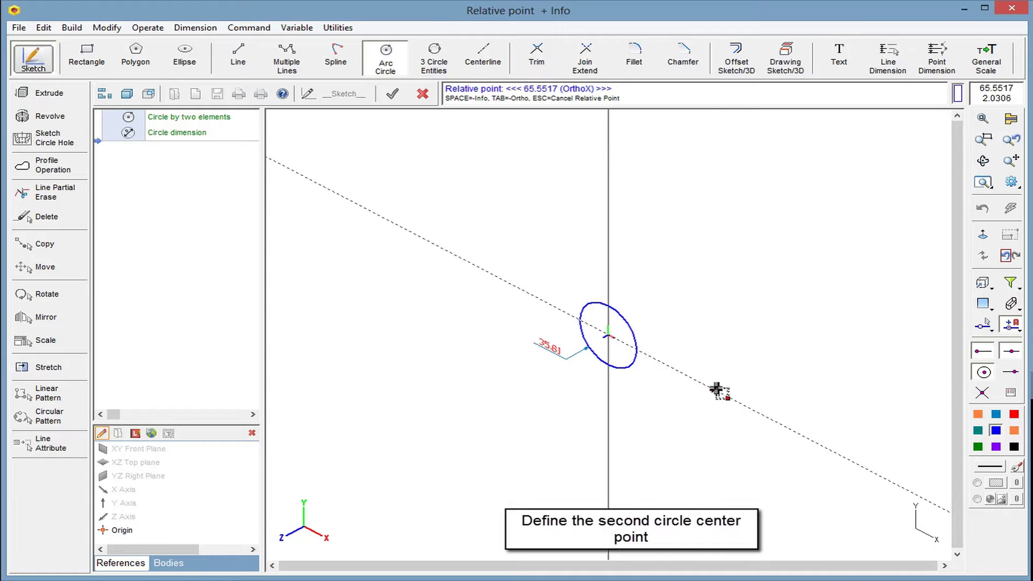
{"action": "left_click", "coordinate": [769, 416]}
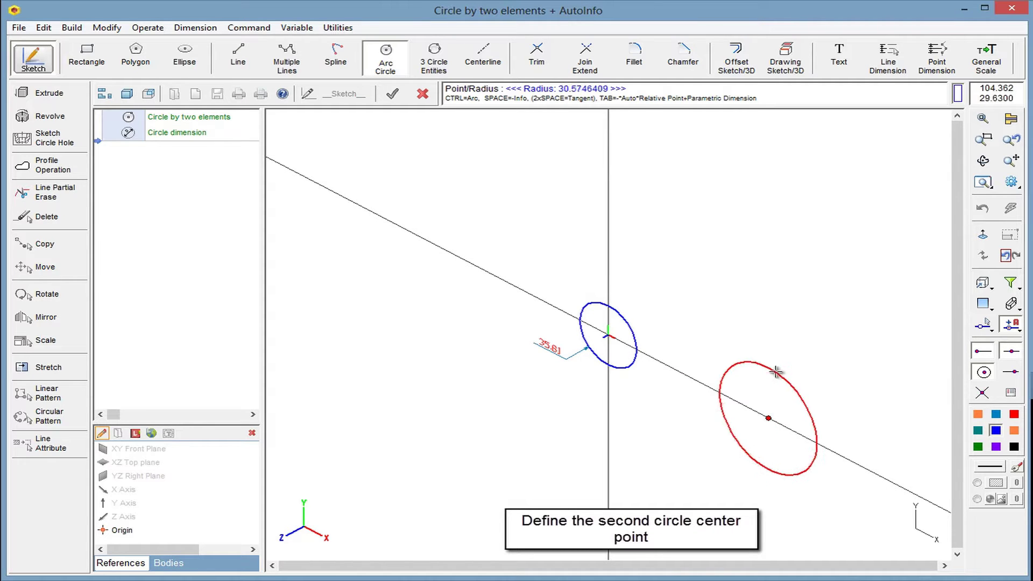
{"action": "left_click", "coordinate": [776, 370]}
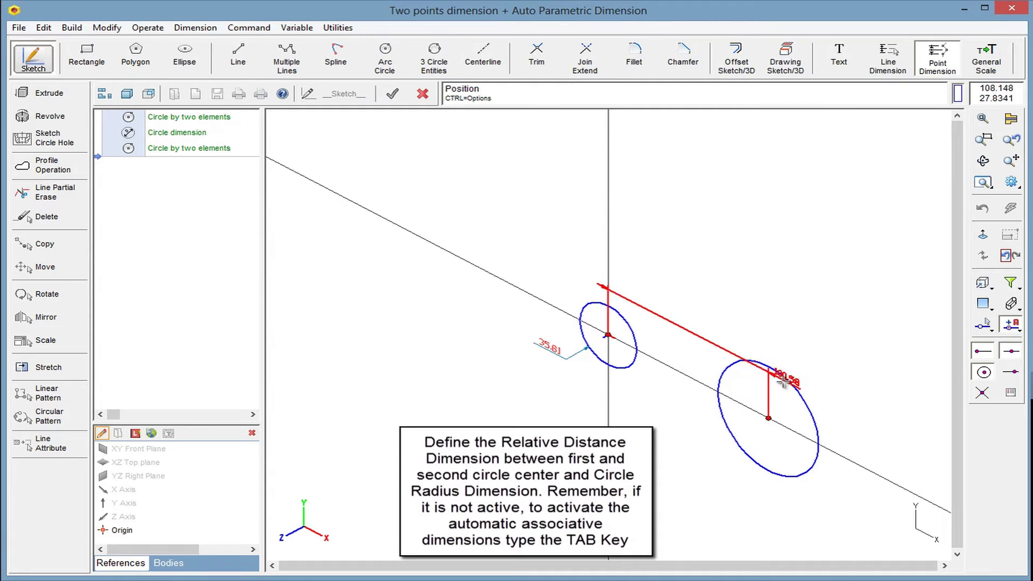
Place the horizontal and vertical centre-to-centre dimensions between the circles and the second circle's diameter dimension
{"action": "left_click", "coordinate": [694, 304]}
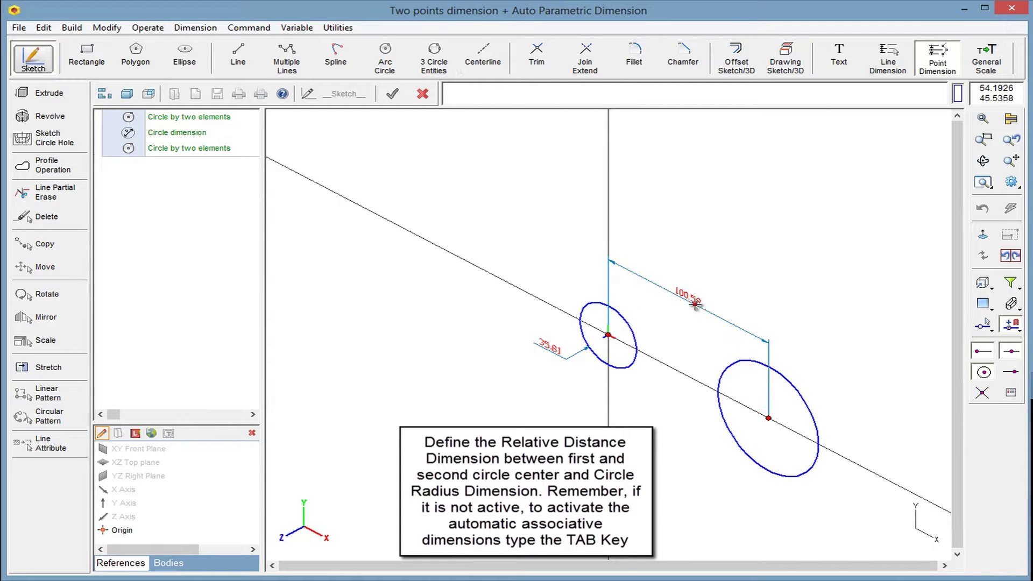
{"action": "left_click", "coordinate": [674, 378]}
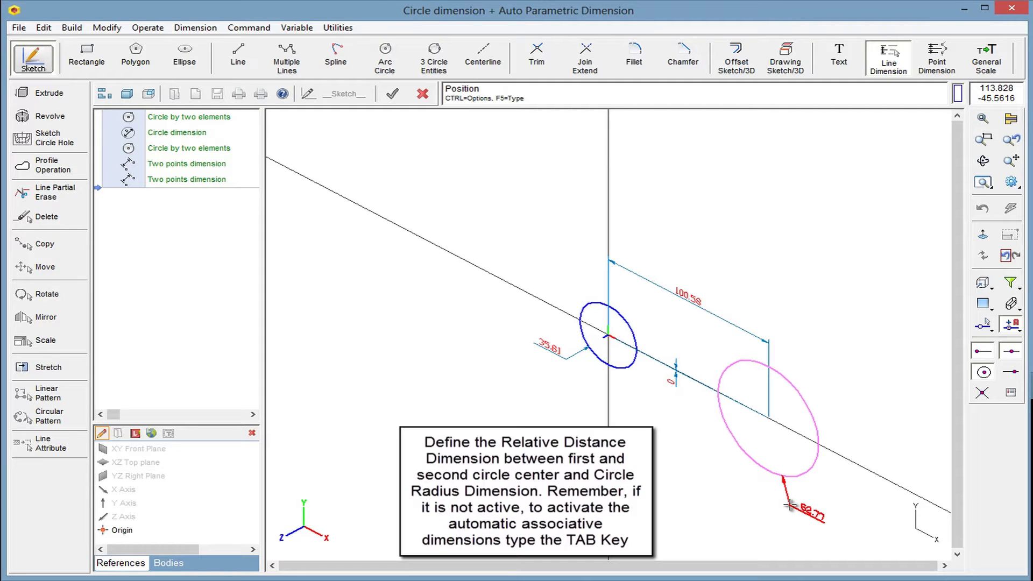
{"action": "left_click", "coordinate": [789, 505]}
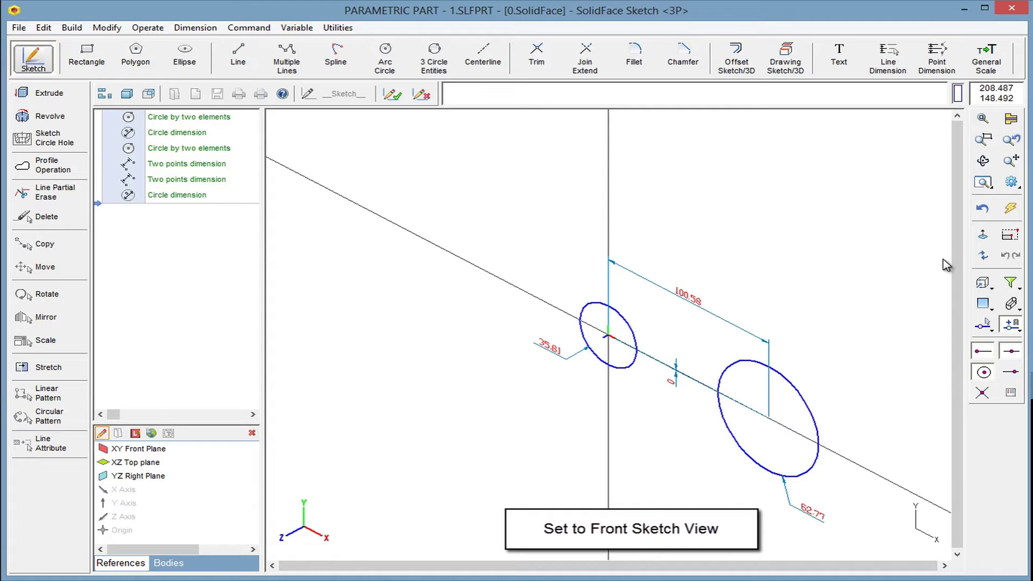
Set the view to the front of the sketch and draw upper and lower lines externally tangent to both circles
{"action": "left_click", "coordinate": [983, 237]}
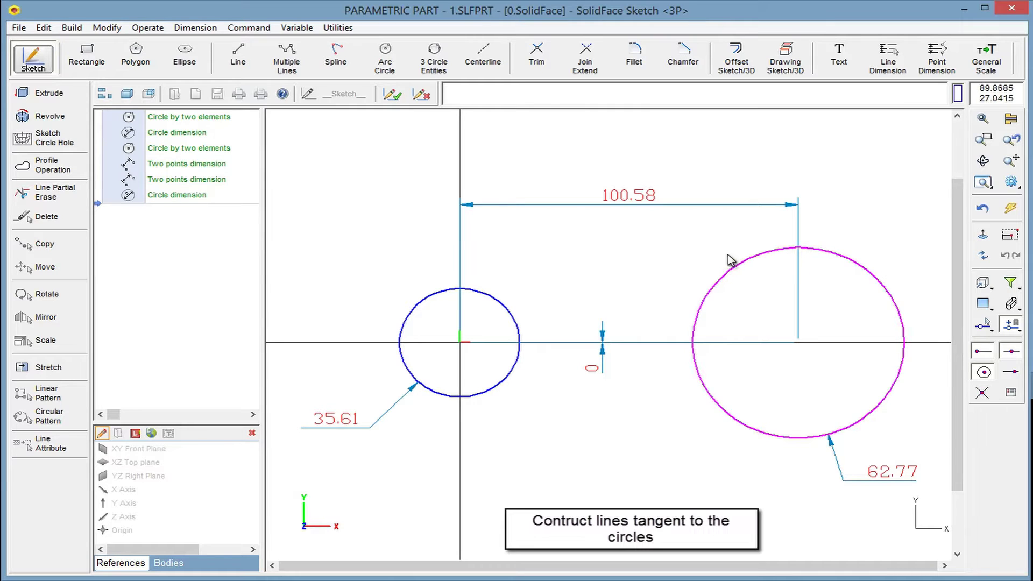
{"action": "left_click", "coordinate": [233, 61]}
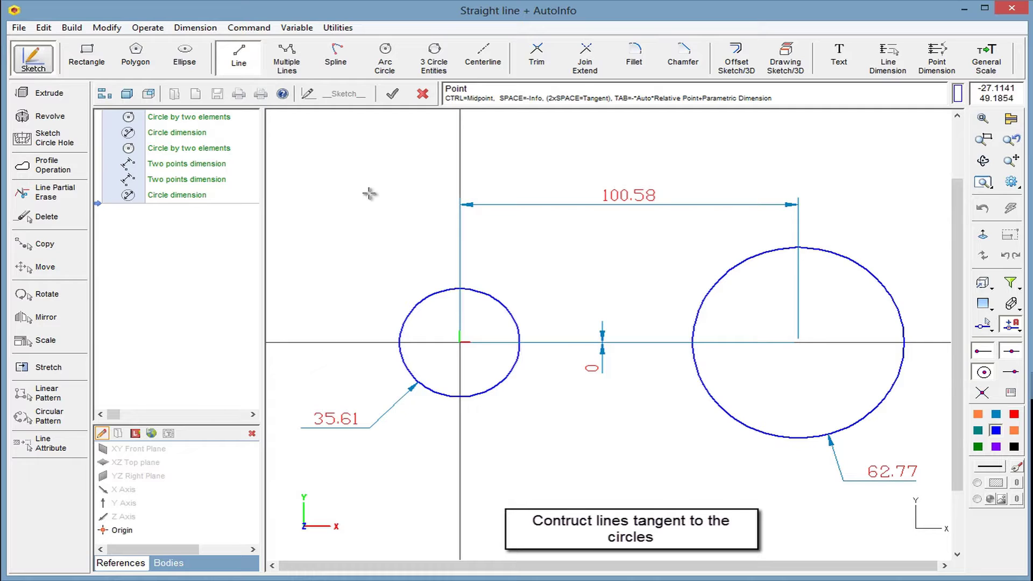
{"action": "key", "text": "space"}
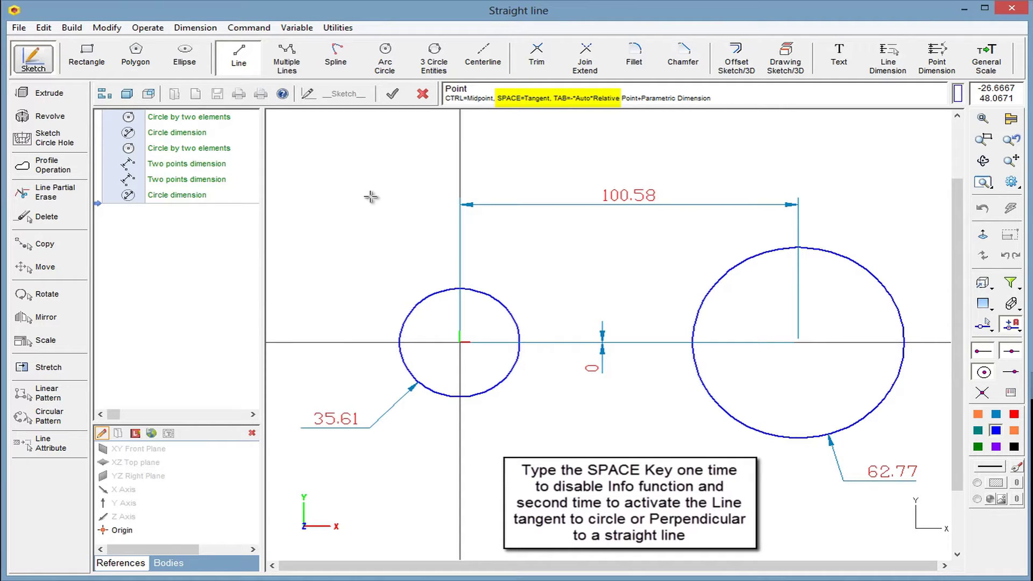
{"action": "key", "text": "space"}
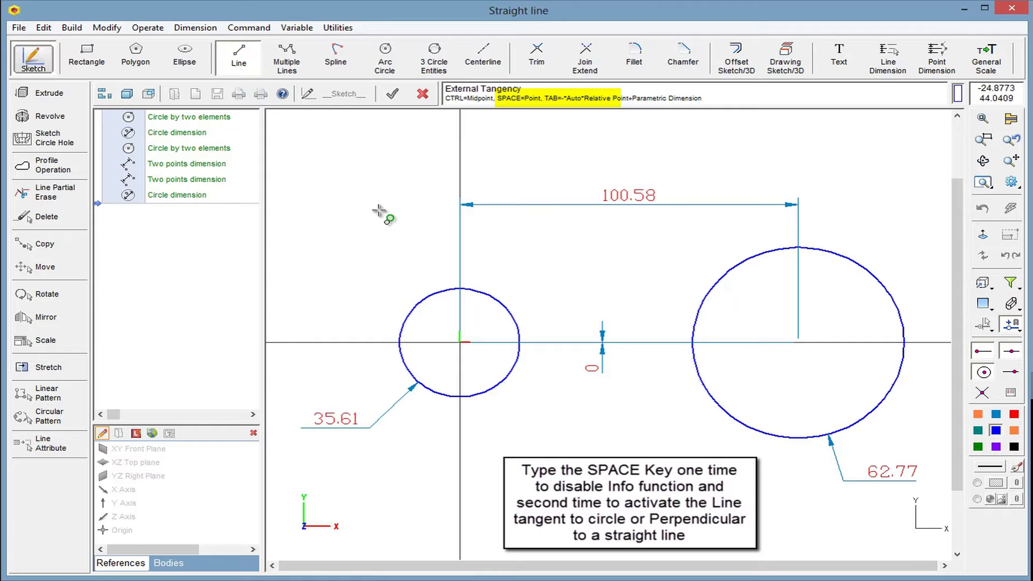
{"action": "left_click", "coordinate": [449, 291]}
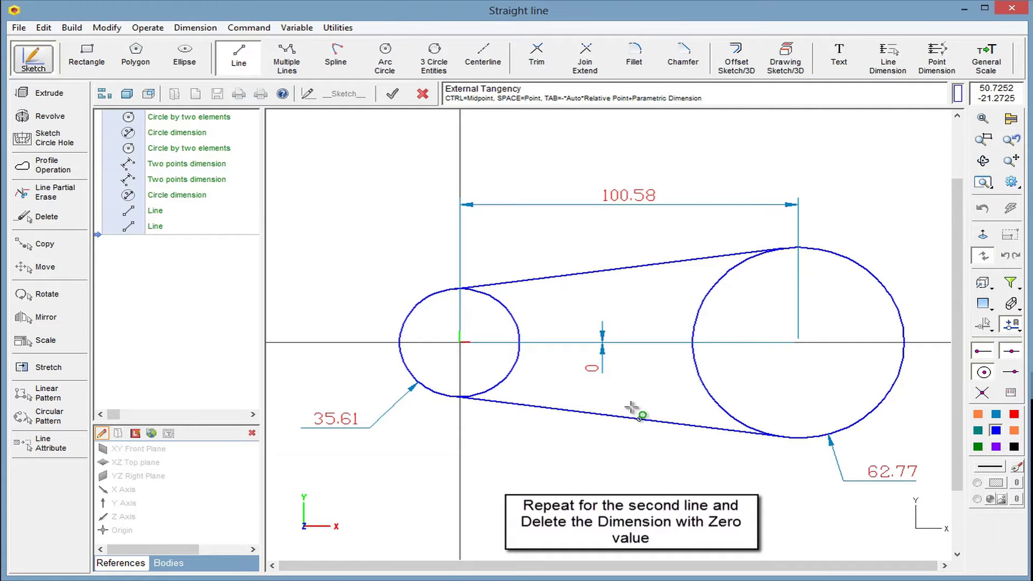
{"action": "key", "text": "Escape"}
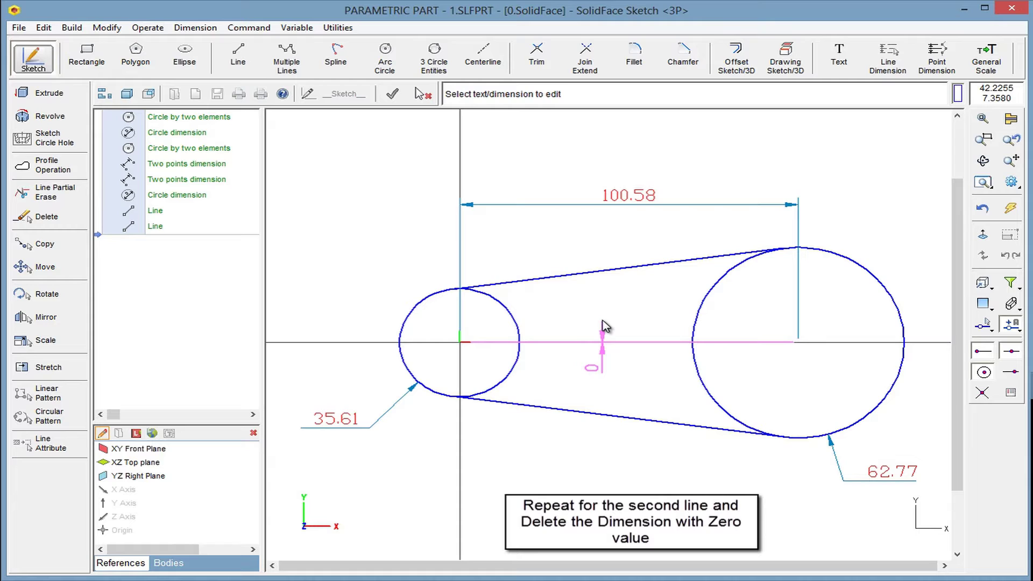
Delete the zero-value vertical dimension between the circle centres
{"action": "left_click", "coordinate": [602, 322]}
{"action": "key", "text": "Delete"}
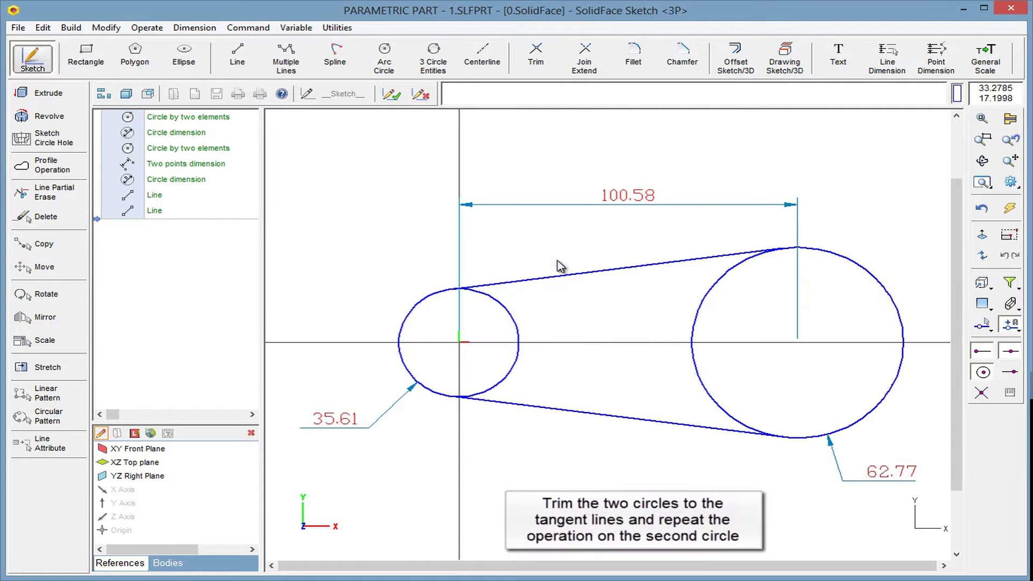
Trim both circles at their intersections with the two tangent lines, splitting each into inner and outer arcs
{"action": "left_click", "coordinate": [539, 60]}
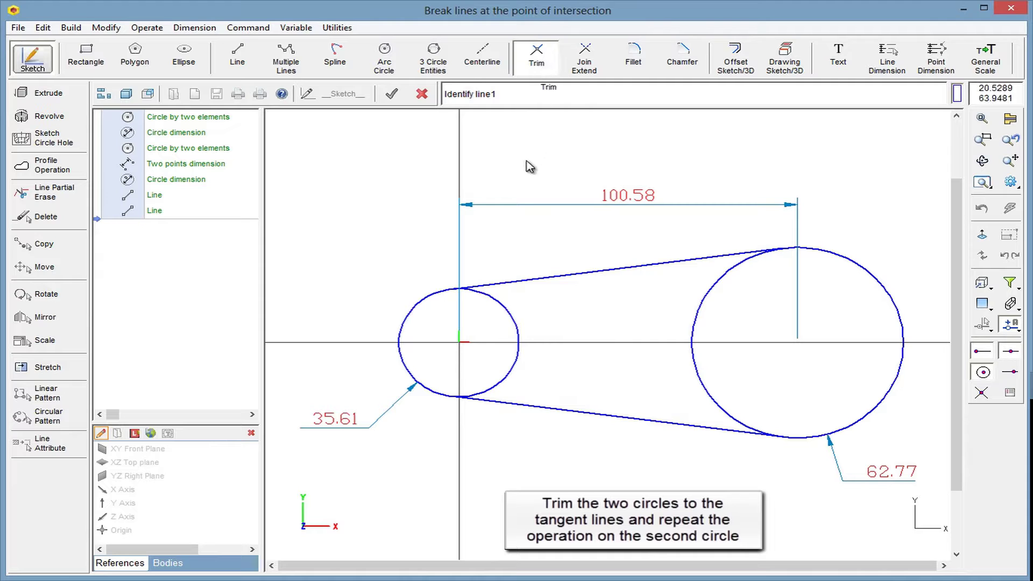
{"action": "left_click", "coordinate": [429, 300]}
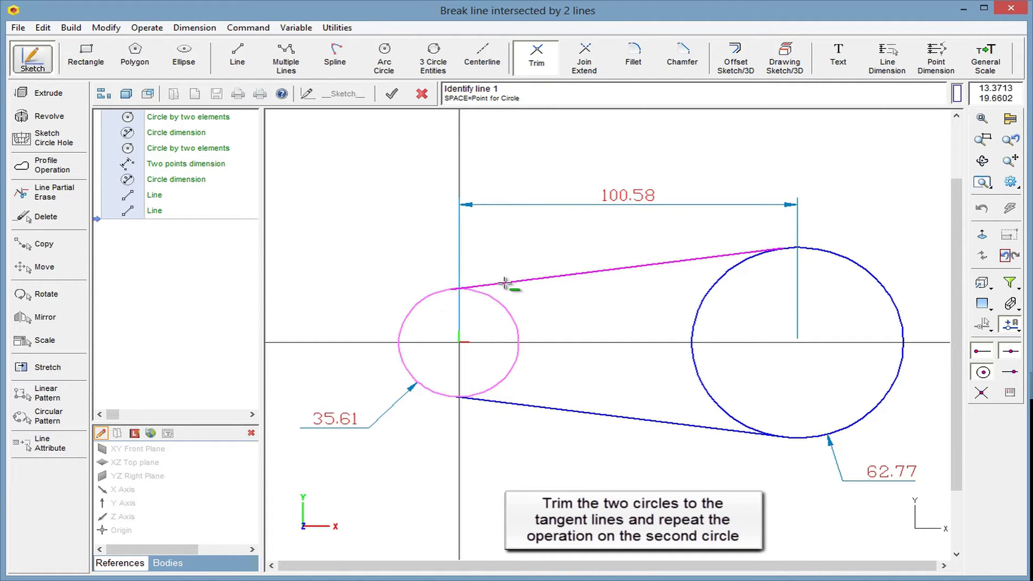
{"action": "left_click", "coordinate": [545, 407]}
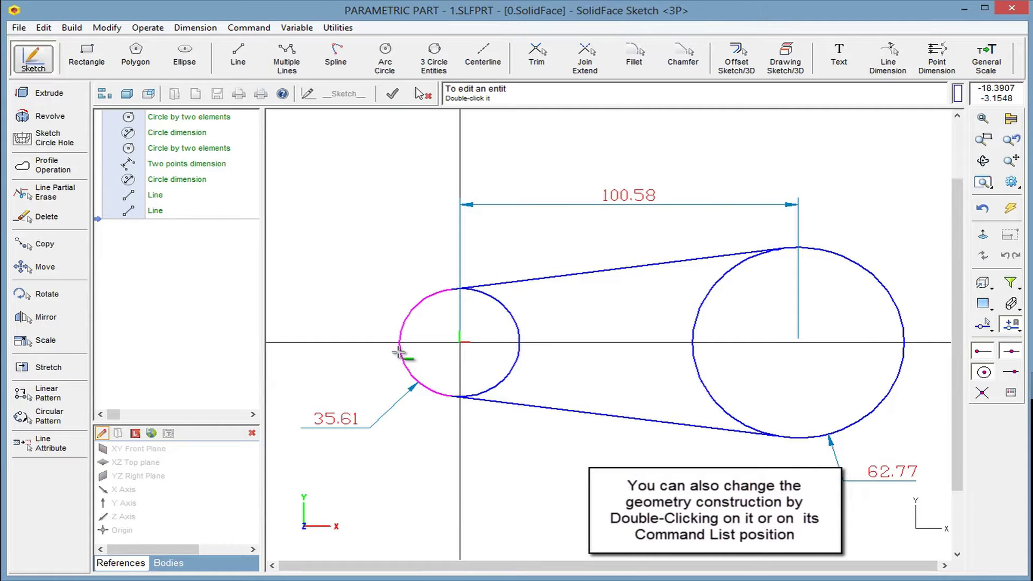
Edit the circle geometry to resize the small circle to about 29.2 diameter and the large circle to about 59.9 diameter
{"action": "double_click", "coordinate": [399, 353]}
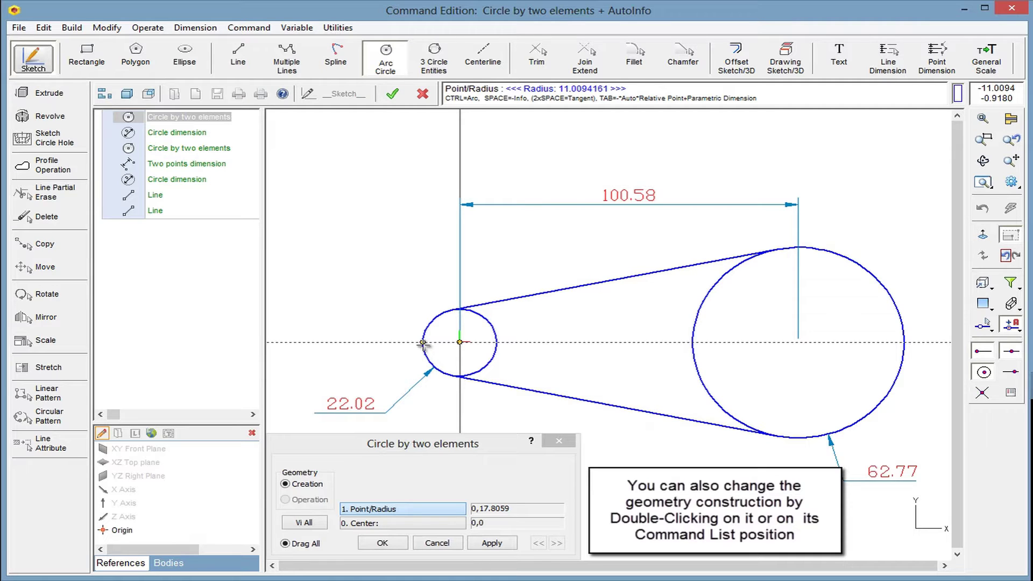
{"action": "left_click", "coordinate": [412, 350]}
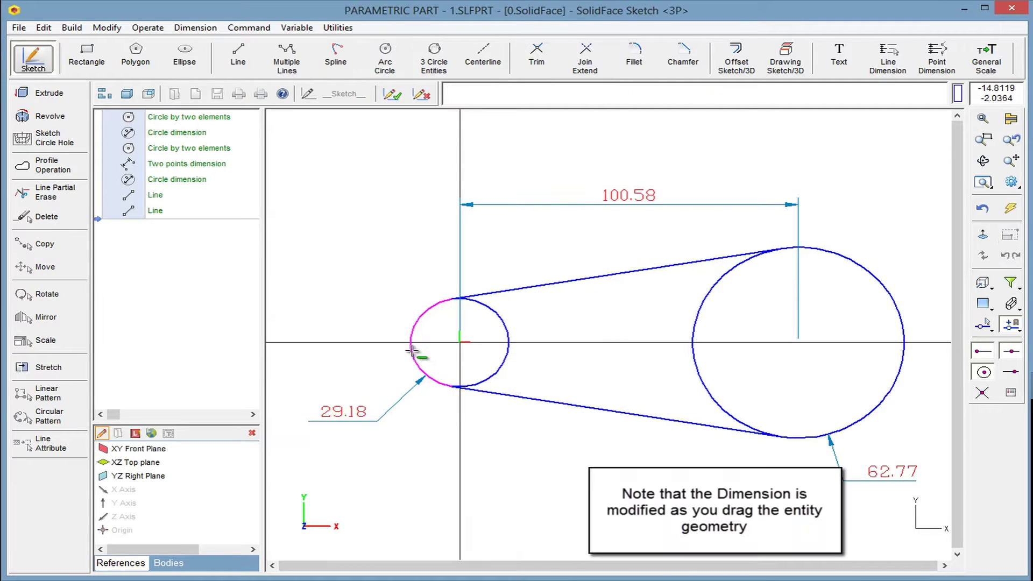
{"action": "left_click", "coordinate": [890, 298]}
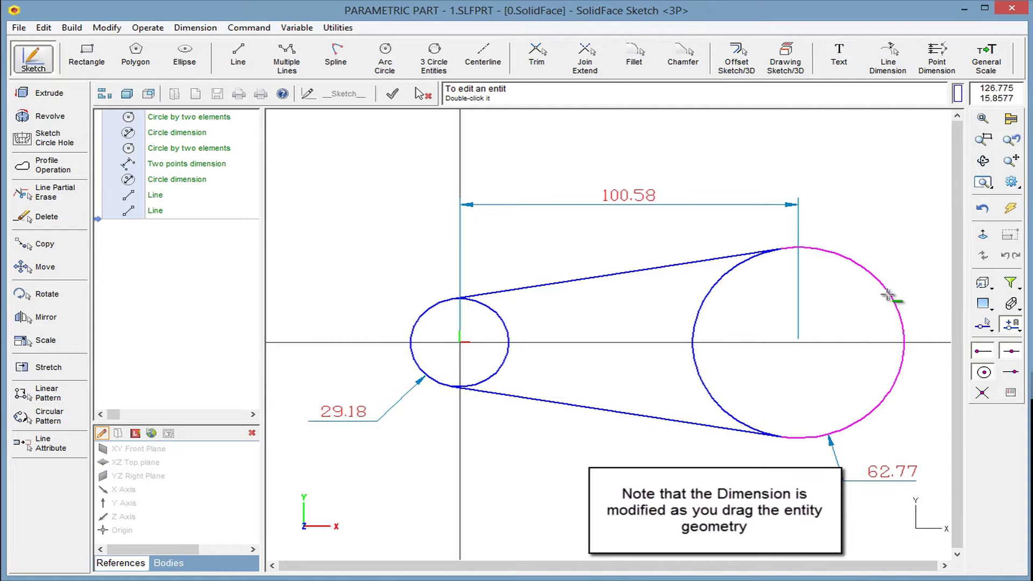
{"action": "double_click", "coordinate": [888, 295]}
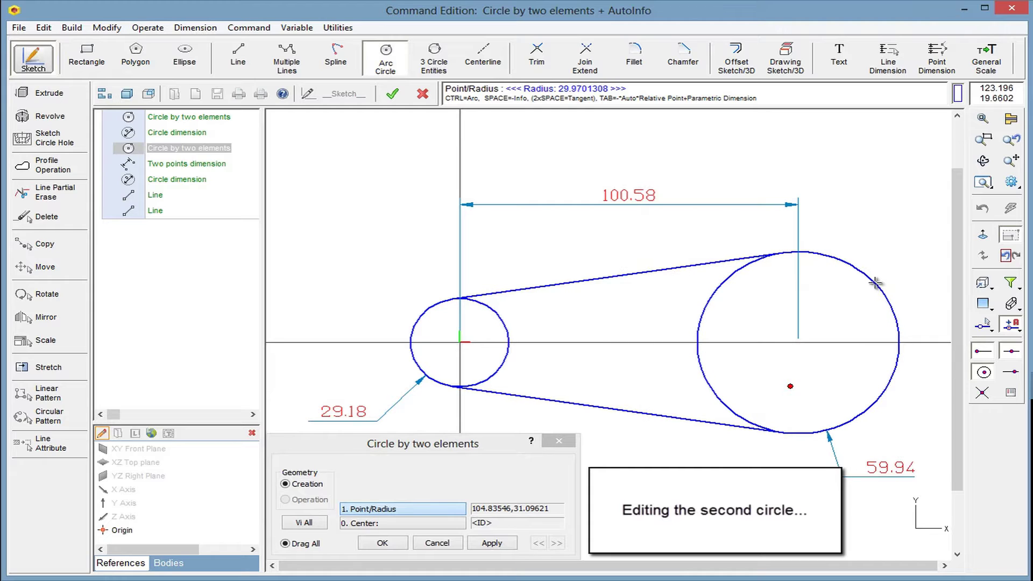
{"action": "left_click", "coordinate": [875, 284]}
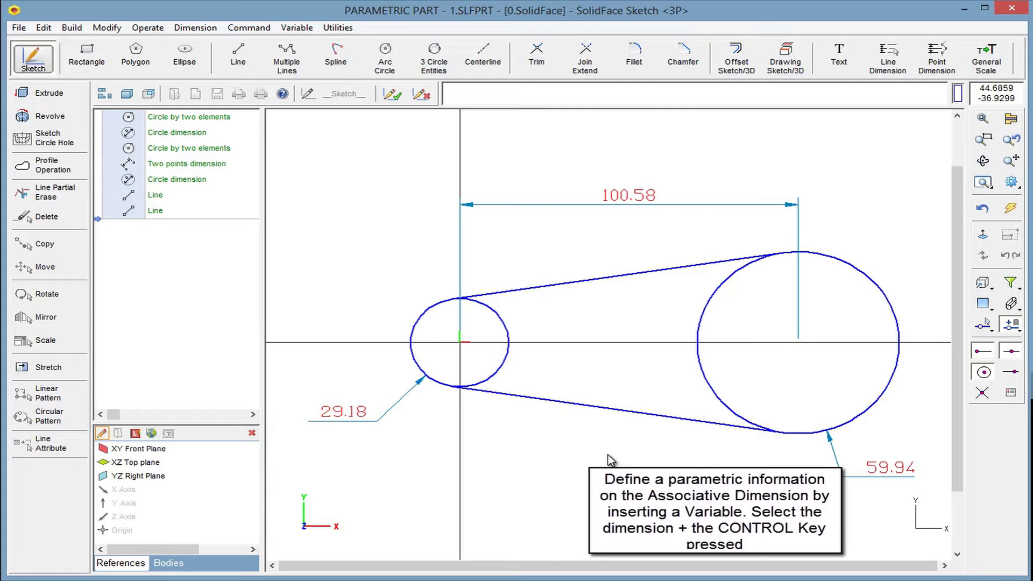
Drive the small circle's radius with a new variable R1 set to 15
{"action": "left_click", "coordinate": [347, 414]}
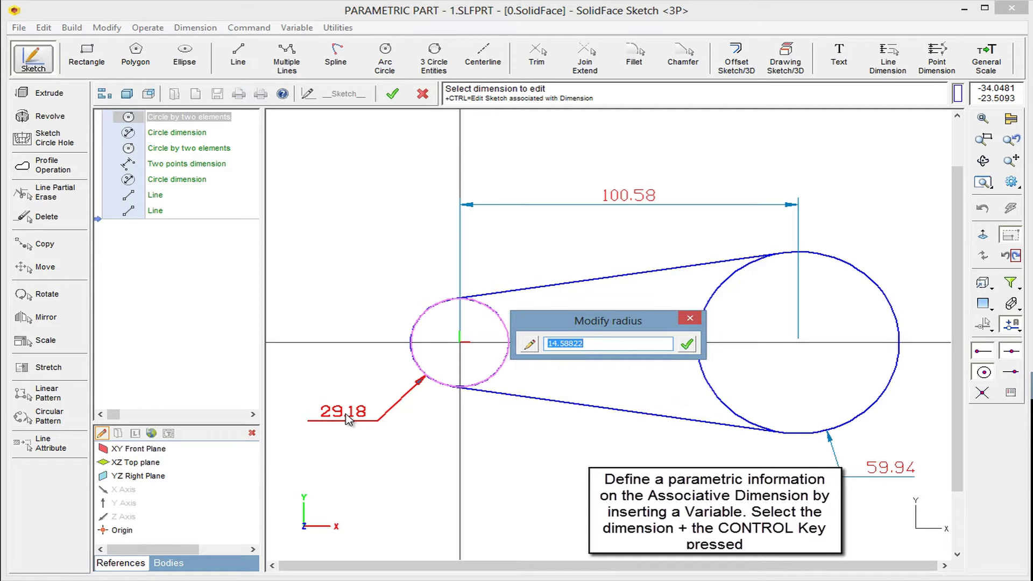
{"action": "type", "text": "R1"}
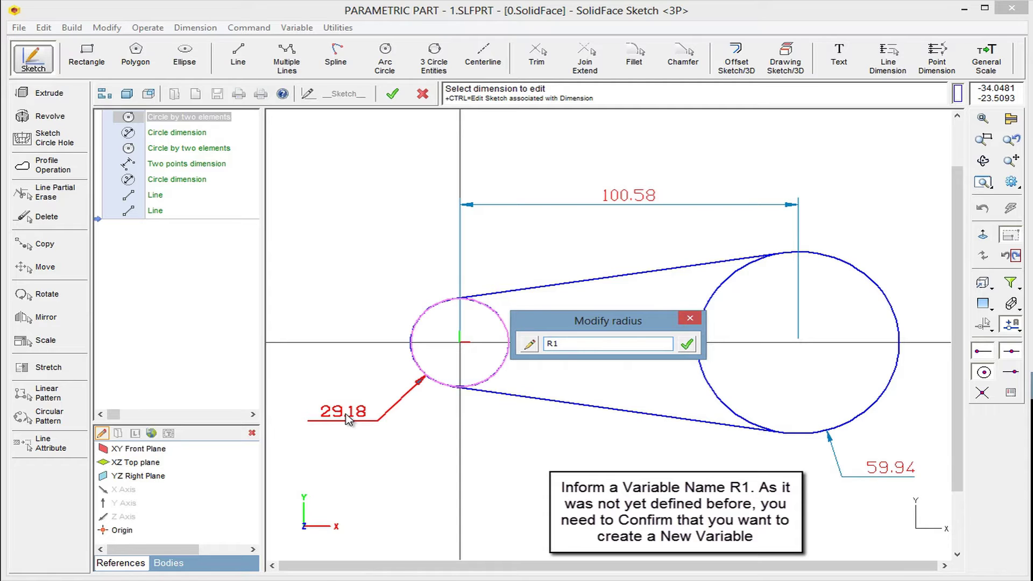
{"action": "key", "text": "Return"}
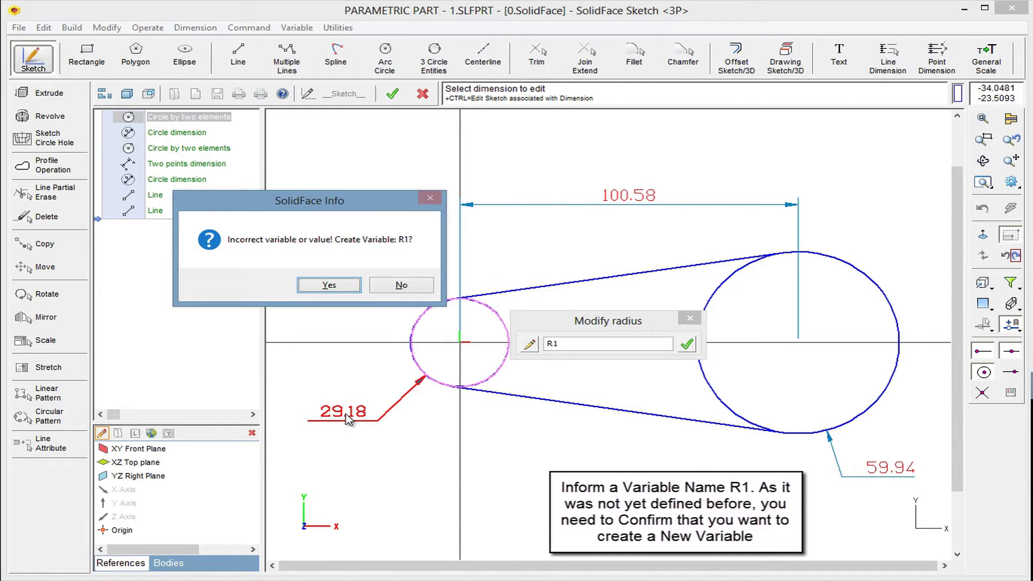
{"action": "key", "text": "Return"}
{"action": "type", "text": "15"}
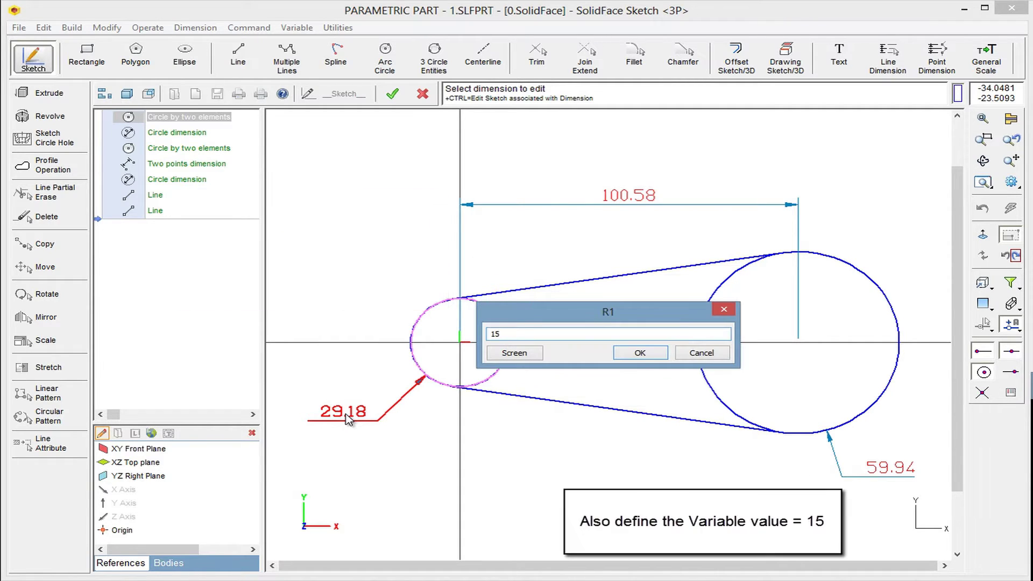
{"action": "key", "text": "Return"}
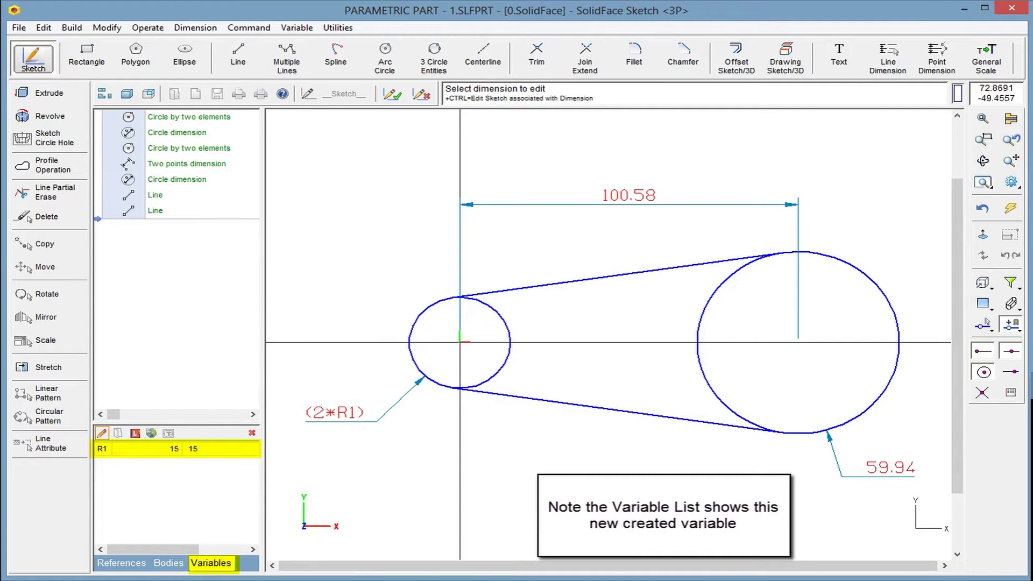
Drive the large circle's radius with a new variable R2 = 30 and the centre-to-centre distance with a new variable D = 100
{"action": "left_click", "coordinate": [875, 472]}
{"action": "type", "text": "R"}
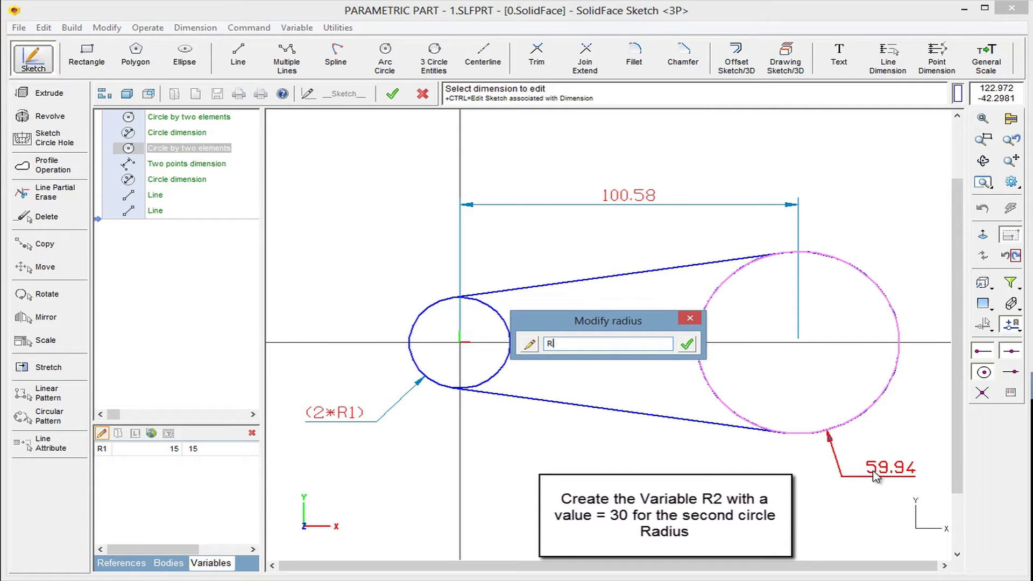
{"action": "type", "text": "2"}
{"action": "key", "text": "Return"}
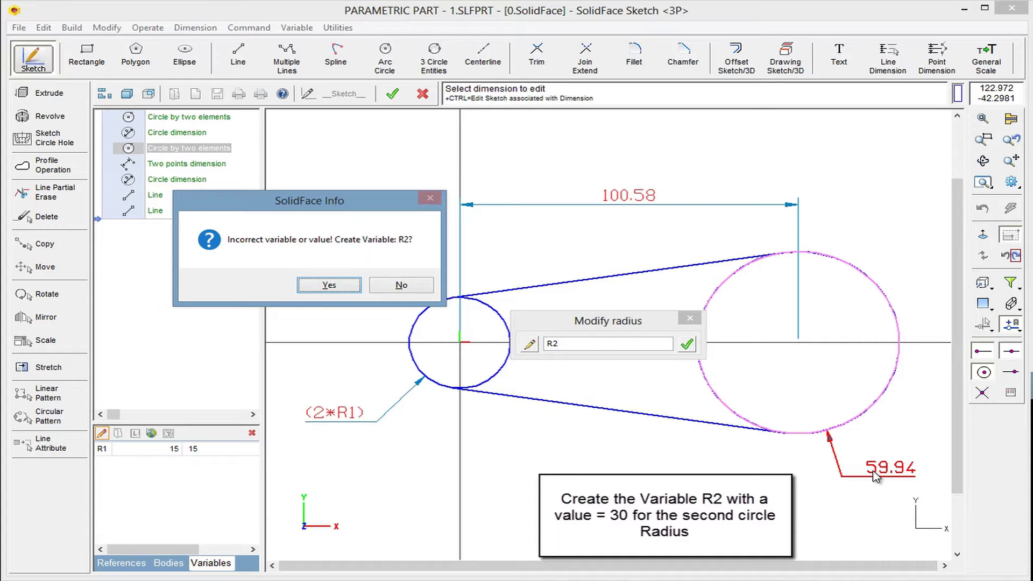
{"action": "key", "text": "Return"}
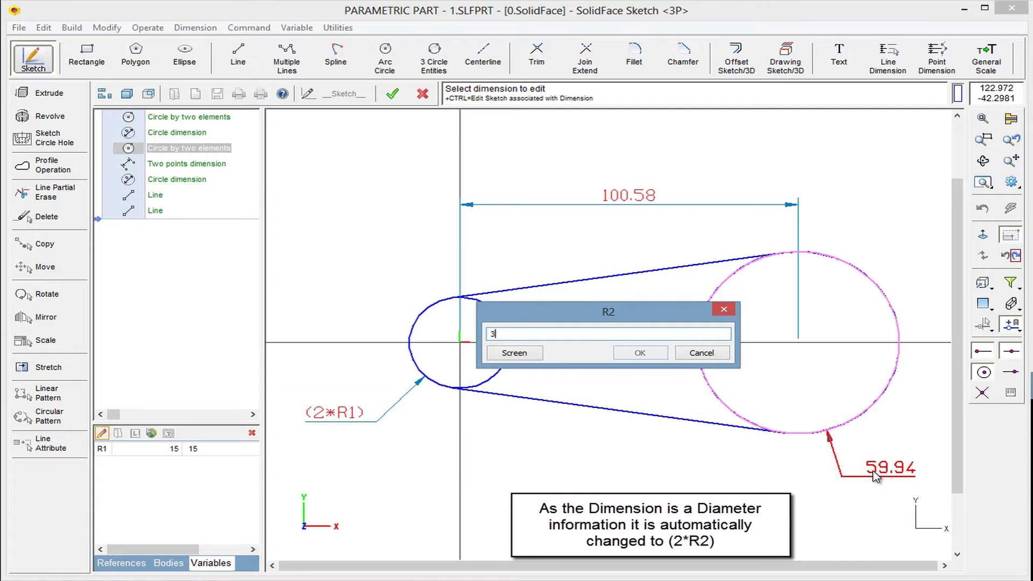
{"action": "type", "text": "30"}
{"action": "key", "text": "Return"}
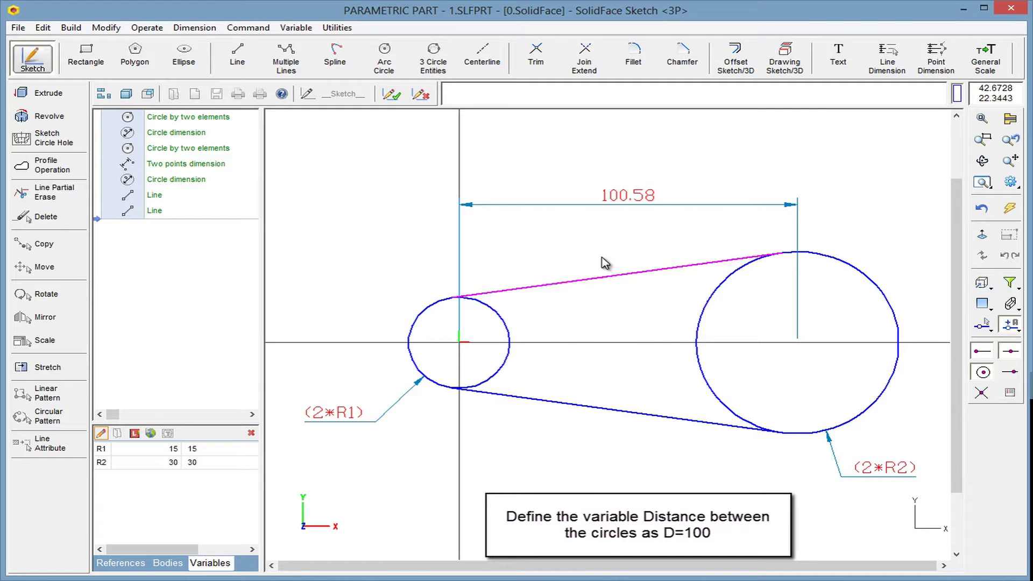
{"action": "left_click", "coordinate": [613, 205]}
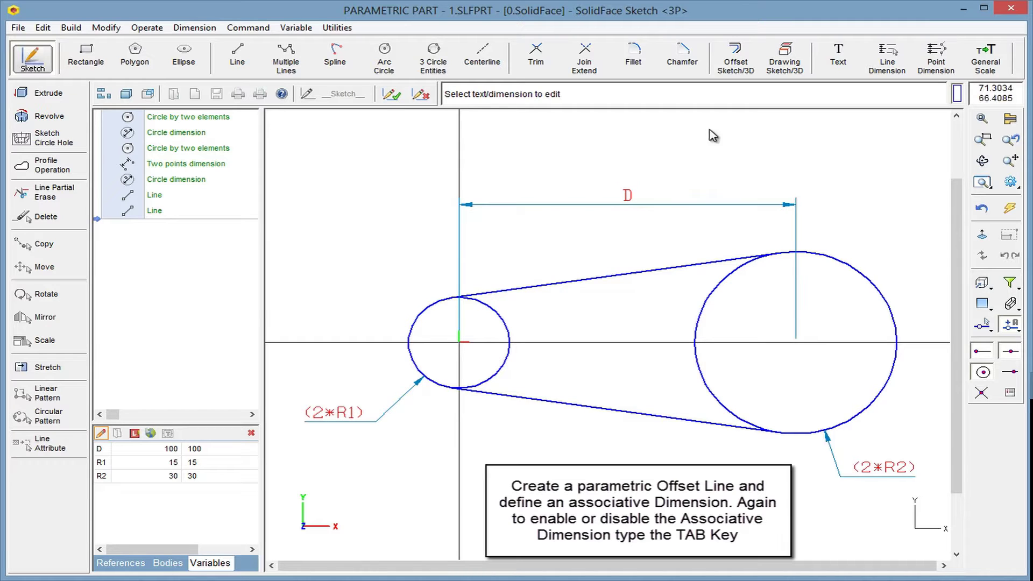
Offset the upper tangent line inward with an associative dimension, and drive its distance with a new variable DO=8
{"action": "left_click", "coordinate": [741, 68]}
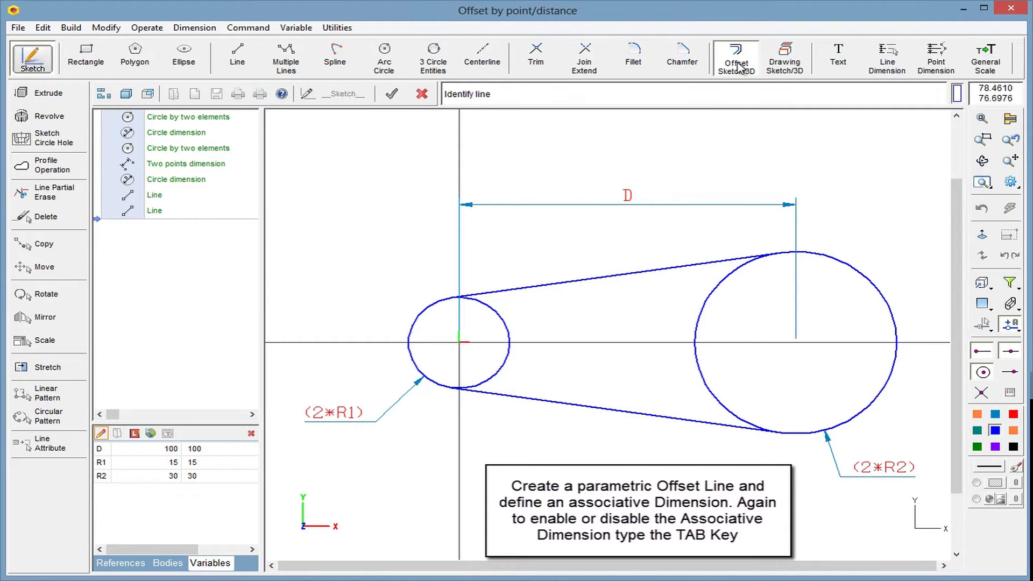
{"action": "left_click", "coordinate": [660, 268]}
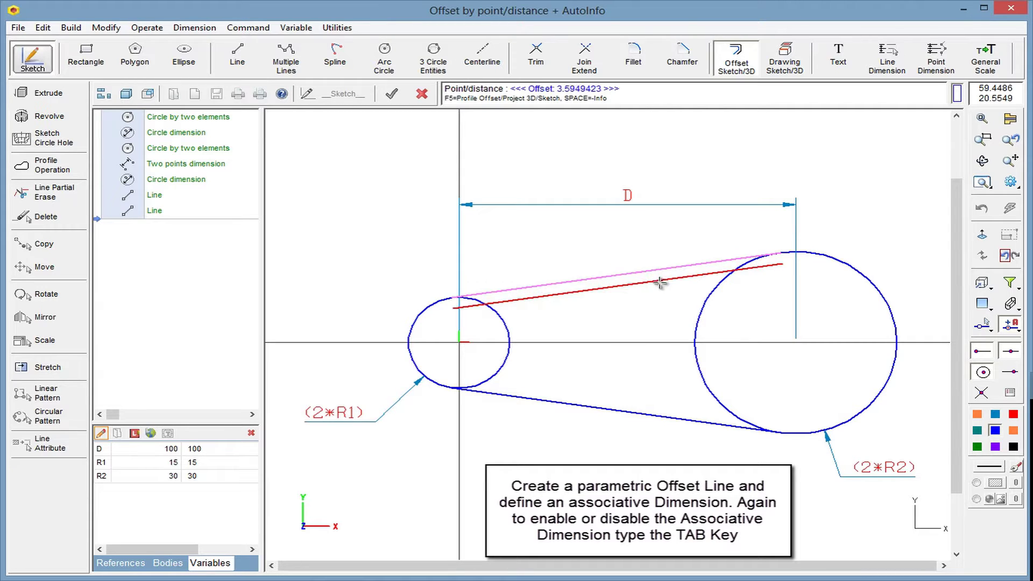
{"action": "left_click", "coordinate": [661, 286]}
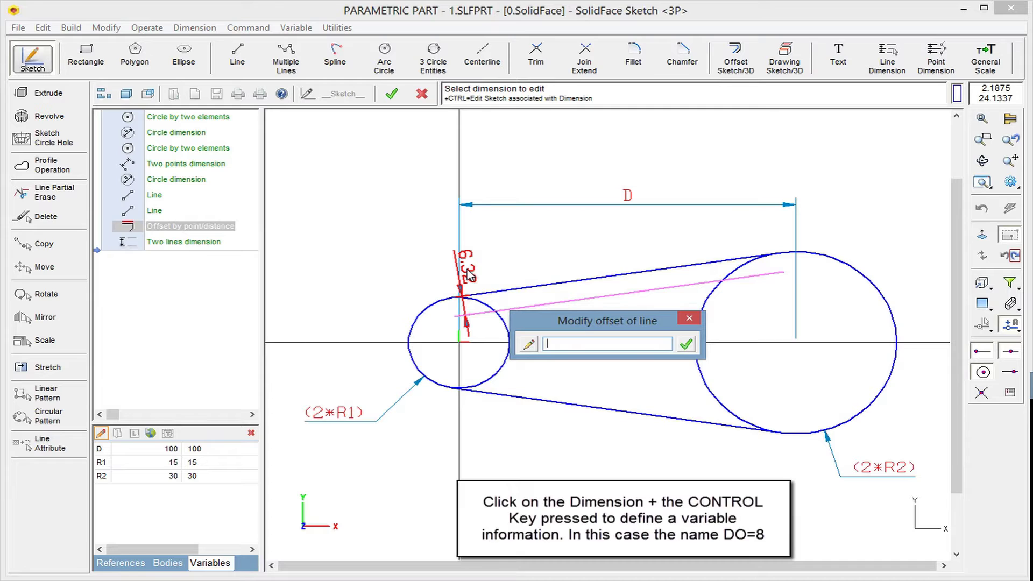
{"action": "type", "text": "DO=8"}
{"action": "key", "text": "Return"}
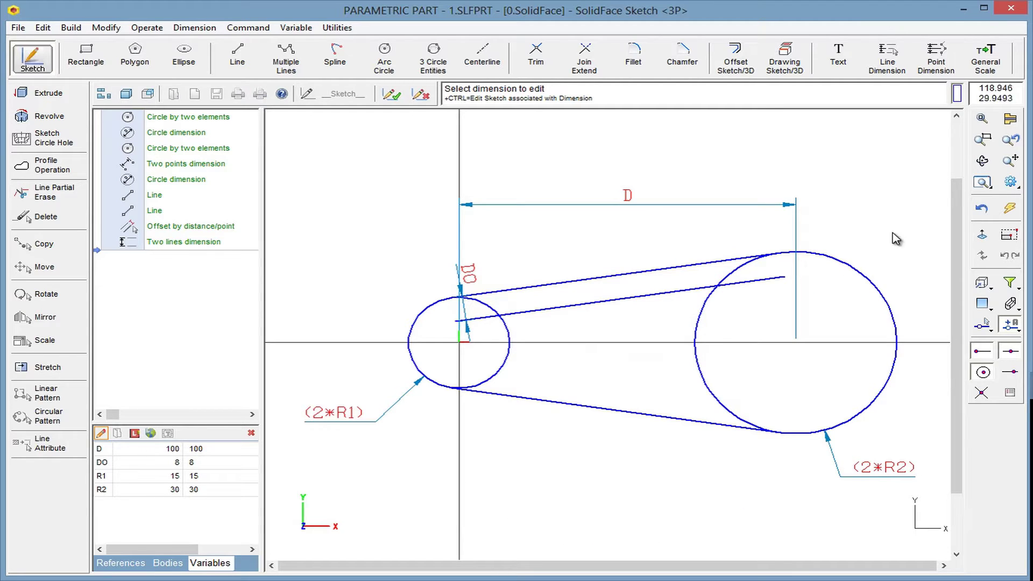
Inspect the dimension display options and cycle the dimensions through variable with value, value only and variable name
{"action": "left_click", "coordinate": [980, 183]}
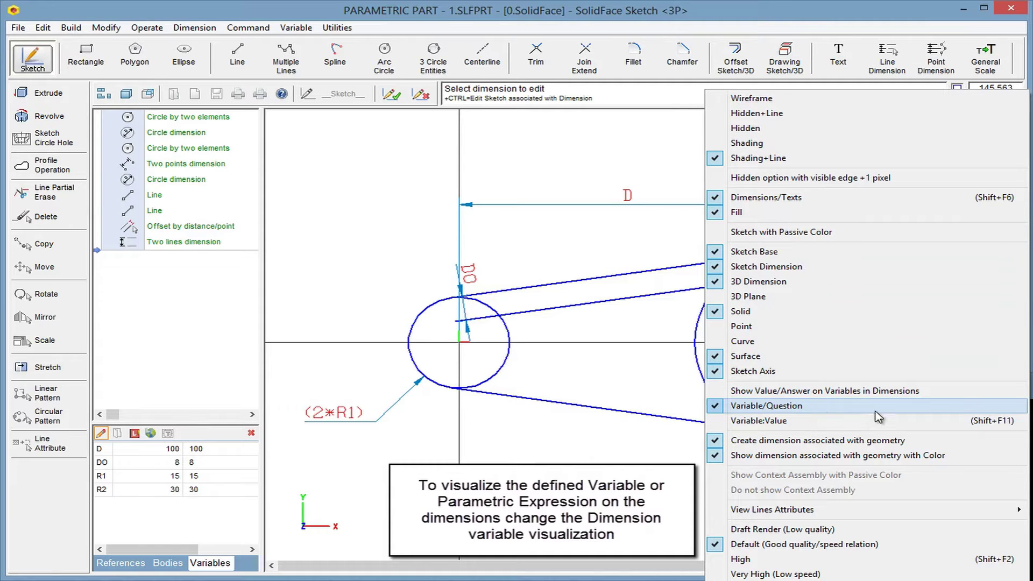
{"action": "left_click", "coordinate": [569, 166]}
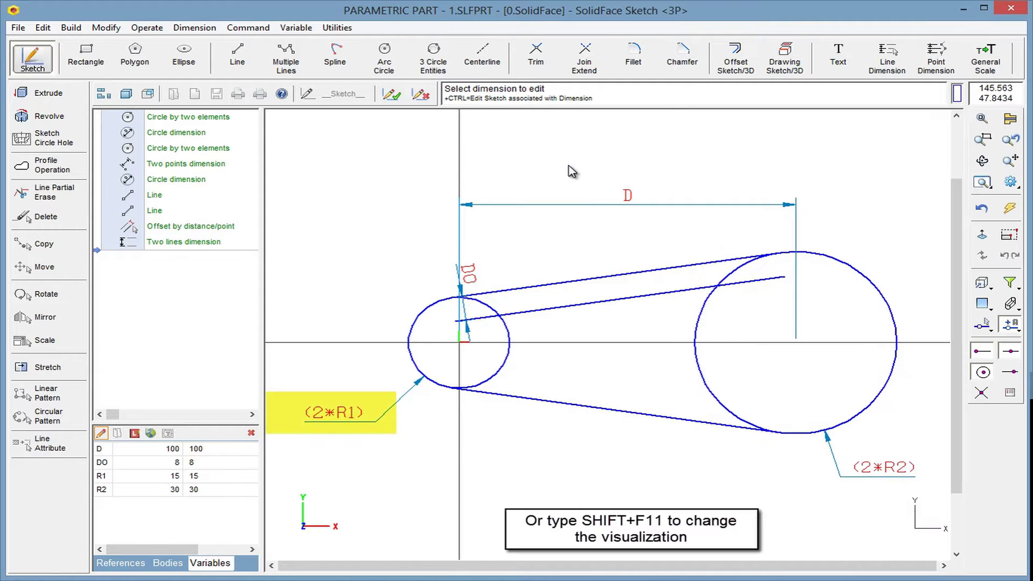
{"action": "key", "text": "shift+F11"}
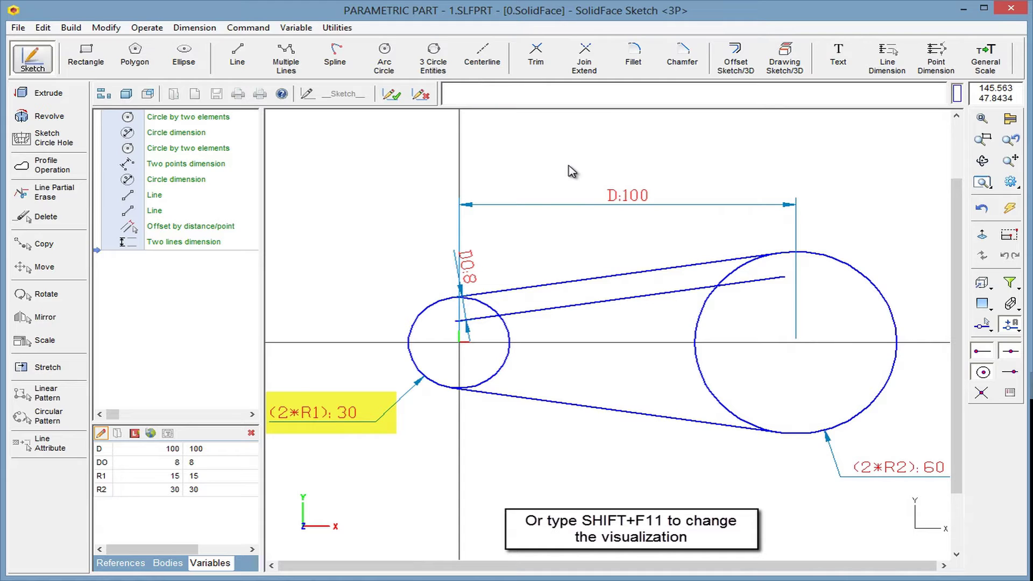
{"action": "key", "text": "shift+F11"}
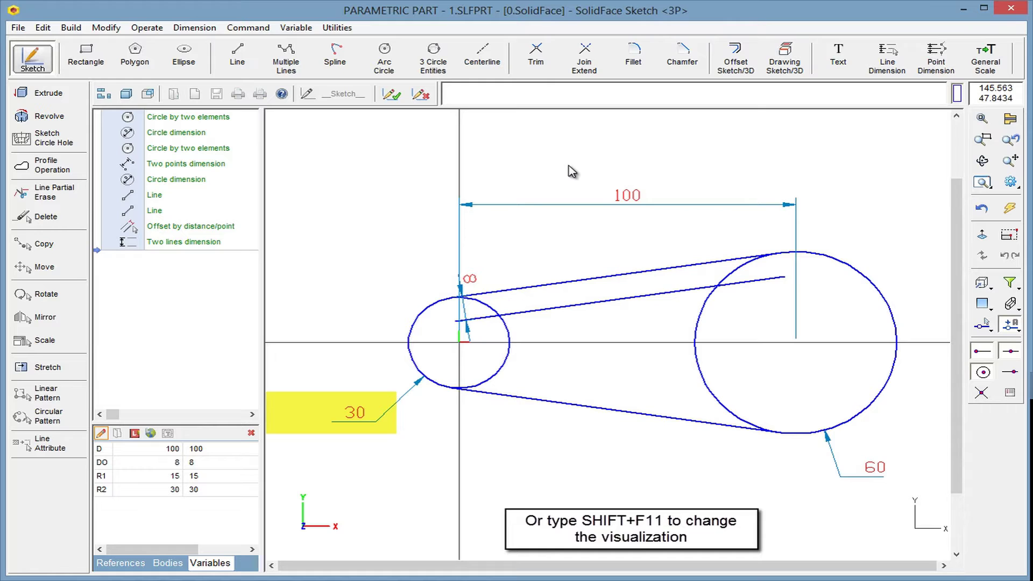
{"action": "key", "text": "shift+F11"}
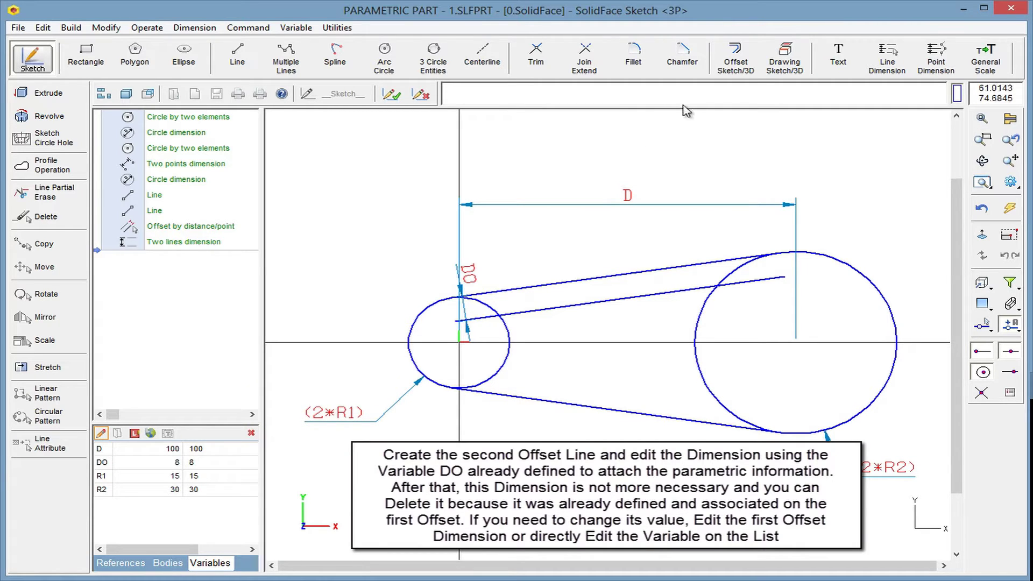
Offset the lower tangent line inward by about 7.4 and place its associative dimension between the two lines
{"action": "left_click", "coordinate": [729, 64]}
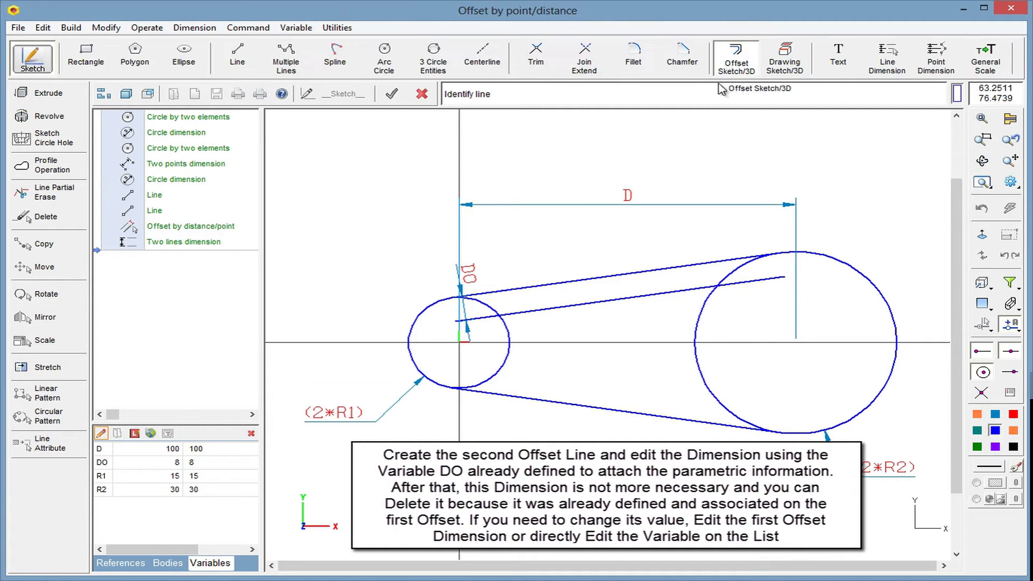
{"action": "left_click", "coordinate": [615, 409]}
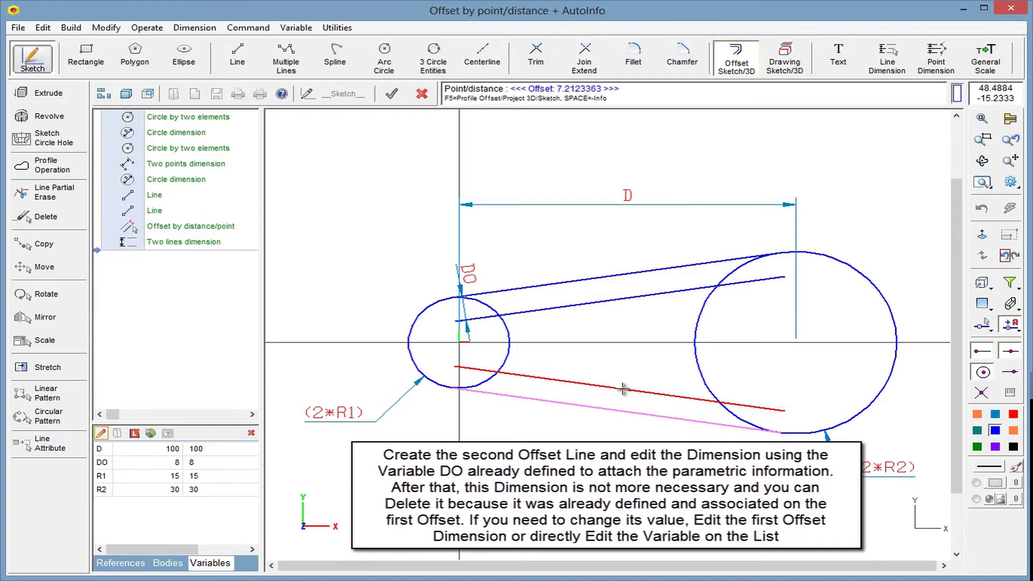
{"action": "left_click", "coordinate": [623, 388]}
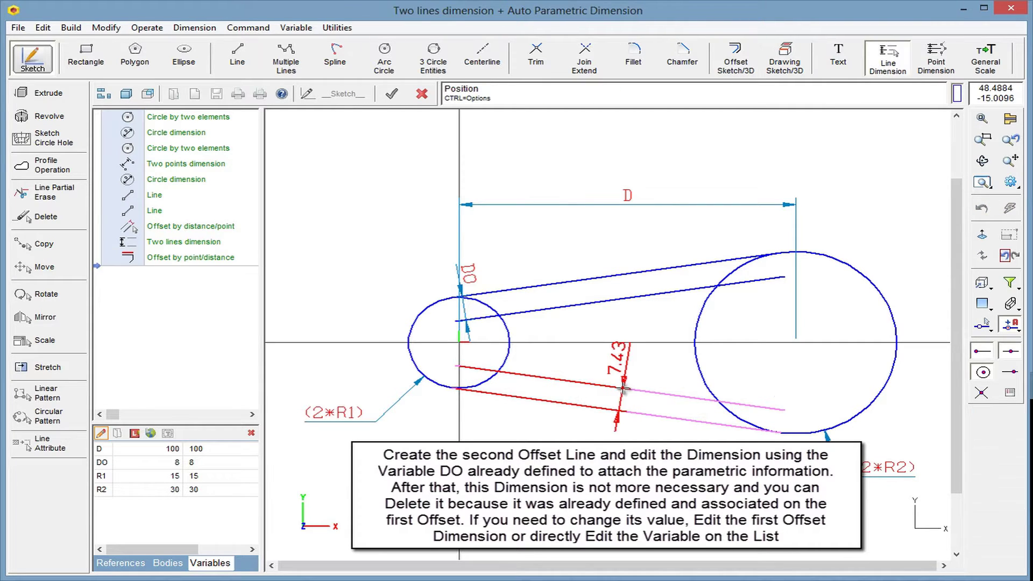
{"action": "left_click", "coordinate": [624, 360]}
Set the lower line's offset distance to the variable DO and delete its redundant dimension
{"action": "double_click", "coordinate": [625, 358]}
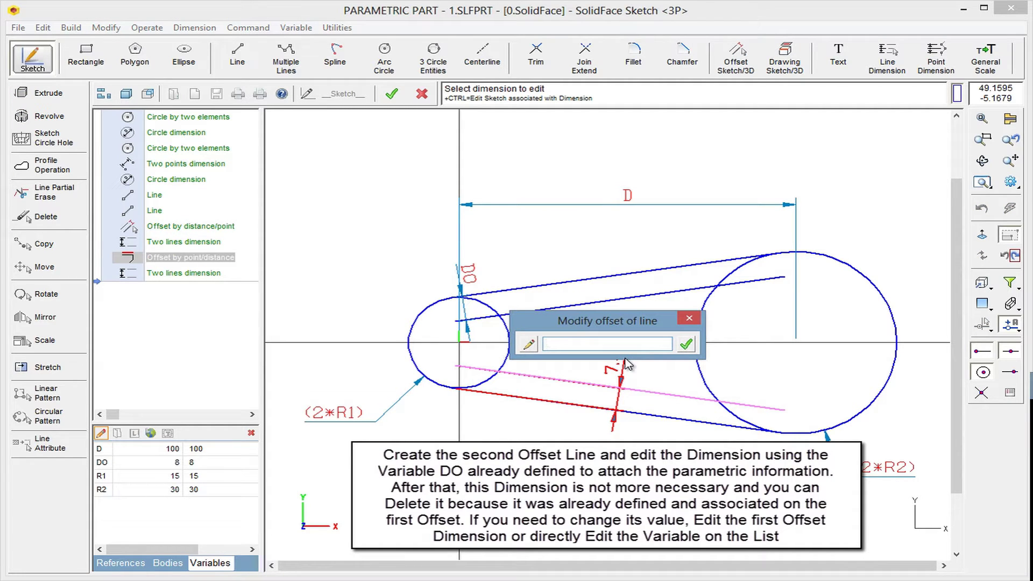
{"action": "type", "text": "DO"}
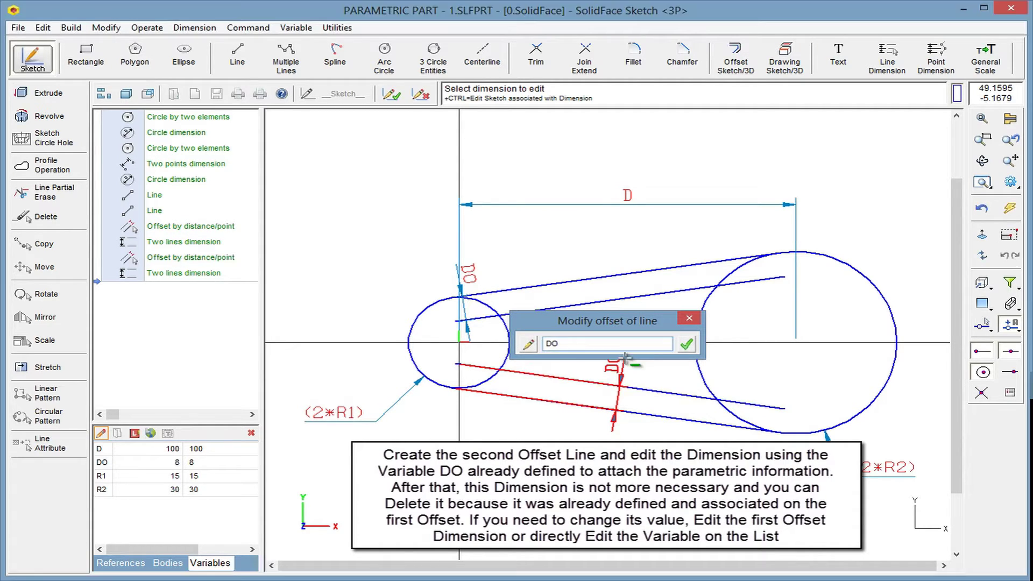
{"action": "key", "text": "Return"}
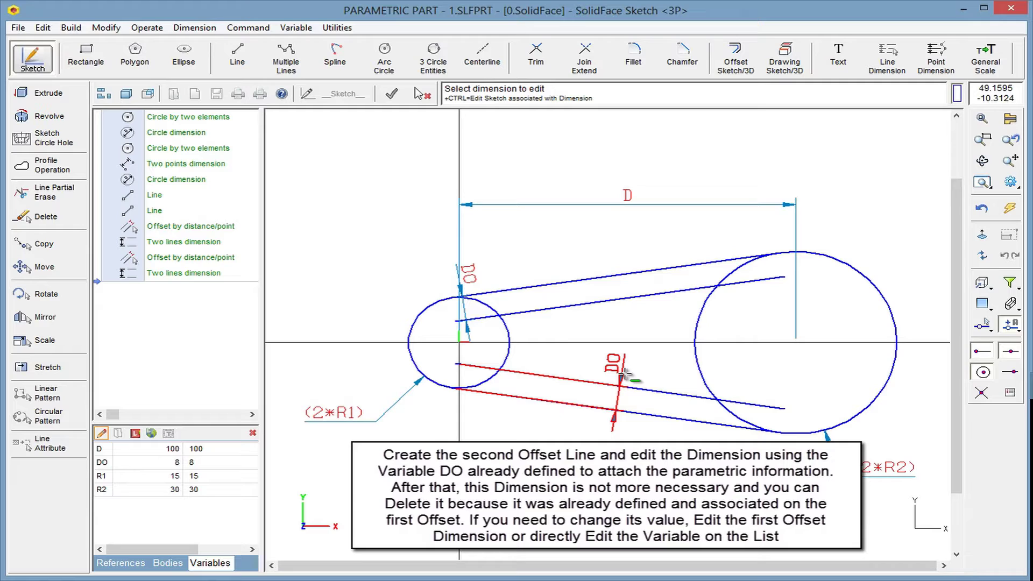
{"action": "key", "text": "Delete"}
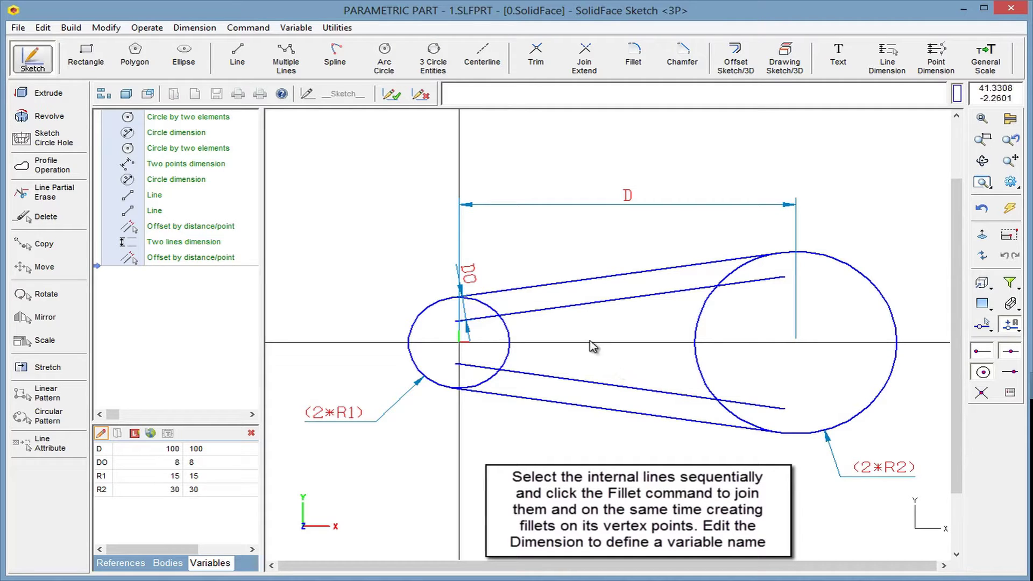
Fillet the two offset lines and both inner arcs into a closed inner profile, with the fillet radius driven by variable RF1 = 2
{"action": "left_click", "coordinate": [564, 307]}
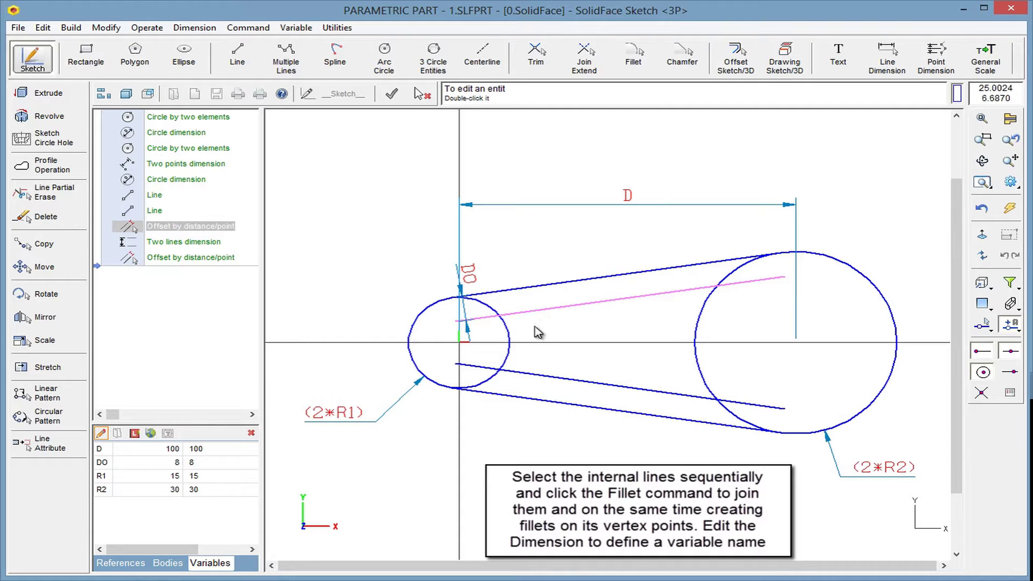
{"action": "left_click", "coordinate": [509, 340]}
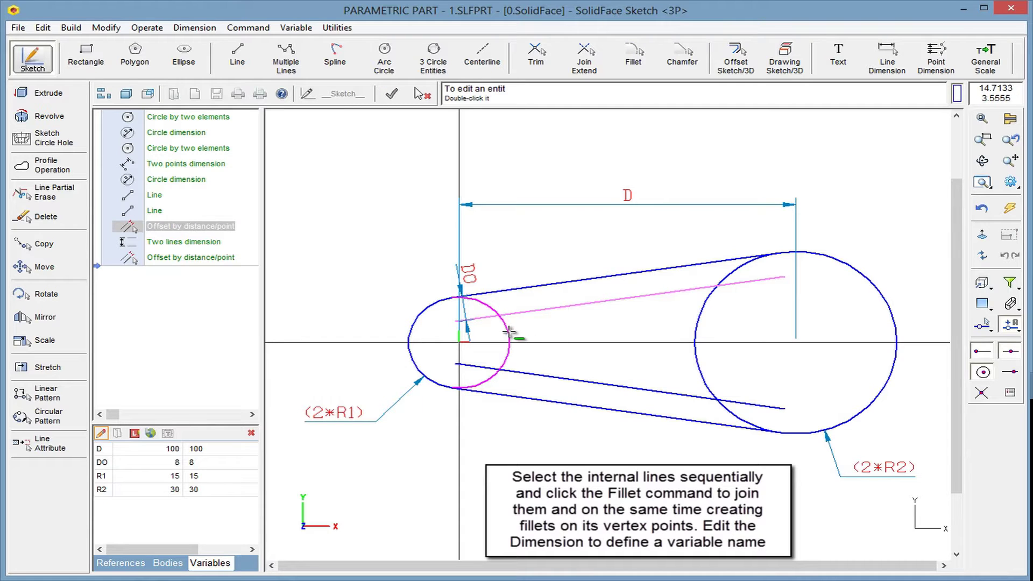
{"action": "left_click", "coordinate": [538, 373]}
{"action": "left_click", "coordinate": [694, 368]}
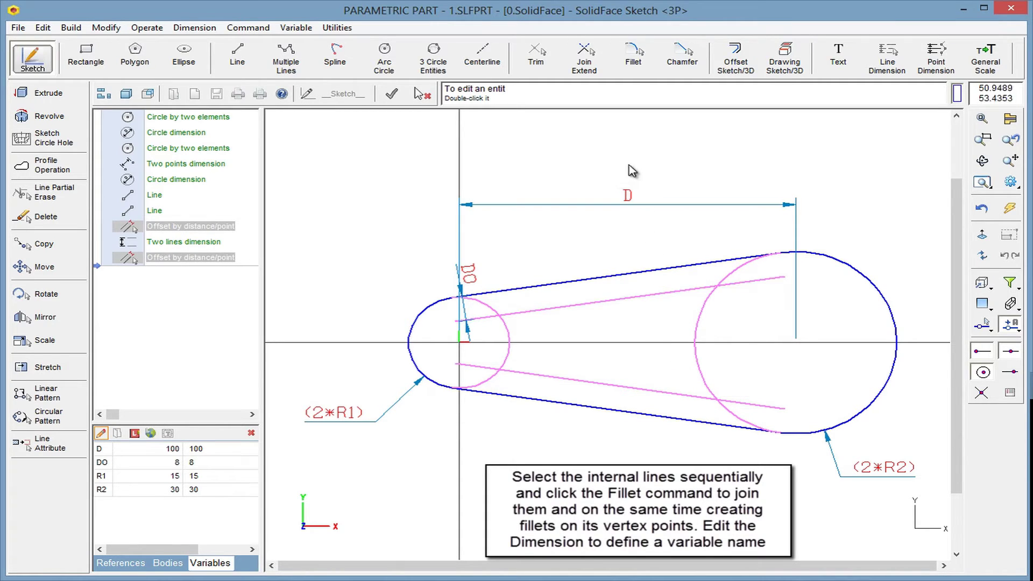
{"action": "left_click", "coordinate": [632, 68]}
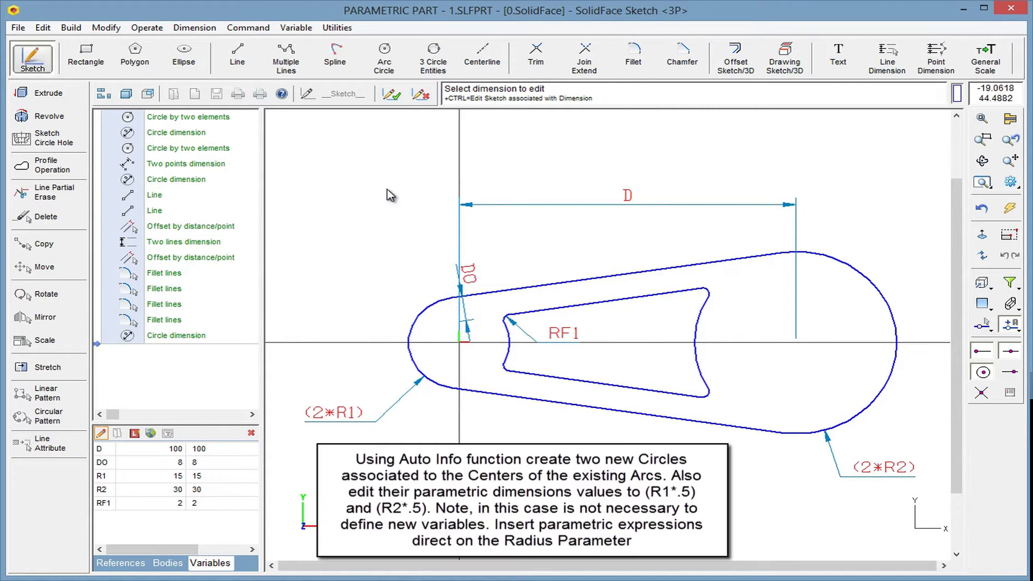
Draw a circle about 18.2 in diameter concentric with the small end arc and place its diameter dimension outside the profile
{"action": "left_click", "coordinate": [387, 62]}
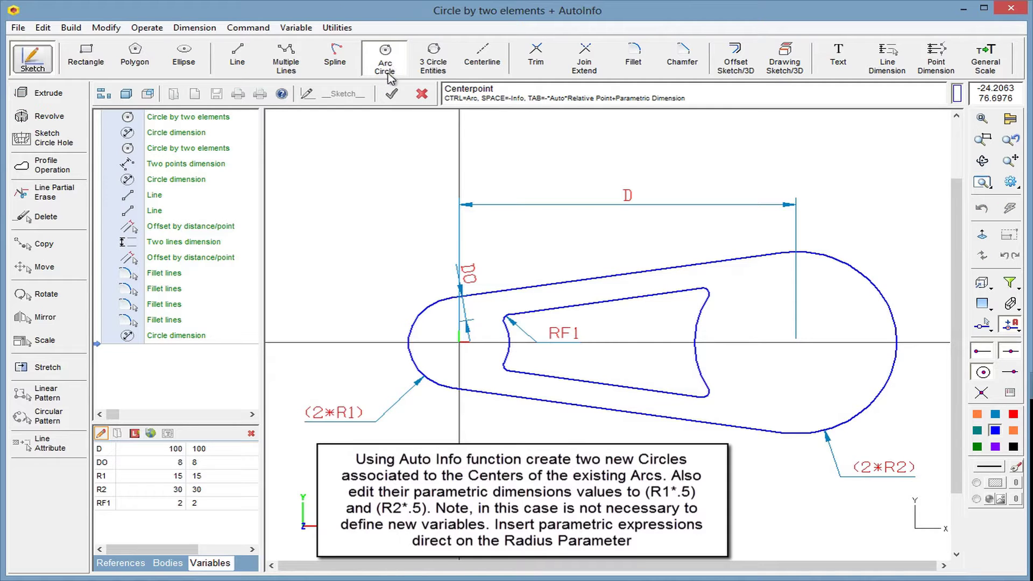
{"action": "left_click", "coordinate": [425, 316]}
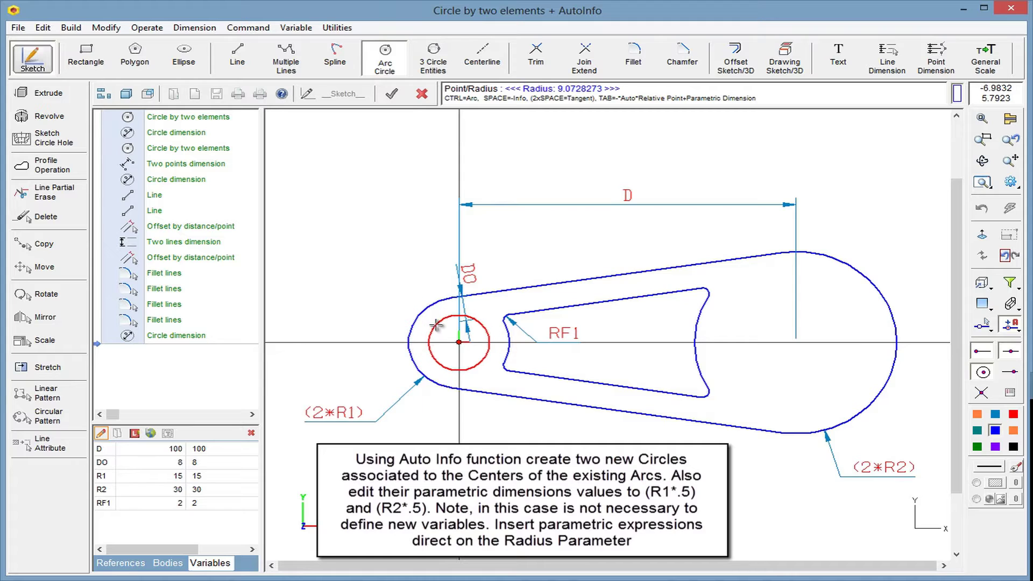
{"action": "left_click", "coordinate": [436, 325]}
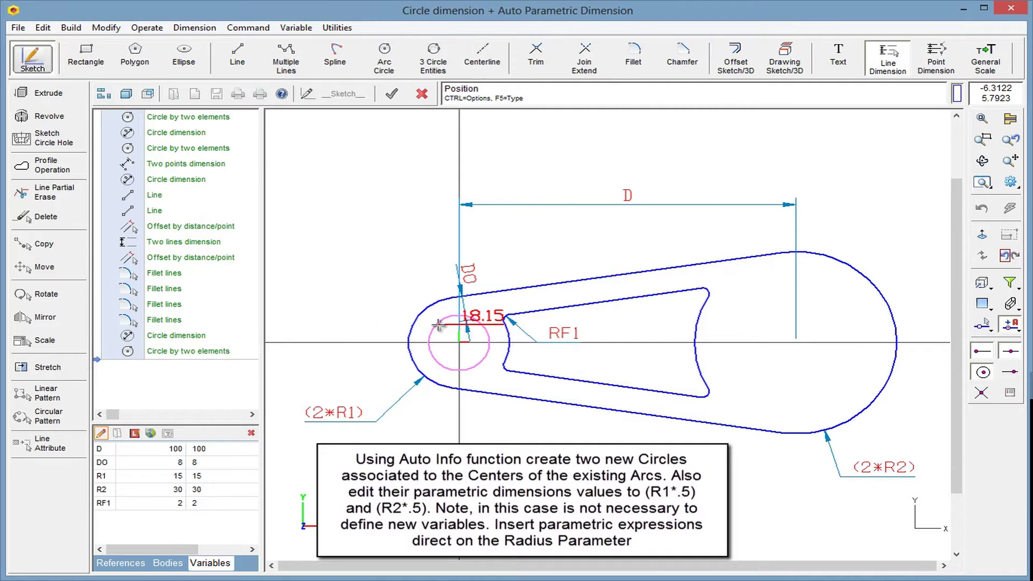
{"action": "left_click", "coordinate": [387, 291]}
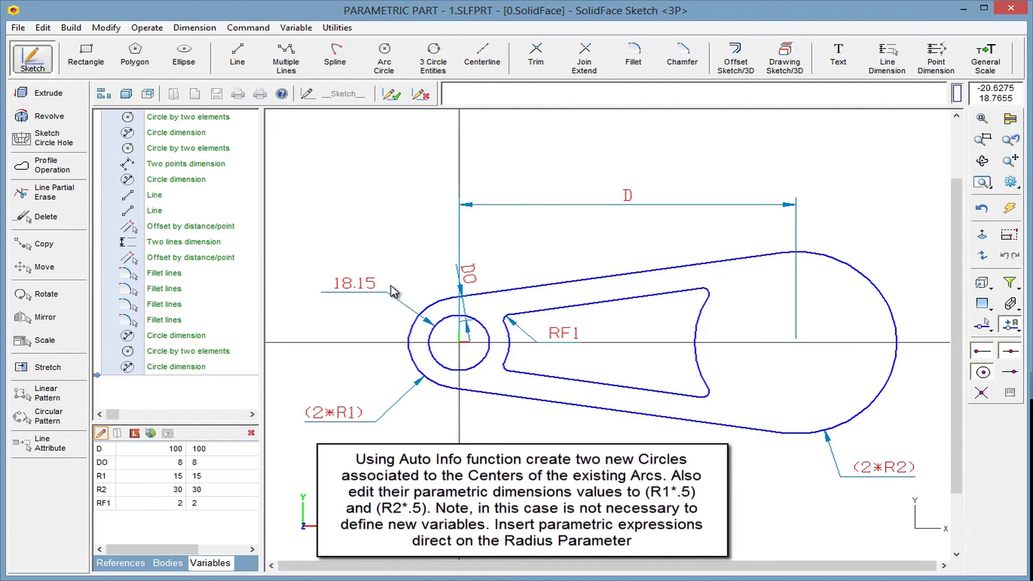
Draw a circle about 45.9 in diameter concentric with the large end arc and place its diameter dimension outside the profile
{"action": "left_click", "coordinate": [384, 57]}
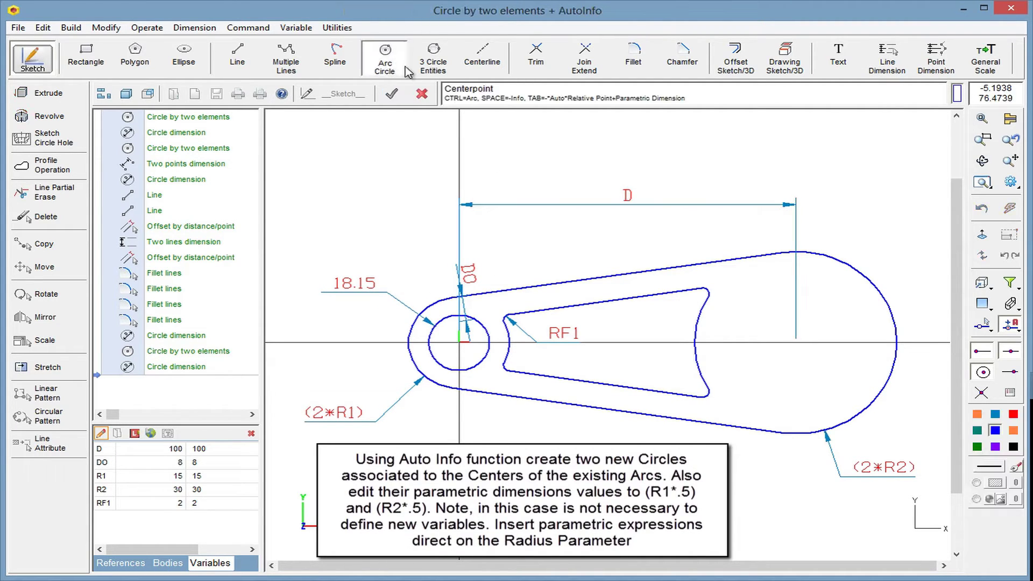
{"action": "left_click", "coordinate": [856, 275]}
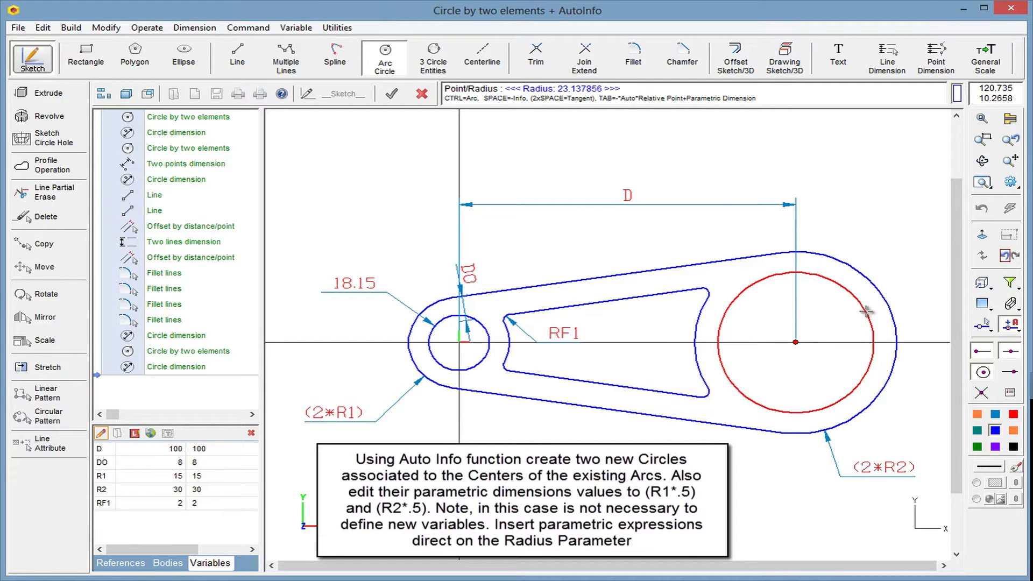
{"action": "left_click", "coordinate": [866, 311]}
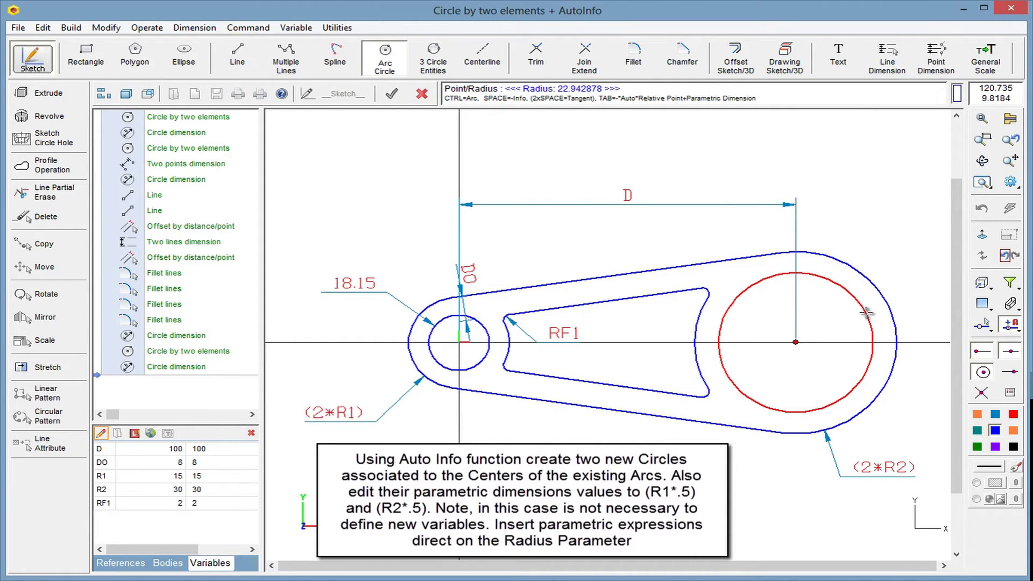
{"action": "left_click", "coordinate": [890, 252]}
Set the radius of the small end's inner circle to (R1*.5) and the large end's inner circle to (R2*.5)
{"action": "left_click", "coordinate": [351, 284]}
{"action": "type", "text": "(R"}
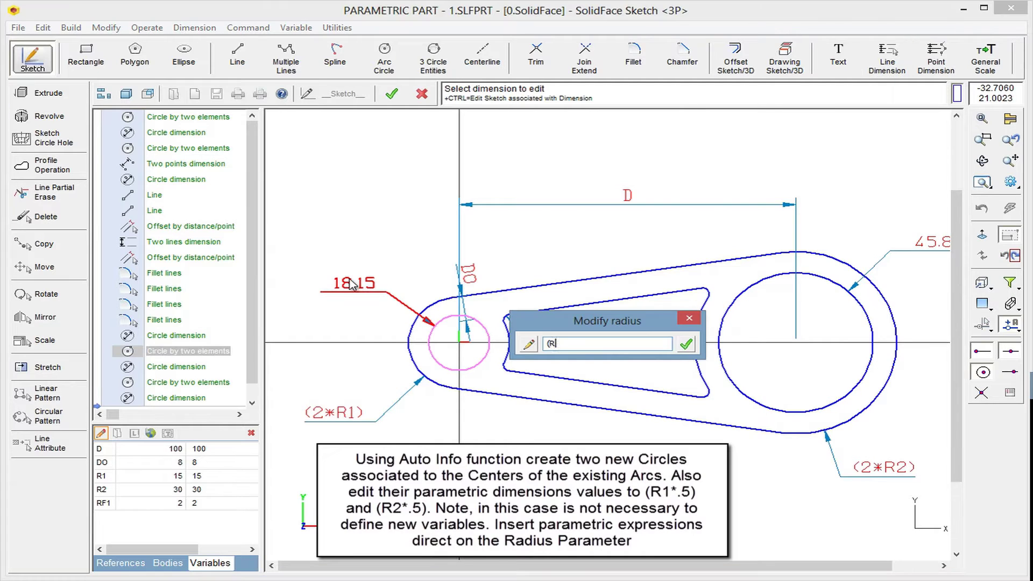
{"action": "type", "text": "1*.5)"}
{"action": "key", "text": "Return"}
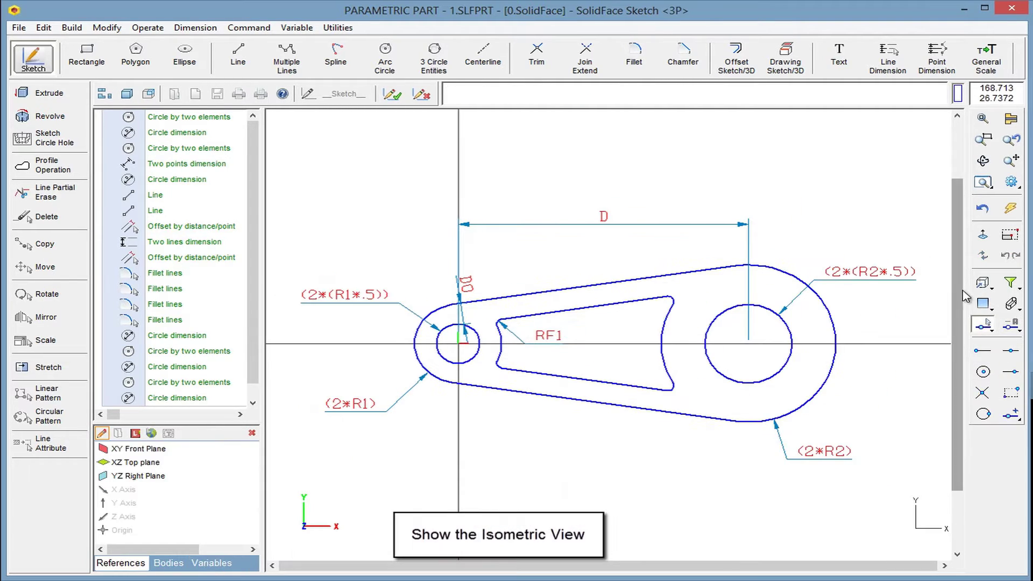
In isometric view, set up a boss extrude of the link sketch about its middle plane, with the distance driven by variable H1 = 30
{"action": "left_click", "coordinate": [983, 283]}
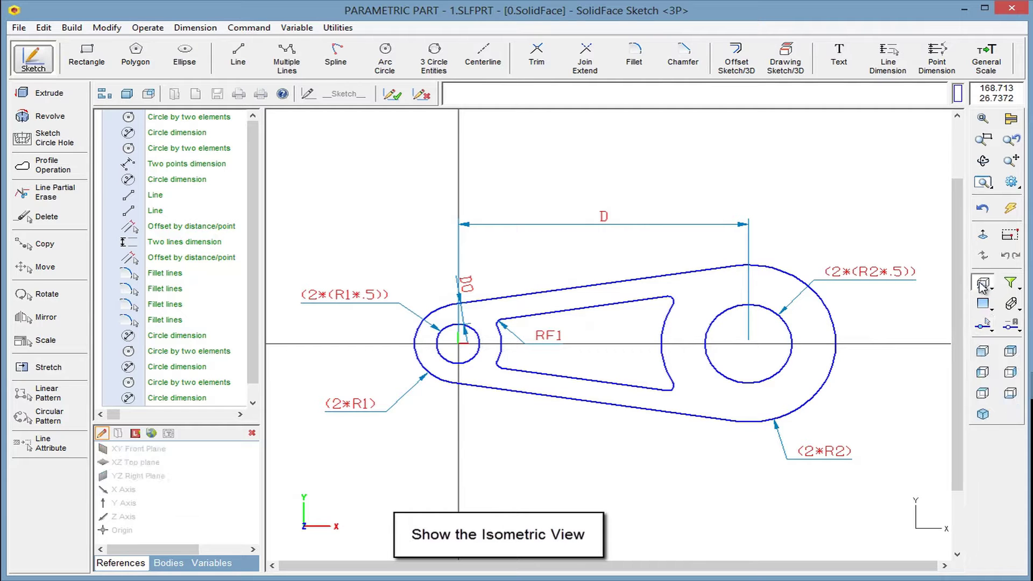
{"action": "left_click", "coordinate": [983, 413]}
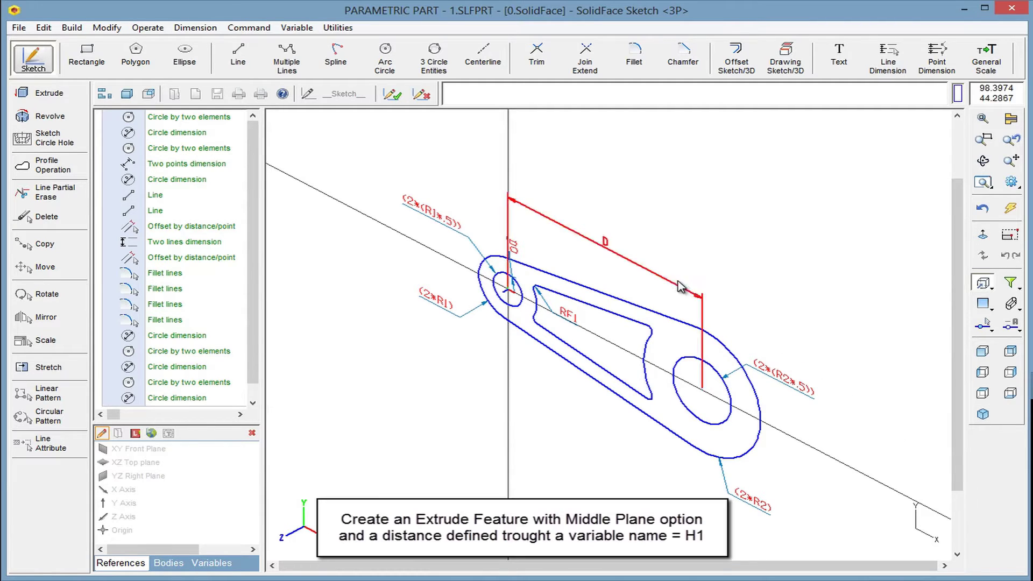
{"action": "left_click", "coordinate": [65, 97]}
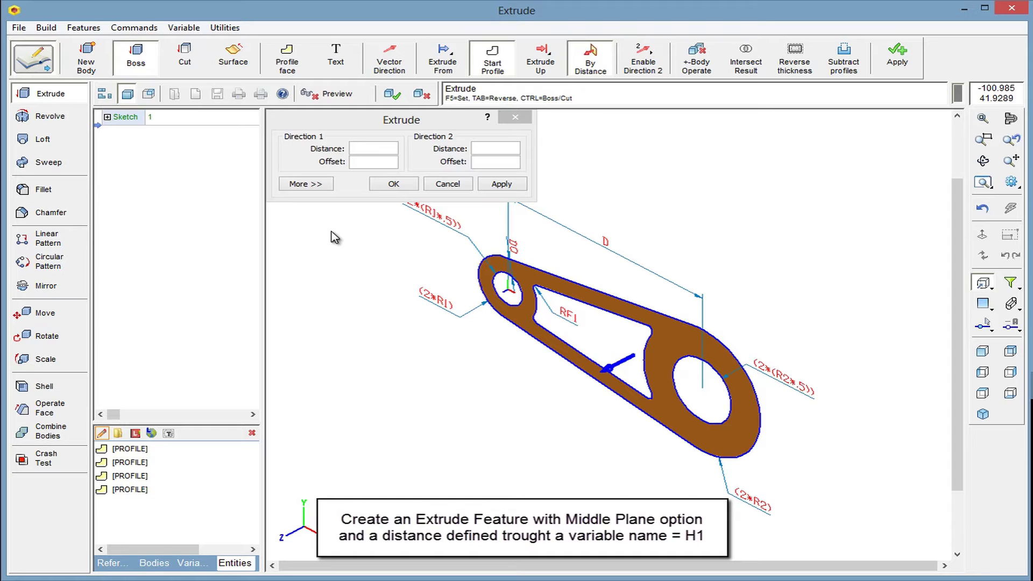
{"action": "left_click", "coordinate": [357, 148]}
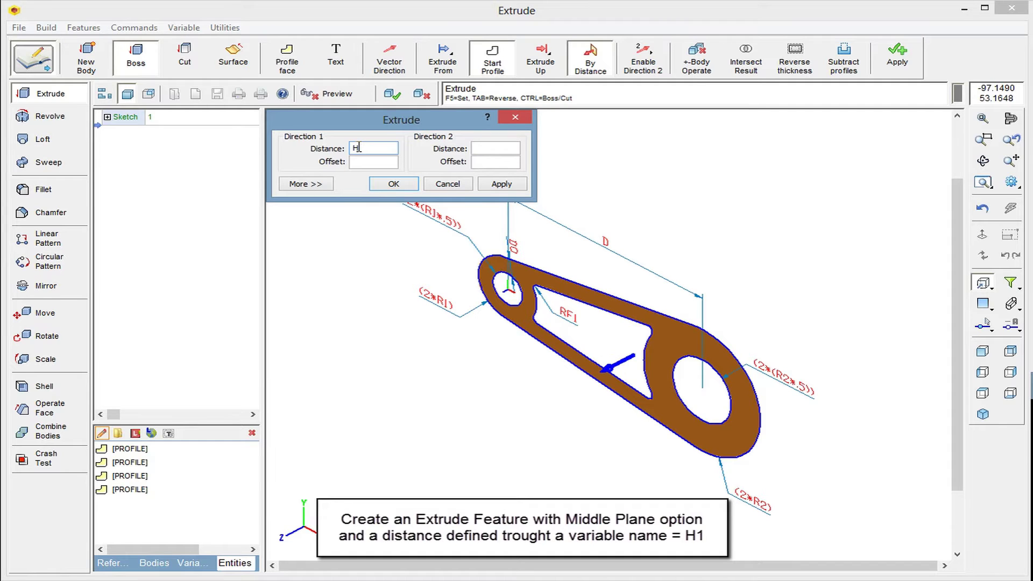
{"action": "left_click", "coordinate": [590, 59]}
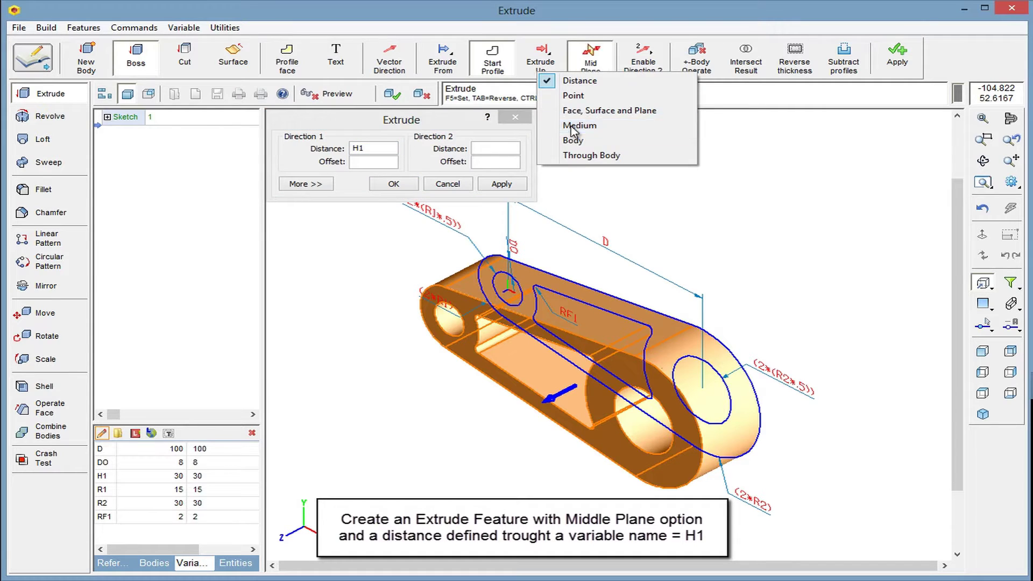
{"action": "left_click", "coordinate": [574, 132]}
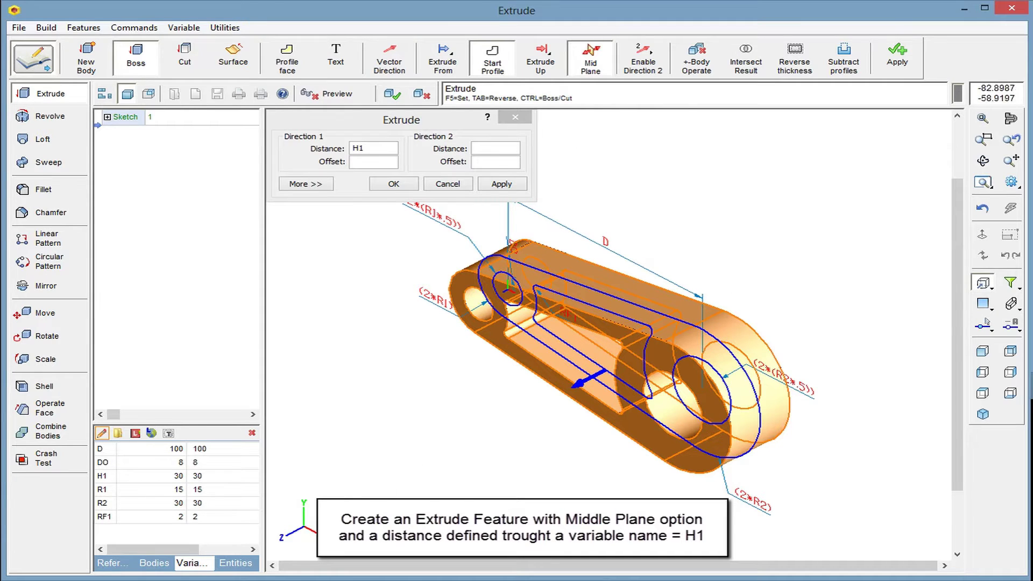
Remove the inner cutout profile from the extrude's entities and finish the feature
{"action": "left_click", "coordinate": [235, 563]}
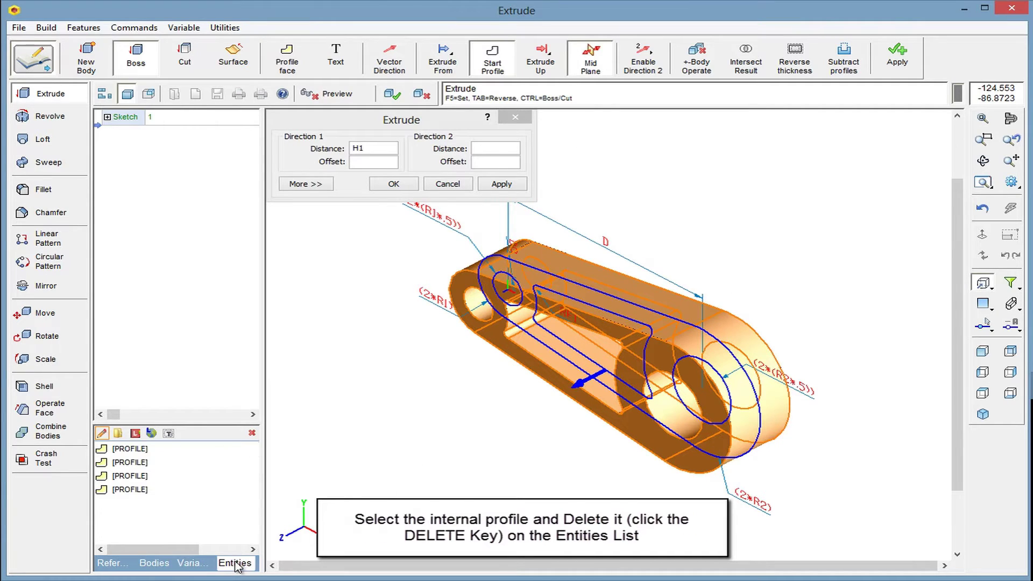
{"action": "left_click", "coordinate": [133, 463]}
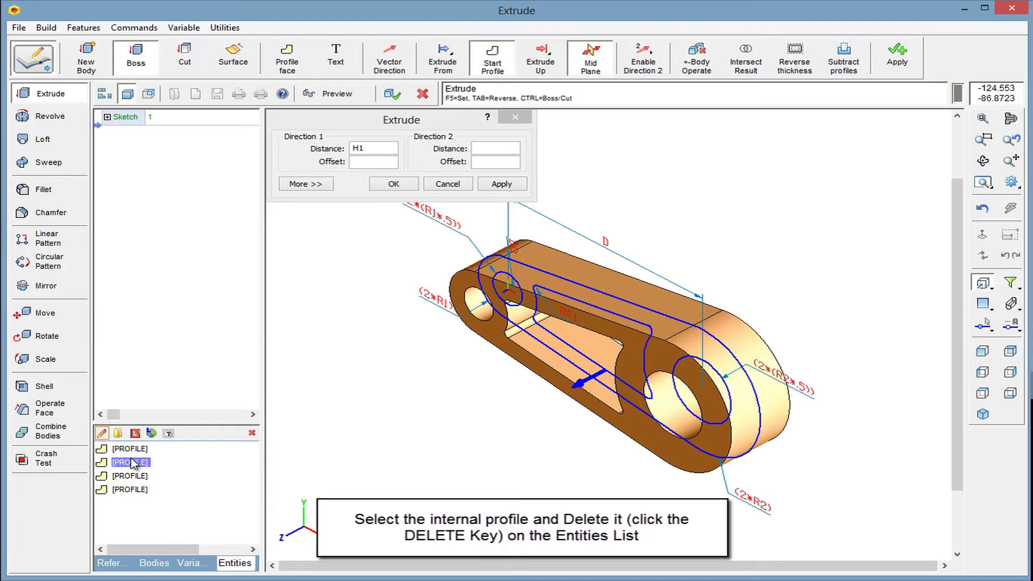
{"action": "key", "text": "Delete"}
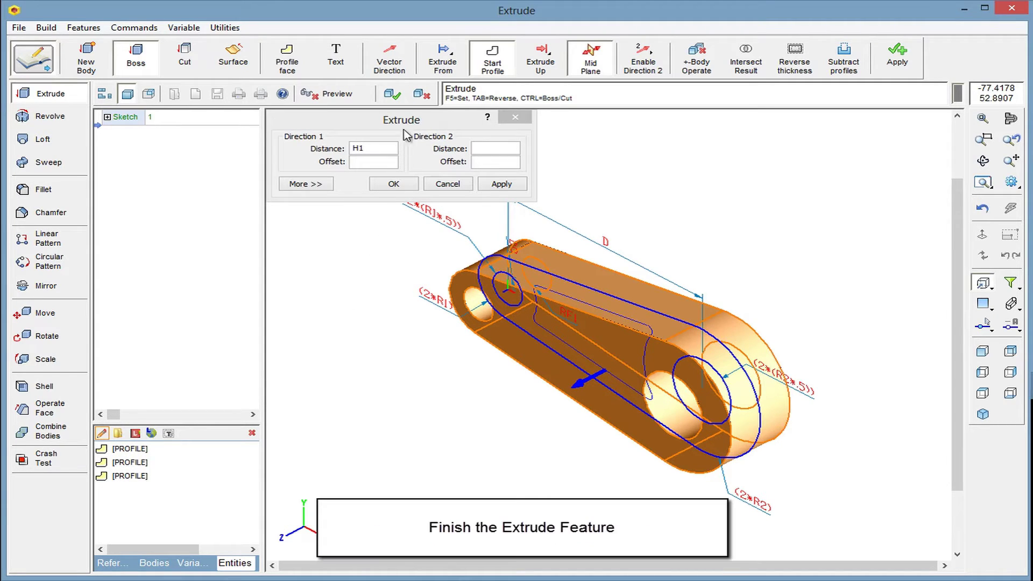
{"action": "left_click", "coordinate": [402, 94]}
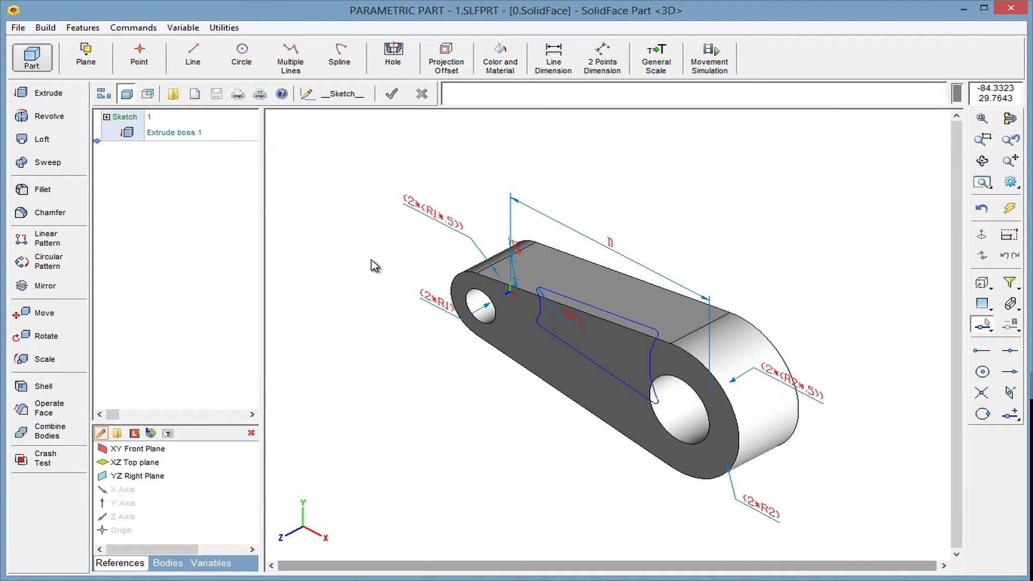
Dimension the extrude depth along the upper edge at the large end, with its value shown as variable H1
{"action": "left_click", "coordinate": [217, 563]}
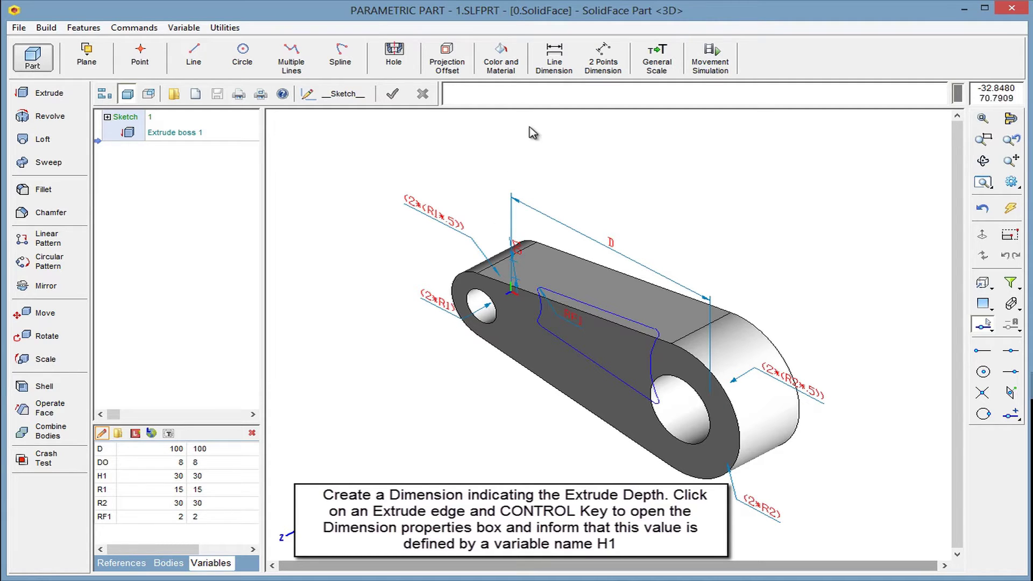
{"action": "left_click", "coordinate": [560, 65]}
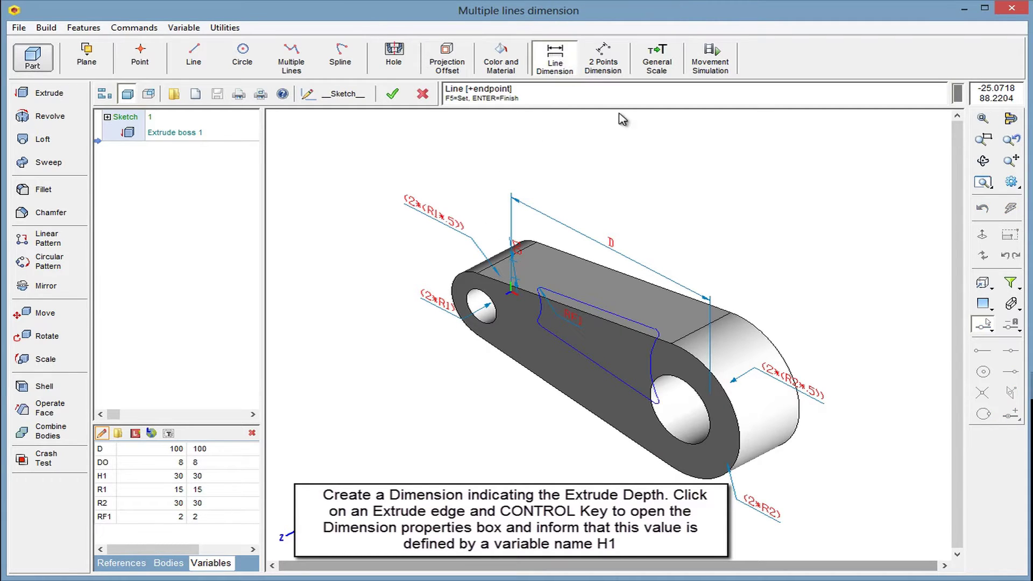
{"action": "left_click", "coordinate": [714, 322]}
{"action": "key", "text": "Return"}
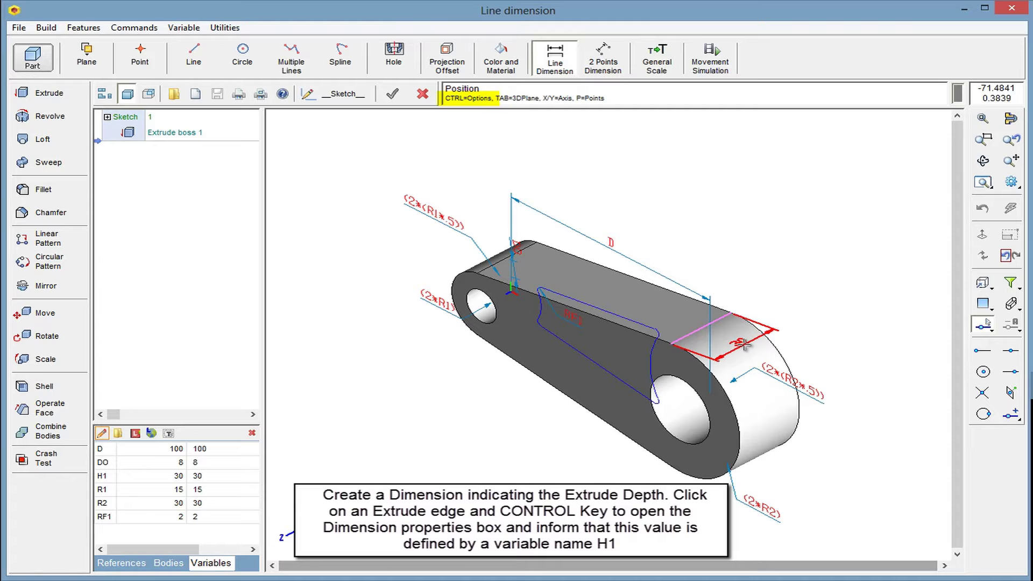
{"action": "key", "text": "ctrl"}
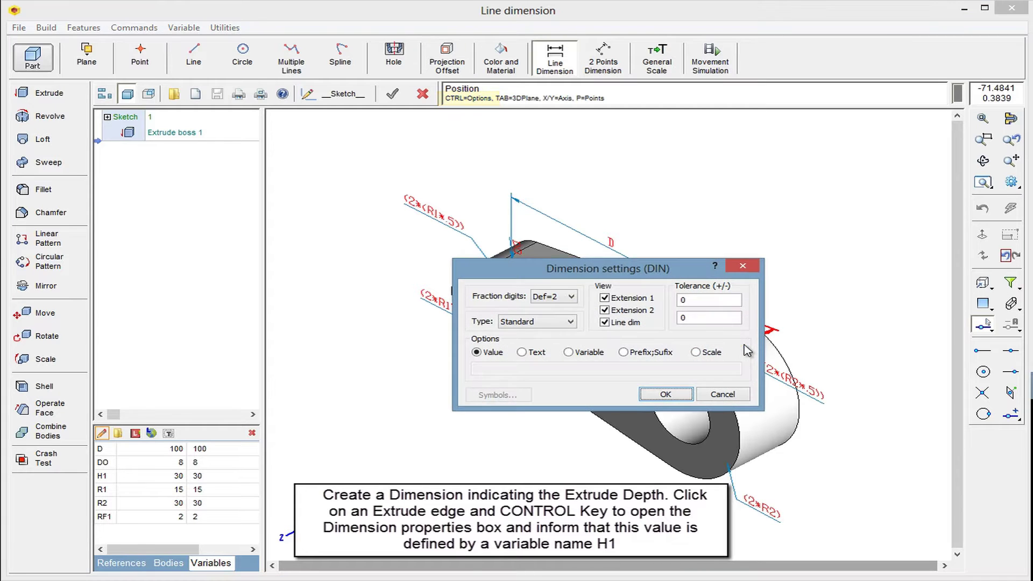
{"action": "left_click", "coordinate": [591, 351]}
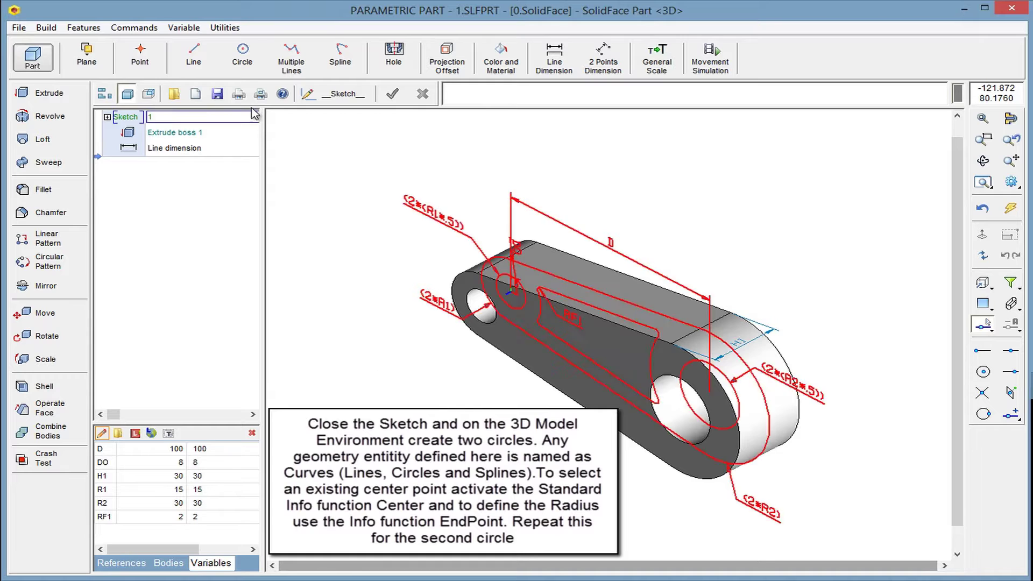
Draw two circles on the link's front face, concentric with the holes and reaching the endpoints of the outer end arcs
{"action": "left_click", "coordinate": [232, 66]}
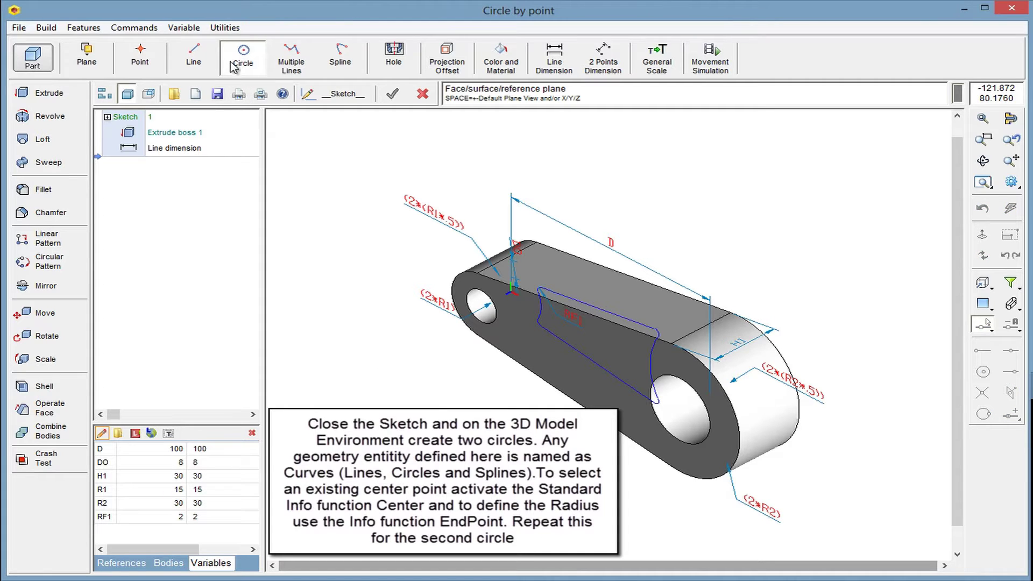
{"action": "left_click", "coordinate": [530, 331]}
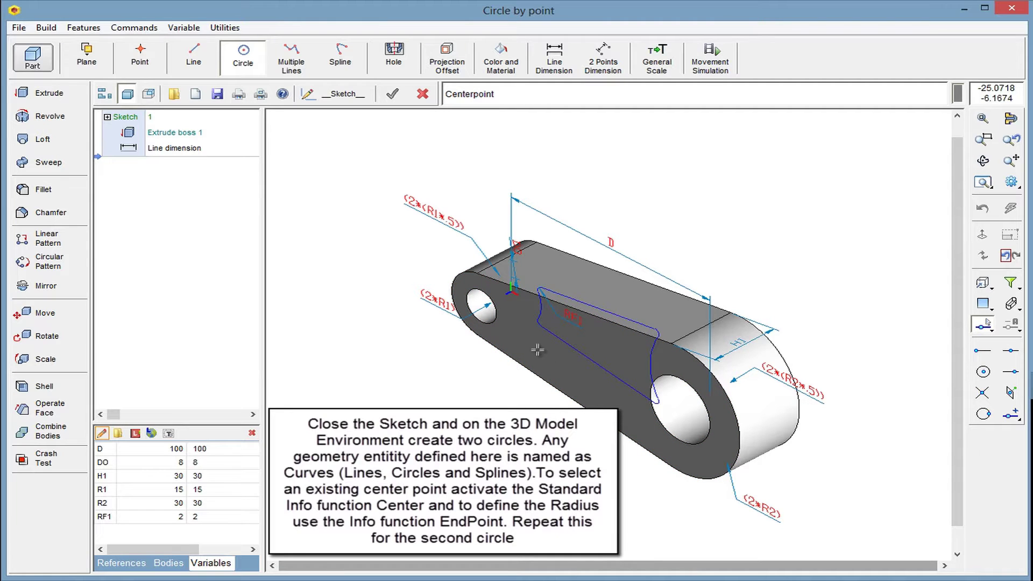
{"action": "left_click", "coordinate": [987, 376]}
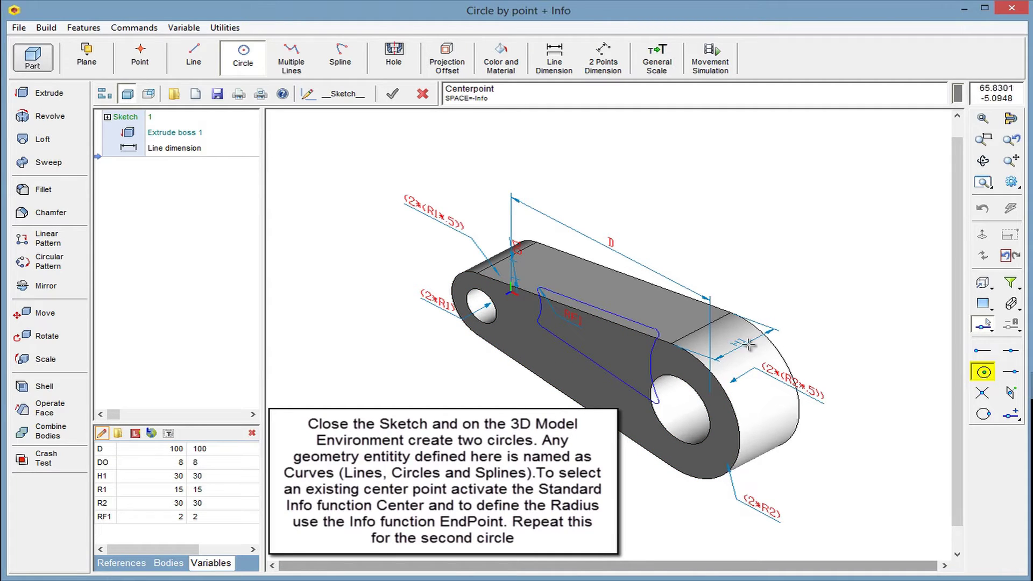
{"action": "left_click", "coordinate": [489, 306]}
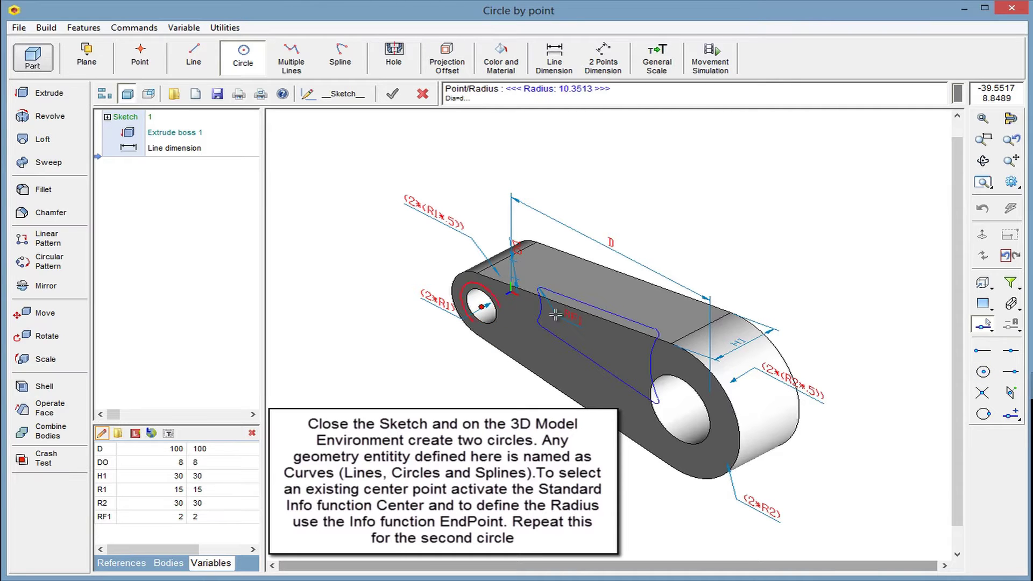
{"action": "left_click", "coordinate": [978, 354]}
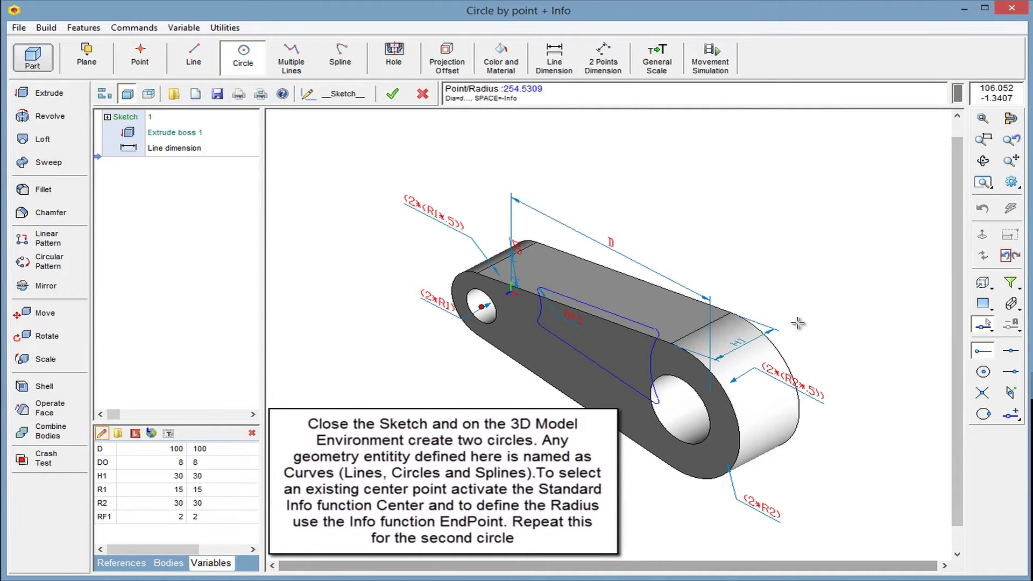
{"action": "left_click", "coordinate": [498, 284]}
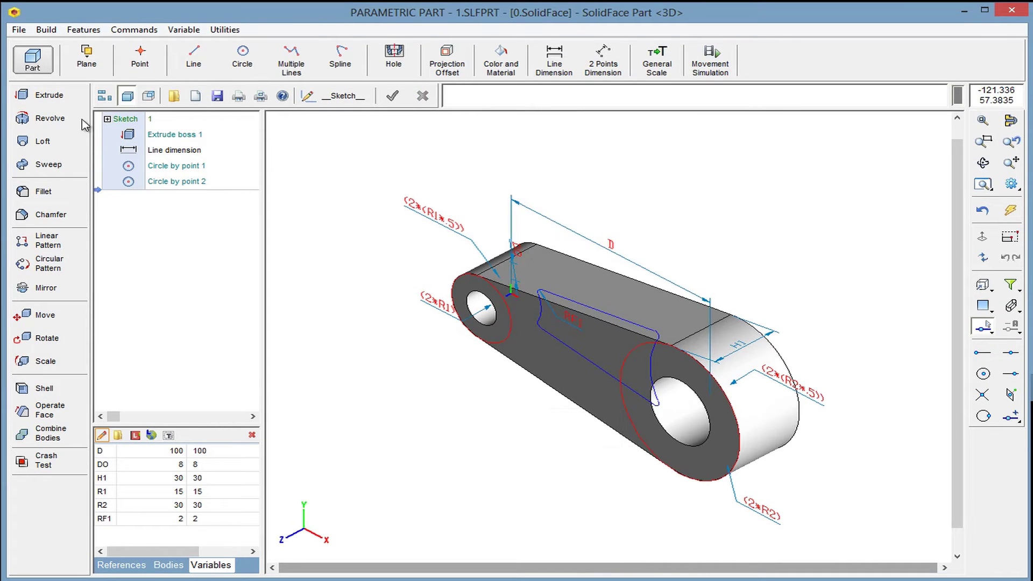
Set up a two-direction boss extrude using the two front-face circles and both hole edges as its profiles
{"action": "left_click", "coordinate": [48, 95]}
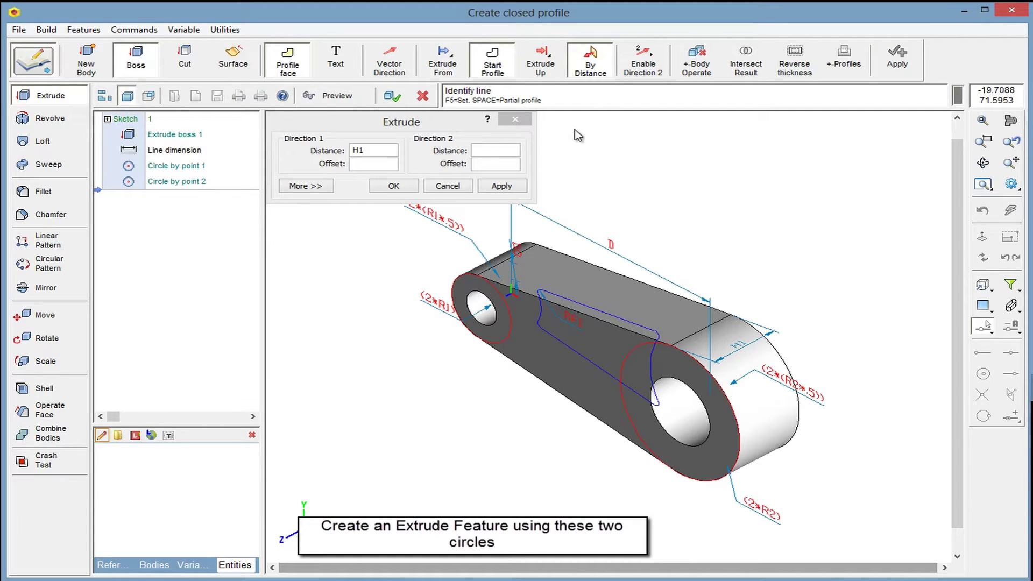
{"action": "left_click", "coordinate": [641, 70]}
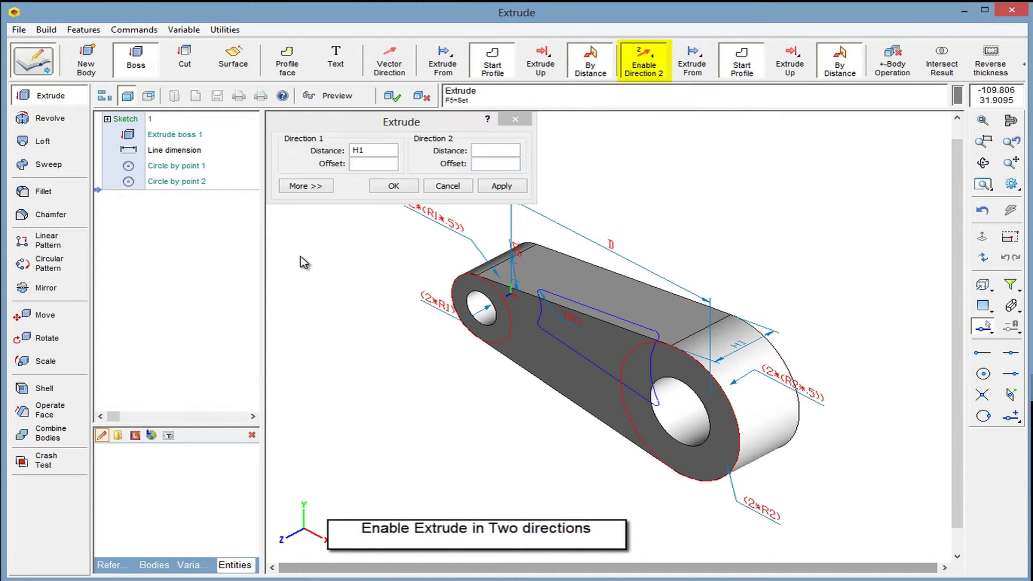
{"action": "left_click", "coordinate": [296, 72]}
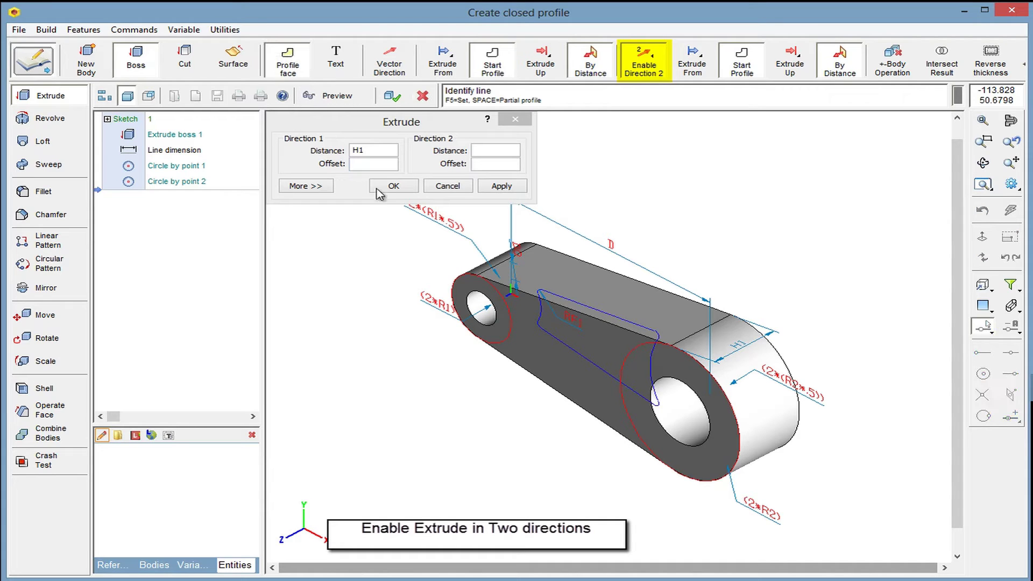
{"action": "left_click", "coordinate": [488, 282]}
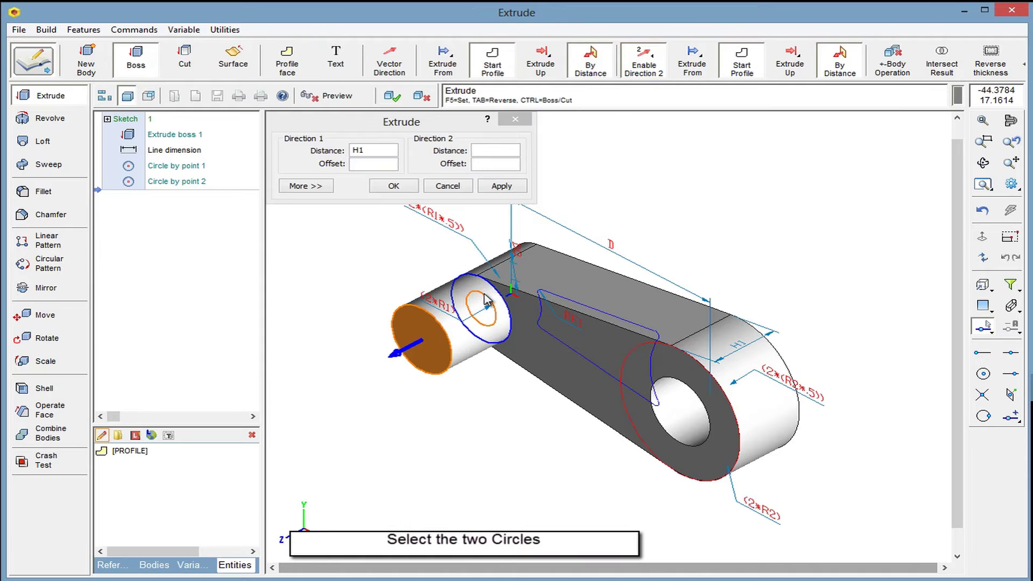
{"action": "left_click", "coordinate": [347, 95]}
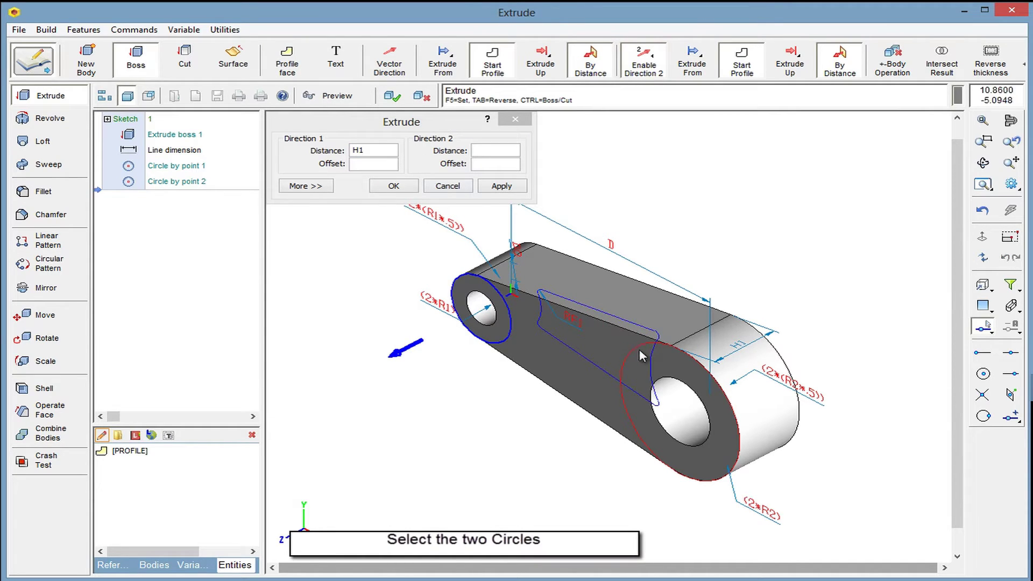
{"action": "left_click", "coordinate": [296, 68]}
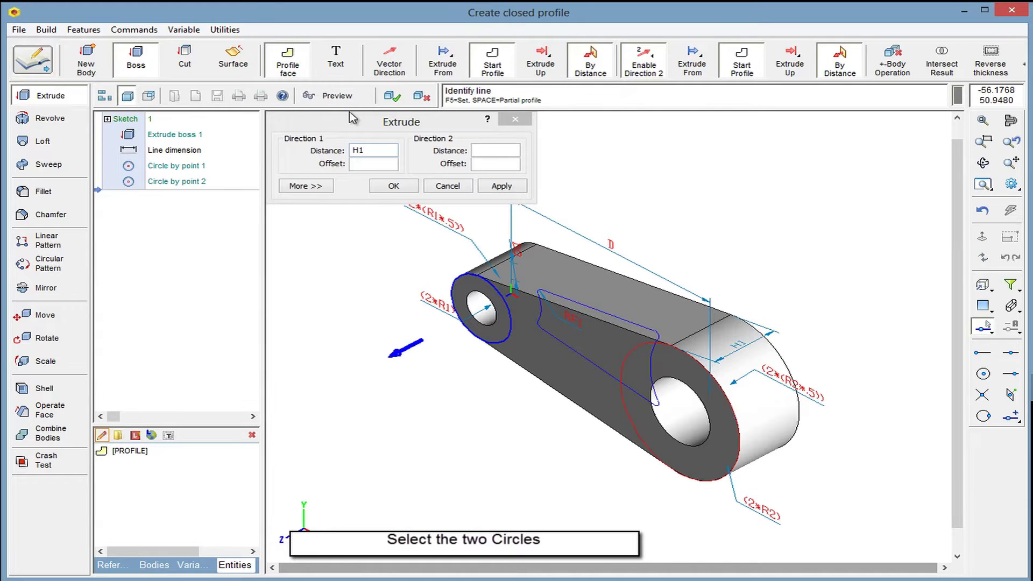
{"action": "left_click", "coordinate": [630, 353]}
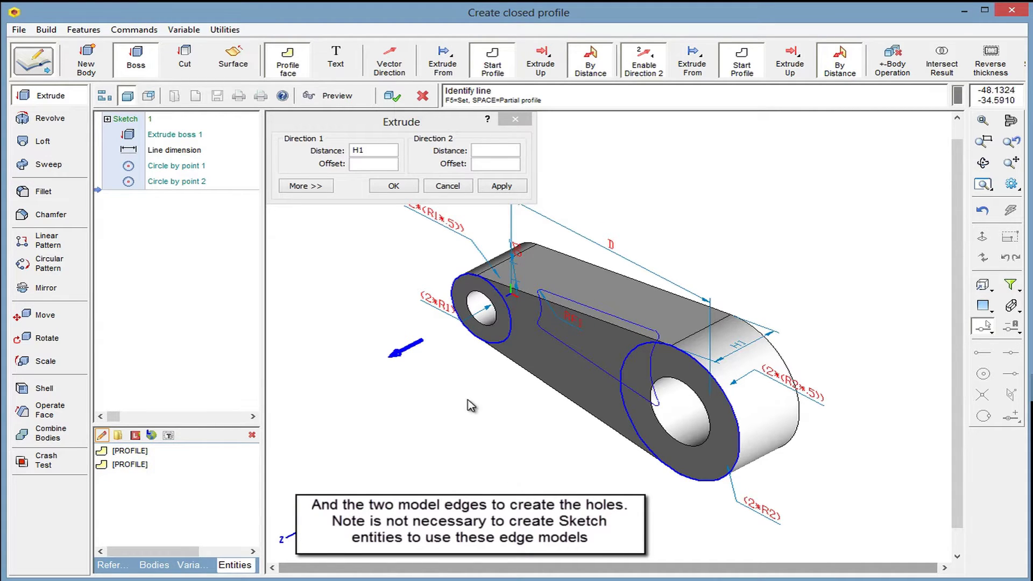
{"action": "left_click", "coordinate": [484, 326]}
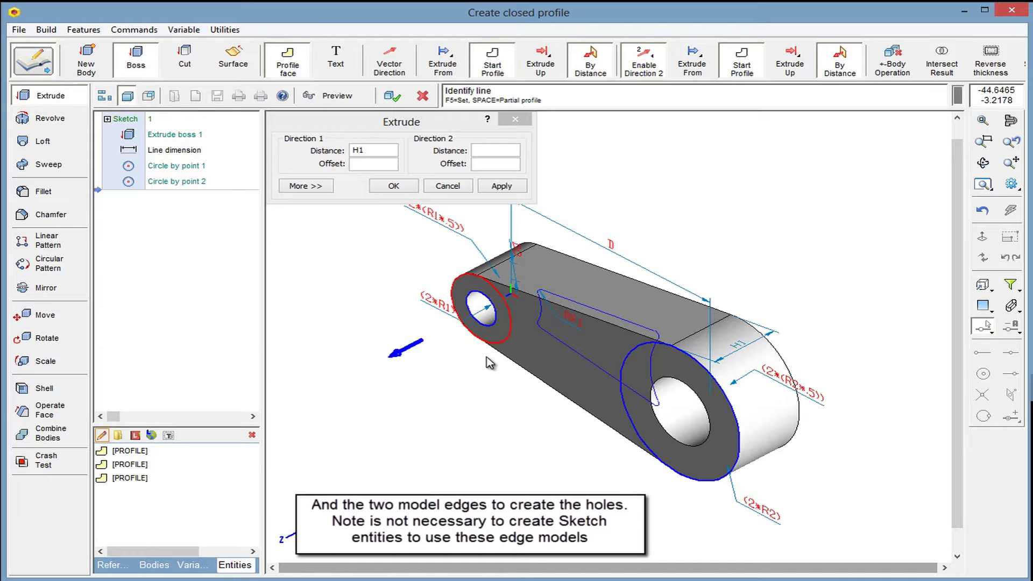
{"action": "left_click", "coordinate": [662, 430]}
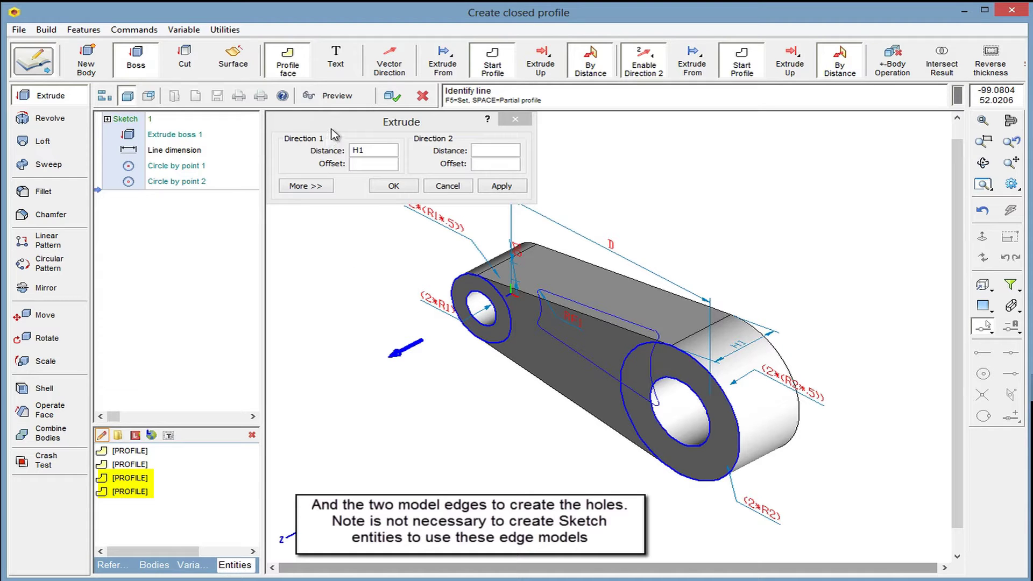
Preview the two-direction boss extrude, set its distances to 10 and (H1+20), and finish the feature
{"action": "left_click", "coordinate": [330, 97]}
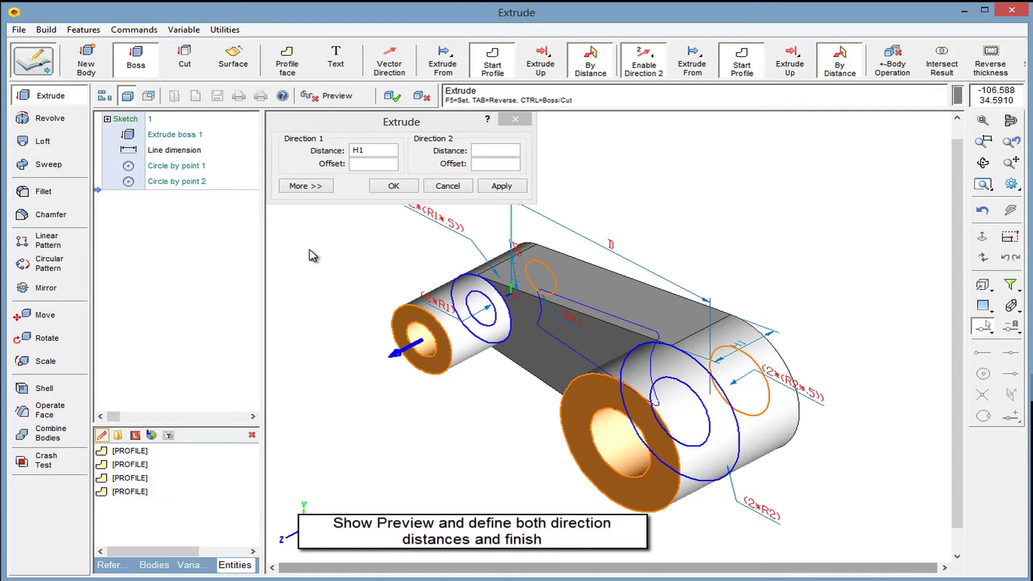
{"action": "left_click", "coordinate": [375, 150]}
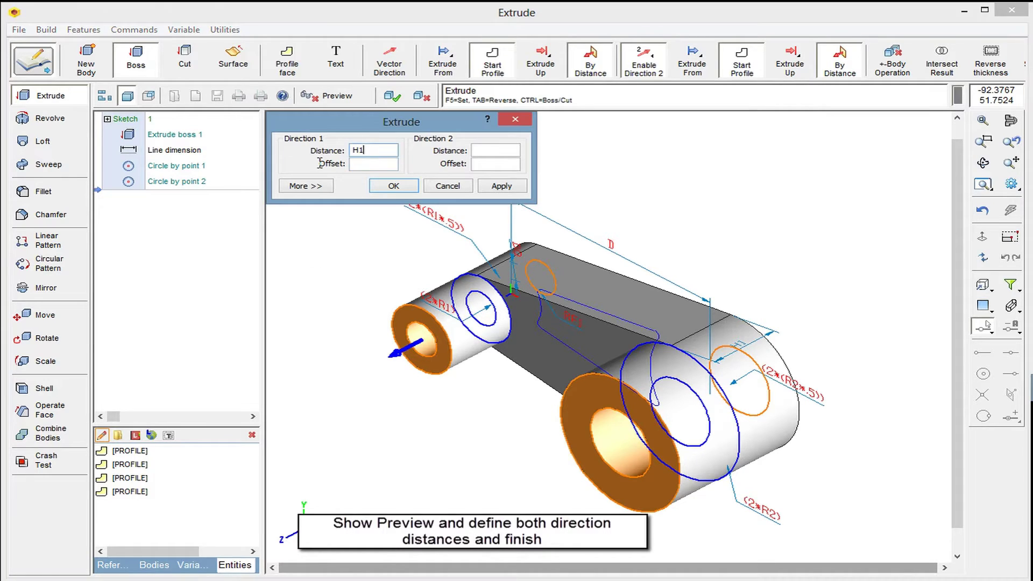
{"action": "left_click_drag", "start_coordinate": [375, 151], "coordinate": [320, 163]}
{"action": "left_click", "coordinate": [485, 150]}
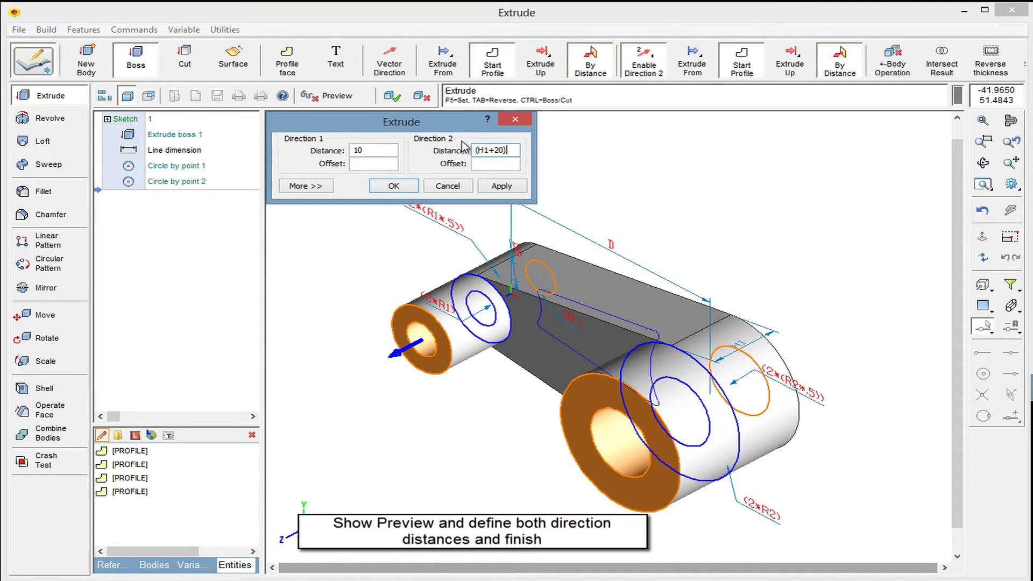
{"action": "left_click", "coordinate": [508, 187]}
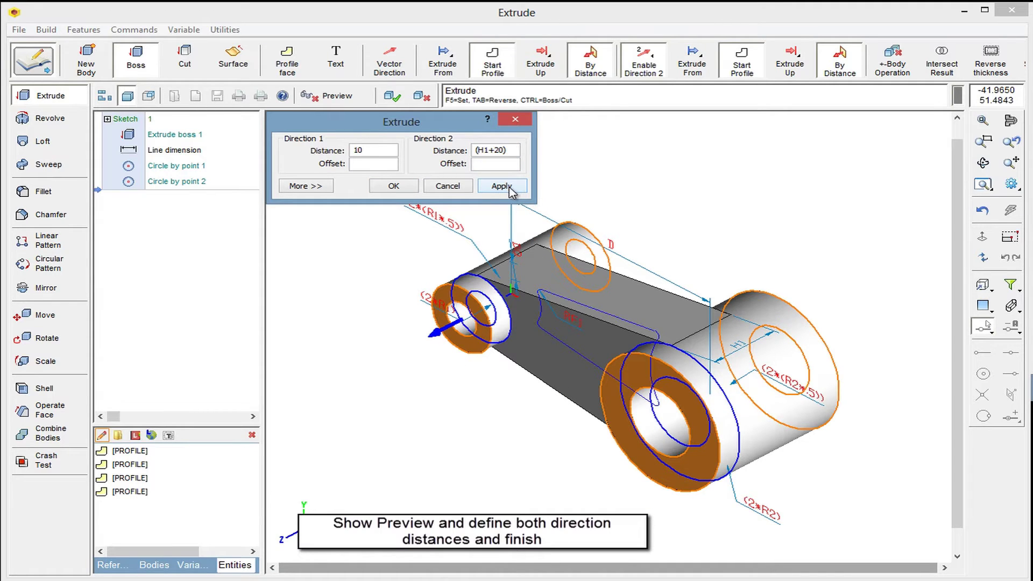
{"action": "left_click", "coordinate": [393, 96]}
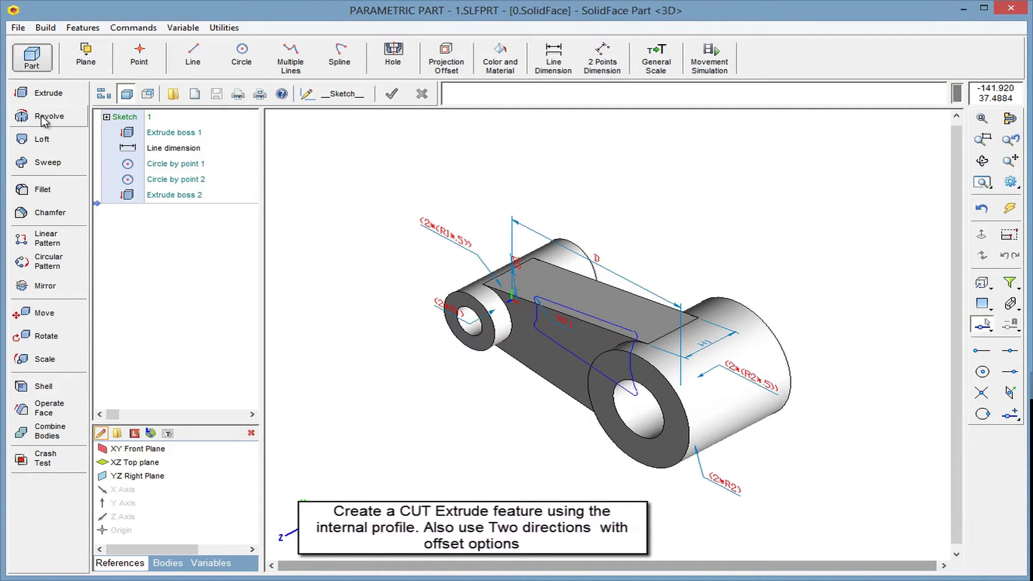
Set up a two-direction cut extrude of the link's inner profile, with both directions starting from an offset
{"action": "left_click", "coordinate": [47, 94]}
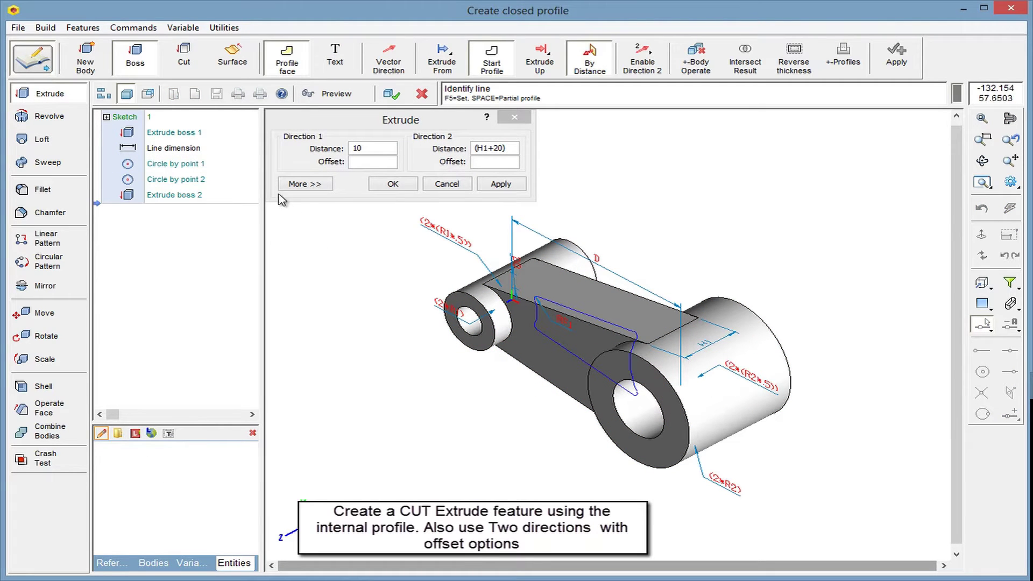
{"action": "left_click", "coordinate": [183, 60]}
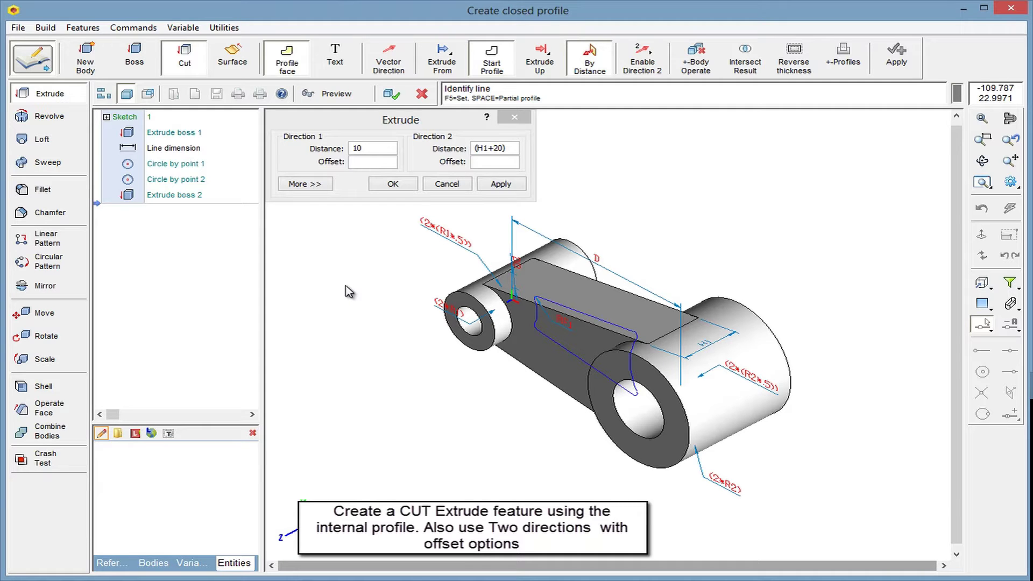
{"action": "left_click", "coordinate": [643, 60]}
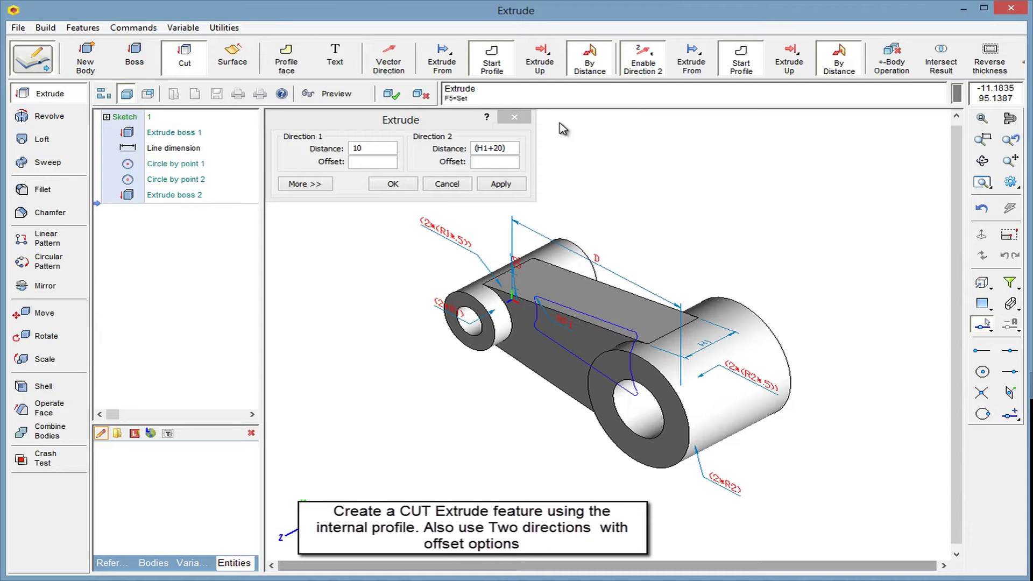
{"action": "left_click", "coordinate": [453, 67]}
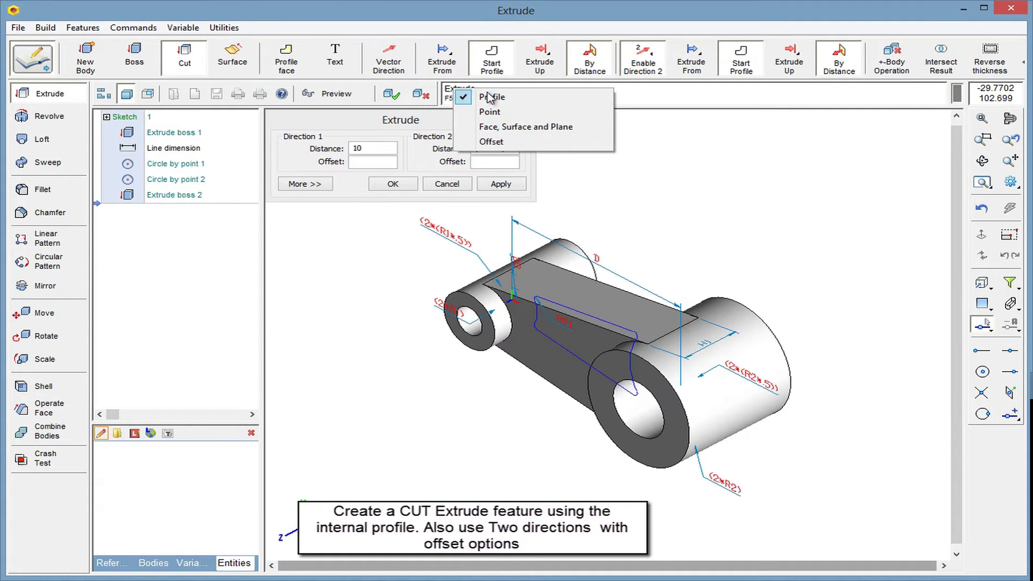
{"action": "left_click", "coordinate": [492, 141]}
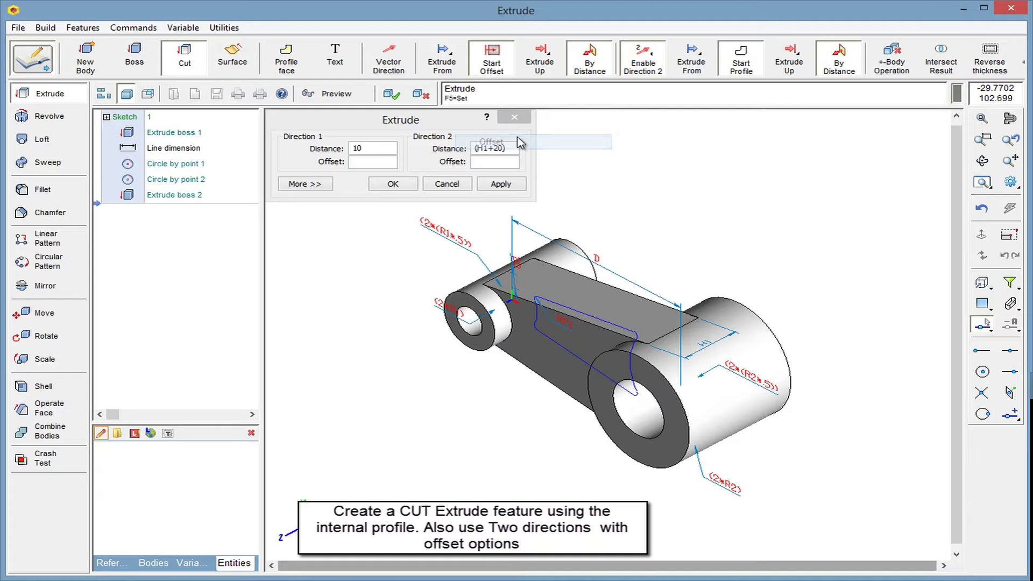
{"action": "left_click", "coordinate": [699, 68]}
{"action": "left_click", "coordinate": [723, 138]}
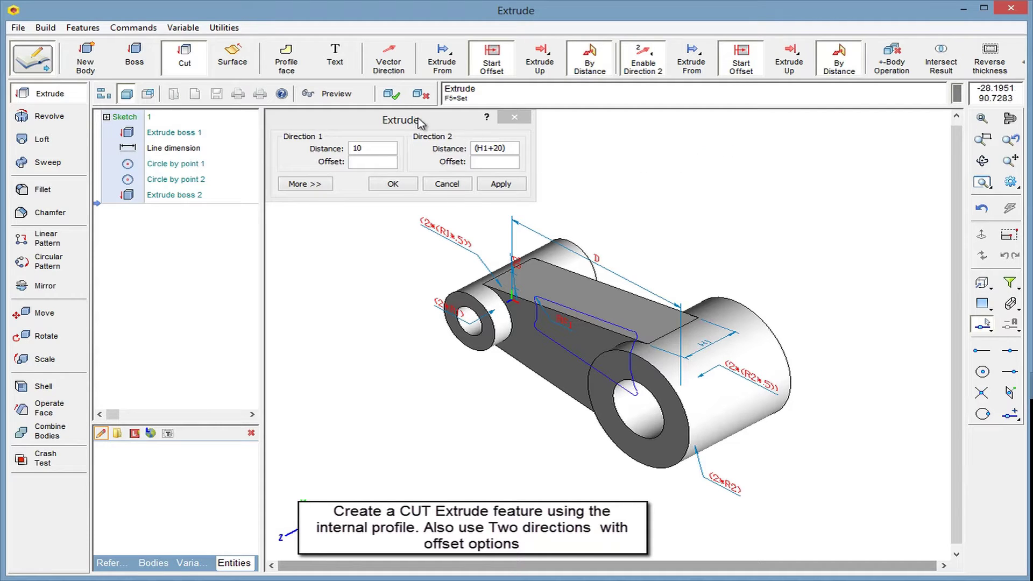
{"action": "left_click", "coordinate": [285, 63]}
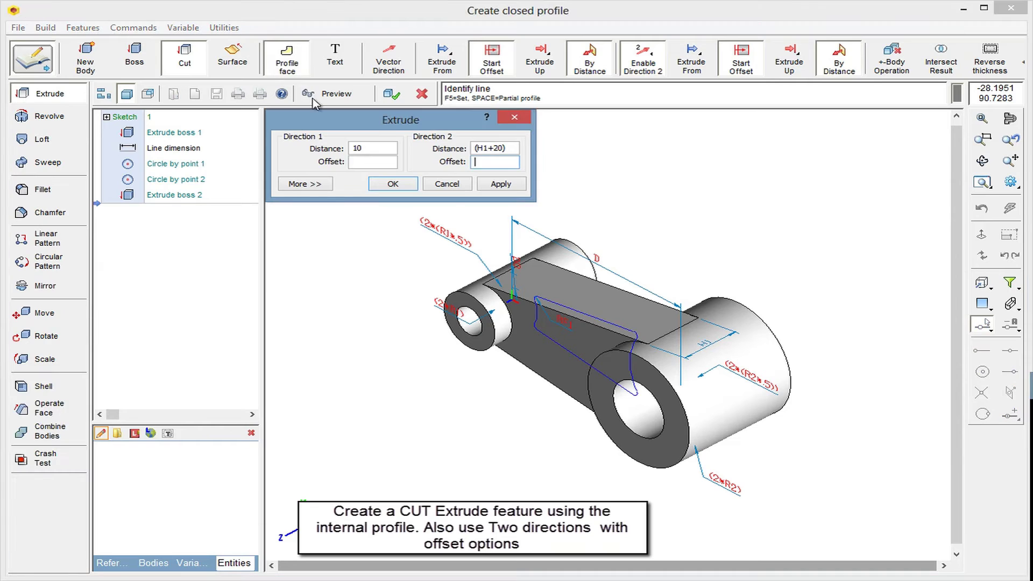
{"action": "left_click", "coordinate": [554, 302]}
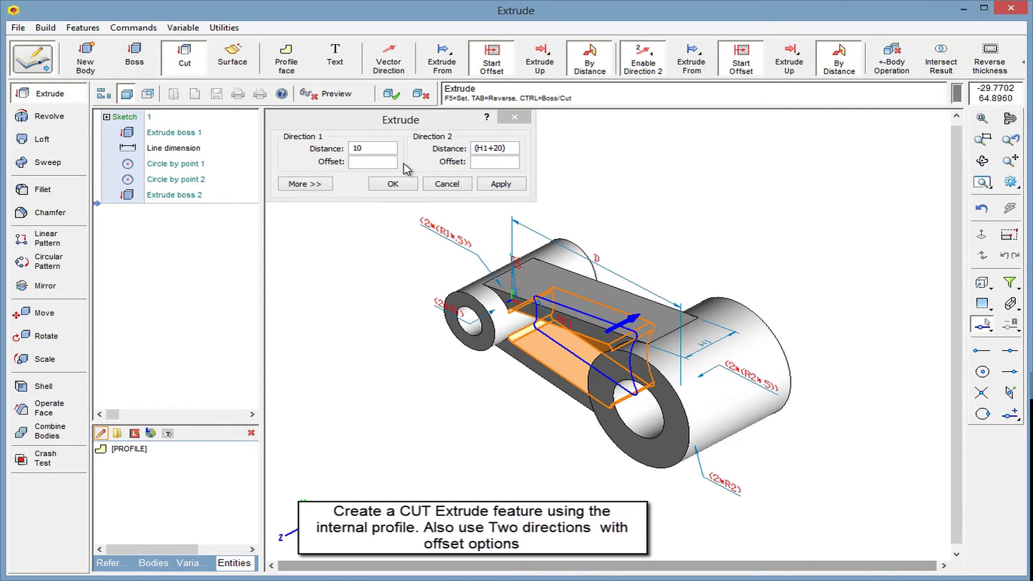
Set the cut's distance to (H1*.5) and offset to (H1*.4) in both directions and finish the feature
{"action": "left_click", "coordinate": [385, 148]}
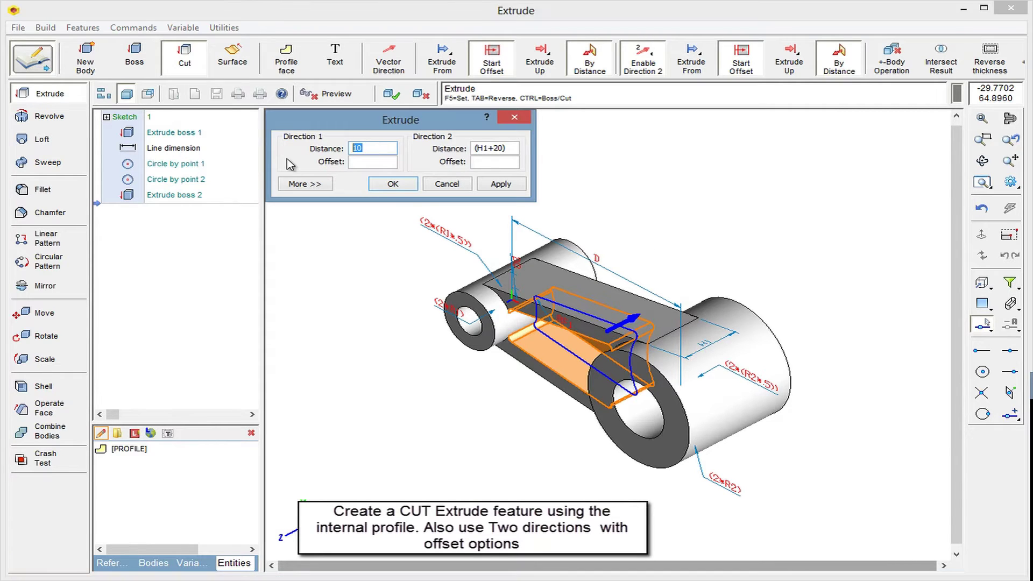
{"action": "type", "text": "(H1*.5)"}
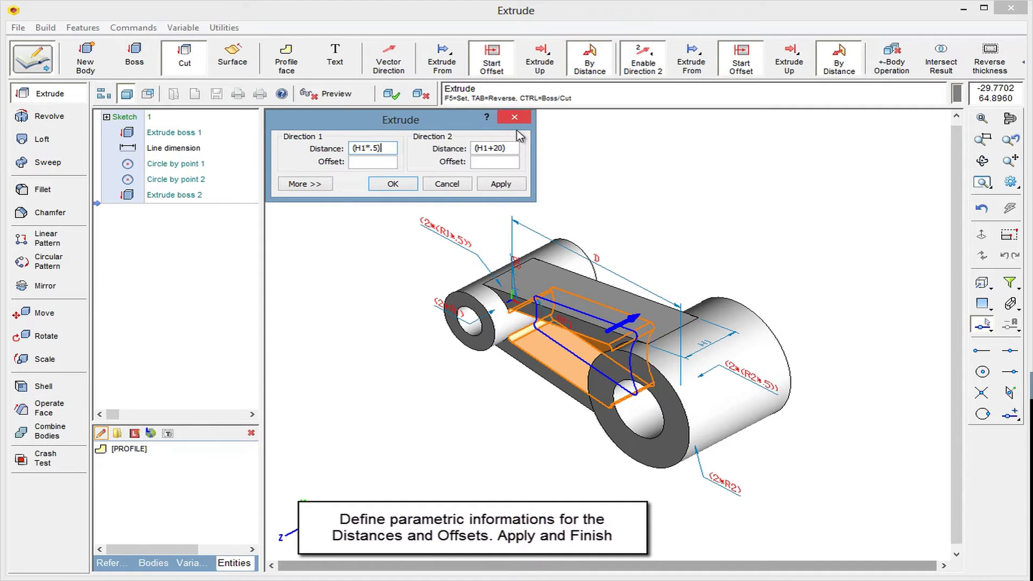
{"action": "left_click_drag", "start_coordinate": [507, 152], "coordinate": [449, 146]}
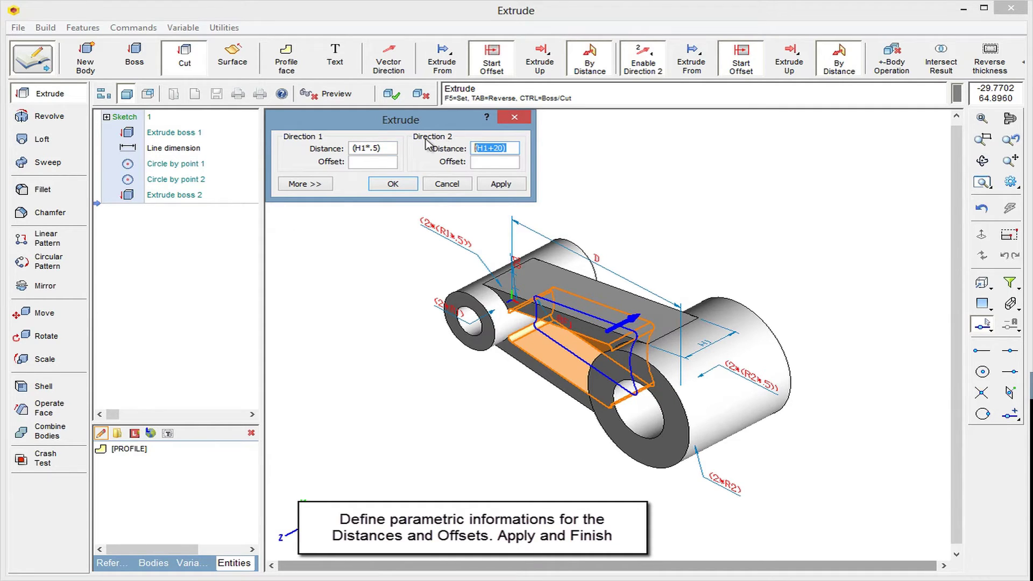
{"action": "type", "text": "(H1*.5)"}
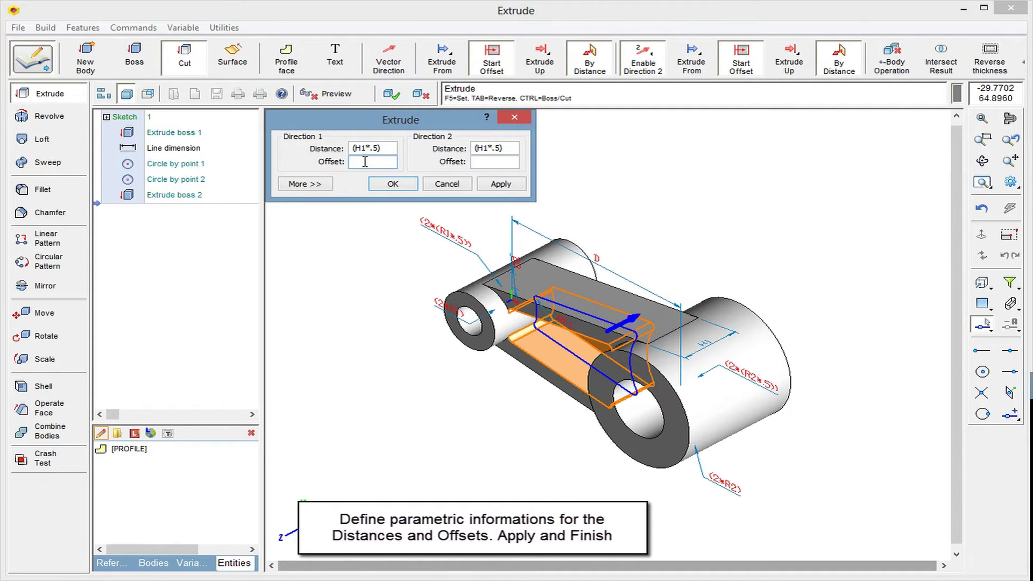
{"action": "type", "text": "(H1*.5)"}
{"action": "left_click", "coordinate": [476, 161]}
{"action": "type", "text": "(H1*.5)"}
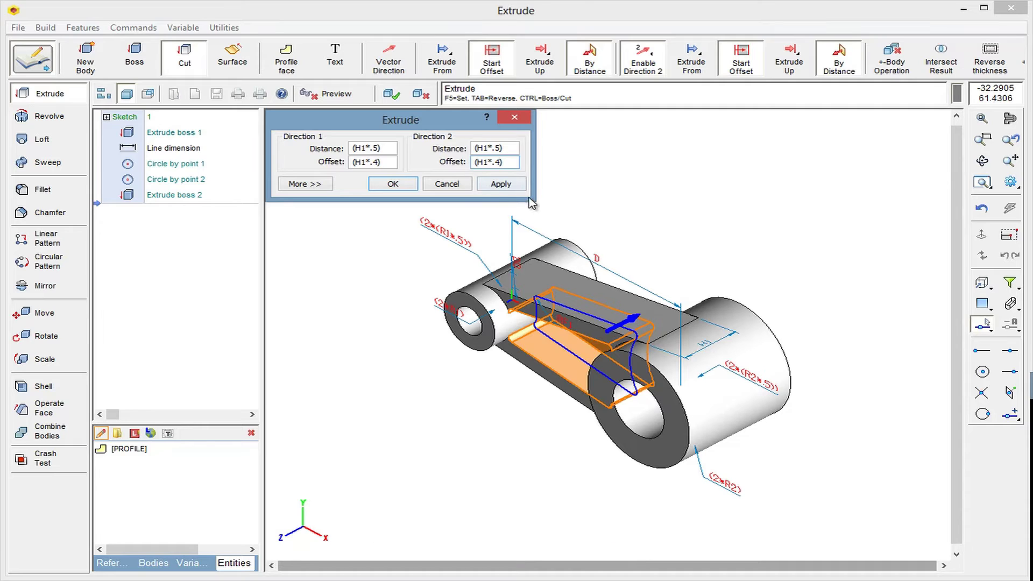
{"action": "left_click", "coordinate": [508, 185]}
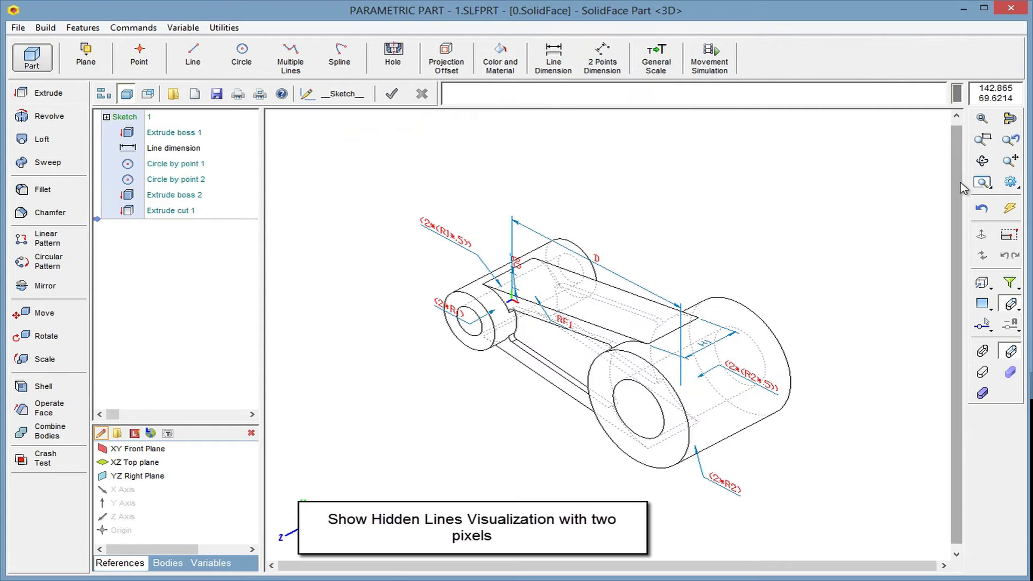
Enable the hidden option with visible edge +1 pixel and switch the part's display to Shading+Line
{"action": "left_click", "coordinate": [982, 183]}
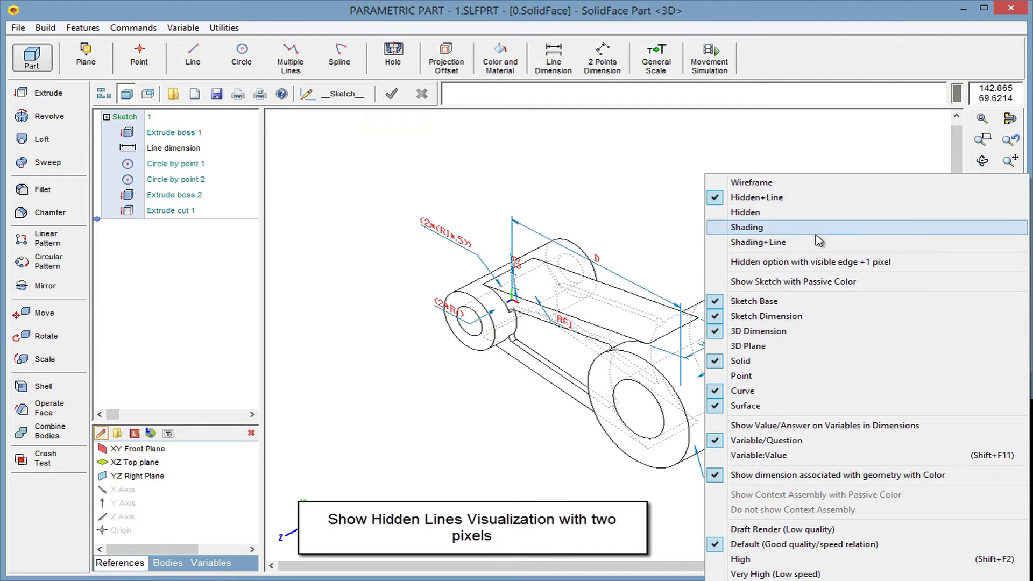
{"action": "left_click", "coordinate": [808, 263]}
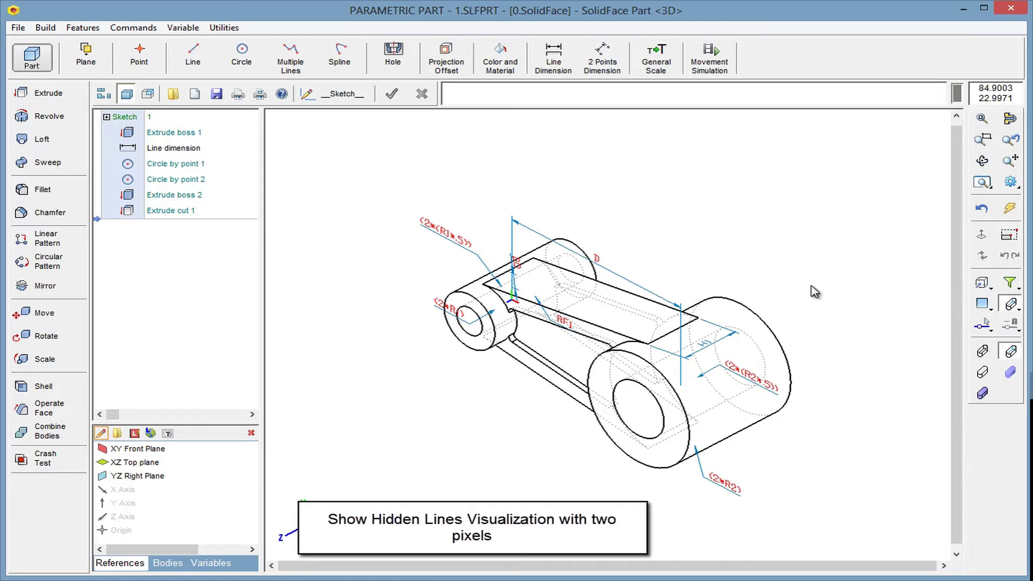
{"action": "left_click", "coordinate": [1011, 305]}
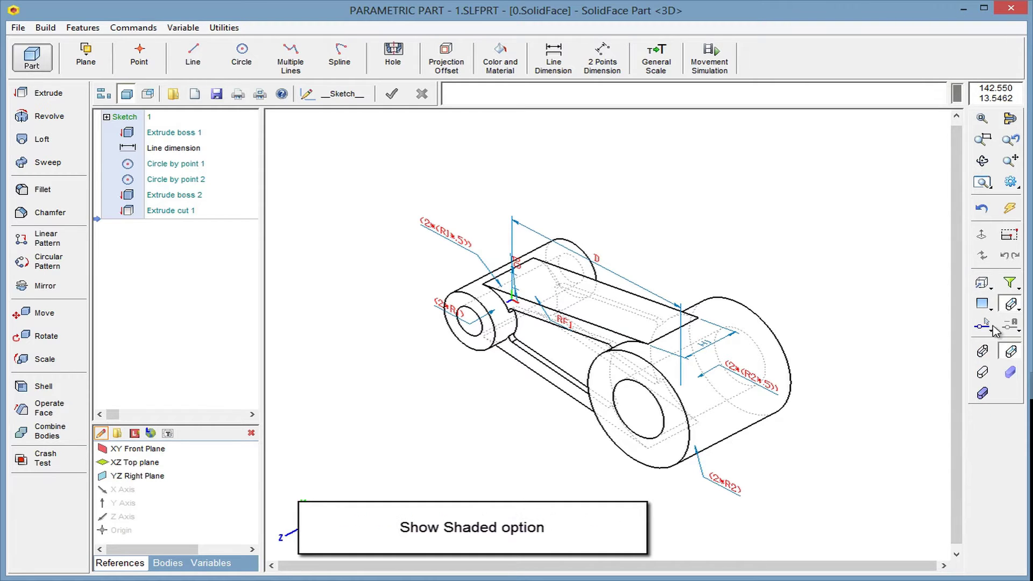
{"action": "left_click", "coordinate": [983, 394]}
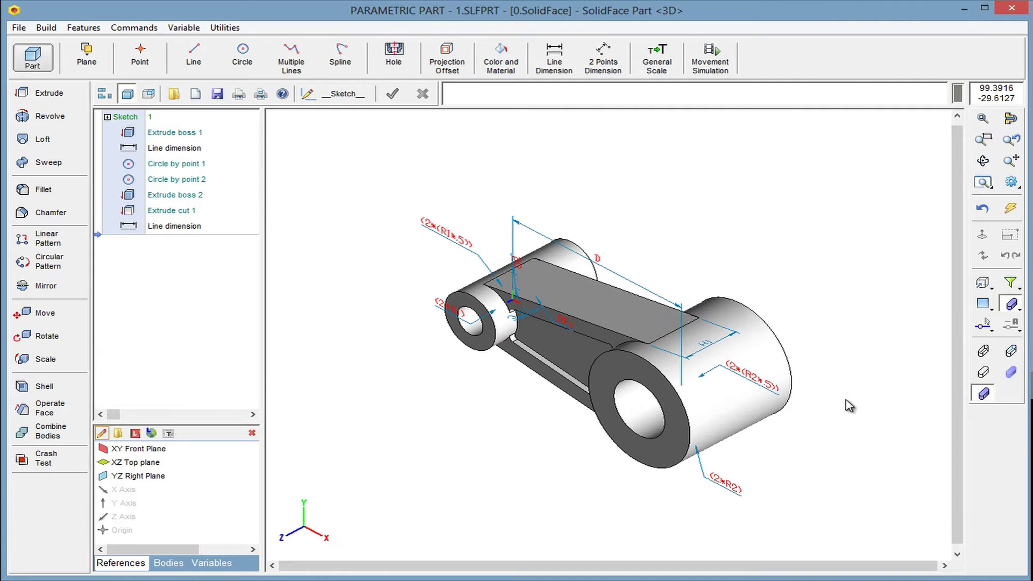
Set the shading render quality to High for the model display
{"action": "scroll", "coordinate": [516, 350], "scroll_direction": "up", "scroll_amount": 6}
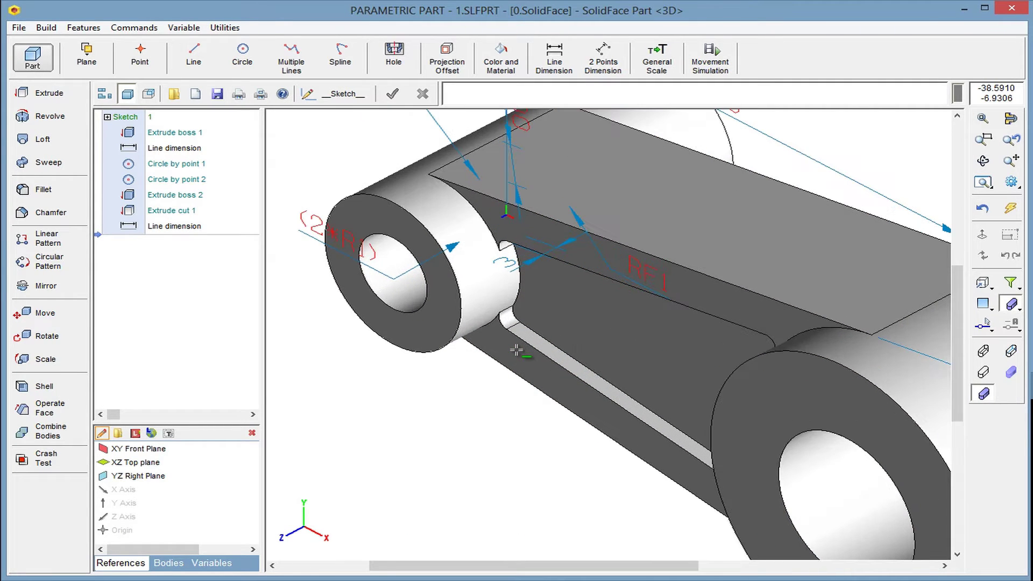
{"action": "scroll", "coordinate": [516, 351], "scroll_direction": "up", "scroll_amount": 4}
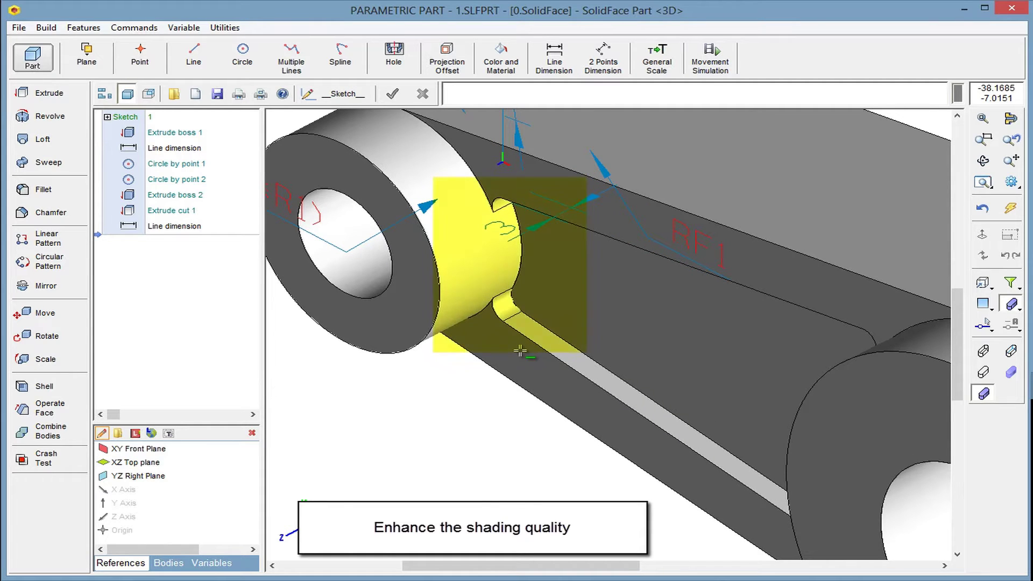
{"action": "left_click", "coordinate": [983, 184]}
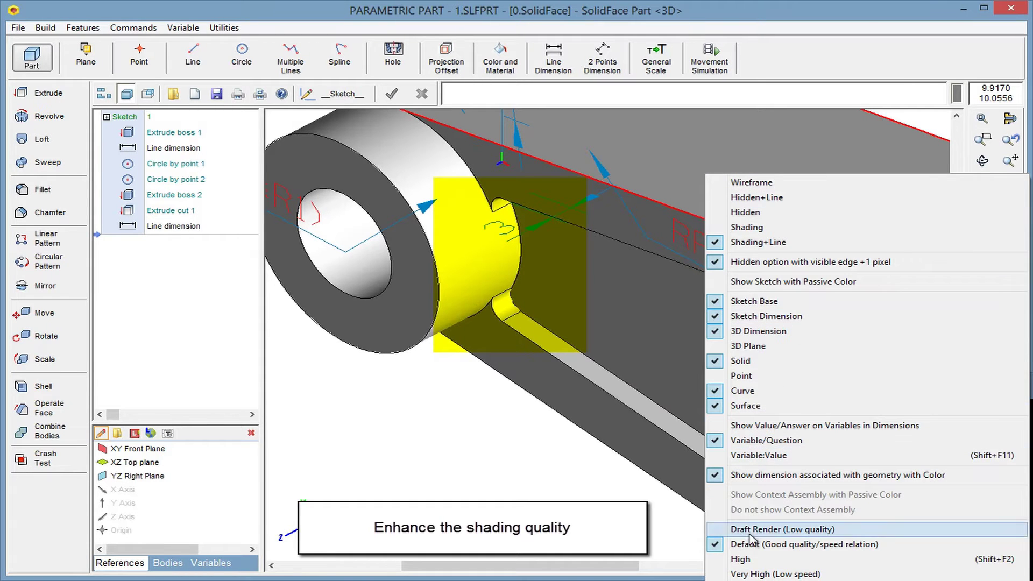
{"action": "left_click", "coordinate": [751, 560]}
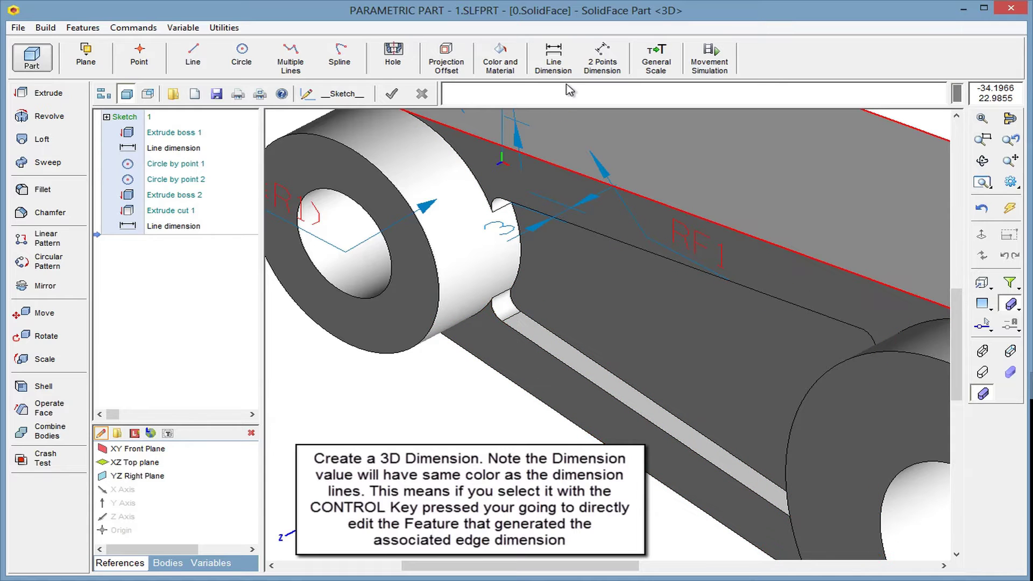
Add a 3D line dimension to the short depth edge at the pocket's lower corner near the small boss
{"action": "left_click", "coordinate": [557, 66]}
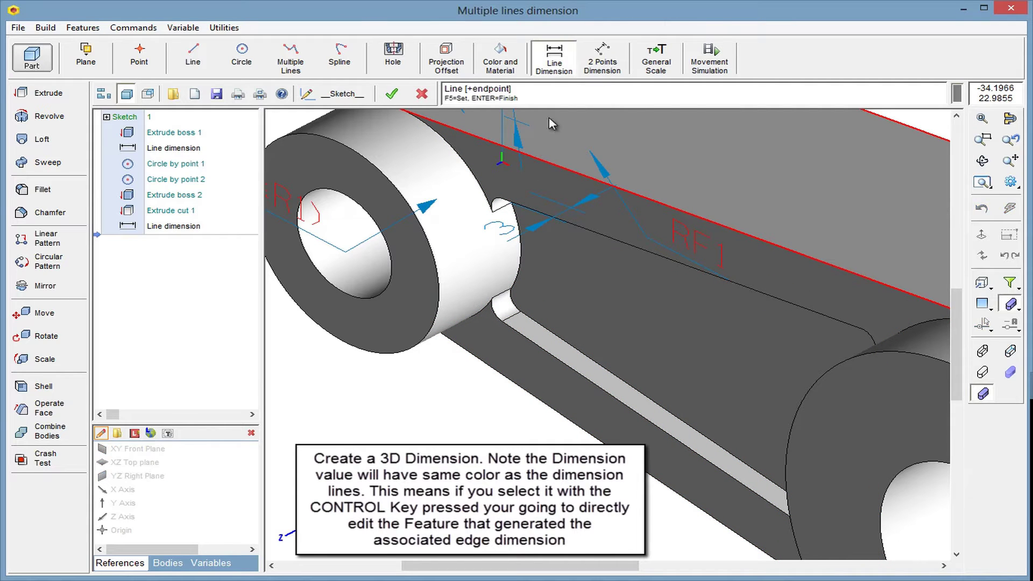
{"action": "left_click", "coordinate": [515, 318]}
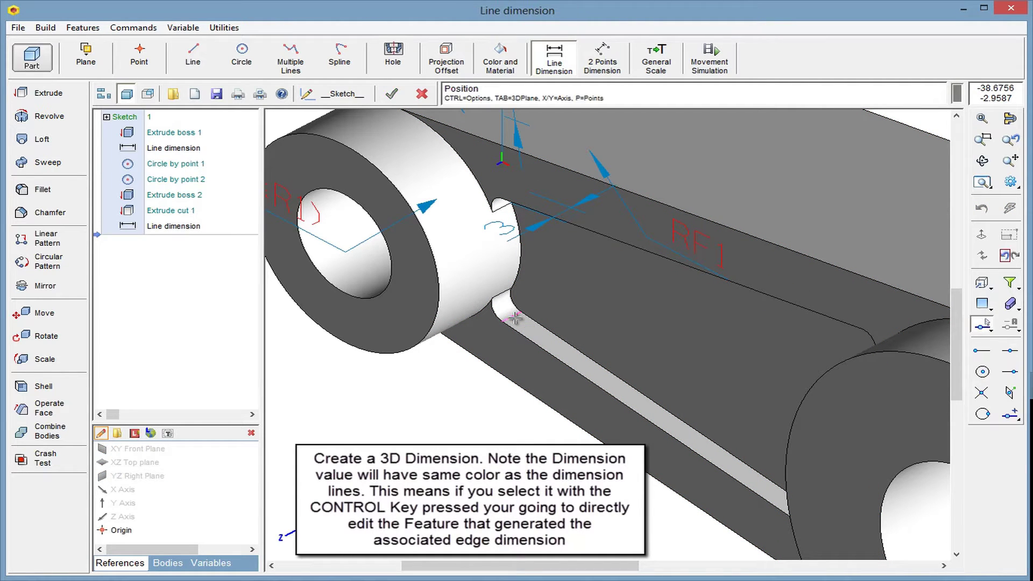
{"action": "left_click", "coordinate": [521, 397]}
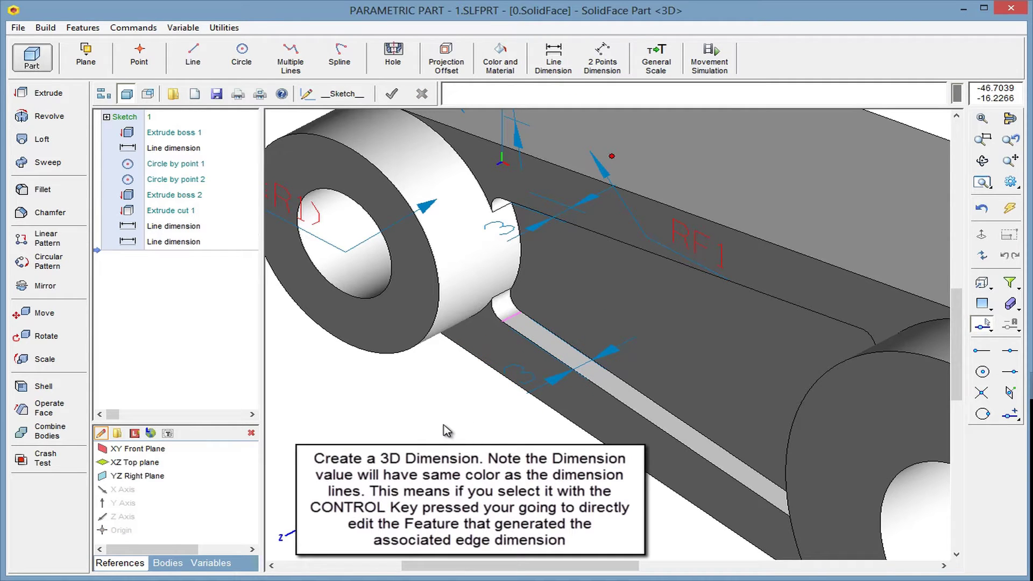
Edit the cut extrude through its new edge dimension, setting the offset to (H1*.35) in both directions
{"action": "left_click", "coordinate": [560, 379], "text": "ctrl"}
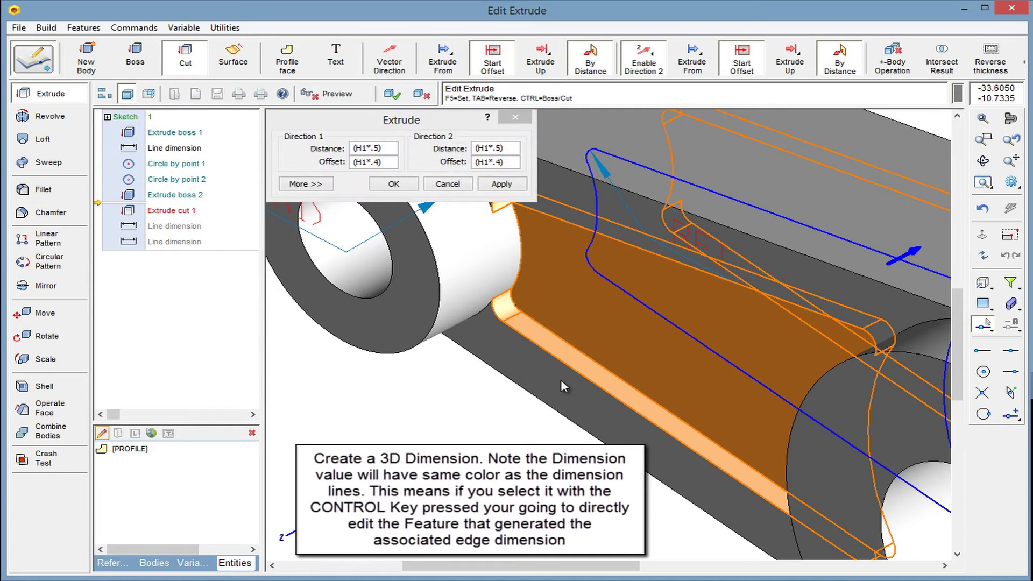
{"action": "left_click", "coordinate": [391, 163]}
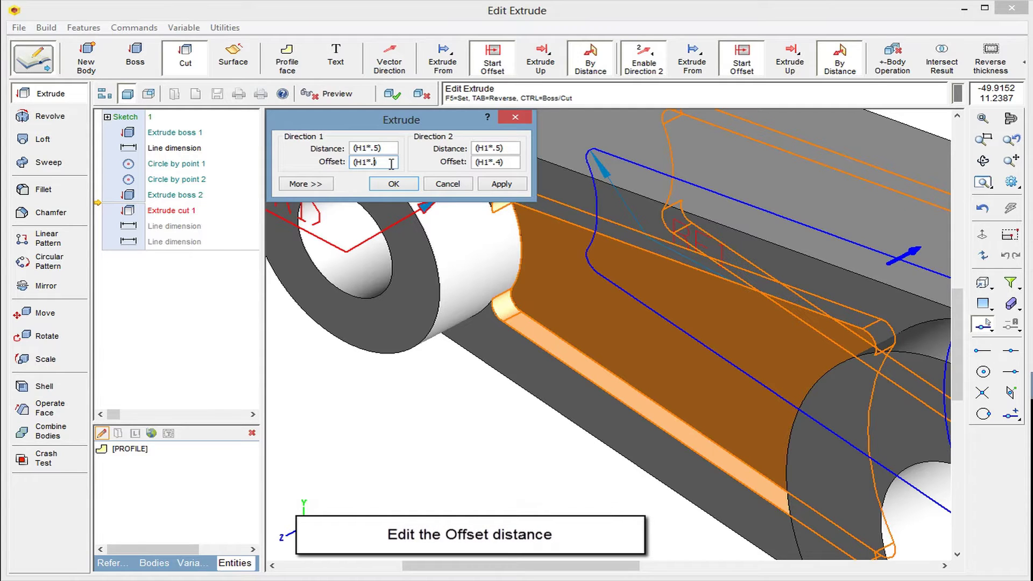
{"action": "type", "text": "5"}
{"action": "left_click", "coordinate": [513, 161]}
{"action": "key", "text": "BackSpace"}
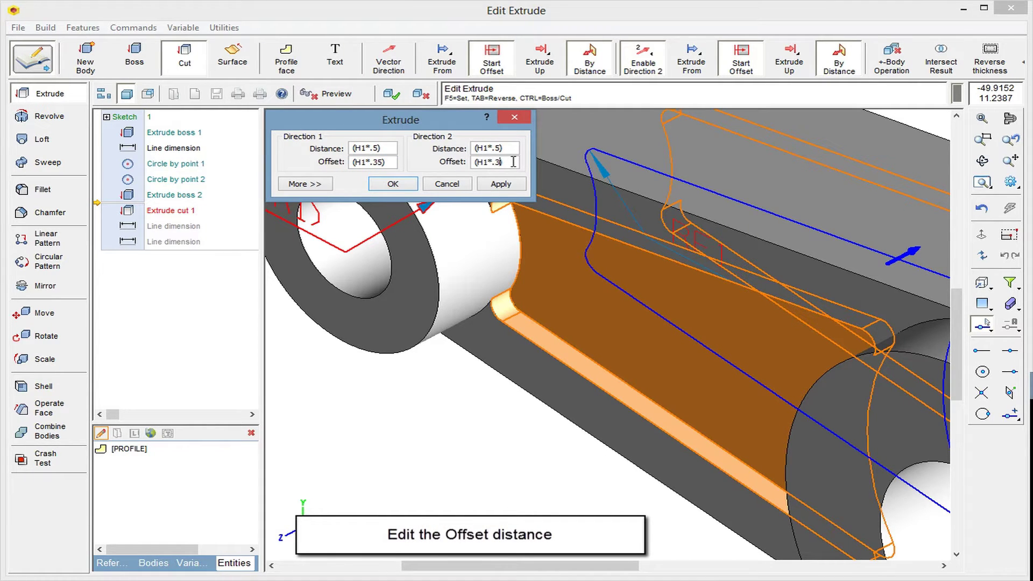
{"action": "left_click", "coordinate": [515, 187]}
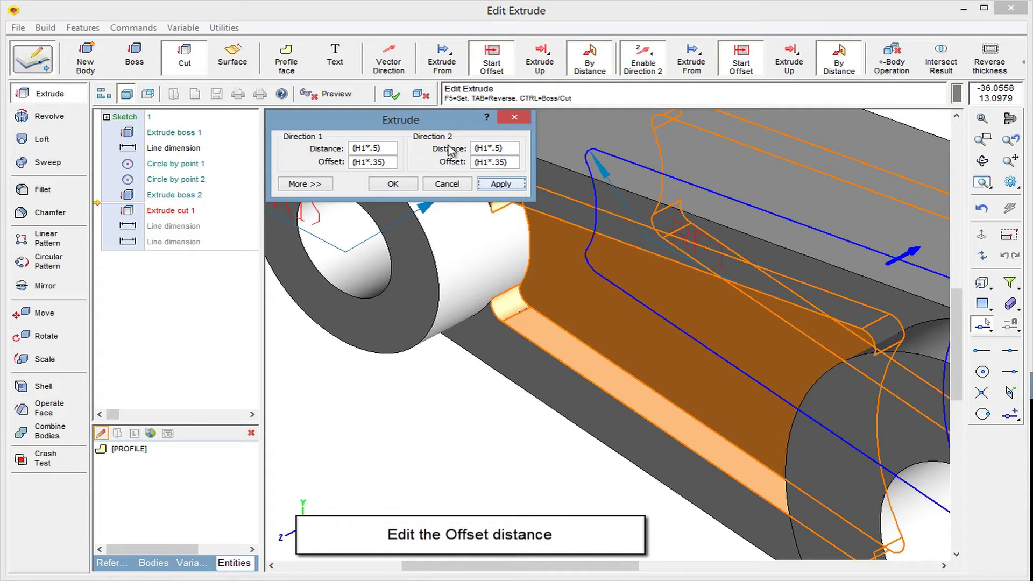
{"action": "left_click", "coordinate": [393, 97]}
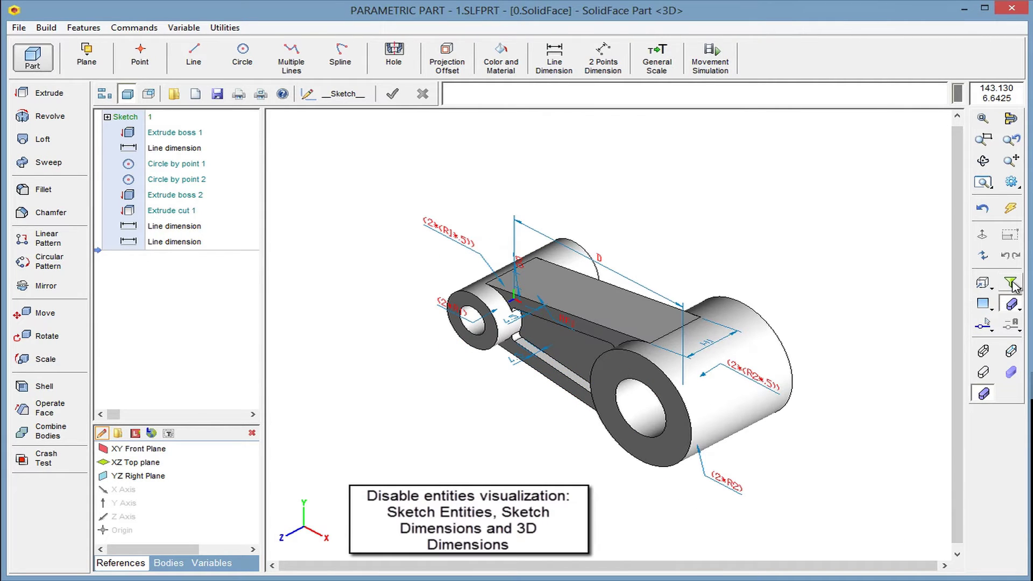
Hide the sketch dimensions and 3D dimensions in the model display
{"action": "left_click", "coordinate": [1011, 284]}
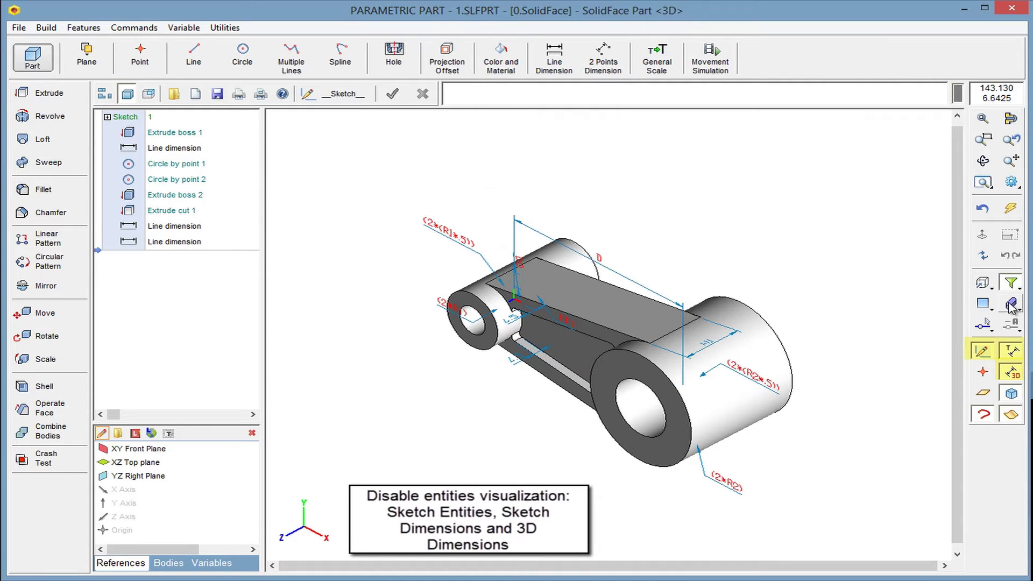
{"action": "left_click", "coordinate": [1015, 351]}
{"action": "left_click", "coordinate": [1016, 376]}
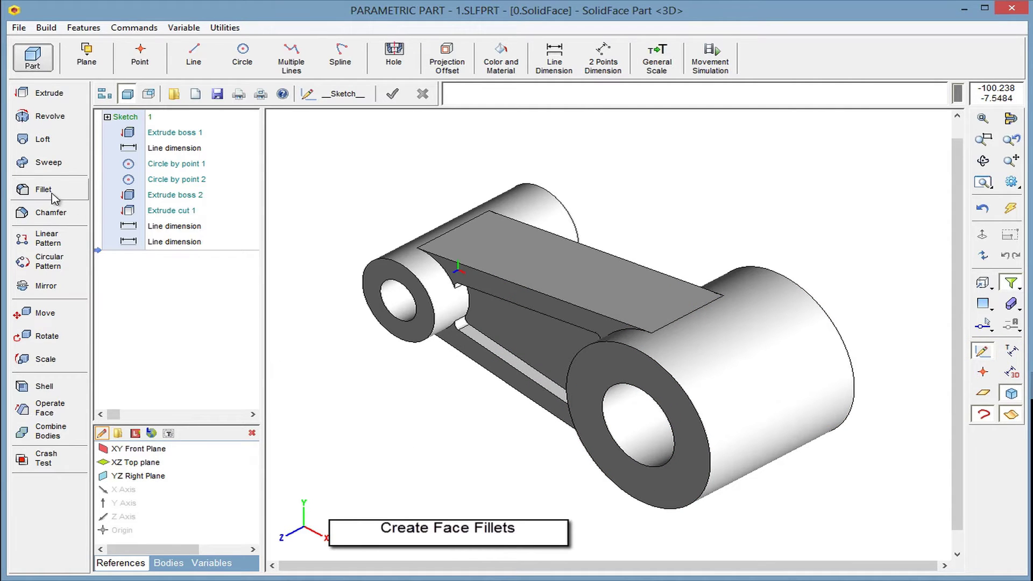
Start an edge and face fillet on the four outer rim faces around the pockets on both sides, with radius 1.5, and preview it
{"action": "left_click", "coordinate": [49, 190]}
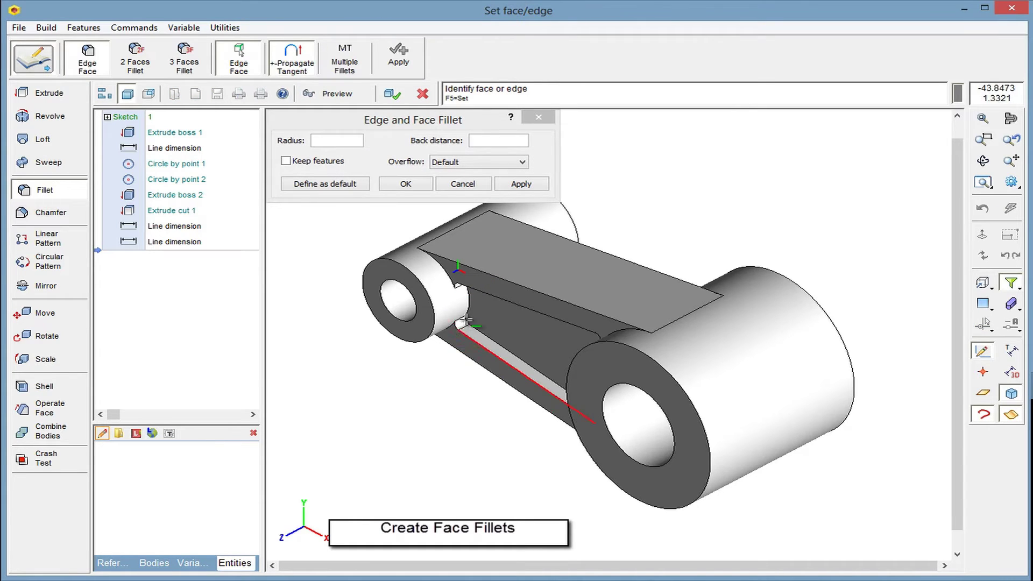
{"action": "left_click", "coordinate": [484, 285]}
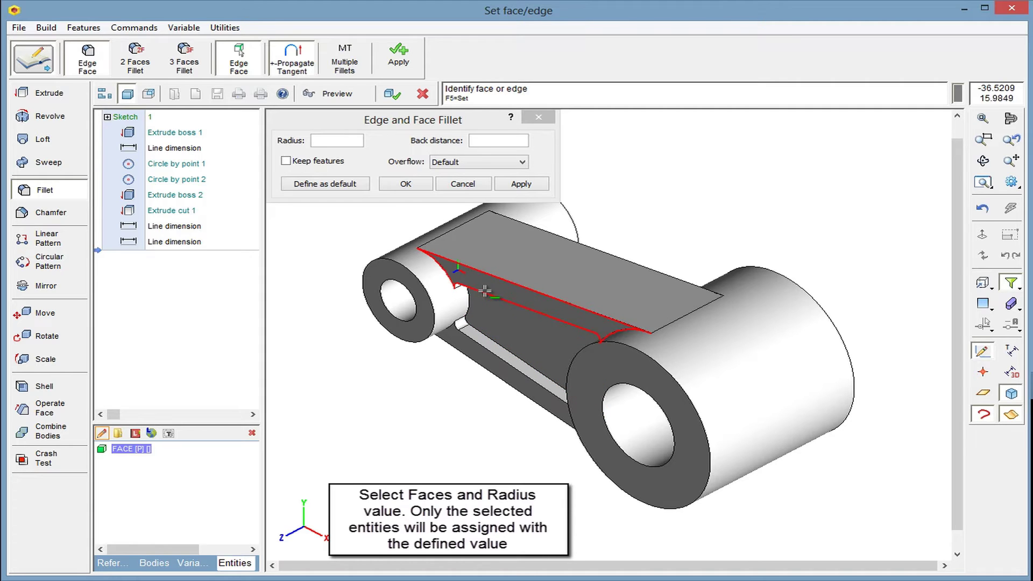
{"action": "left_click", "coordinate": [479, 355]}
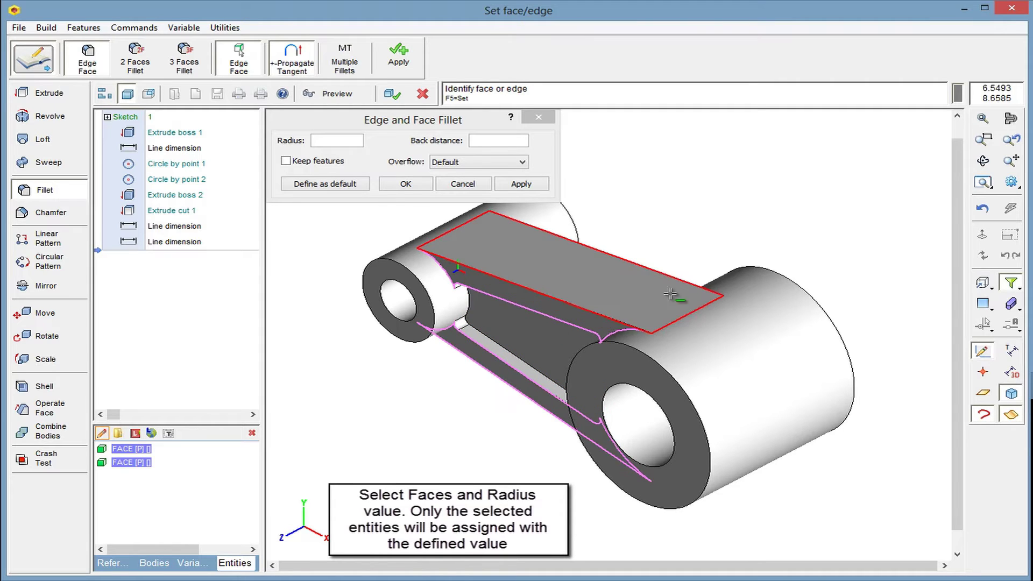
{"action": "middle_click_drag", "start_coordinate": [761, 249], "coordinate": [622, 344]}
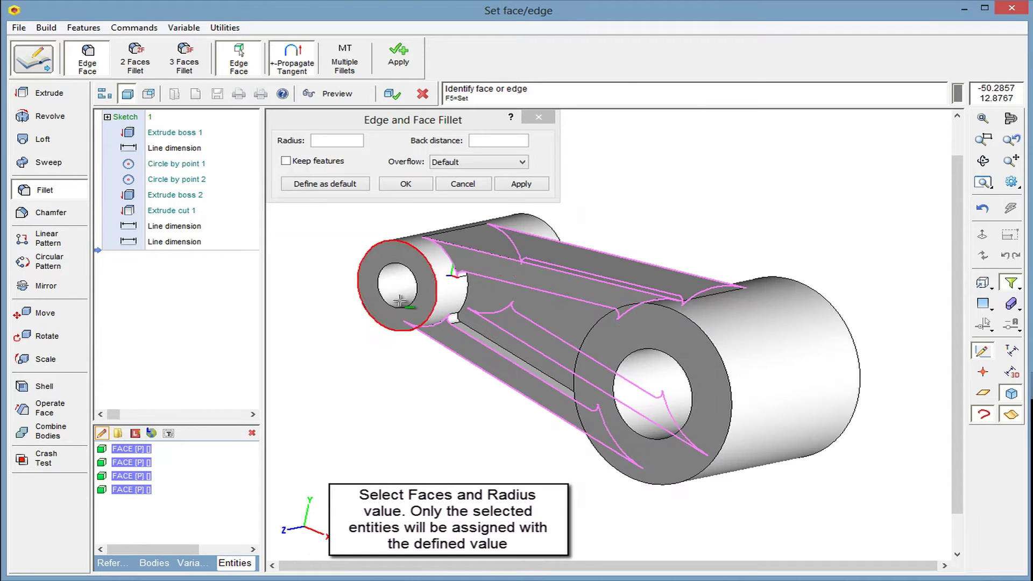
{"action": "type", "text": "1.5"}
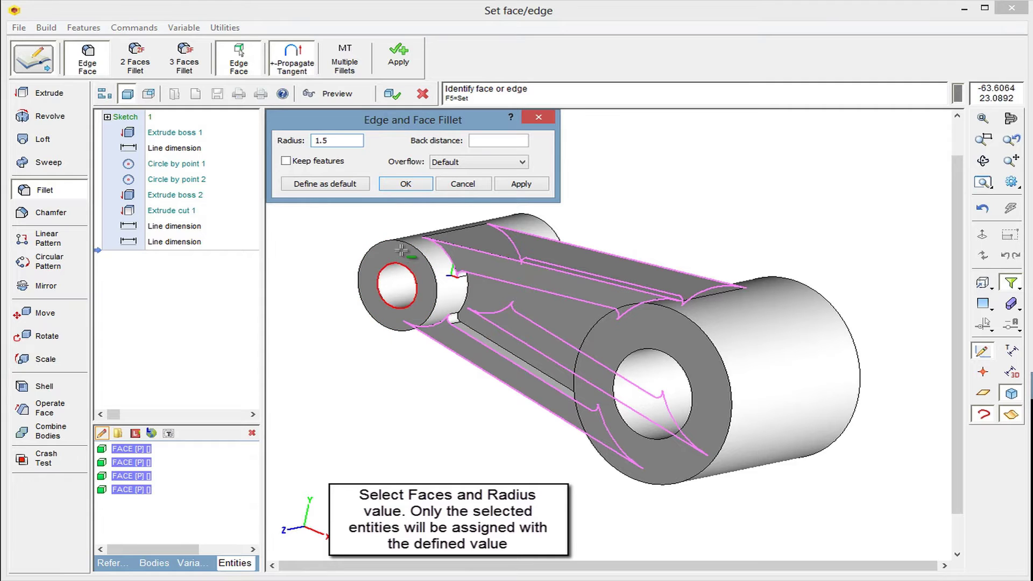
{"action": "left_click", "coordinate": [520, 186]}
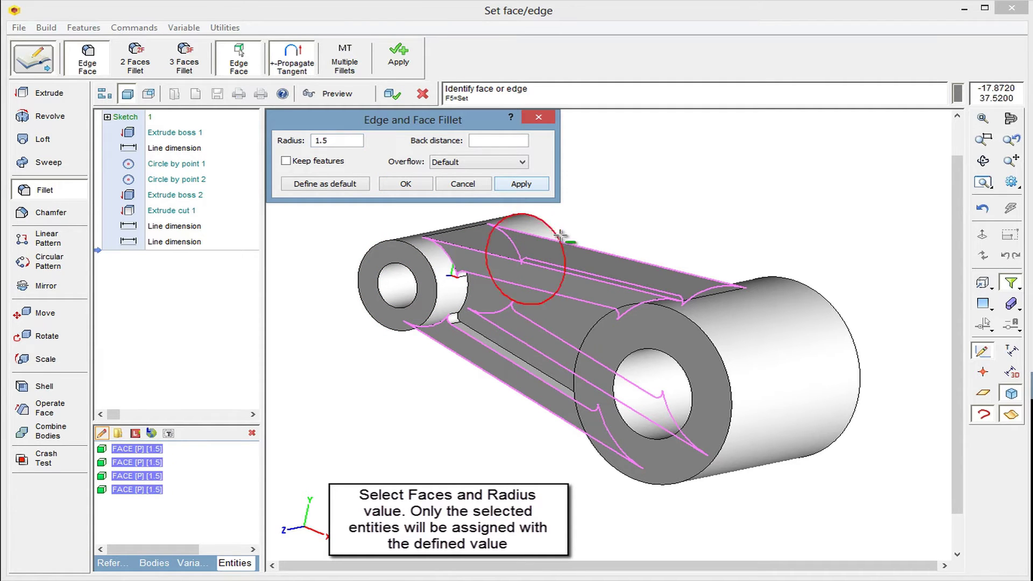
{"action": "left_click", "coordinate": [341, 95]}
{"action": "middle_click_drag", "start_coordinate": [318, 206], "coordinate": [421, 213]}
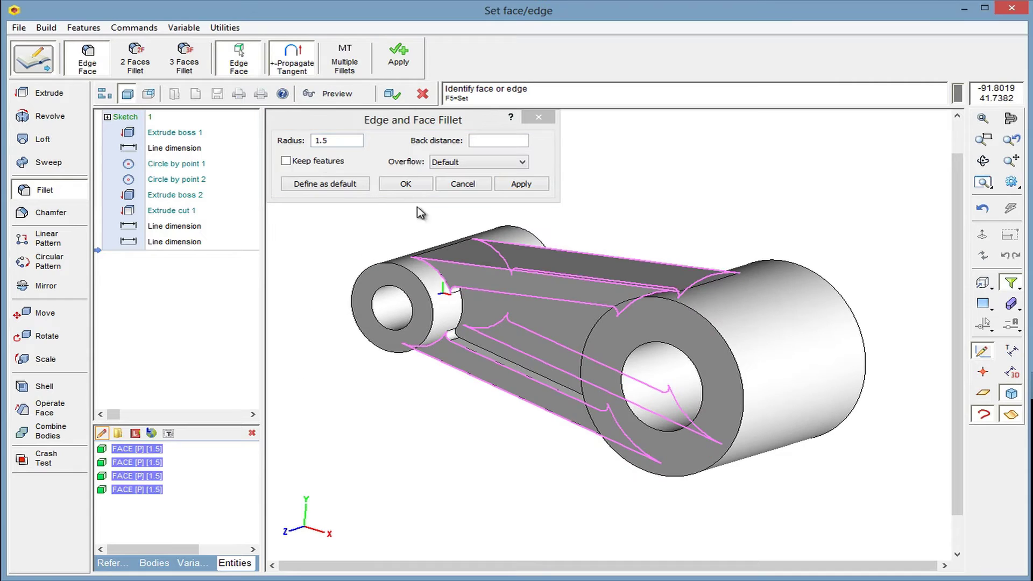
Add the internal pocket face on each side to the fillet with radius 1, preview the result and create the fillet
{"action": "left_click", "coordinate": [530, 327]}
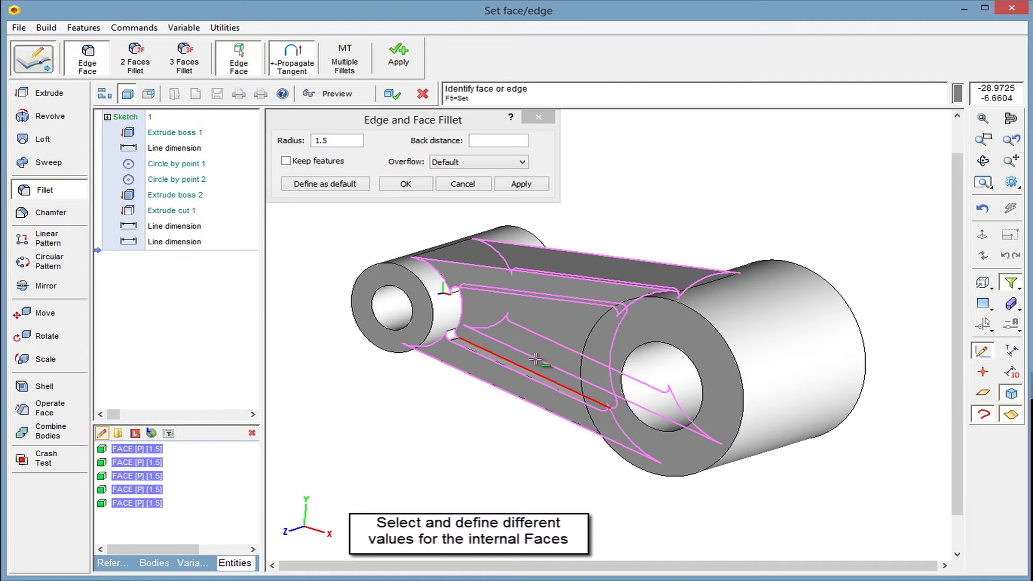
{"action": "middle_click_drag", "start_coordinate": [818, 309], "coordinate": [676, 295]}
{"action": "left_click", "coordinate": [672, 280]}
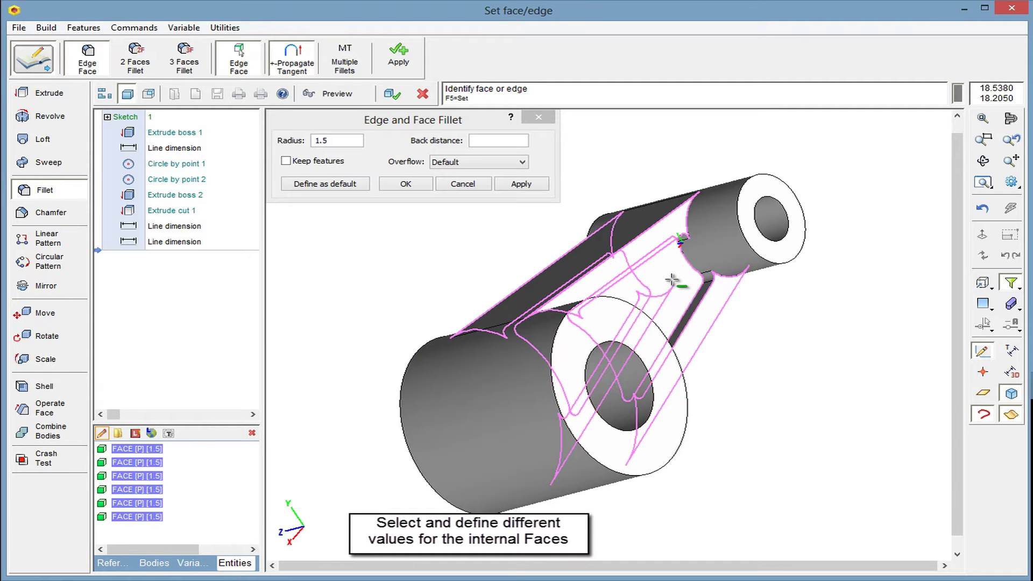
{"action": "middle_click_drag", "start_coordinate": [371, 366], "coordinate": [500, 377]}
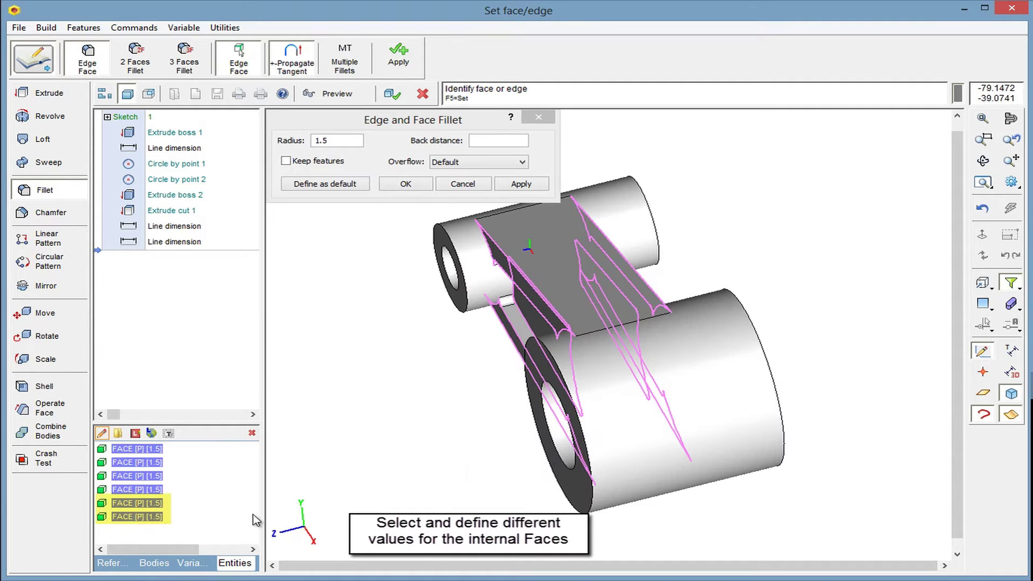
{"action": "left_click", "coordinate": [157, 504]}
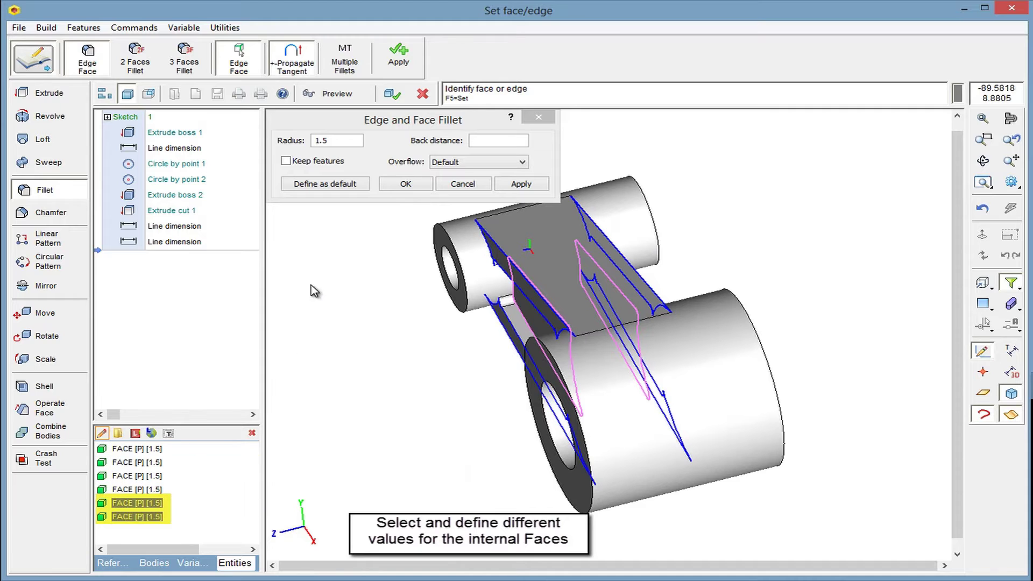
{"action": "left_click", "coordinate": [321, 141]}
{"action": "key", "text": "BackSpace"}
{"action": "key", "text": "BackSpace"}
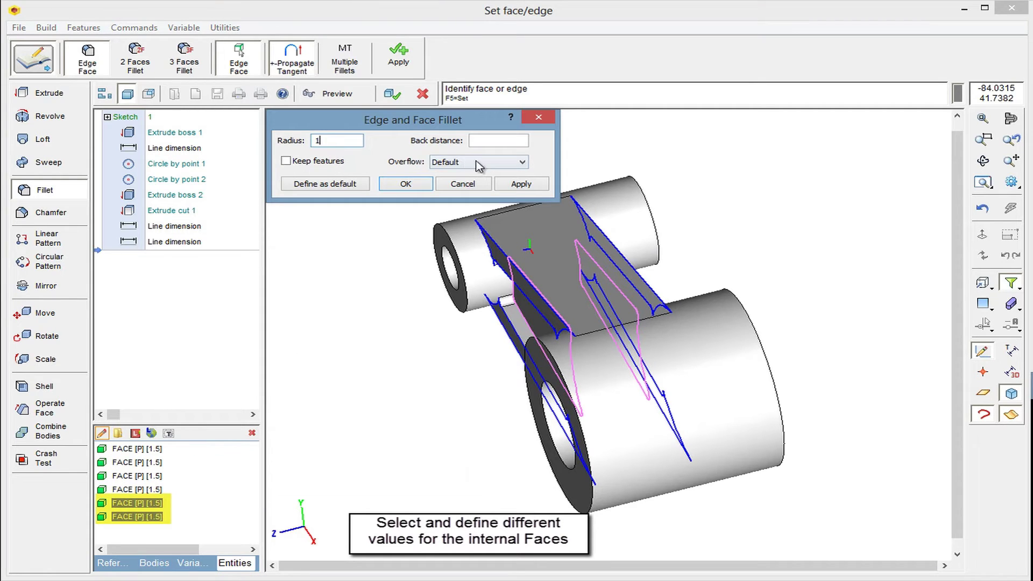
{"action": "left_click", "coordinate": [521, 185]}
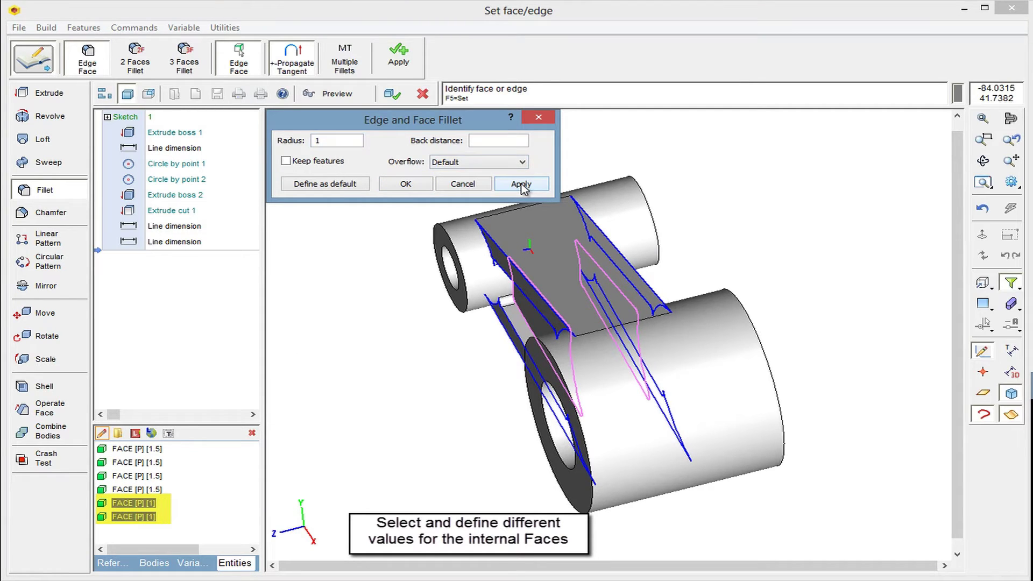
{"action": "left_click", "coordinate": [341, 93]}
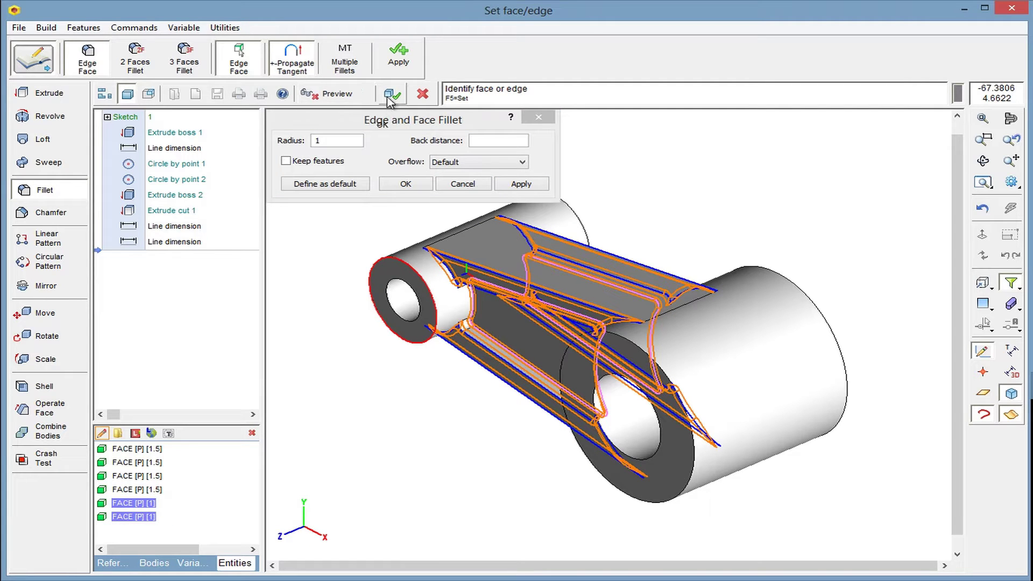
{"action": "left_click", "coordinate": [392, 94]}
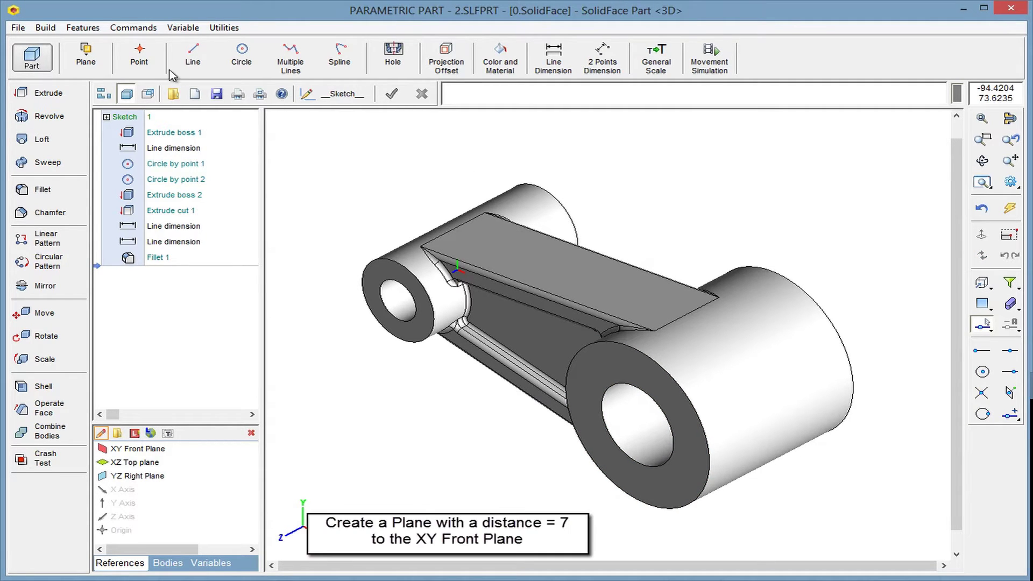
Create a plane parallel to the XY Front Plane at a distance of 7
{"action": "left_click", "coordinate": [87, 58]}
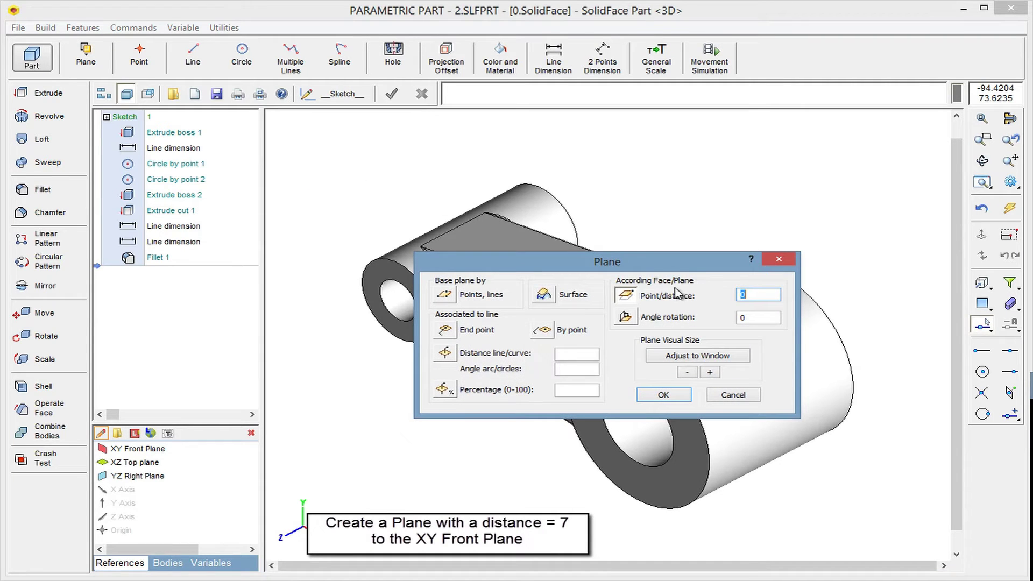
{"action": "type", "text": "7"}
{"action": "left_click", "coordinate": [663, 396]}
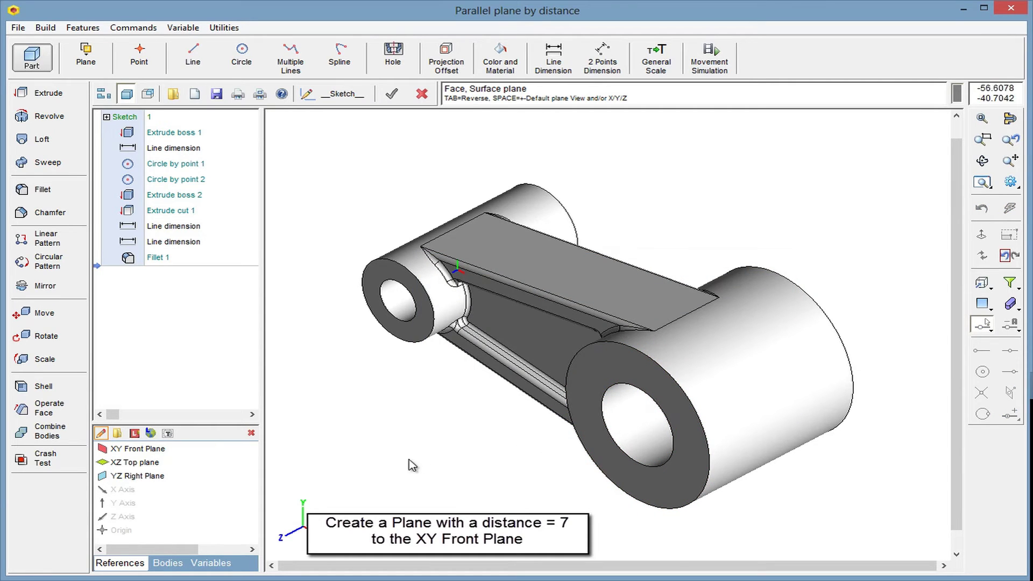
{"action": "left_click", "coordinate": [158, 449]}
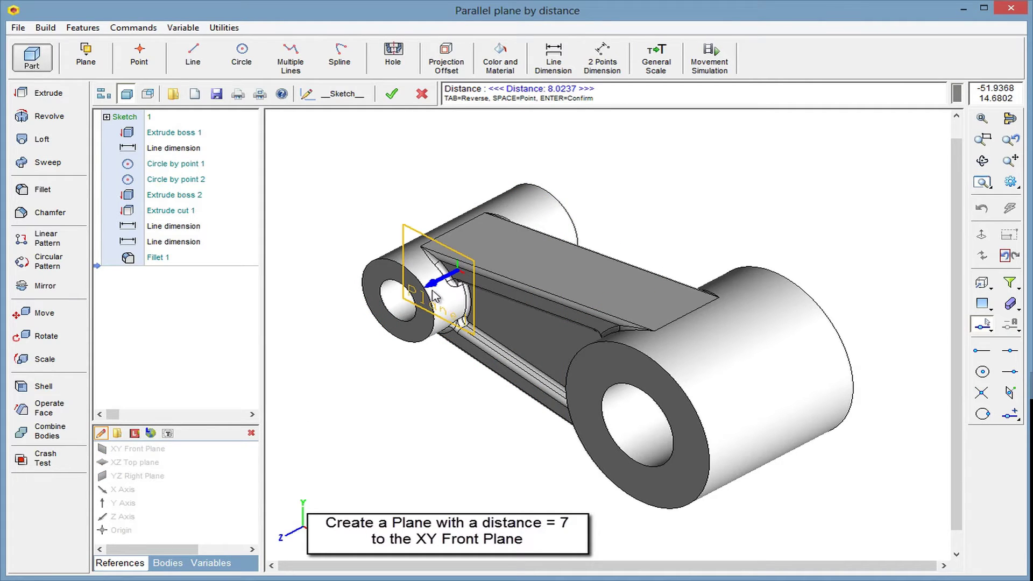
{"action": "type", "text": "7"}
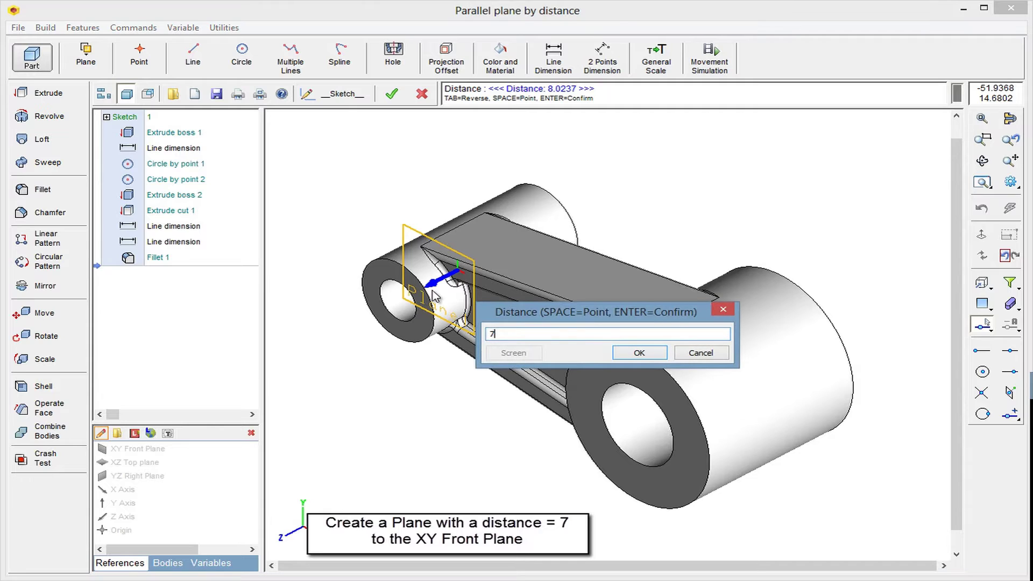
{"action": "key", "text": "Return"}
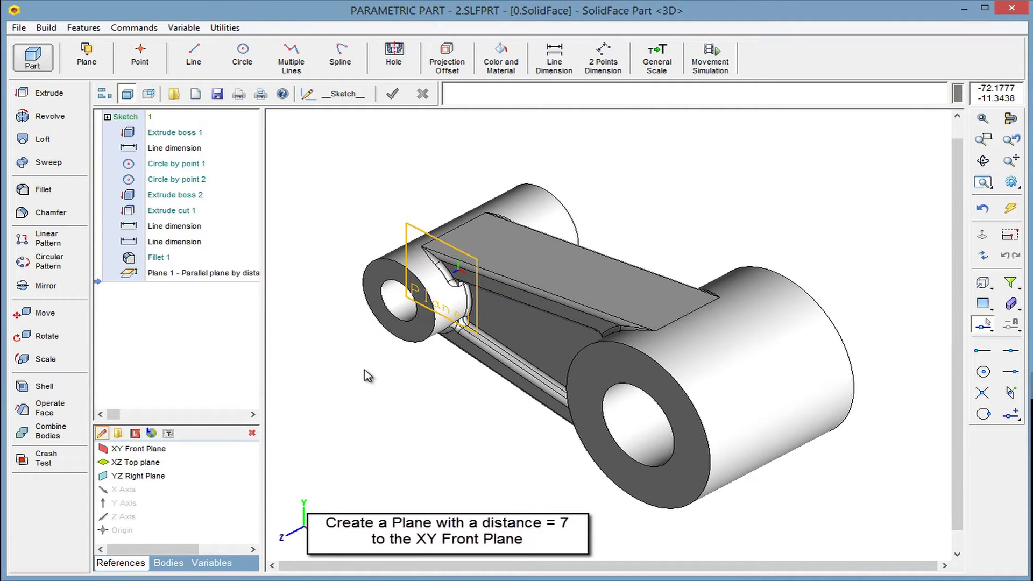
Start a sketch on the new offset plane and cut the model display at the sketch plane
{"action": "left_click", "coordinate": [338, 96]}
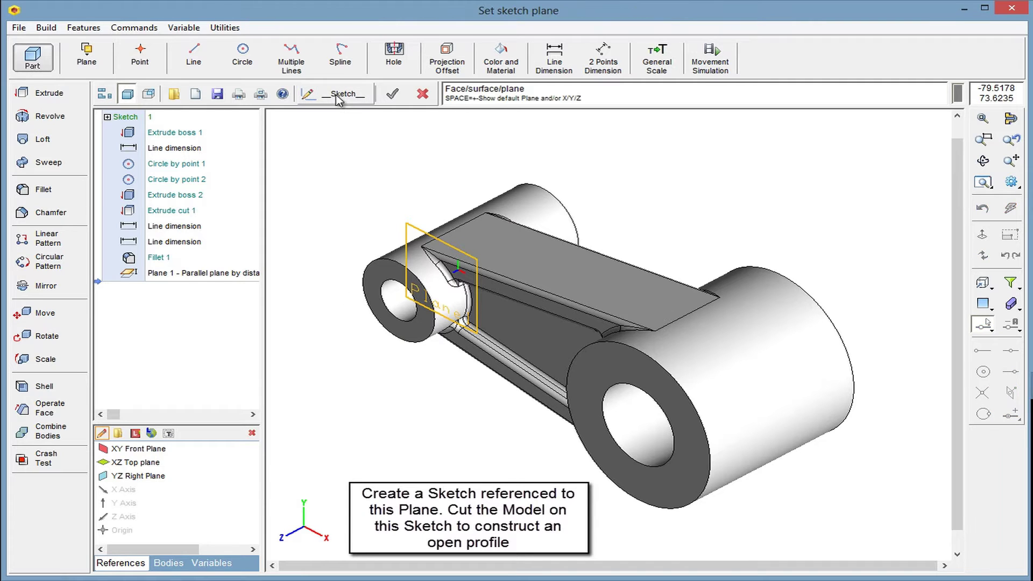
{"action": "left_click", "coordinate": [424, 232]}
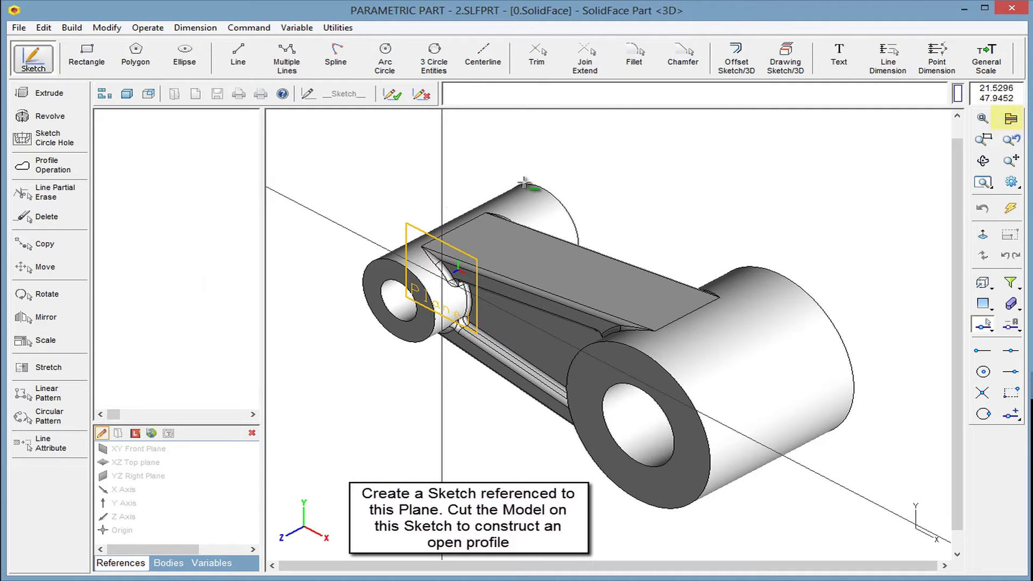
{"action": "left_click", "coordinate": [1011, 118]}
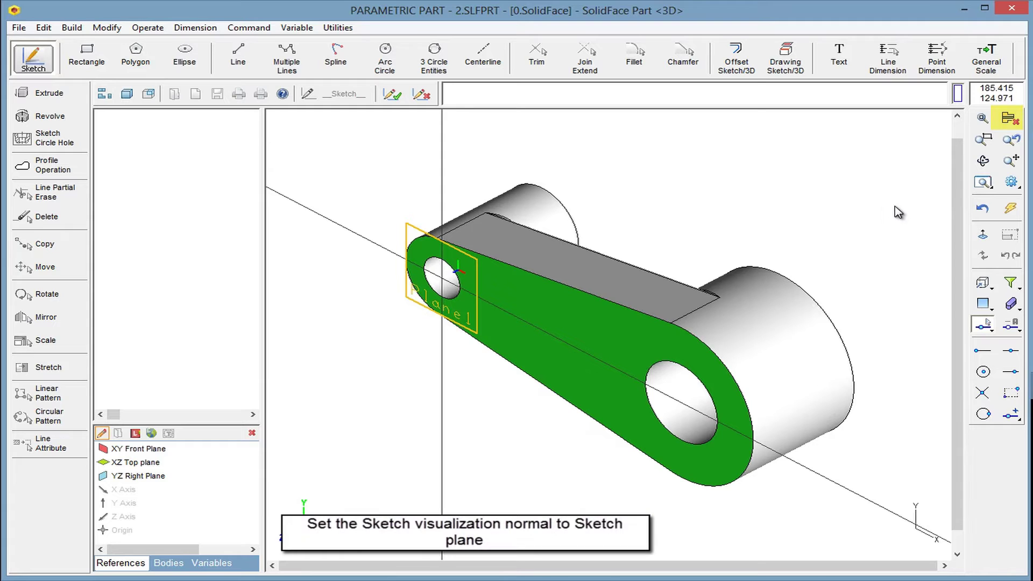
Set the view normal to the sketch plane and hide the planes
{"action": "left_click", "coordinate": [968, 235]}
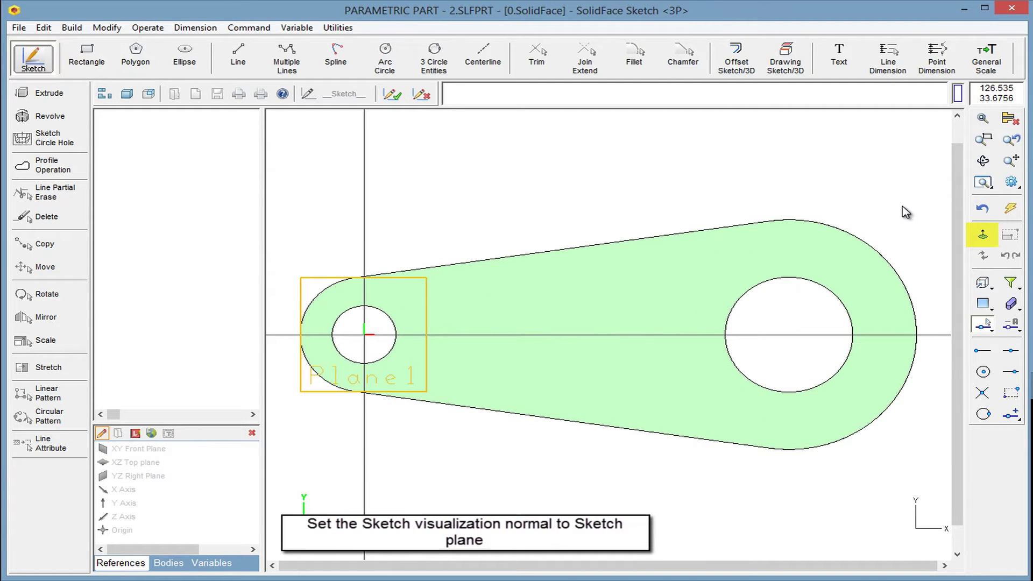
{"action": "left_click", "coordinate": [1010, 283]}
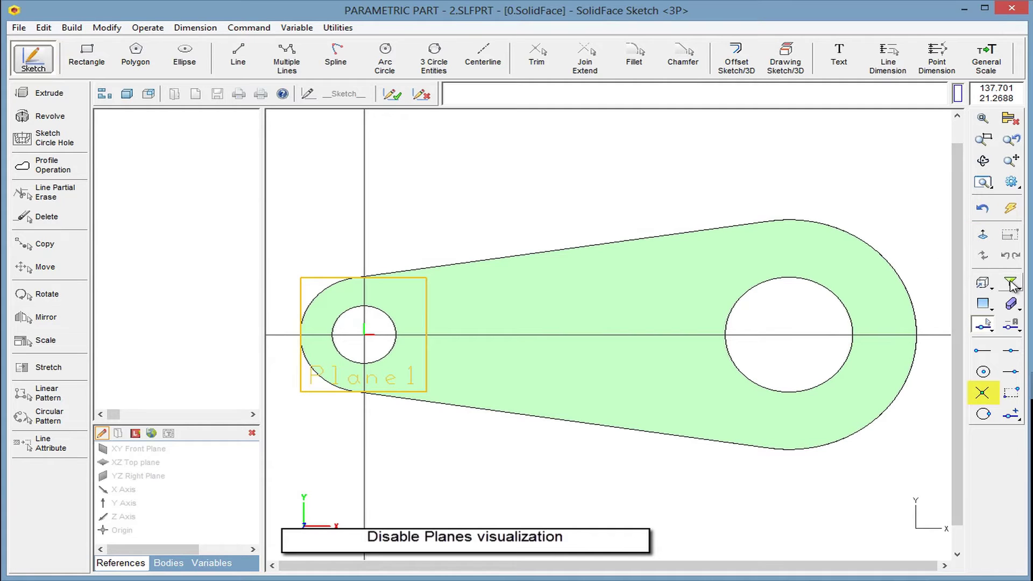
{"action": "left_click", "coordinate": [987, 394]}
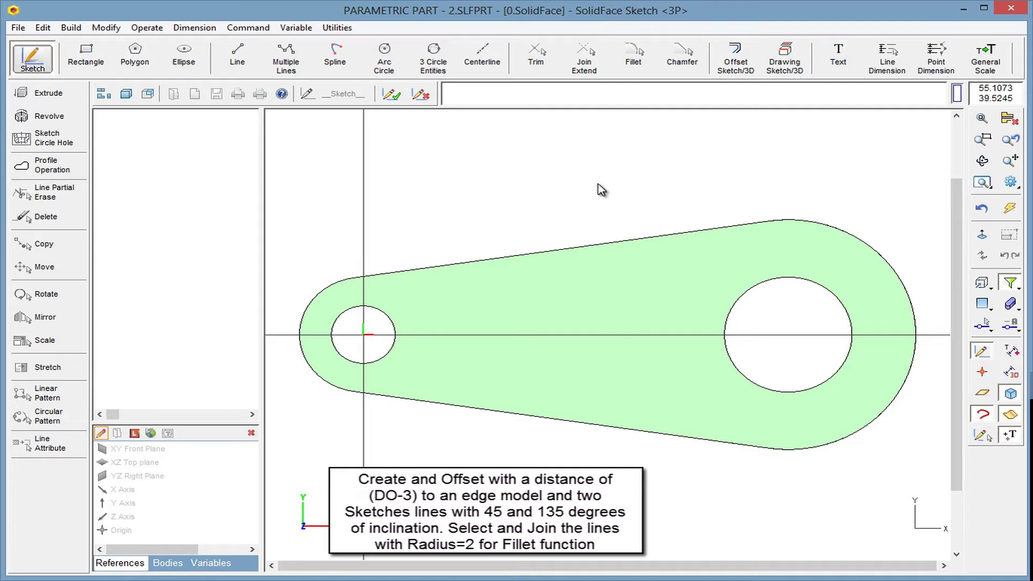
Offset the link's upper sloped edge inward by (DO-3) and place its dimension near the small boss
{"action": "left_click", "coordinate": [733, 64]}
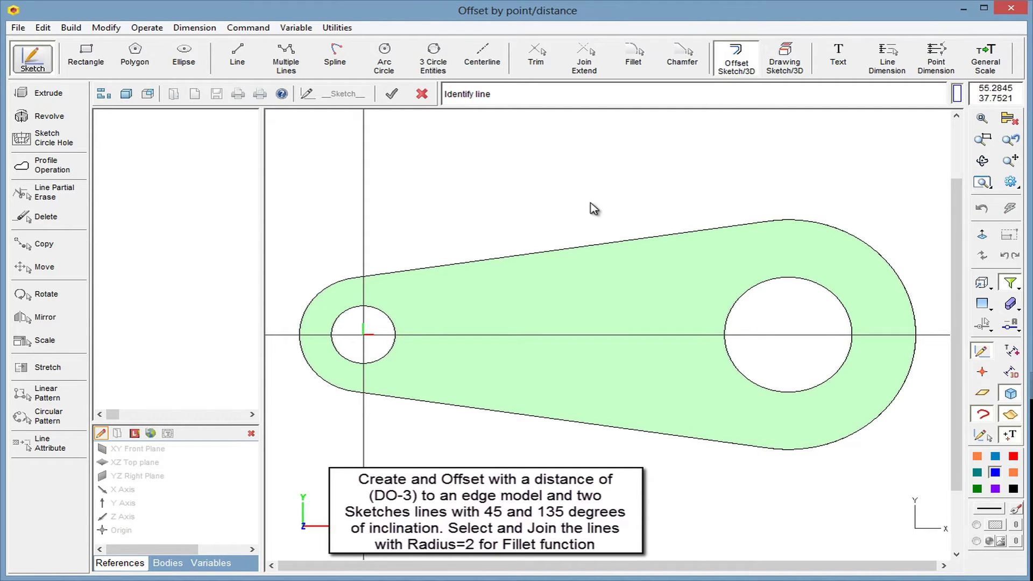
{"action": "left_click", "coordinate": [575, 244]}
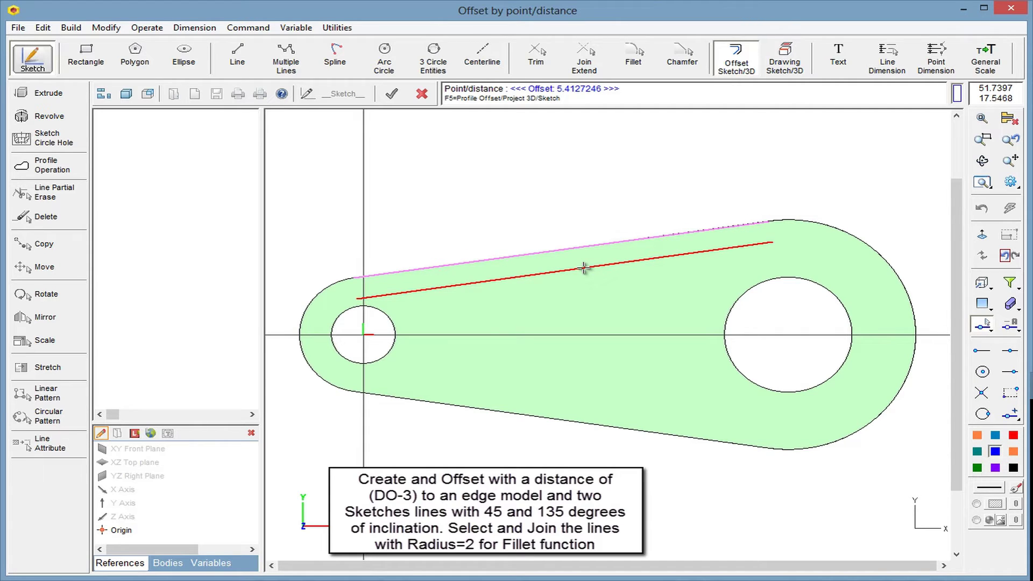
{"action": "type", "text": "(DO-3)"}
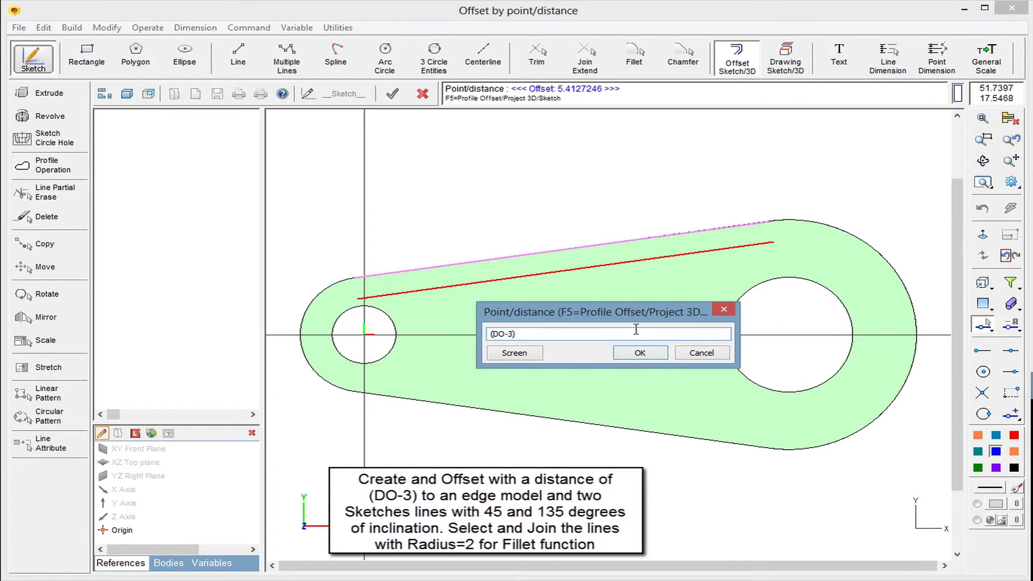
{"action": "left_click", "coordinate": [639, 353]}
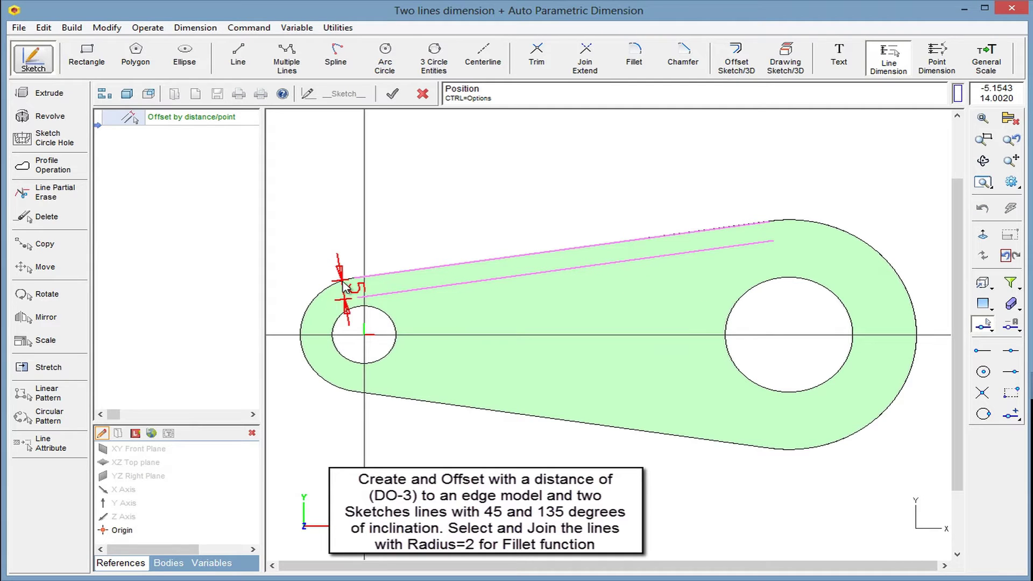
{"action": "left_click", "coordinate": [345, 287]}
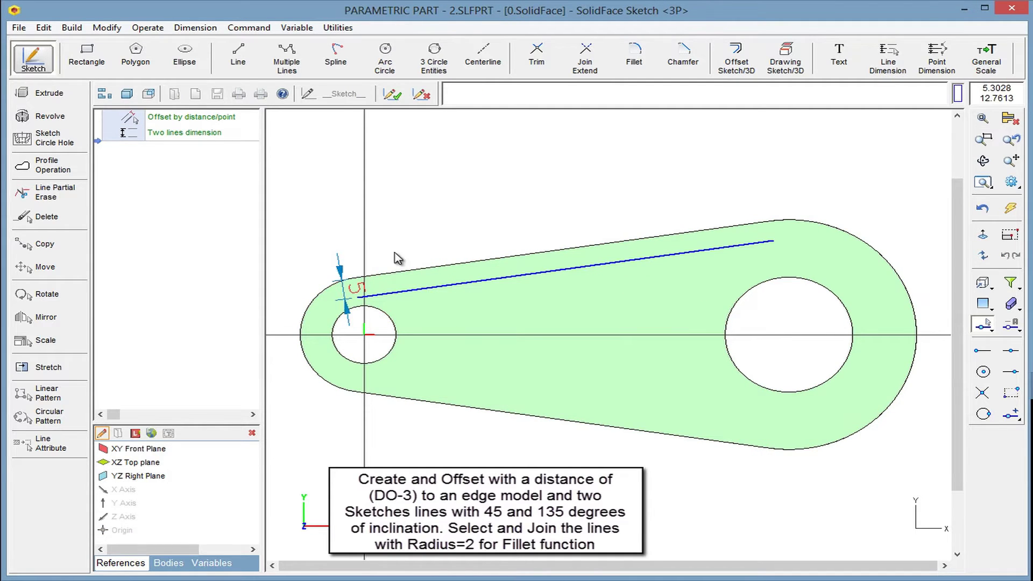
Draw a line at 45 degrees from the small hole's centre and another at 135 degrees from the large hole's centre
{"action": "left_click", "coordinate": [239, 60]}
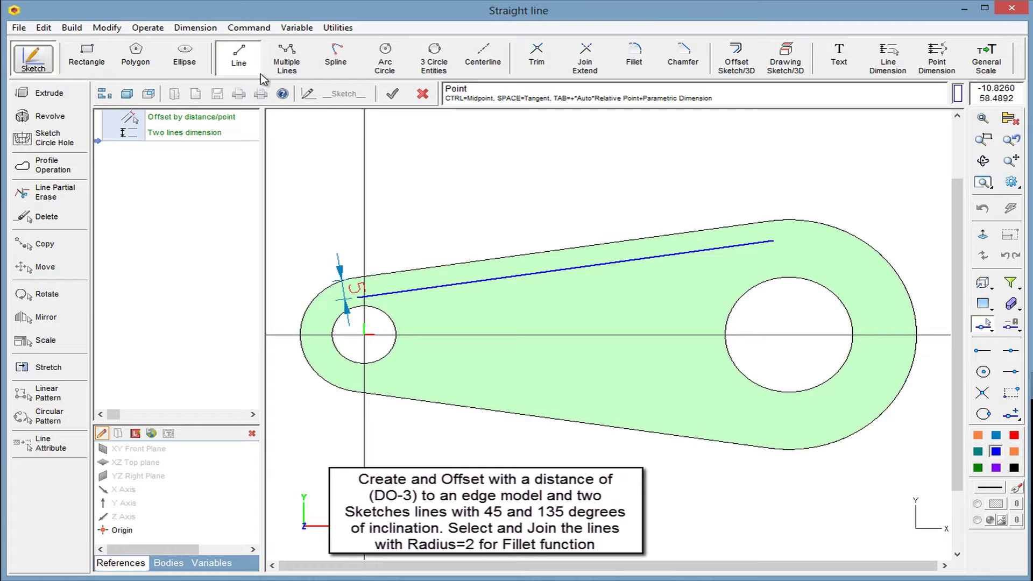
{"action": "left_click", "coordinate": [1020, 327]}
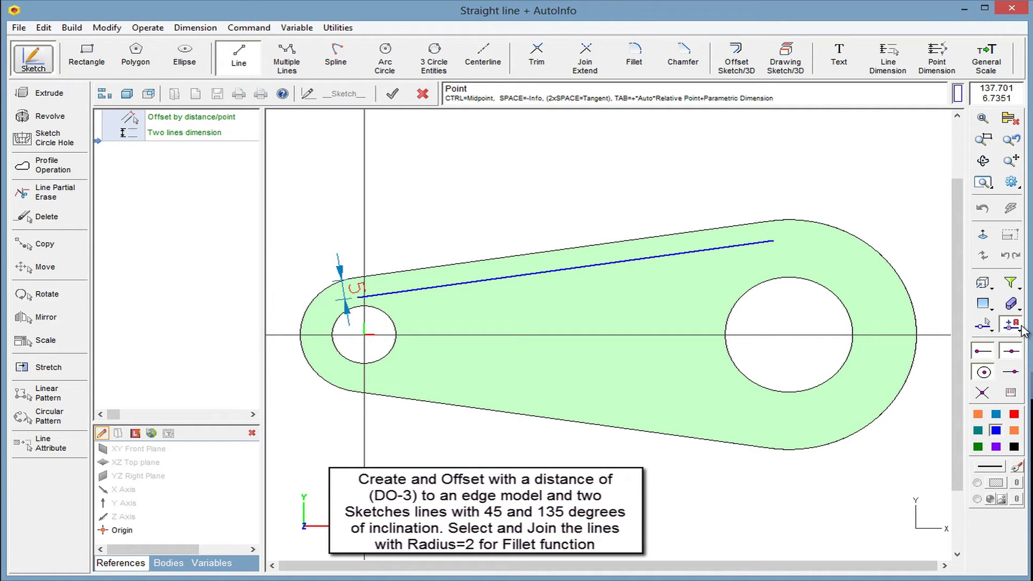
{"action": "left_click", "coordinate": [380, 312]}
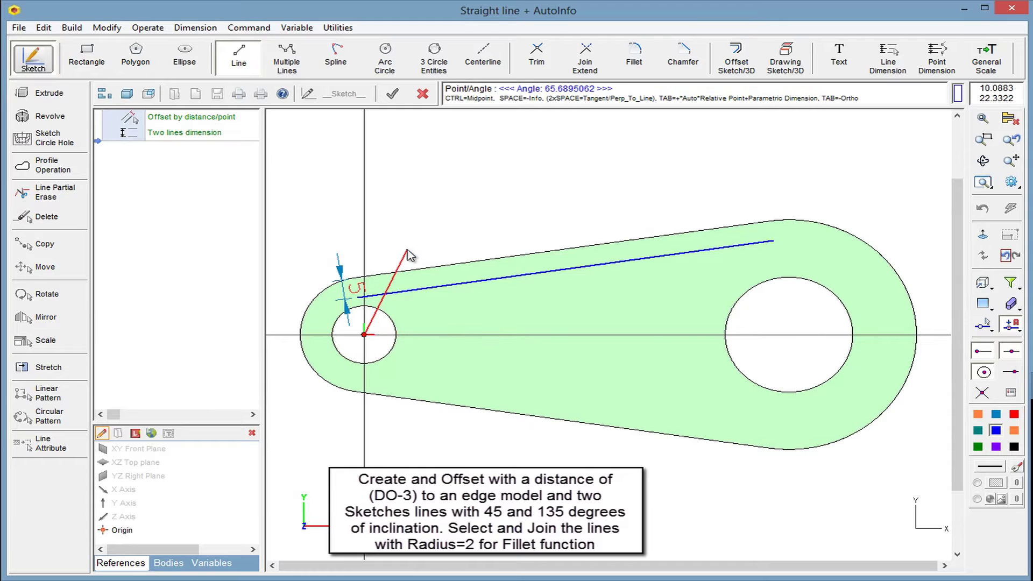
{"action": "type", "text": "45"}
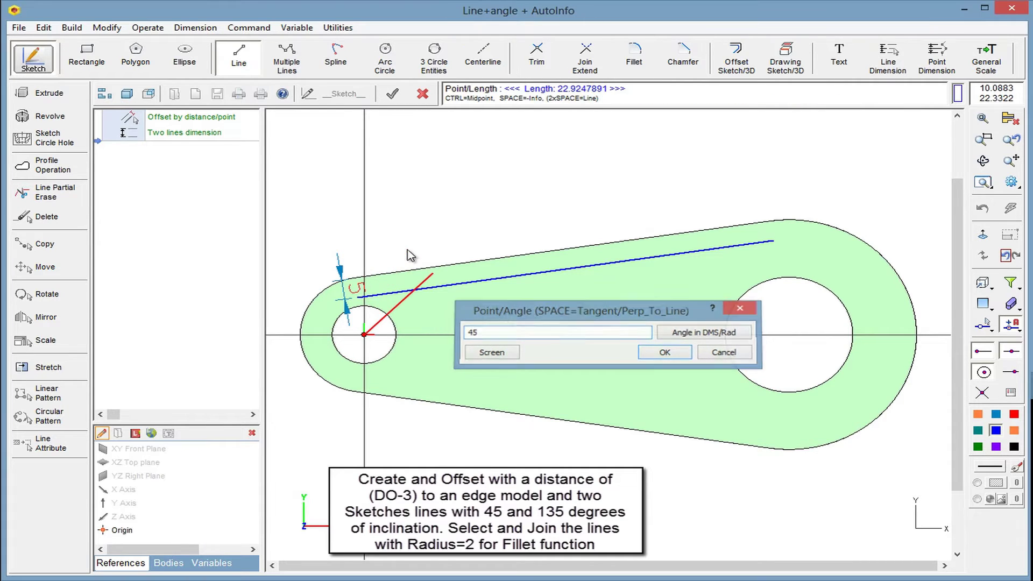
{"action": "key", "text": "Return"}
{"action": "type", "text": "13"}
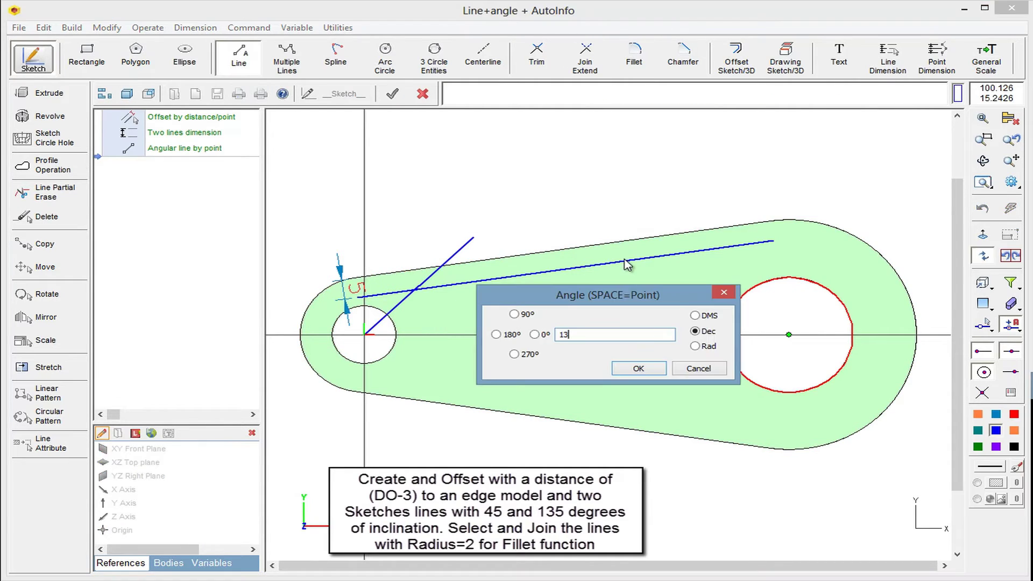
{"action": "type", "text": "5"}
{"action": "key", "text": "Return"}
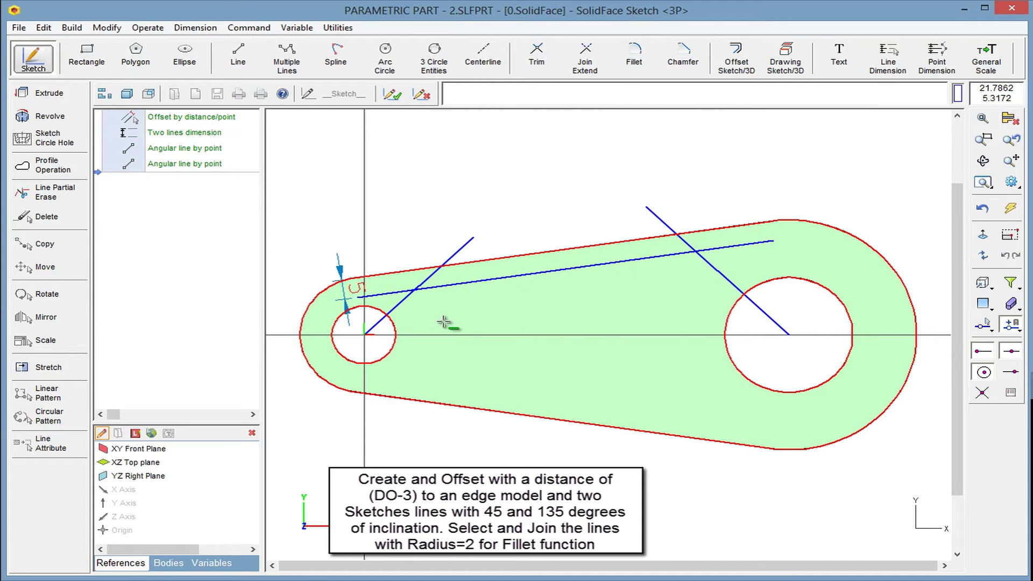
Join the offset line and both angled lines with radius 2 fillets and place the radius dimension above the small boss
{"action": "left_click", "coordinate": [397, 307]}
{"action": "left_click", "coordinate": [477, 285]}
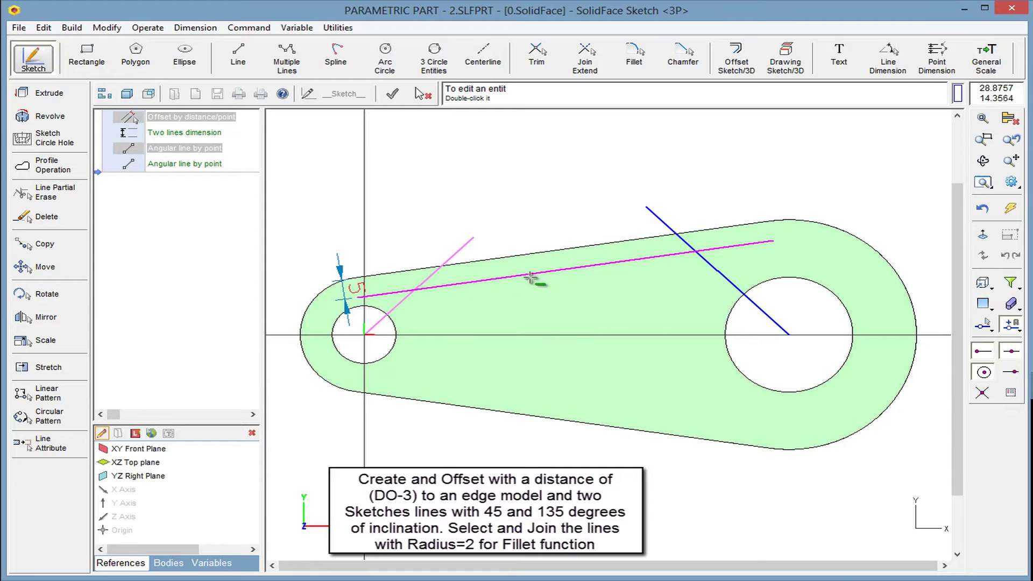
{"action": "left_click", "coordinate": [710, 270]}
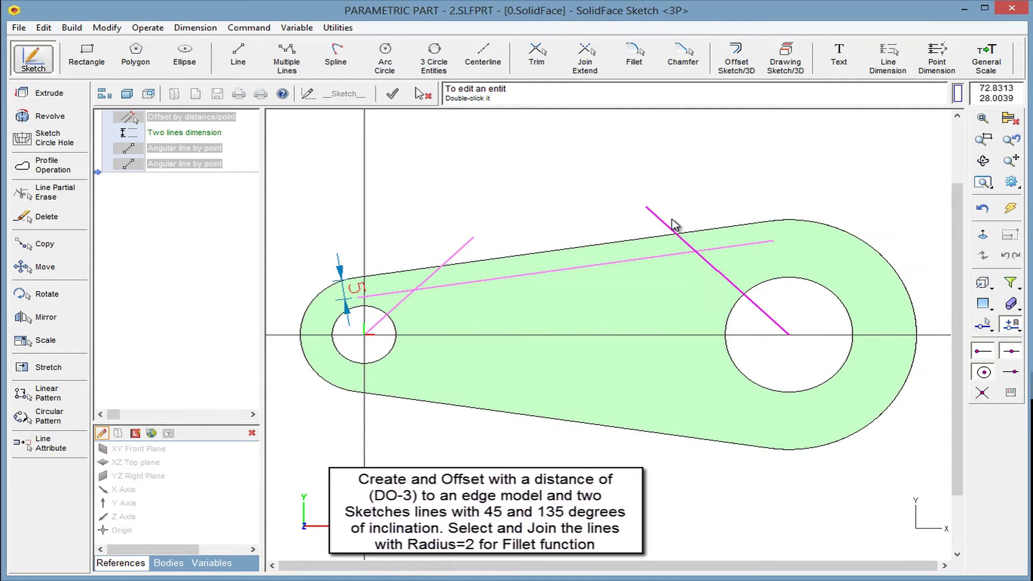
{"action": "left_click", "coordinate": [634, 56]}
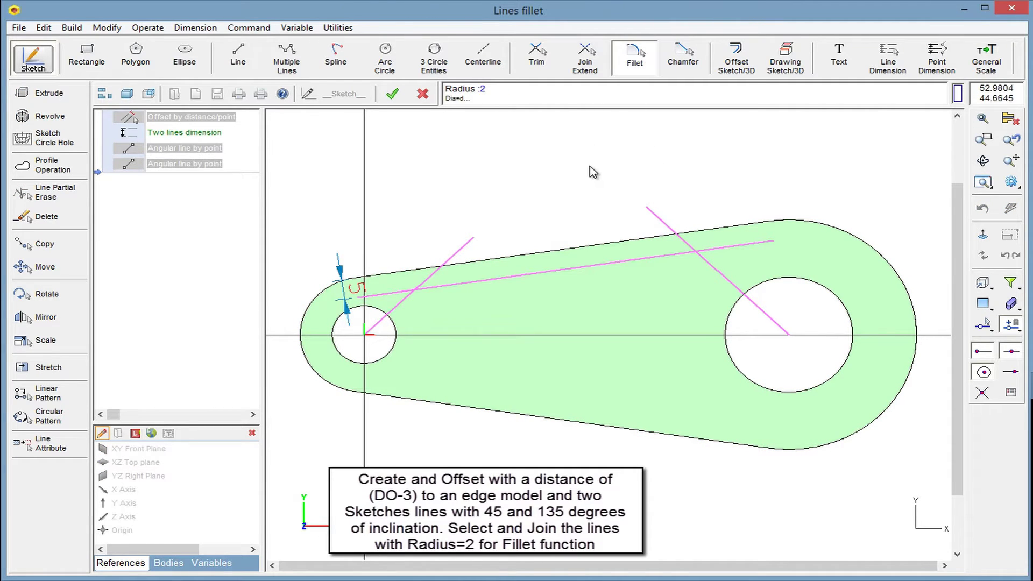
{"action": "key", "text": "Return"}
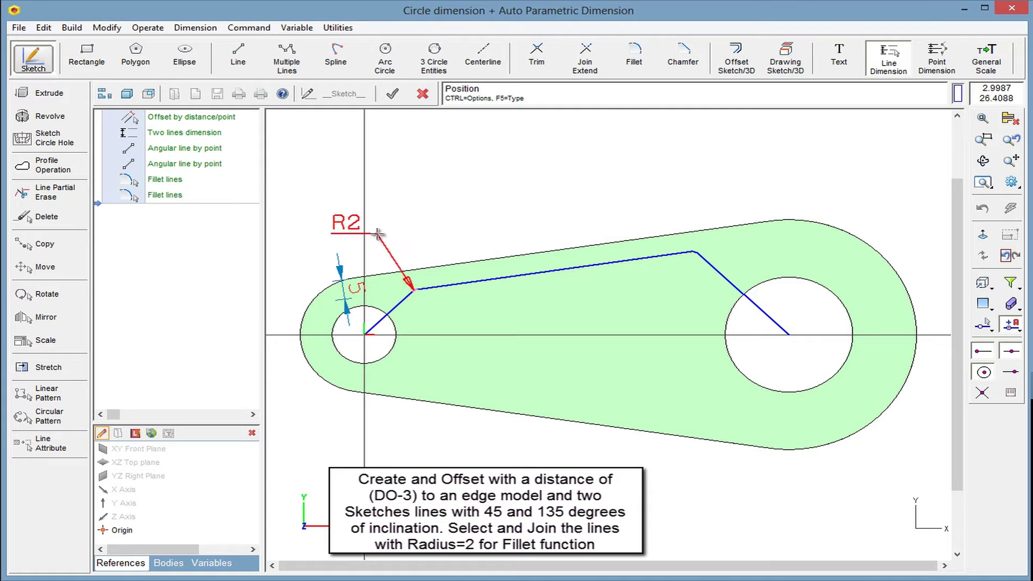
{"action": "left_click", "coordinate": [377, 233]}
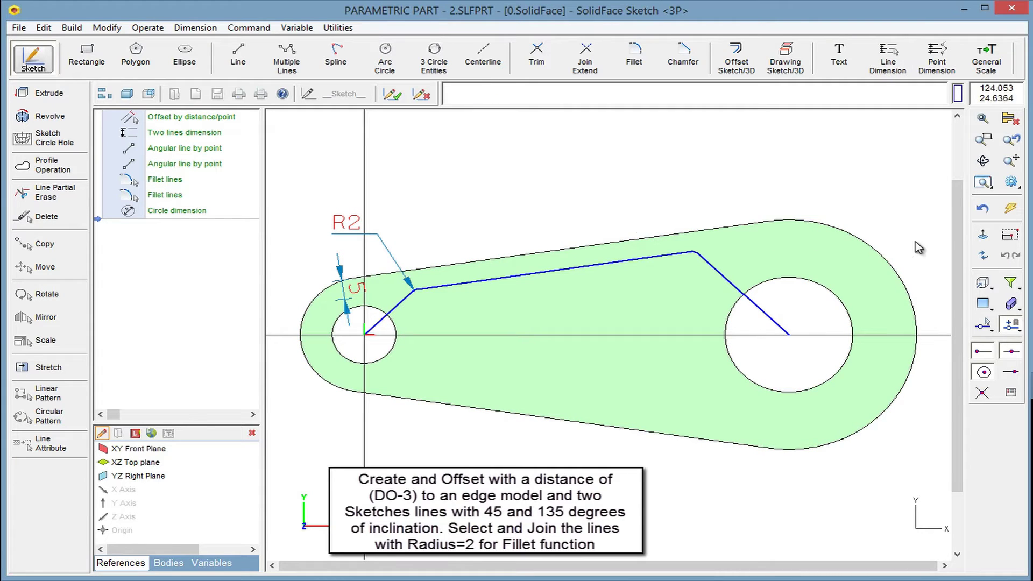
Switch to the isometric view and close the path sketch
{"action": "left_click", "coordinate": [983, 282]}
{"action": "left_click", "coordinate": [982, 414]}
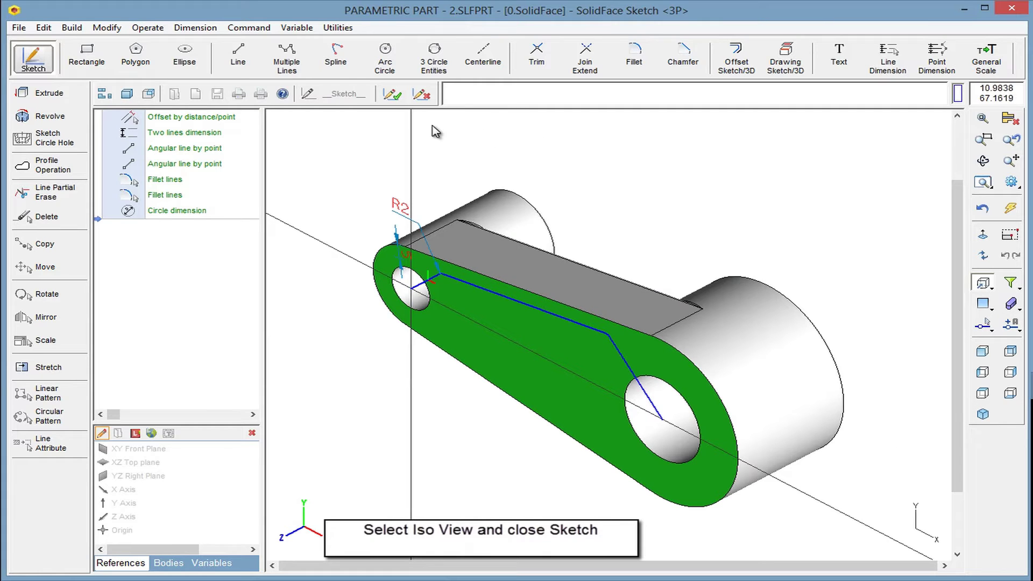
{"action": "left_click", "coordinate": [392, 94]}
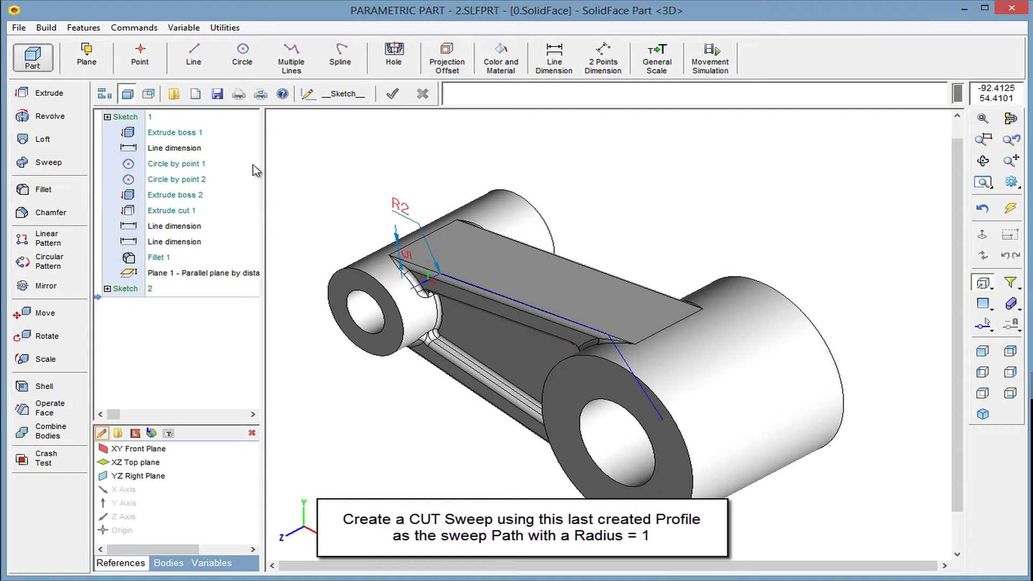
Create a sweep cut with a circular profile of radius 1 along the filleted sketch path
{"action": "left_click", "coordinate": [49, 163]}
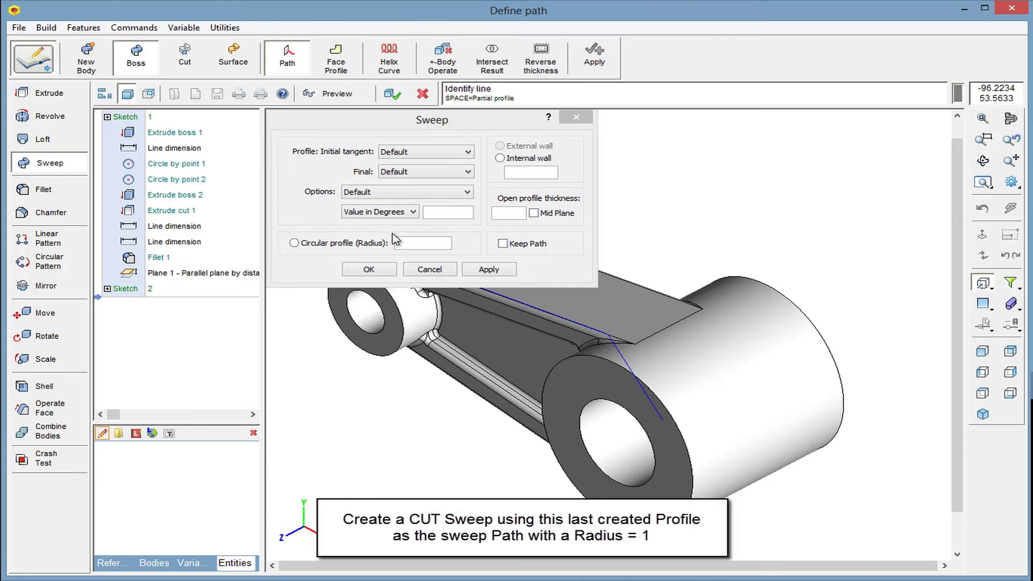
{"action": "left_click", "coordinate": [299, 247]}
{"action": "type", "text": "1"}
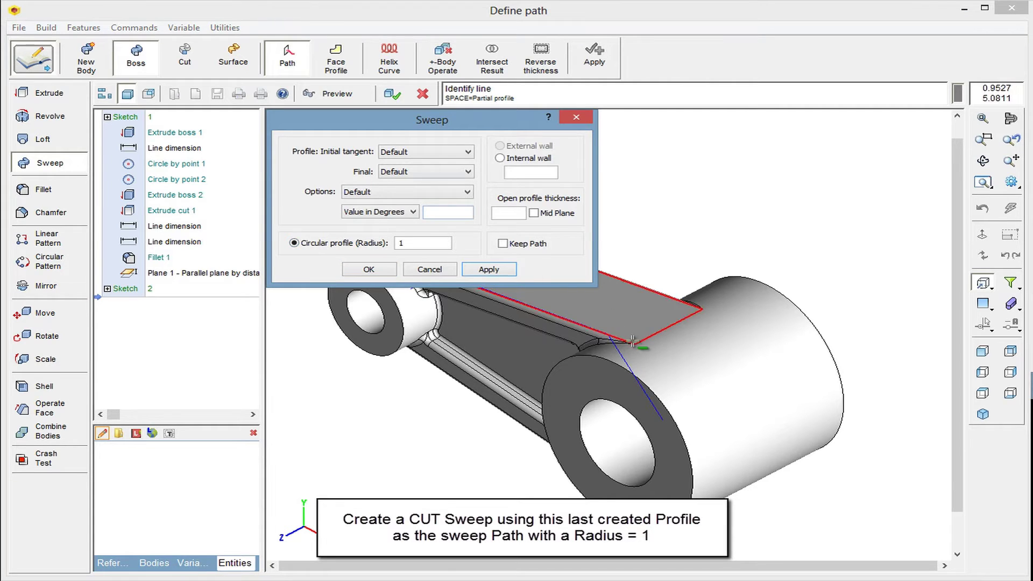
{"action": "left_click", "coordinate": [646, 395]}
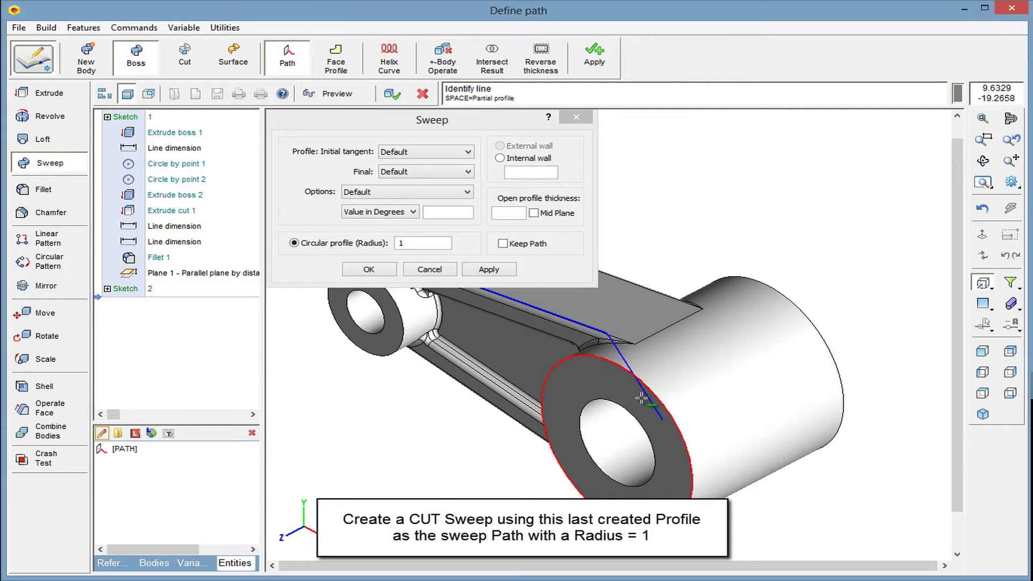
{"action": "left_click", "coordinate": [186, 64]}
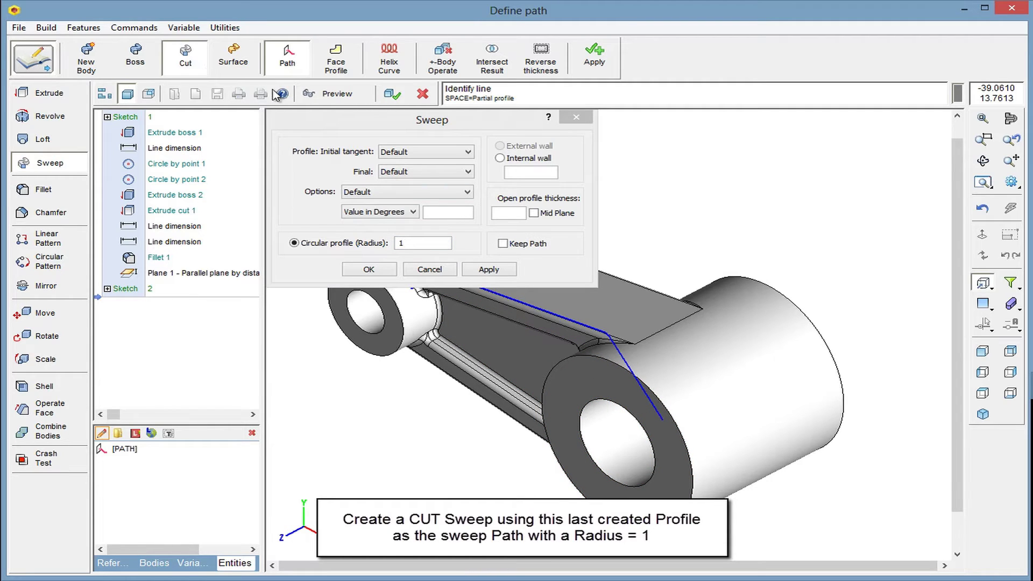
{"action": "left_click", "coordinate": [392, 93]}
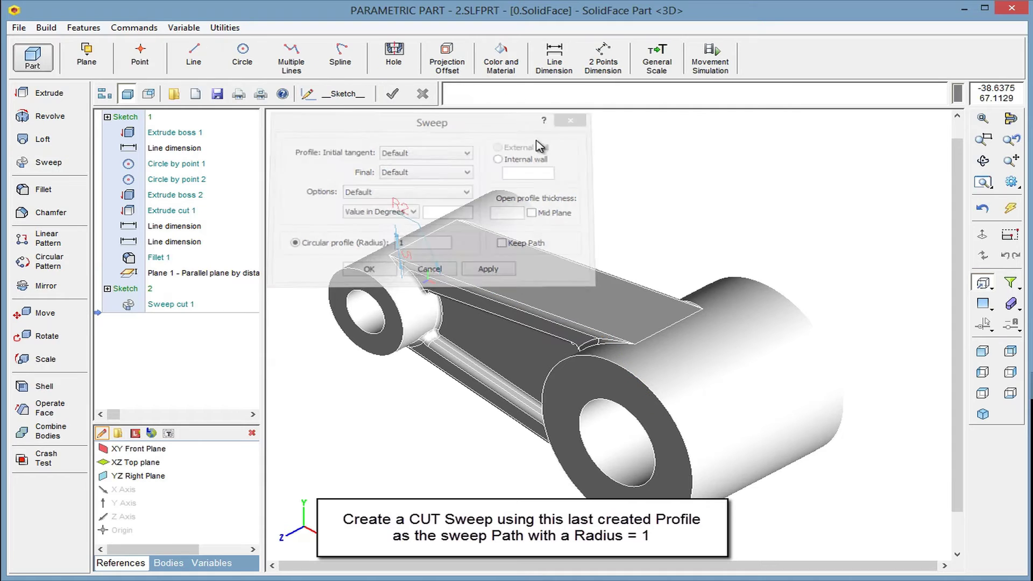
Show the reference planes and inspect the swept hole in a temporary section at the offset plane, then restore the full model
{"action": "left_click", "coordinate": [1010, 282]}
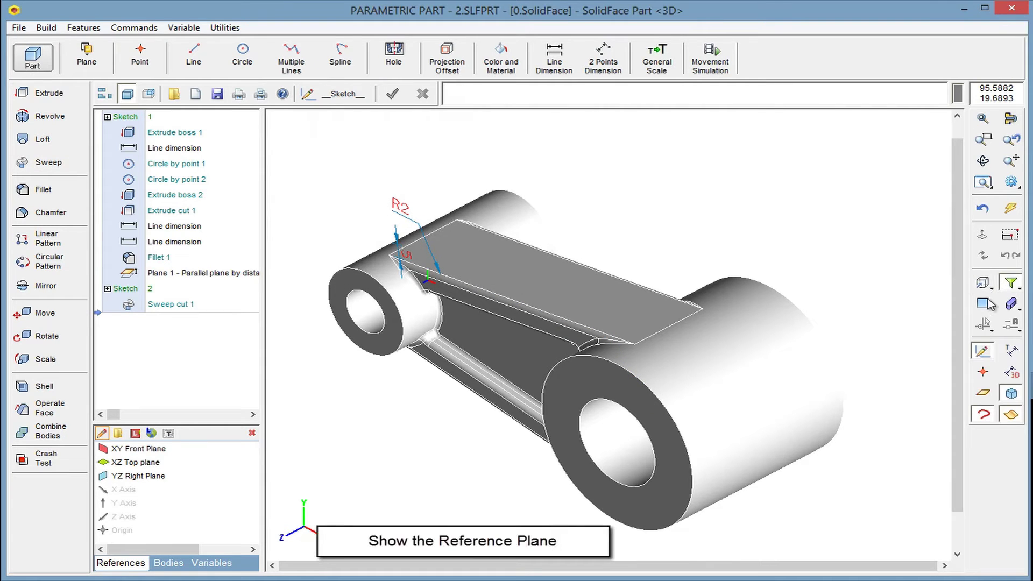
{"action": "left_click", "coordinate": [984, 394]}
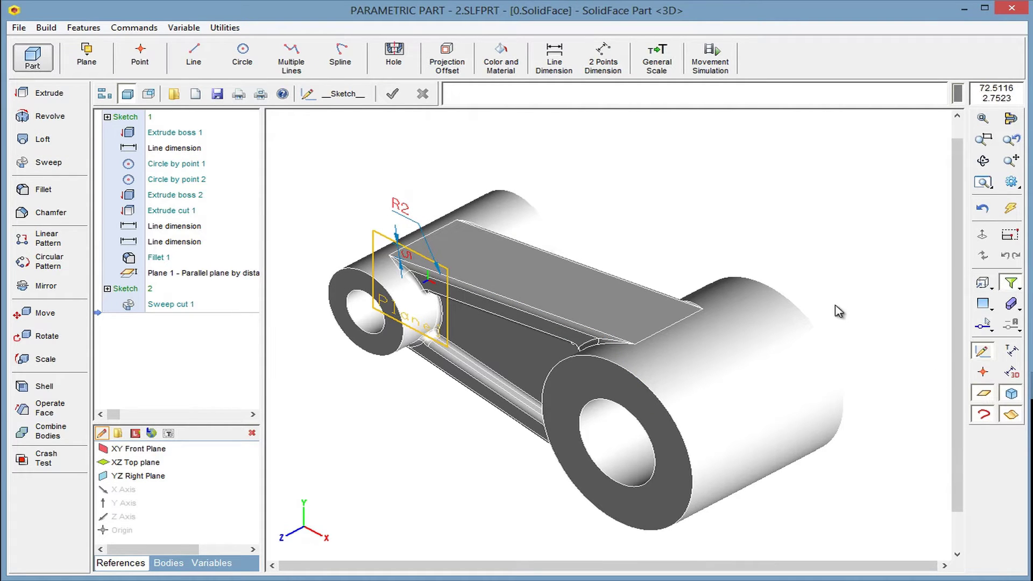
{"action": "left_click", "coordinate": [1011, 118]}
{"action": "left_click", "coordinate": [370, 232]}
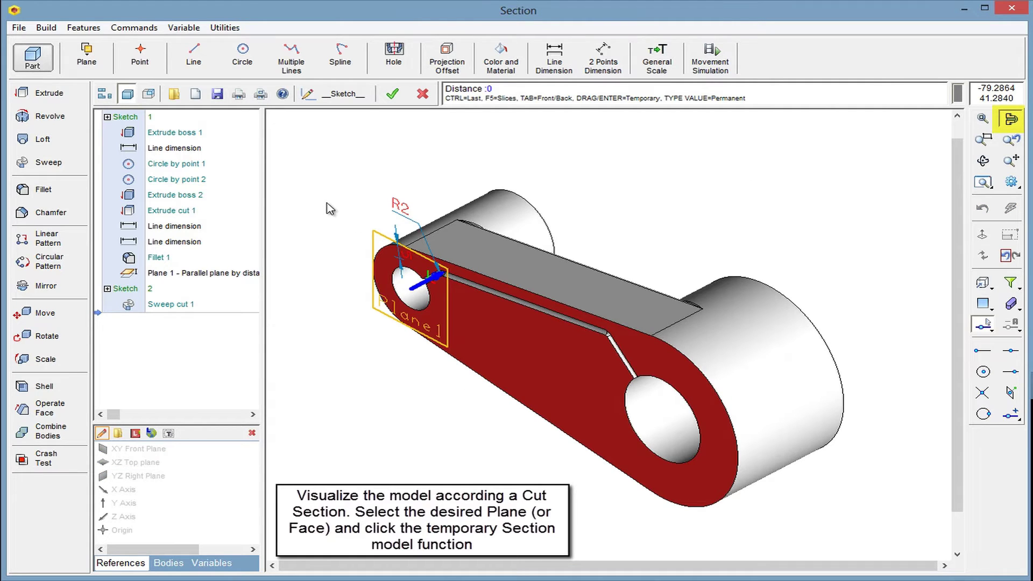
{"action": "key", "text": "Return"}
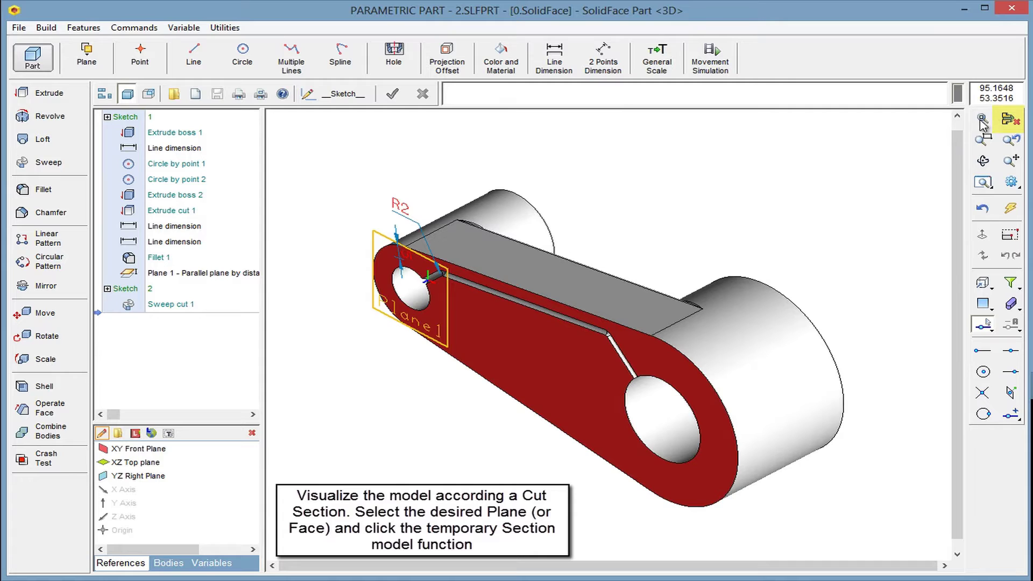
{"action": "left_click", "coordinate": [1010, 119]}
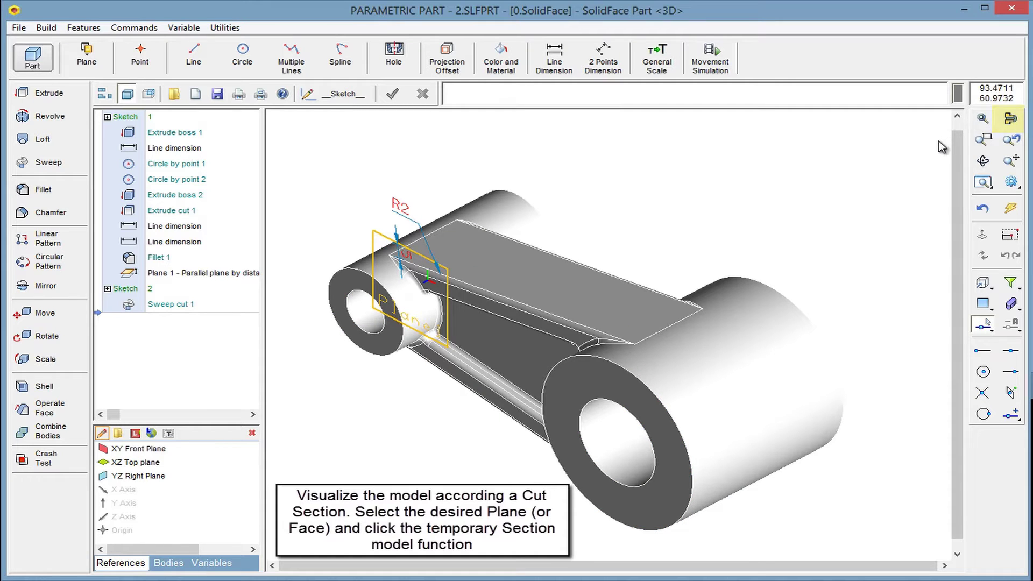
Display the model as wireframe with dashed hidden lines and mirror the sweep cut about the XY Front Plane
{"action": "left_click", "coordinate": [1014, 308]}
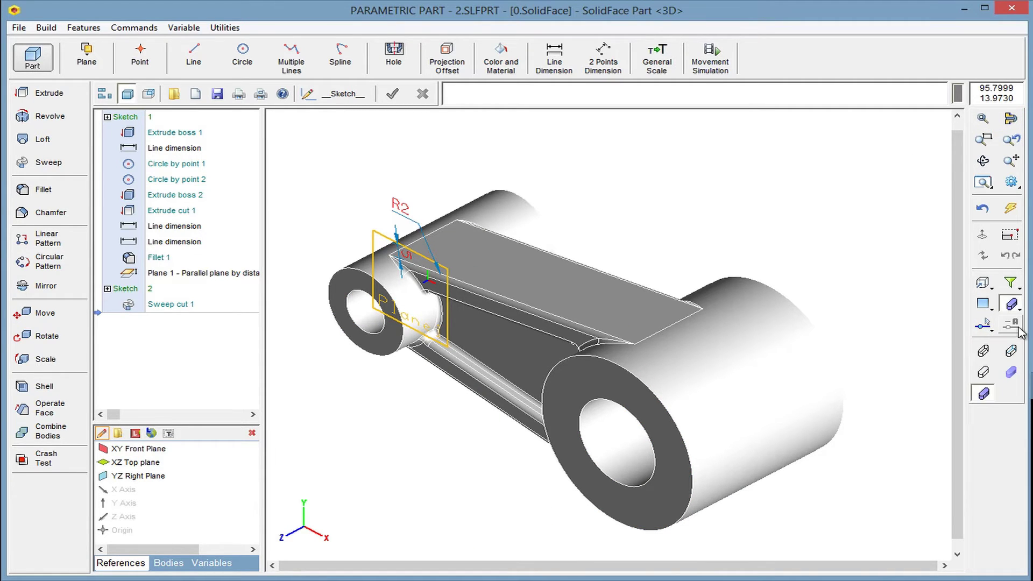
{"action": "left_click", "coordinate": [1010, 351]}
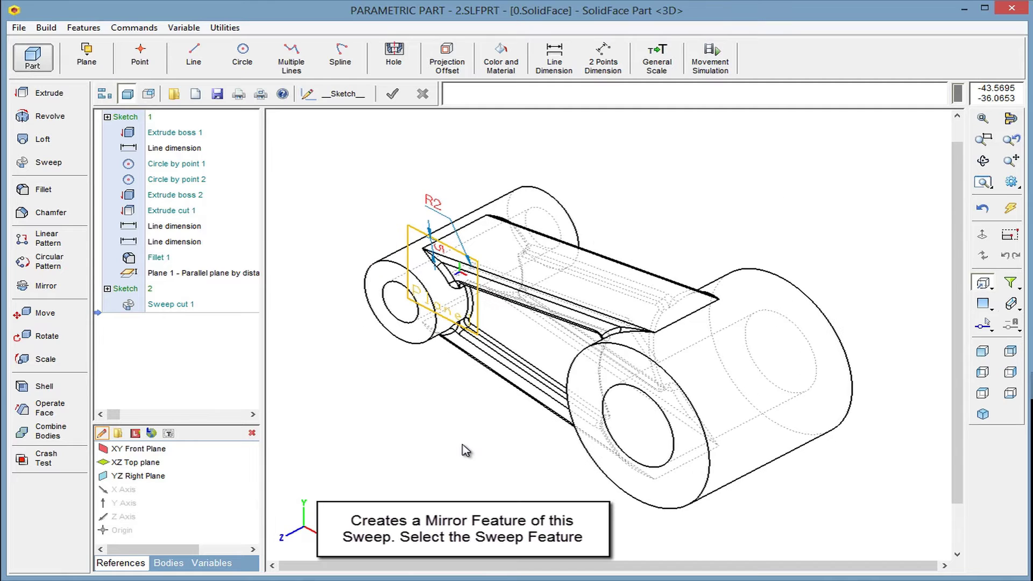
{"action": "left_click", "coordinate": [43, 286]}
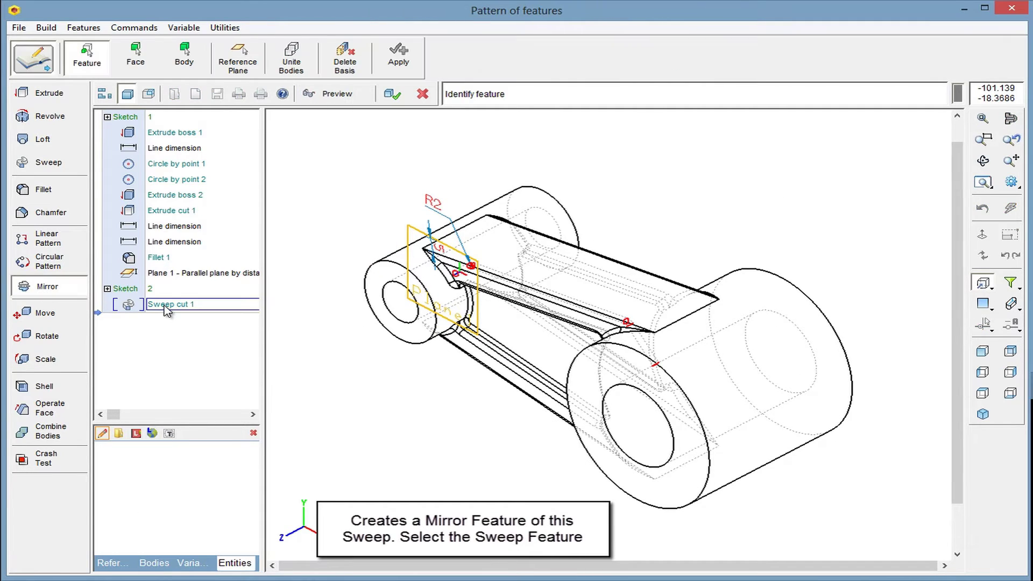
{"action": "left_click", "coordinate": [166, 304]}
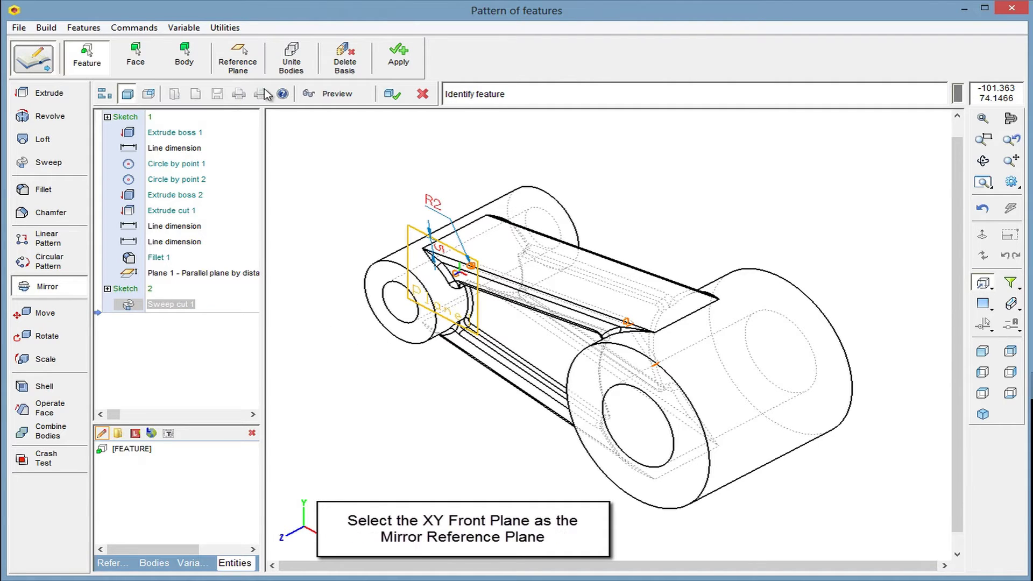
{"action": "left_click", "coordinate": [238, 63]}
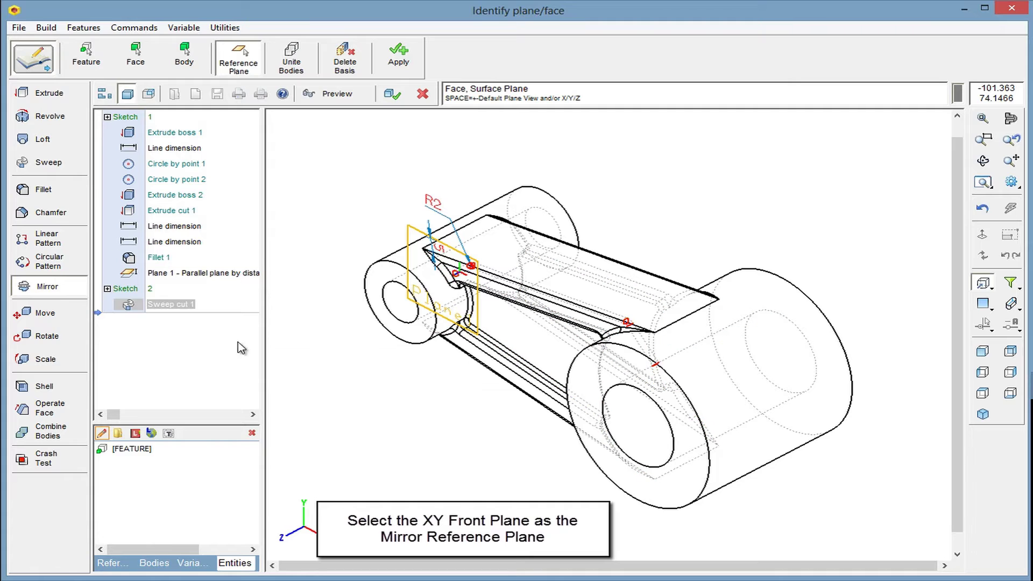
{"action": "left_click", "coordinate": [111, 562]}
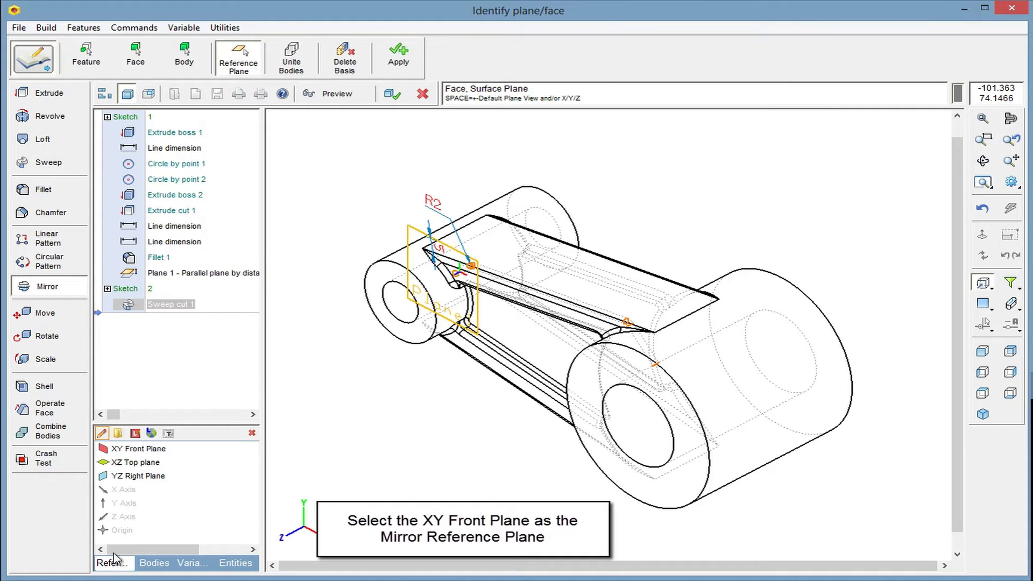
{"action": "left_click", "coordinate": [140, 449]}
{"action": "left_click", "coordinate": [139, 448]}
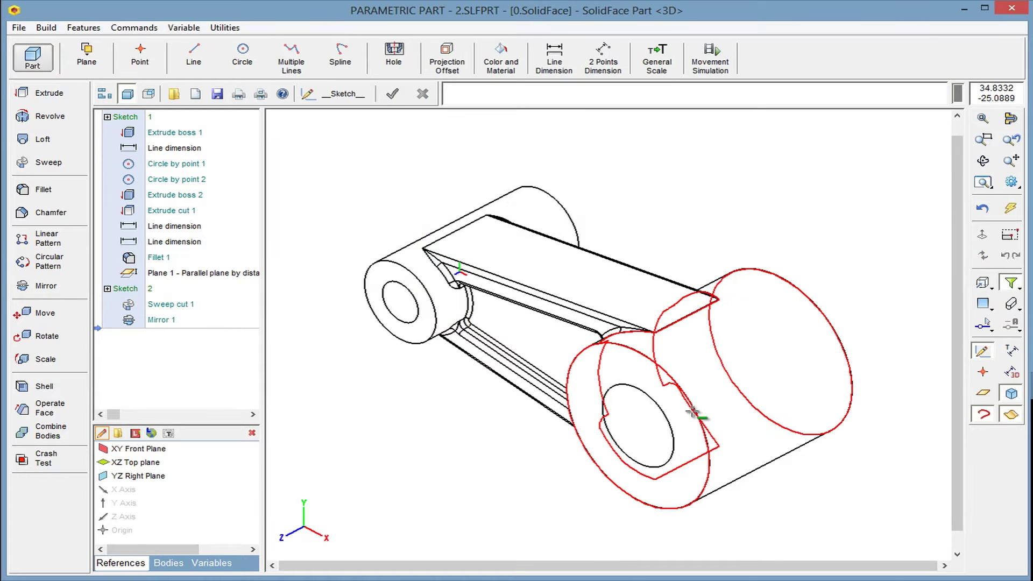
Start a sketch on the XZ Top plane, split the model display at that plane and view it normal to the sketch
{"action": "left_click", "coordinate": [150, 464]}
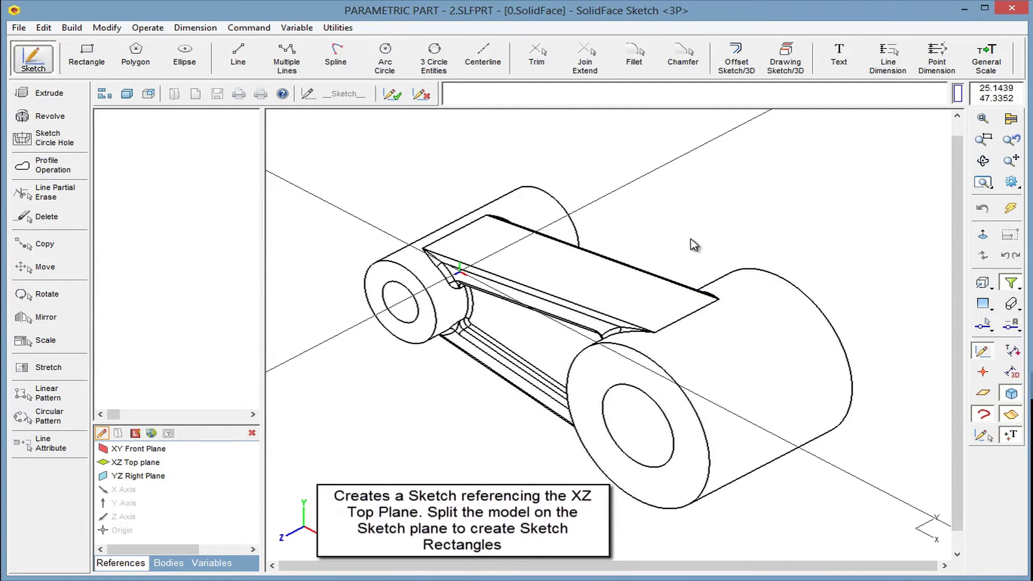
{"action": "left_click", "coordinate": [1011, 121]}
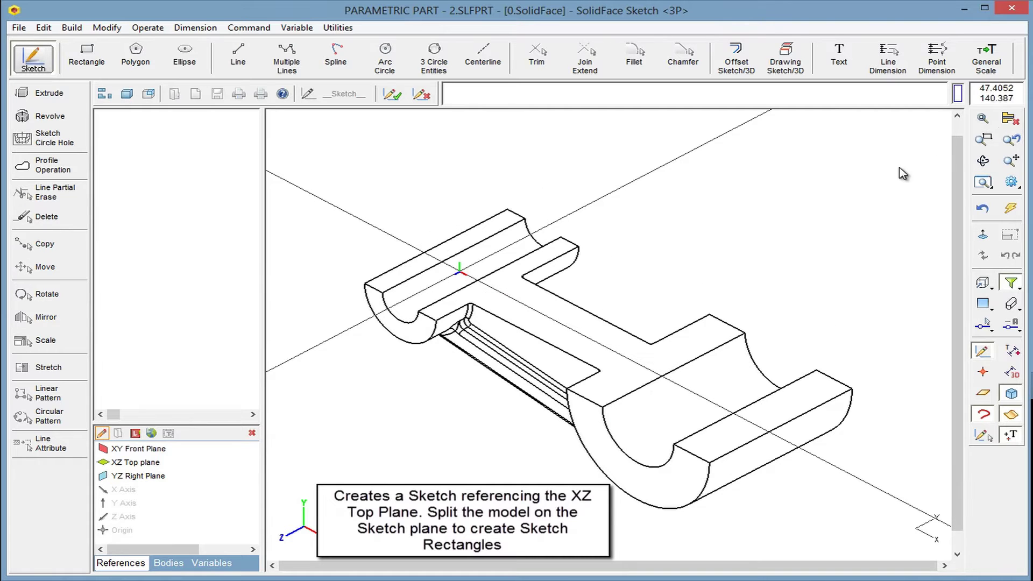
{"action": "left_click", "coordinate": [983, 237]}
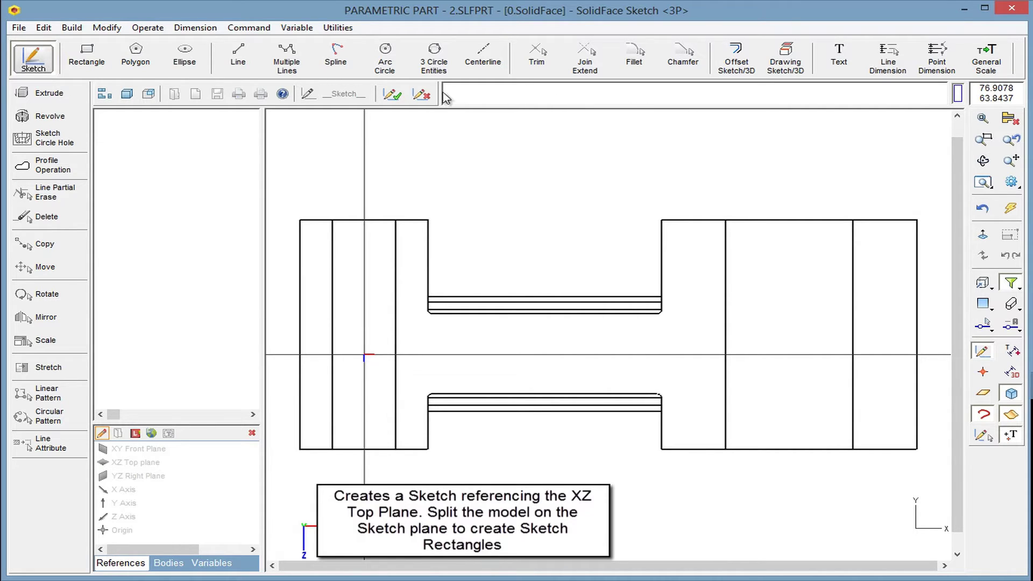
Start a two-point rectangle in the XZ Top plane sketch
{"action": "left_click", "coordinate": [86, 57]}
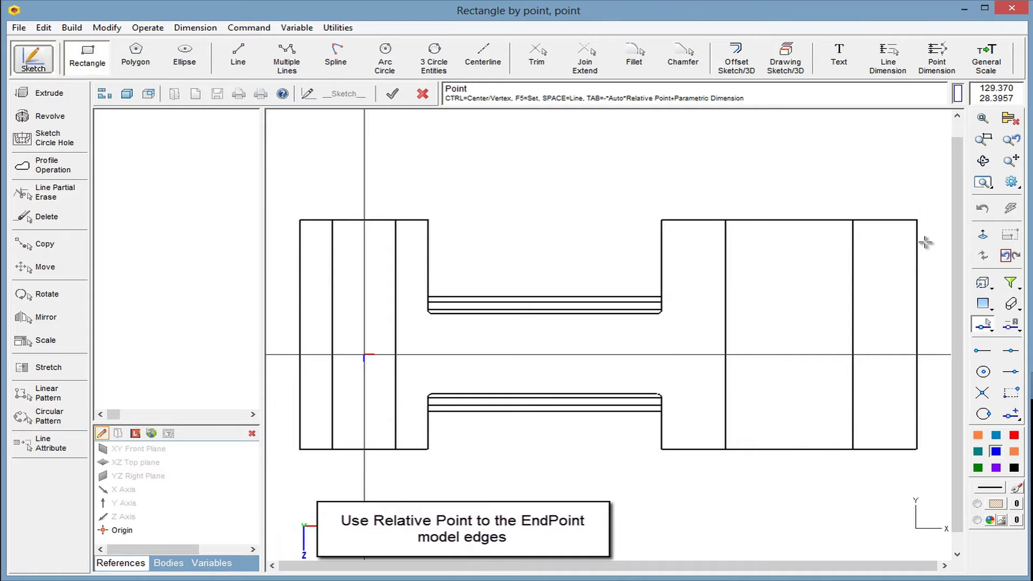
Sketch a thin rectangle about 1.19 high along the upper edge of the large boss, near its outer corner
{"action": "scroll", "coordinate": [925, 243], "scroll_direction": "up", "scroll_amount": 5}
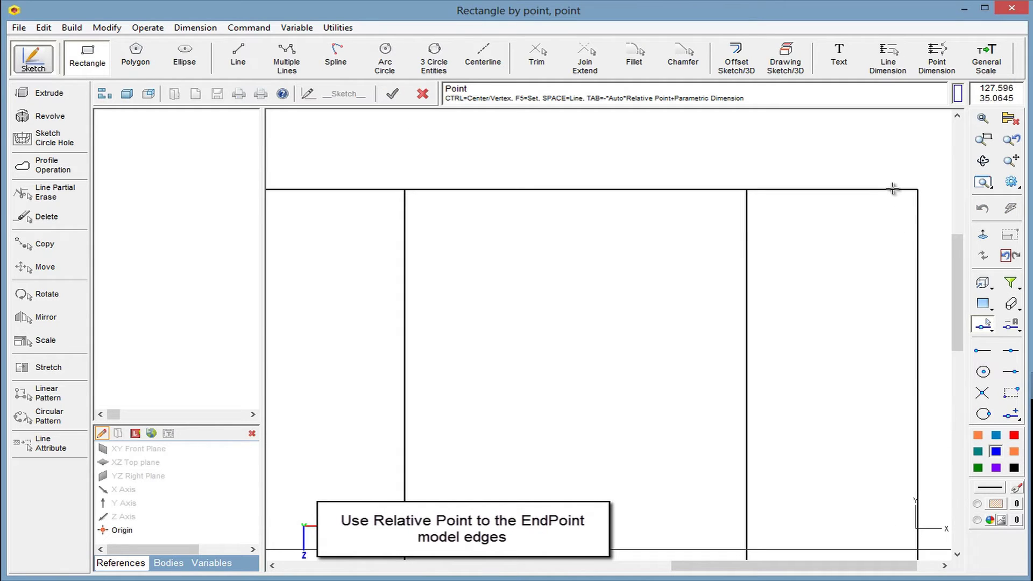
{"action": "left_click", "coordinate": [1021, 324]}
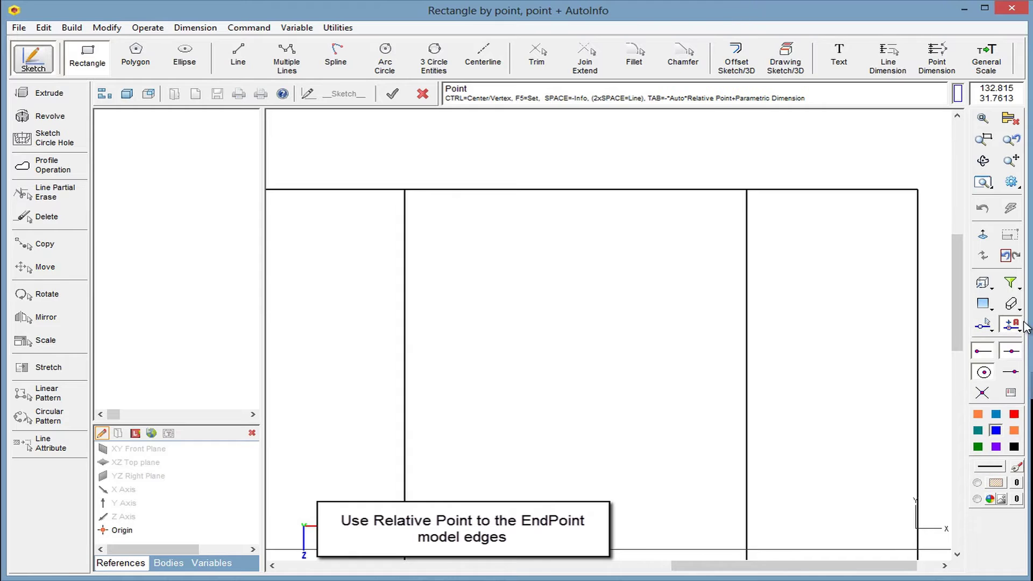
{"action": "left_click", "coordinate": [896, 188]}
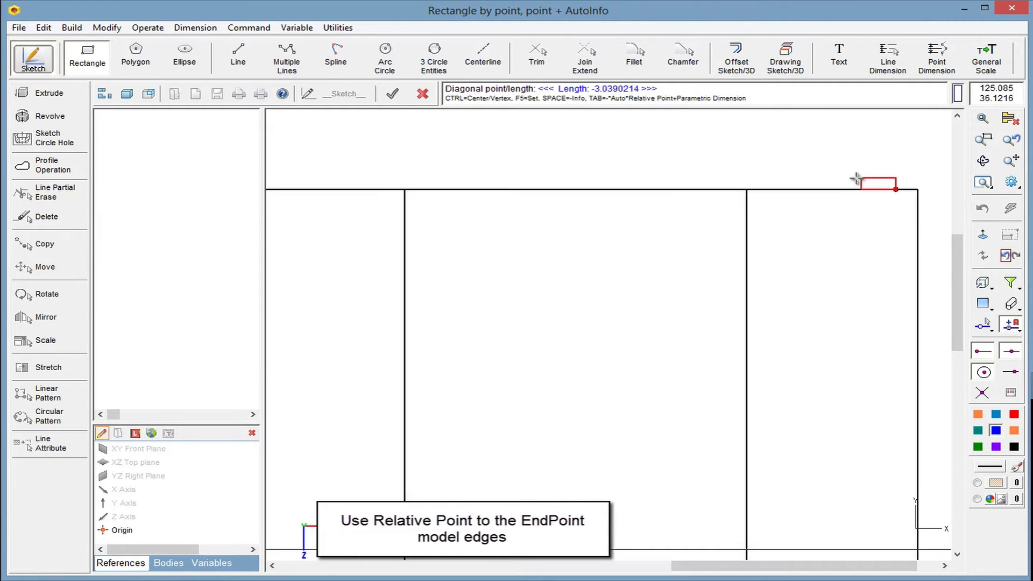
{"action": "left_click", "coordinate": [761, 177]}
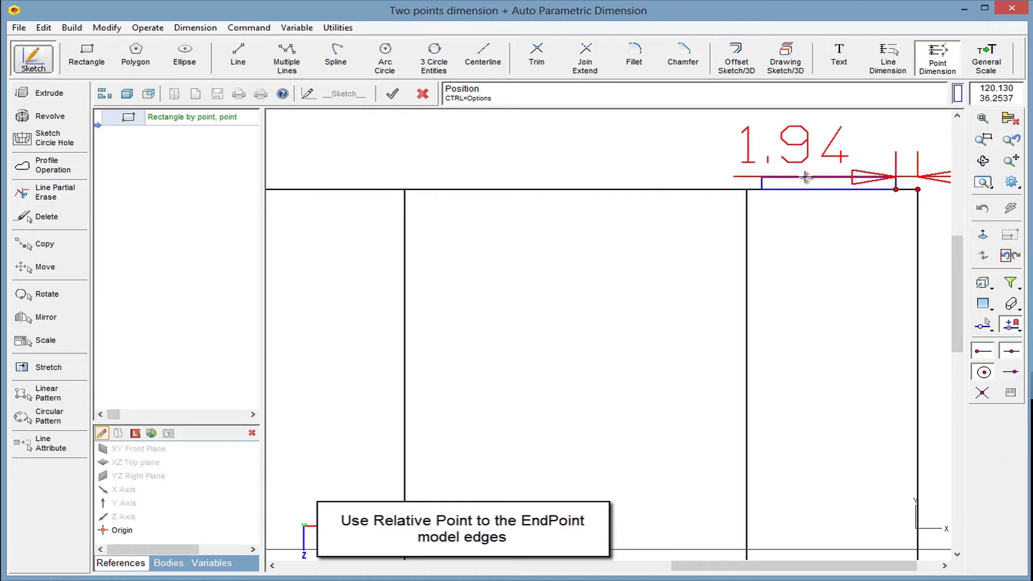
Dimension the rectangle's height and its end offsets relative to the endpoints of the model edges
{"action": "scroll", "coordinate": [623, 241], "scroll_direction": "down", "scroll_amount": 2}
{"action": "scroll", "coordinate": [577, 252], "scroll_direction": "down", "scroll_amount": 1}
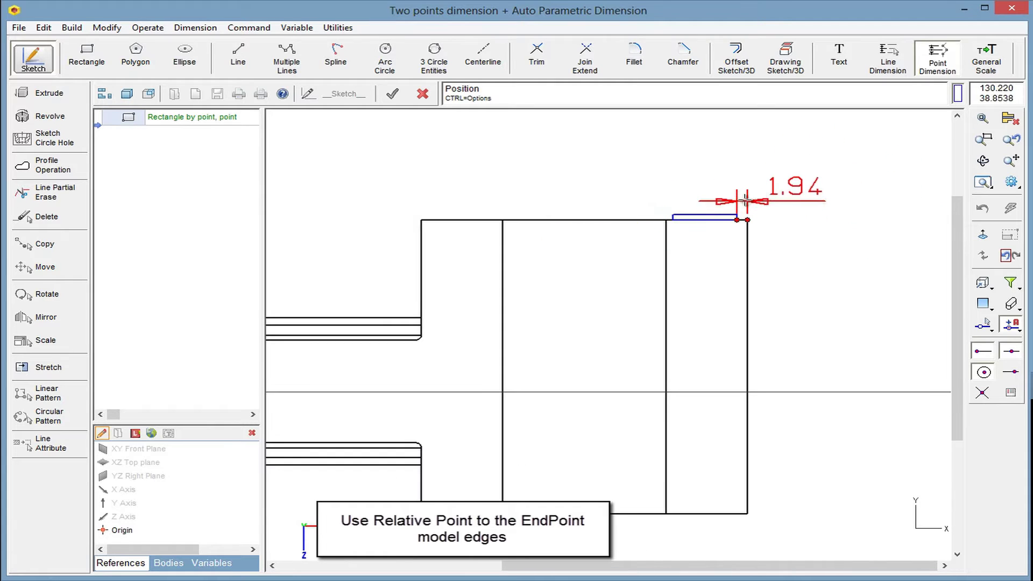
{"action": "left_click", "coordinate": [745, 194]}
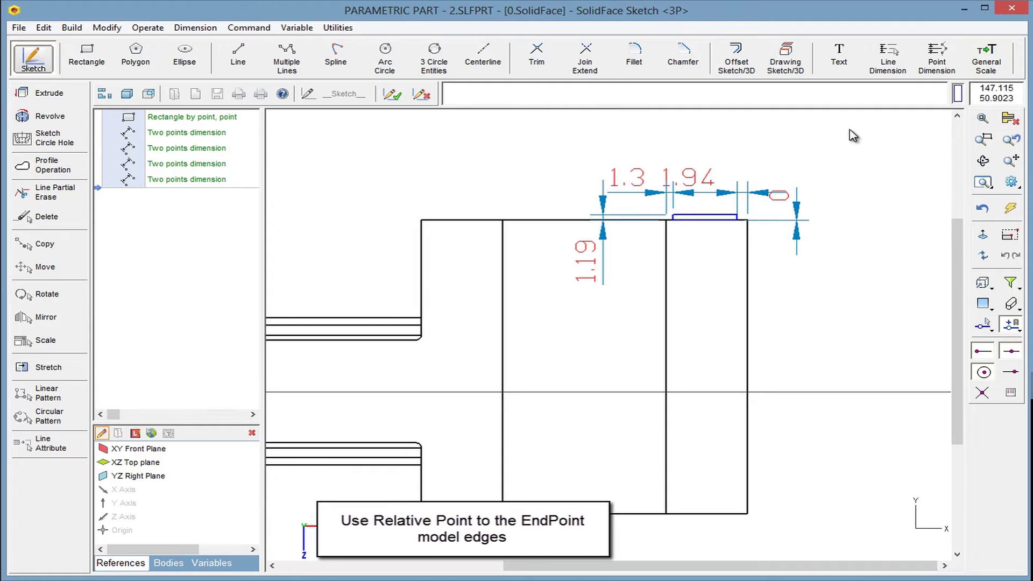
Set the general text and dimension scale to 2, and edit the rectangle's dimensions to end offsets of 1 and a height of 0.5
{"action": "left_click", "coordinate": [978, 72]}
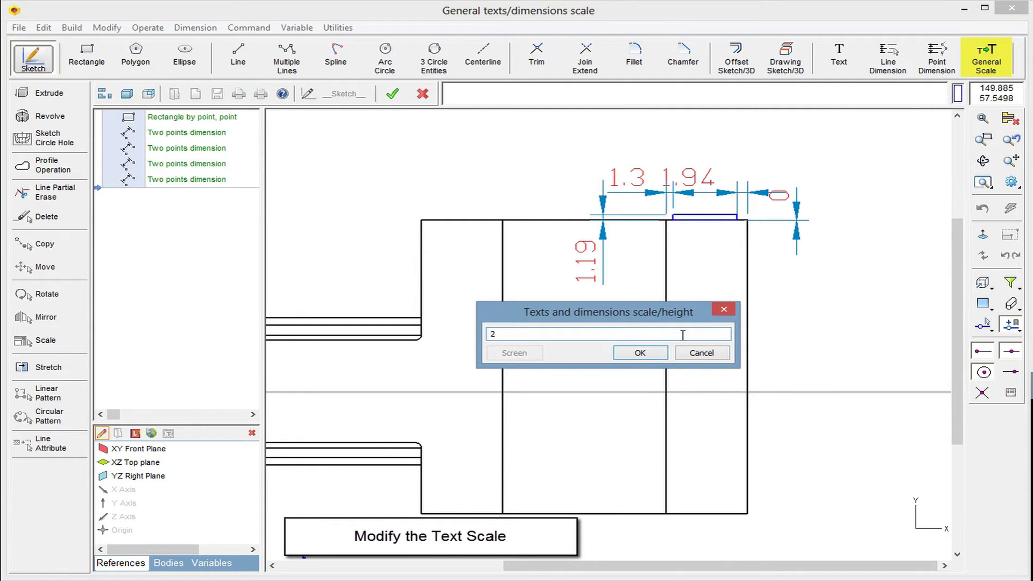
{"action": "left_click", "coordinate": [639, 352]}
{"action": "double_click", "coordinate": [592, 248]}
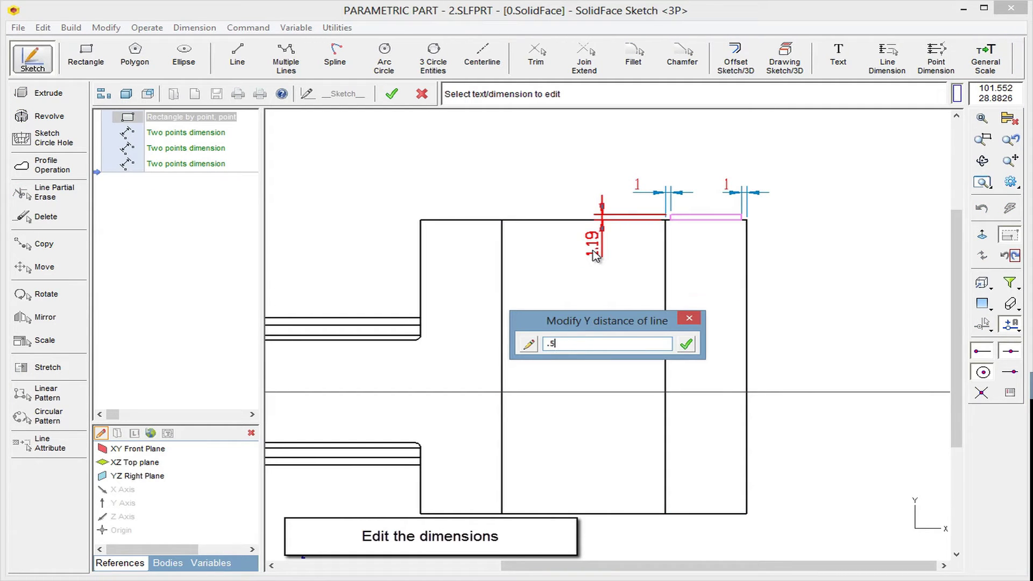
{"action": "key", "text": "Return"}
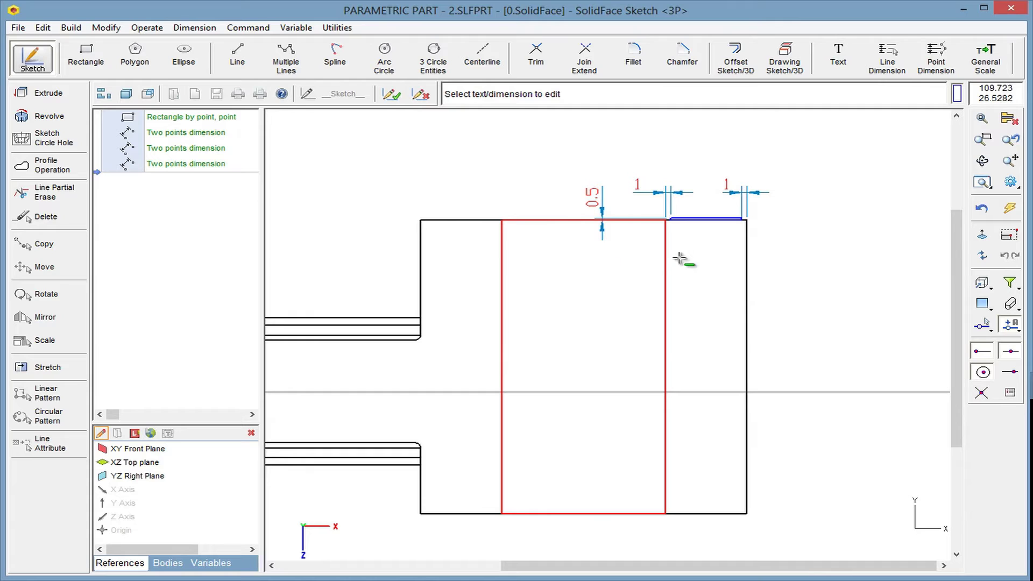
Repeat the rectangle on the small boss with offsets of 1 and height 0.5, and close the sketch with the section view off
{"action": "left_click", "coordinate": [981, 118]}
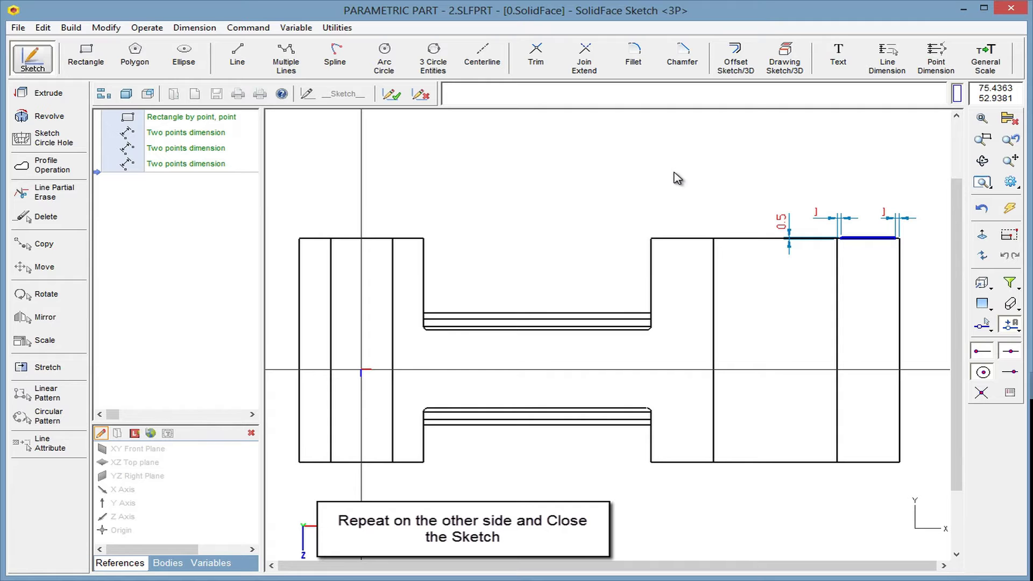
{"action": "left_click", "coordinate": [982, 414]}
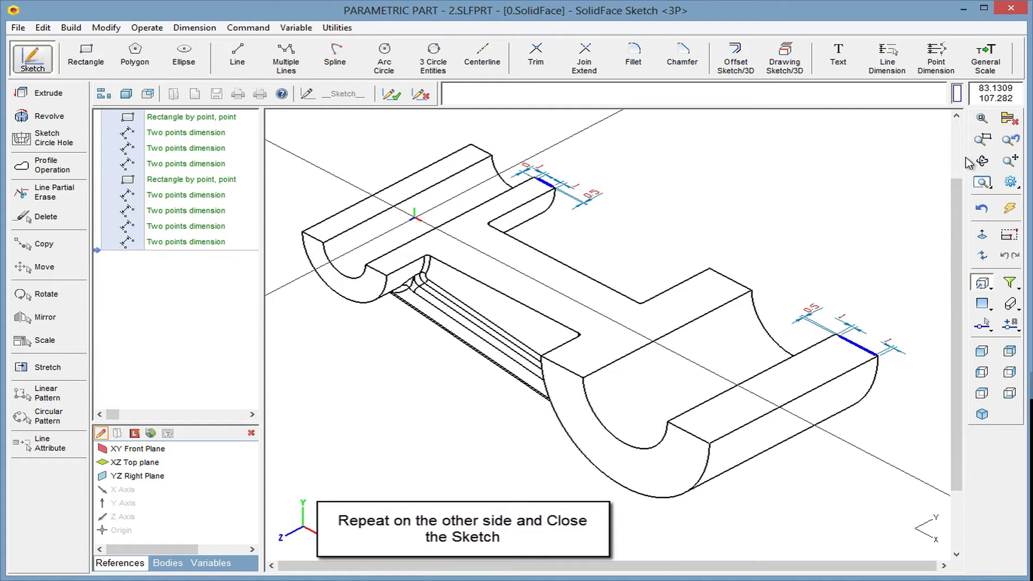
{"action": "left_click", "coordinate": [1007, 121]}
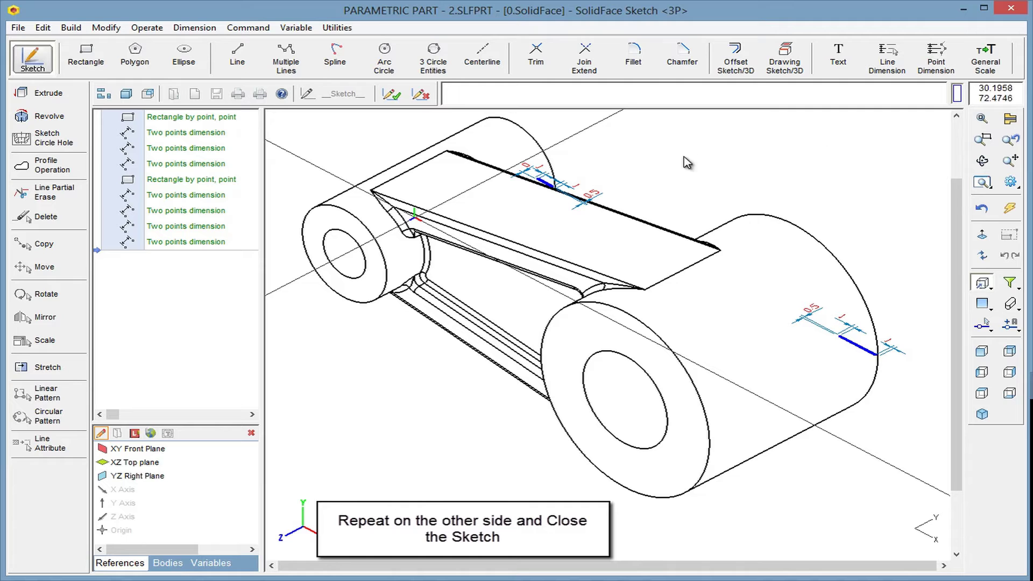
{"action": "left_click", "coordinate": [391, 95]}
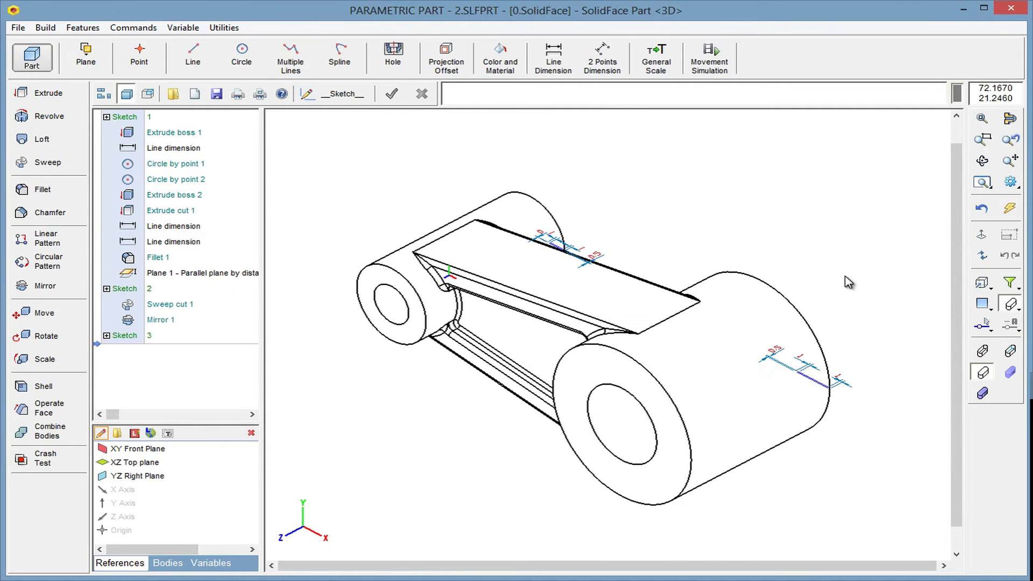
Show hidden lines and create full-revolution boss features from both rectangle profiles, selecting each boss's rotation axis before its profile
{"action": "left_click", "coordinate": [1010, 352]}
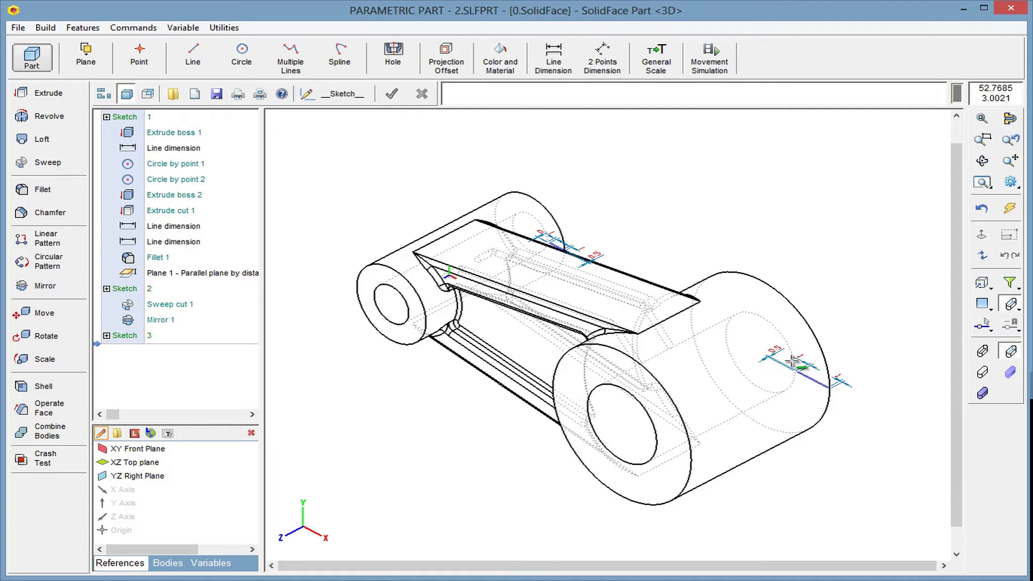
{"action": "scroll", "coordinate": [780, 365], "scroll_direction": "up", "scroll_amount": 5}
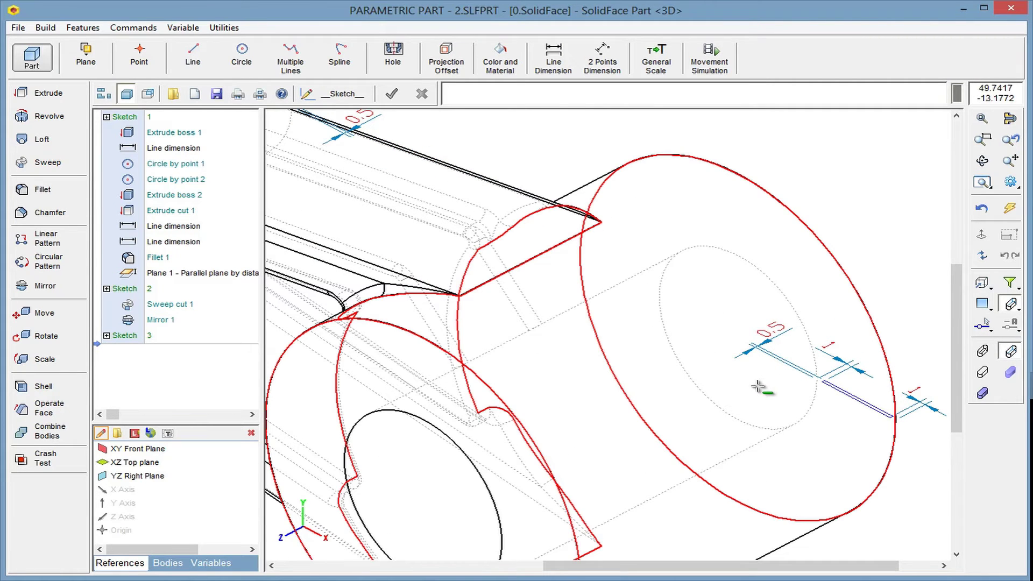
{"action": "left_click", "coordinate": [51, 122]}
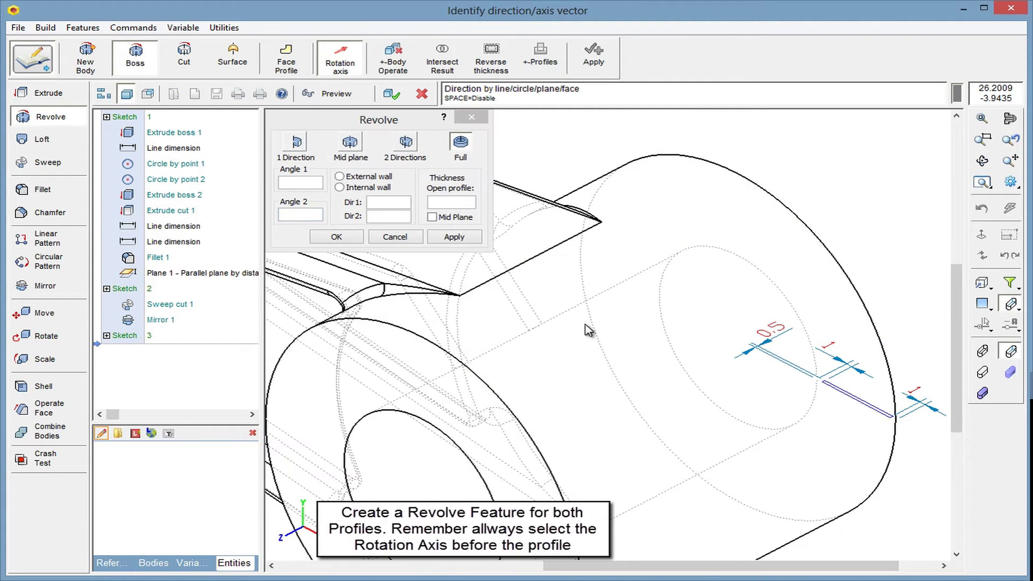
{"action": "left_click", "coordinate": [759, 277]}
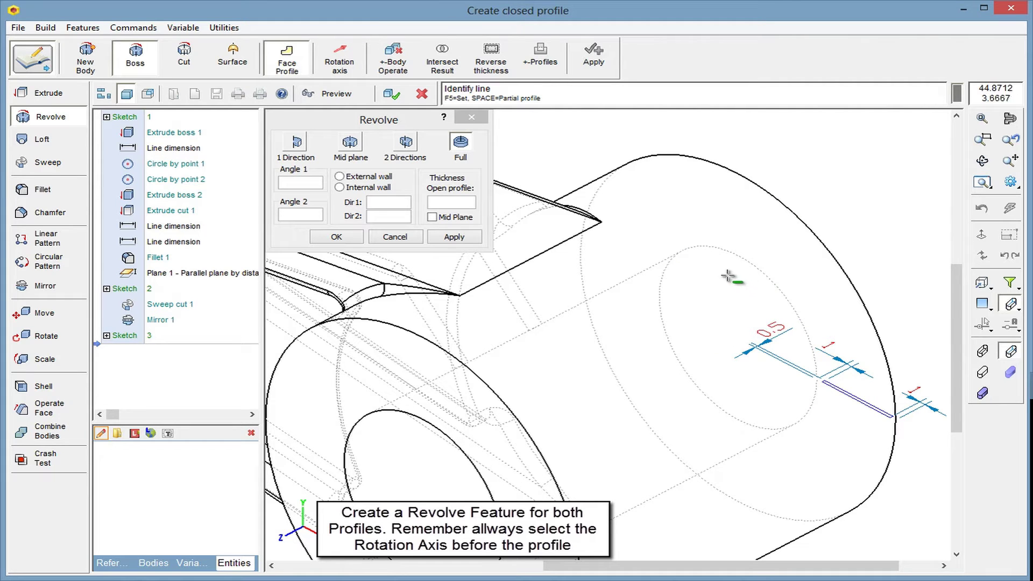
{"action": "left_click", "coordinate": [826, 383]}
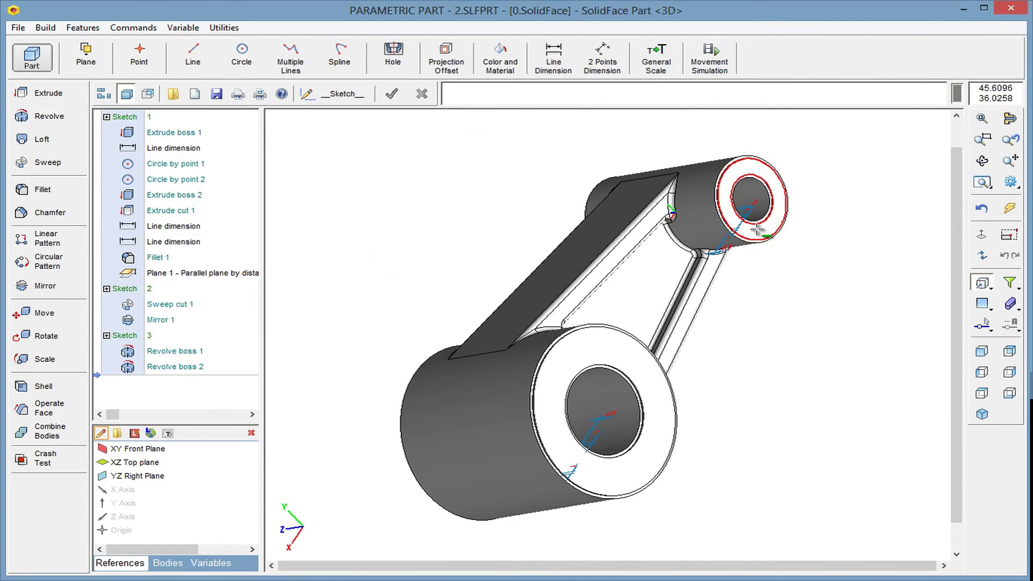
Start a sketch on the small boss's end face, viewed straight on
{"action": "left_click", "coordinate": [757, 230]}
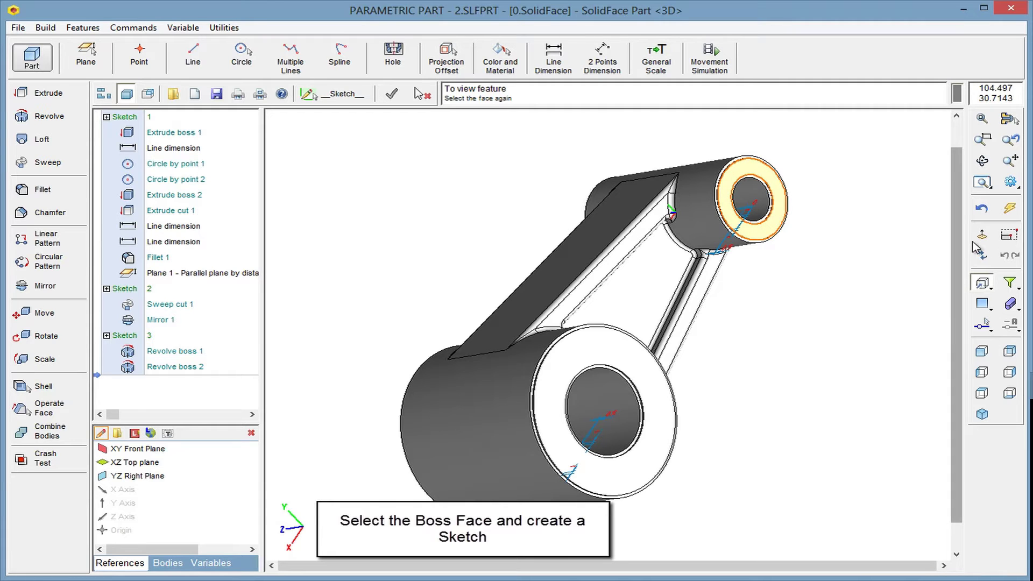
{"action": "left_click", "coordinate": [980, 237]}
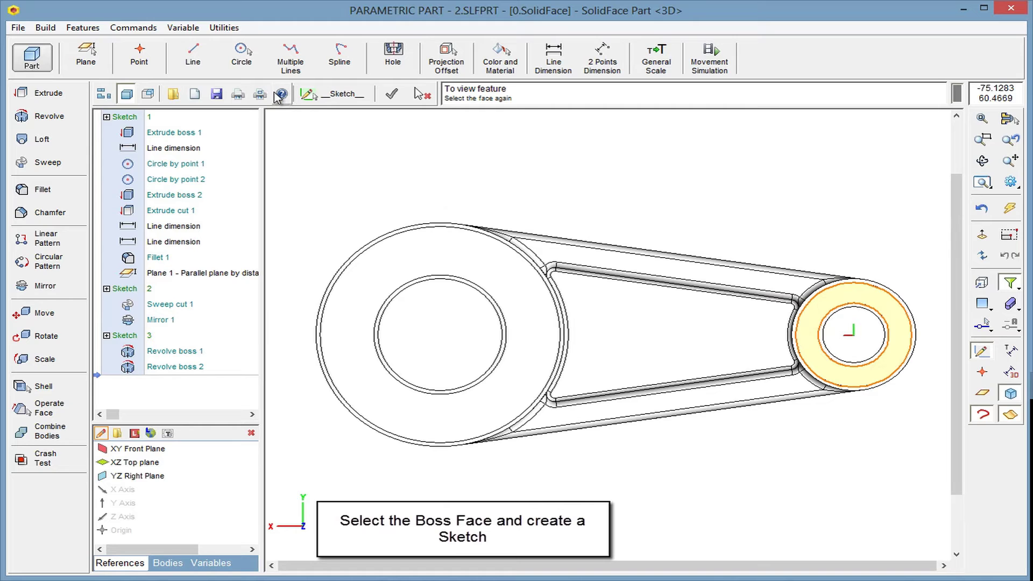
{"action": "left_click", "coordinate": [306, 95]}
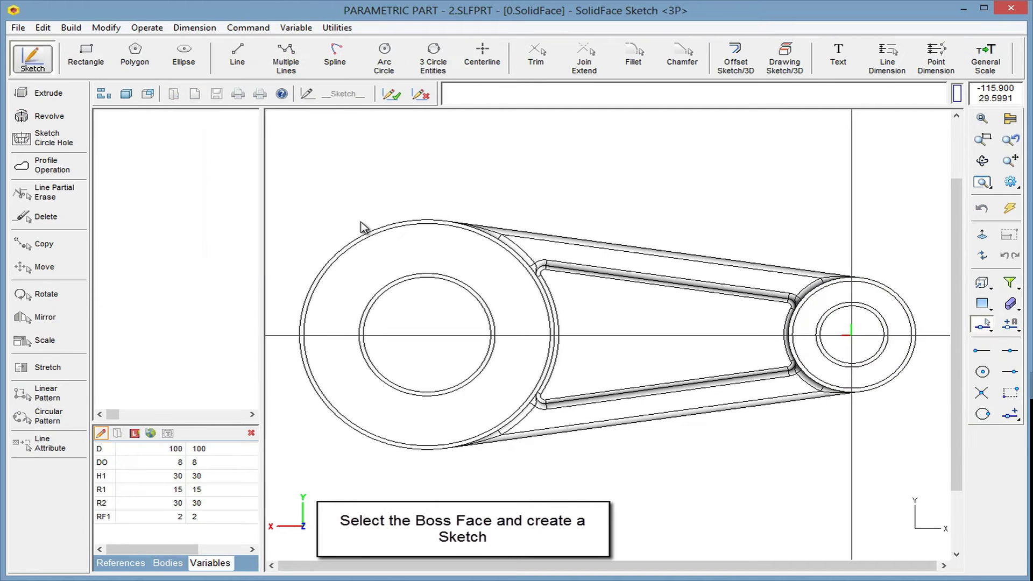
Draw a straight line on the large boss face from the inner ring's quadrant to the outer ring's quadrant along the horizontal axis
{"action": "scroll", "coordinate": [500, 323], "scroll_direction": "up", "scroll_amount": 5}
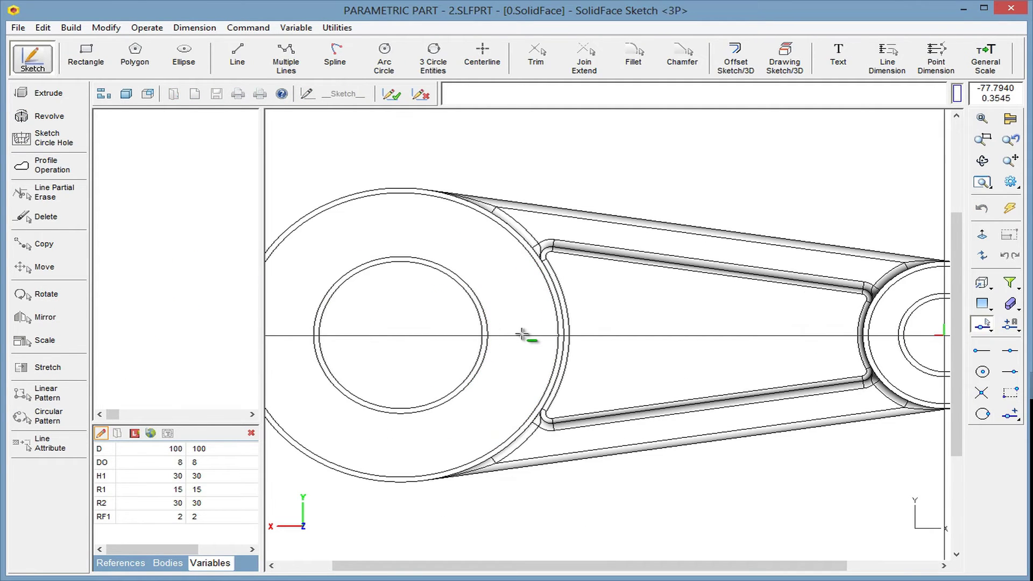
{"action": "scroll", "coordinate": [521, 334], "scroll_direction": "up", "scroll_amount": 3}
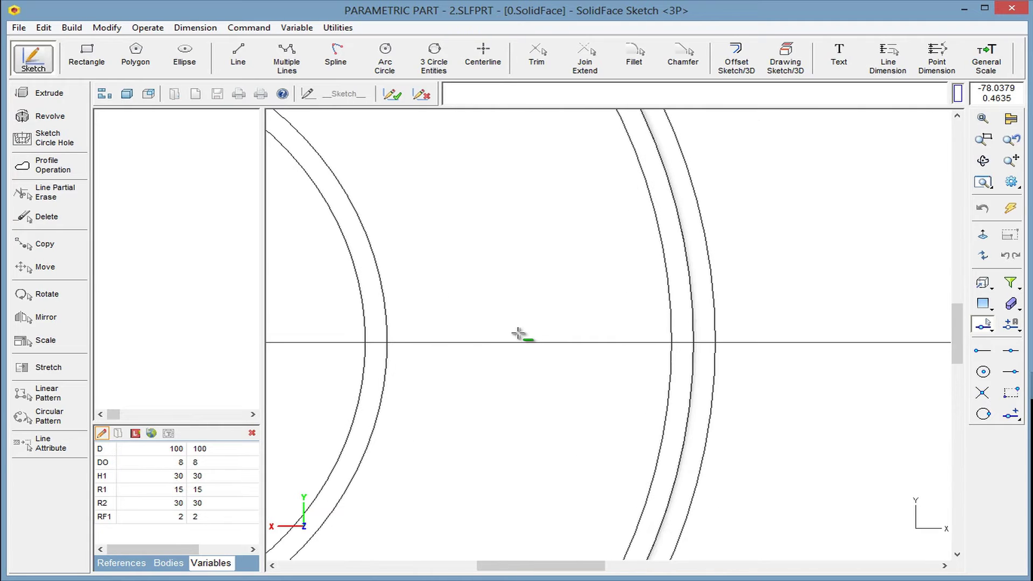
{"action": "left_click", "coordinate": [243, 60]}
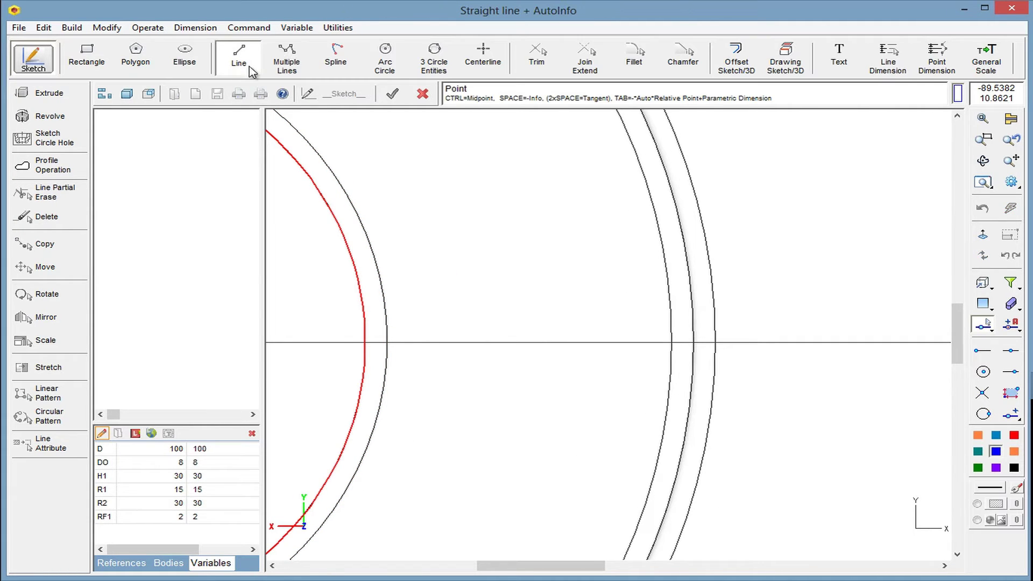
{"action": "left_click", "coordinate": [983, 414]}
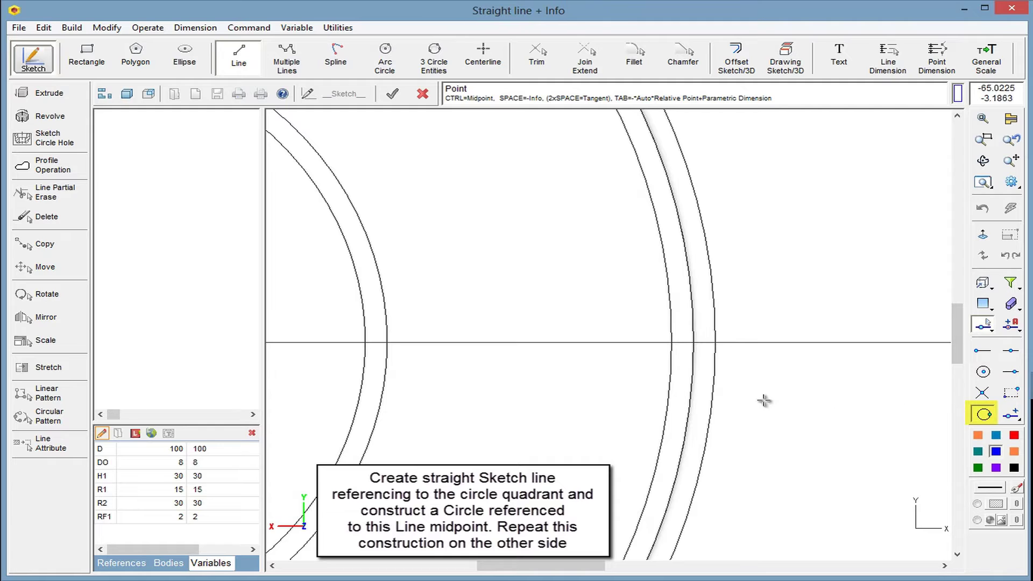
{"action": "left_click", "coordinate": [390, 341]}
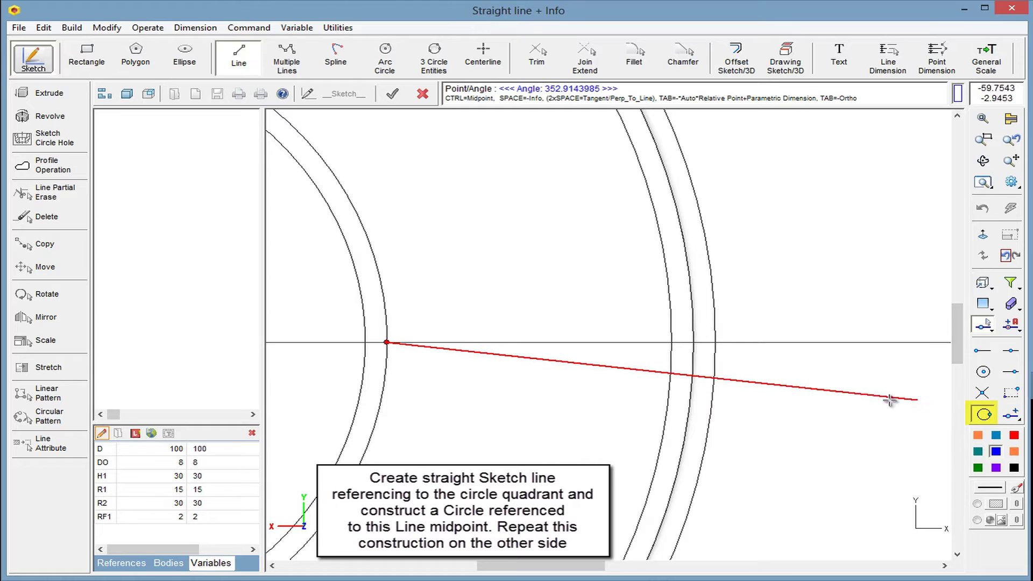
{"action": "left_click", "coordinate": [667, 349]}
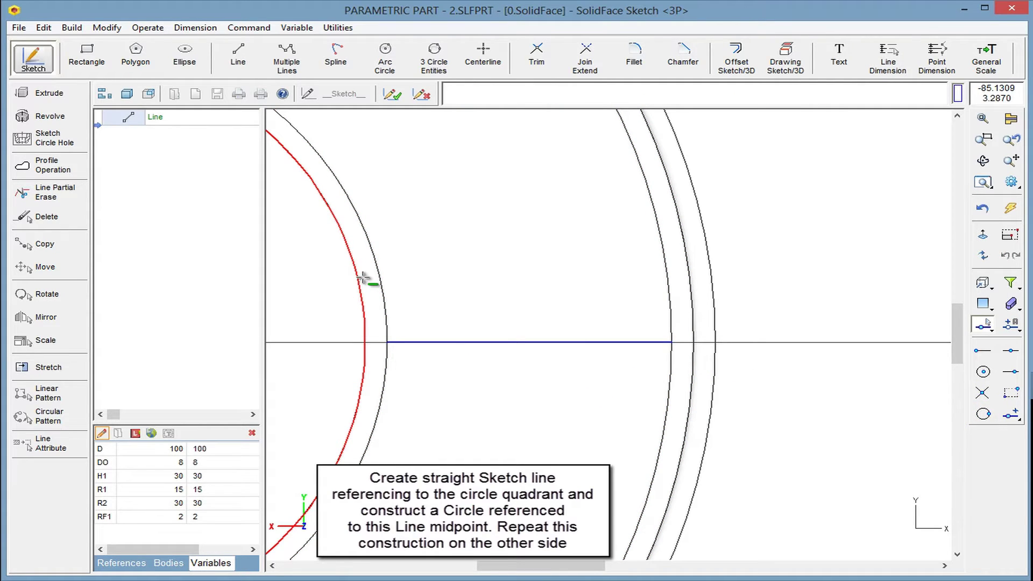
Draw a circle about 4.83 in diameter centred on the midpoint of the line on the large boss face
{"action": "left_click", "coordinate": [389, 69]}
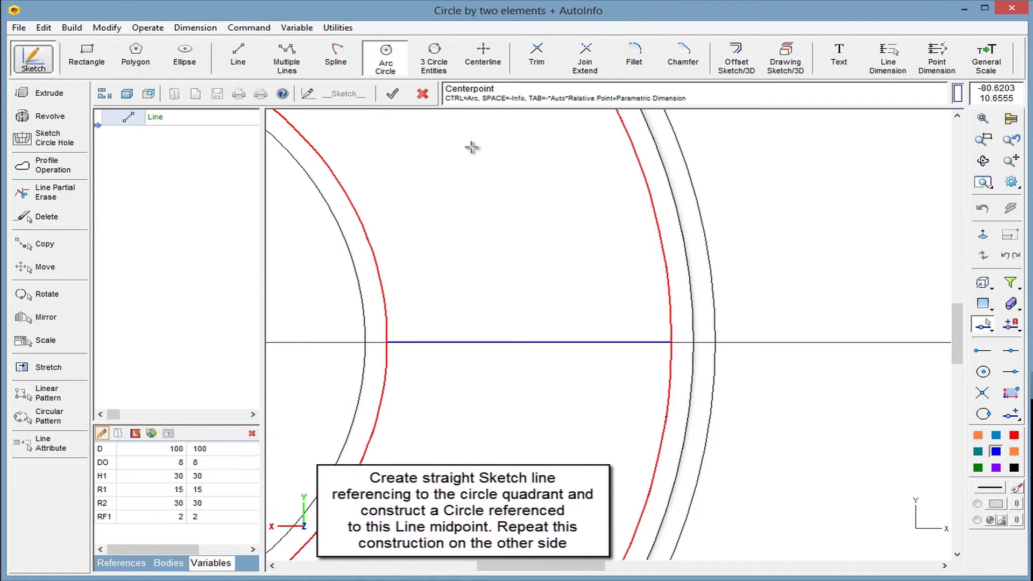
{"action": "left_click", "coordinate": [529, 342]}
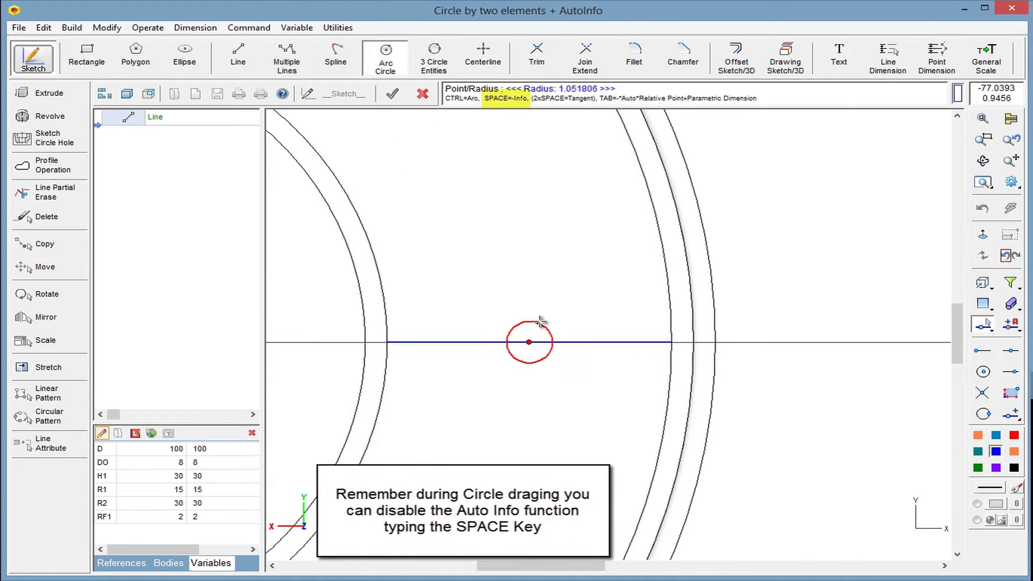
{"action": "left_click", "coordinate": [570, 311]}
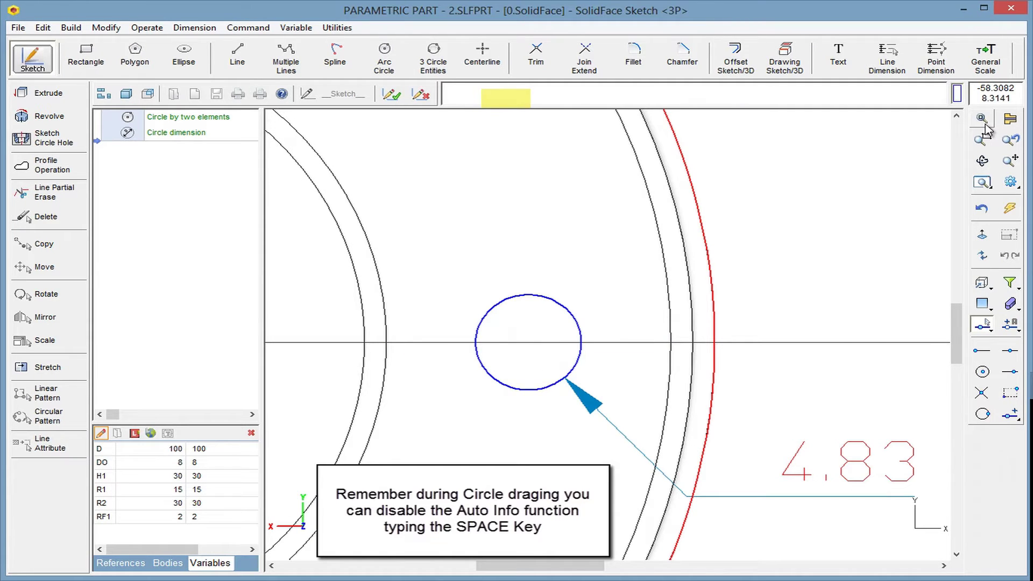
{"action": "left_click", "coordinate": [985, 125]}
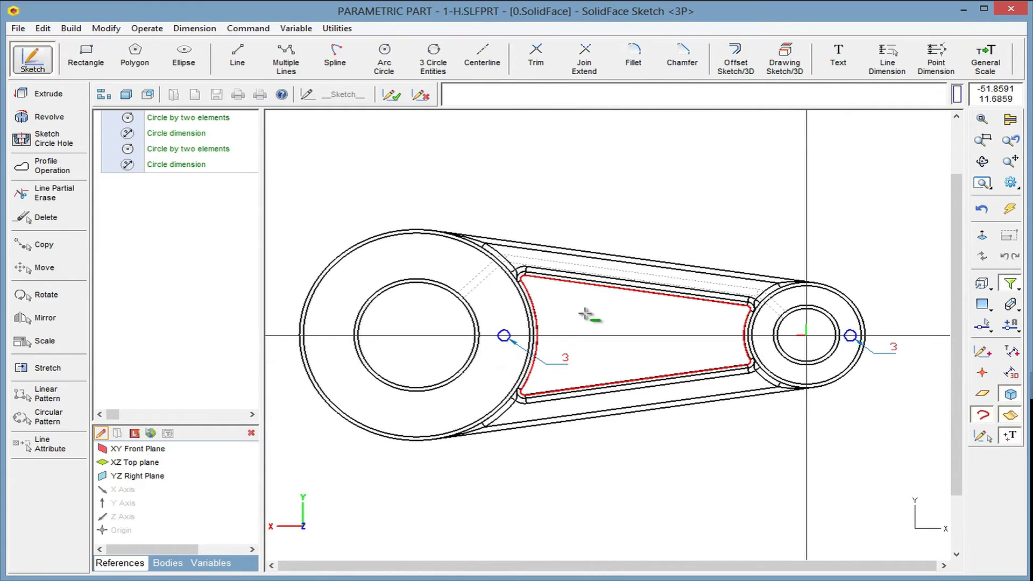
Create a circular pattern of the small circle around the large boss's centre with a 45-degree angle and a total of 8
{"action": "left_click", "coordinate": [501, 339]}
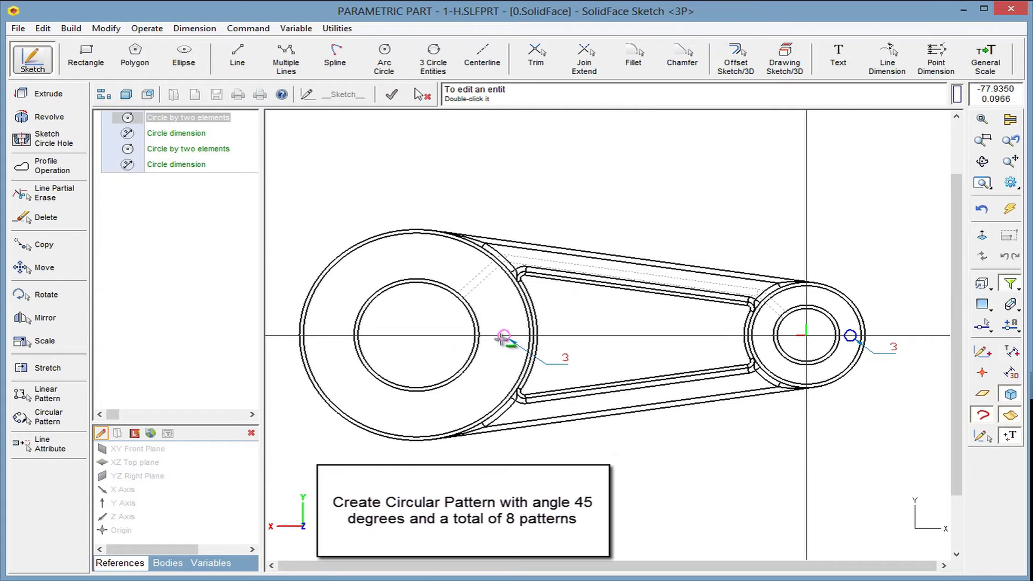
{"action": "left_click", "coordinate": [47, 419]}
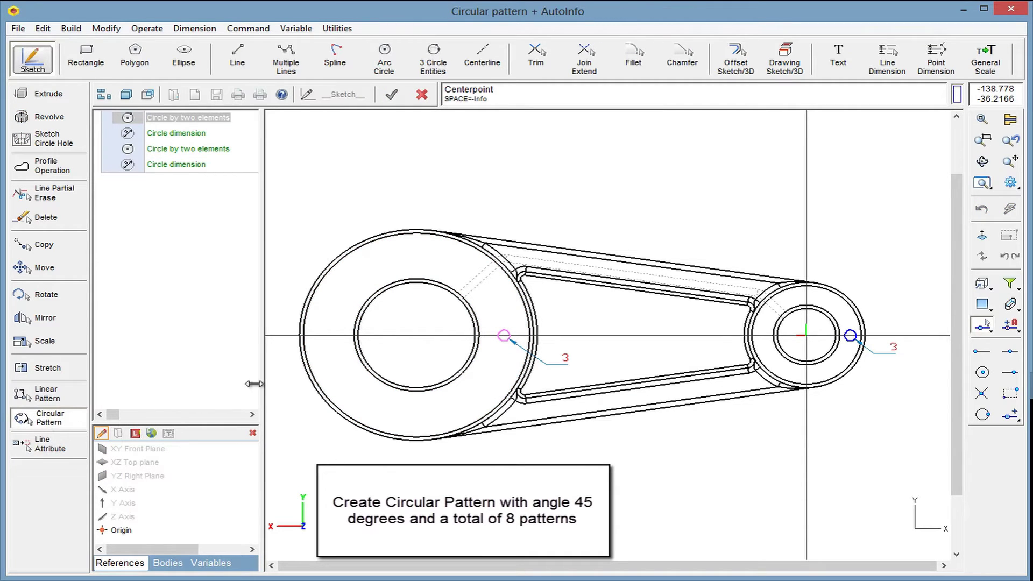
{"action": "left_click", "coordinate": [367, 363]}
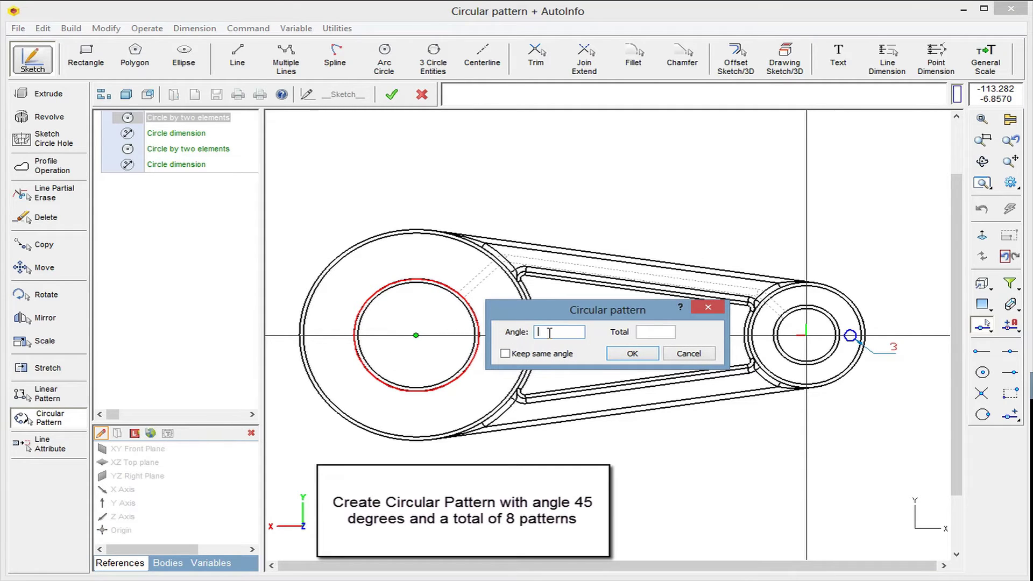
{"action": "left_click", "coordinate": [549, 332]}
{"action": "type", "text": "45"}
{"action": "left_click", "coordinate": [643, 333]}
{"action": "type", "text": "8"}
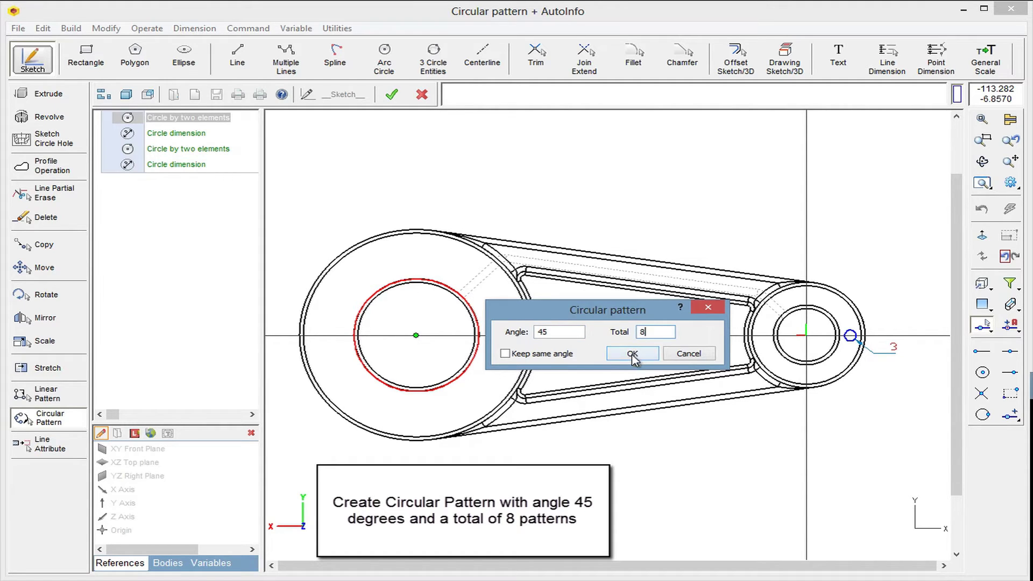
{"action": "left_click", "coordinate": [633, 353]}
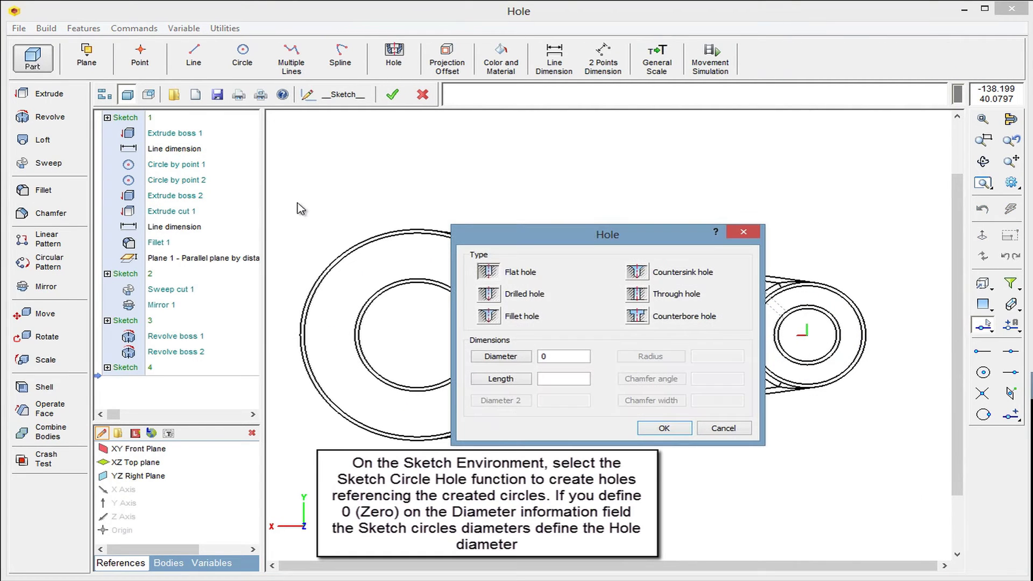
Create fillet-type holes from the sketched circles with diameter 0, length 12 and a rounded edge radius
{"action": "left_click", "coordinate": [488, 317]}
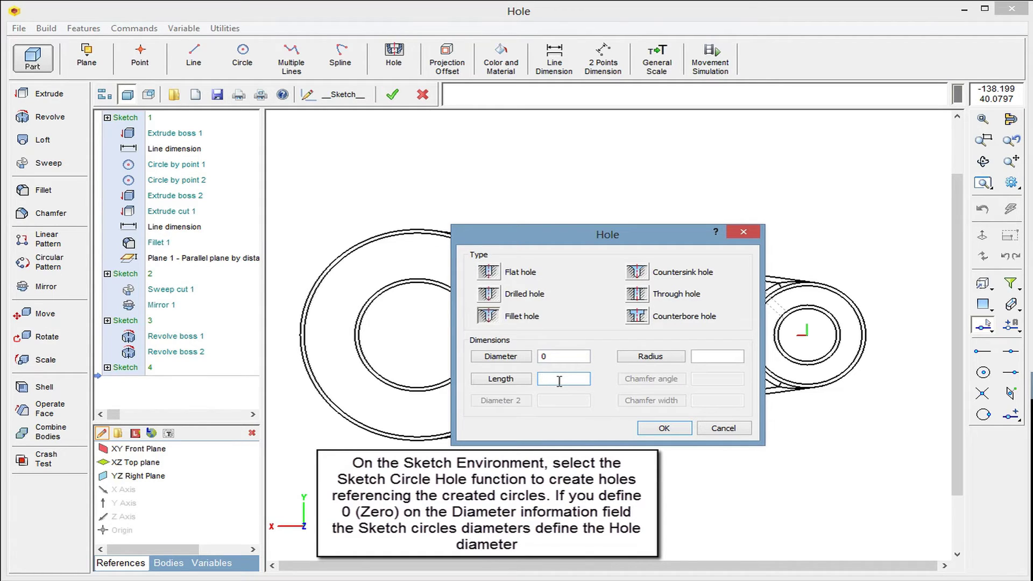
{"action": "left_click", "coordinate": [699, 357]}
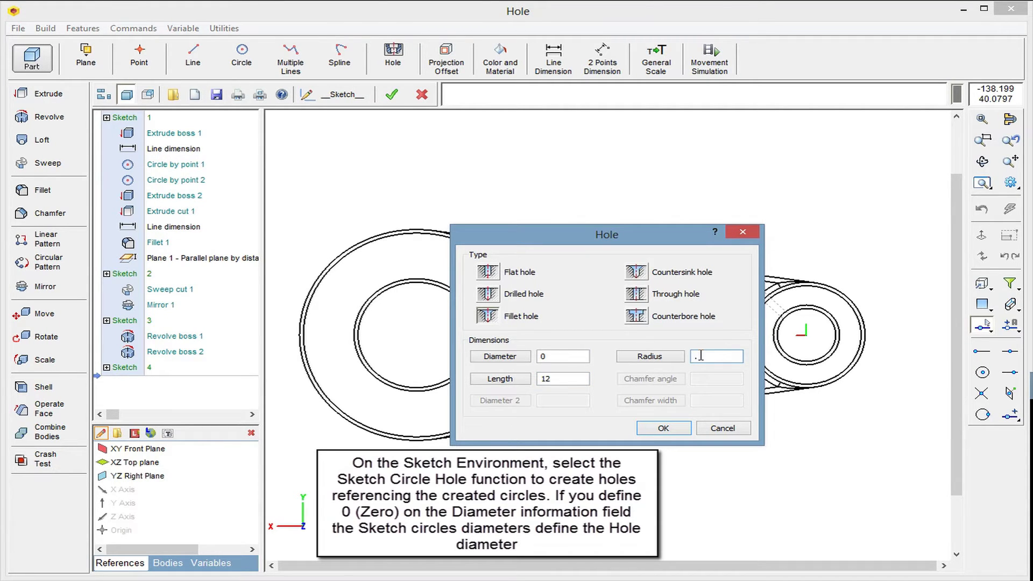
{"action": "left_click", "coordinate": [672, 428]}
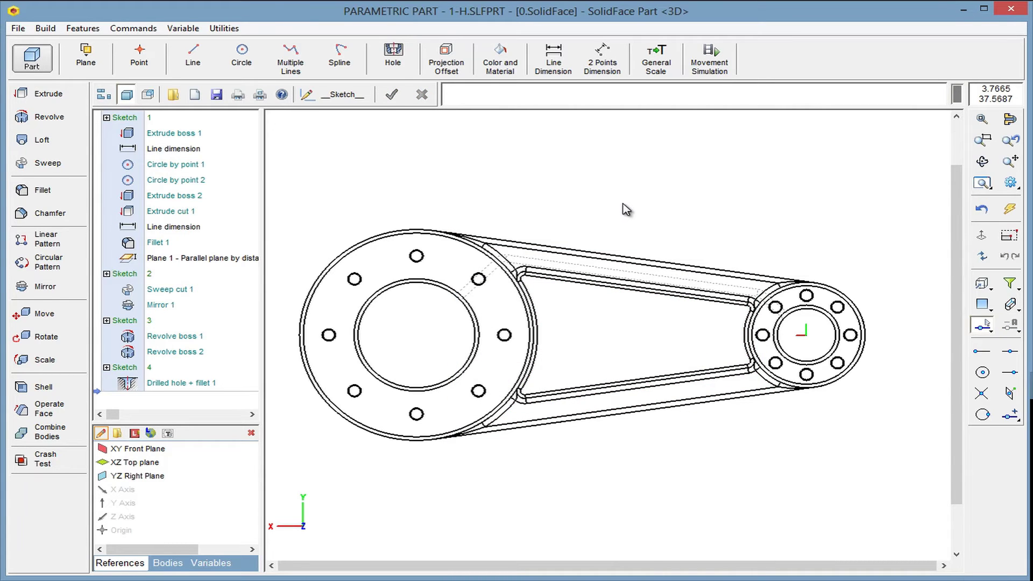
Show the part in isometric view, shaded with edge lines
{"action": "middle_click_drag", "start_coordinate": [623, 207], "coordinate": [790, 444]}
{"action": "left_click", "coordinate": [982, 414]}
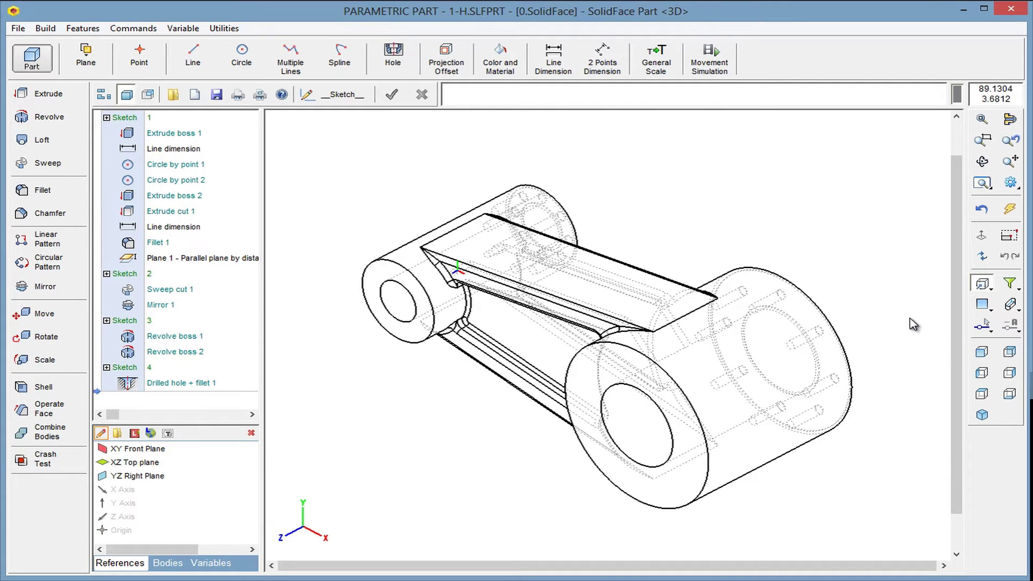
{"action": "left_click", "coordinate": [1009, 304]}
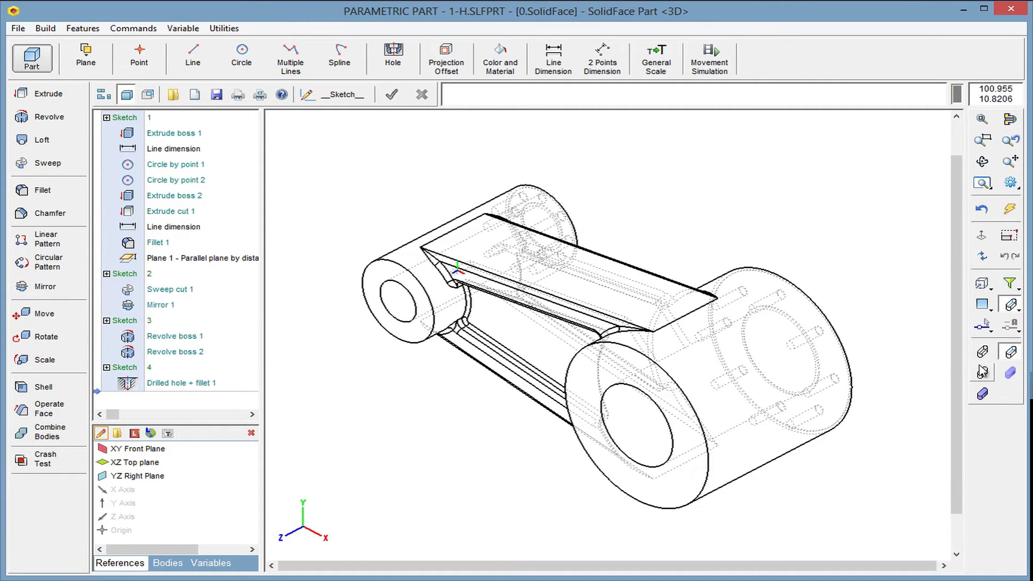
{"action": "left_click", "coordinate": [981, 395]}
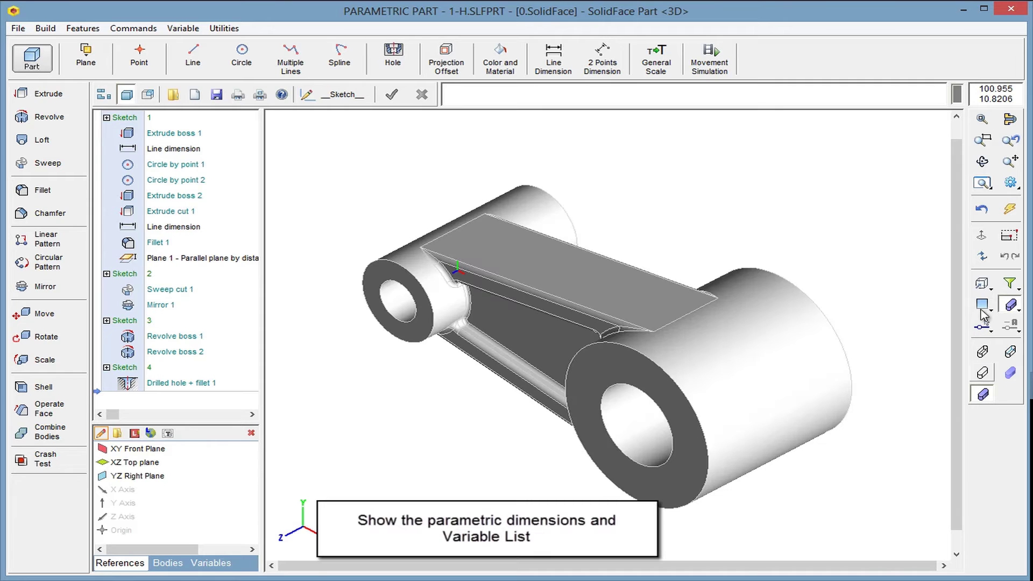
Display the sketch and 3D dimensions with the variable list, labelling the dimensions with the Variable/Question option
{"action": "left_click", "coordinate": [1011, 284]}
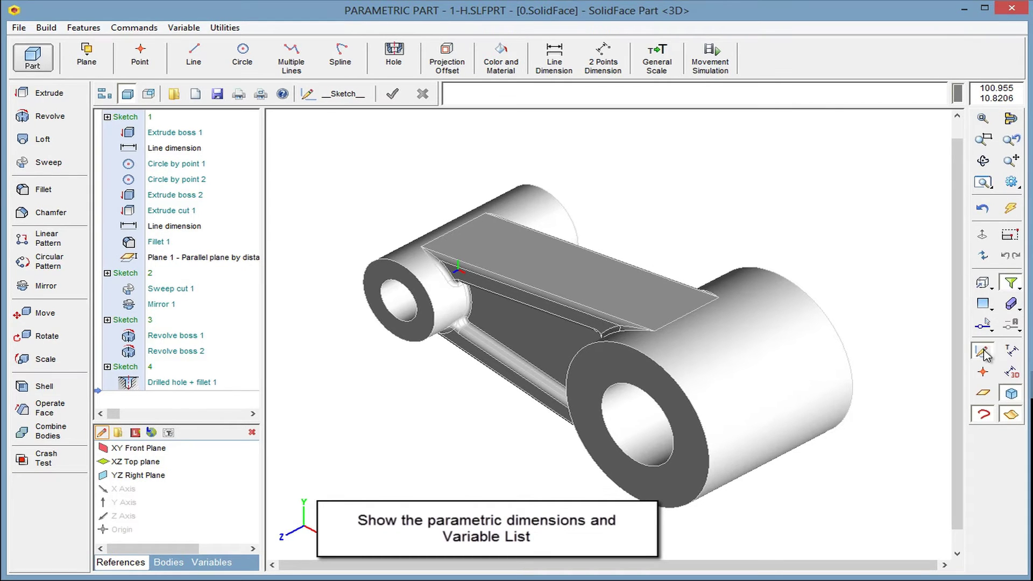
{"action": "left_click", "coordinate": [1009, 355]}
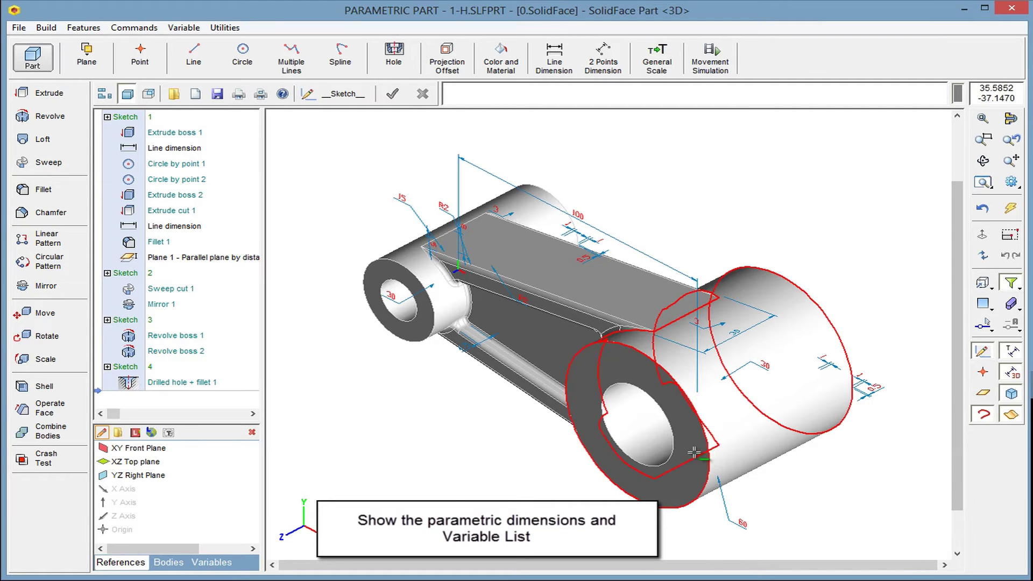
{"action": "left_click", "coordinate": [214, 562]}
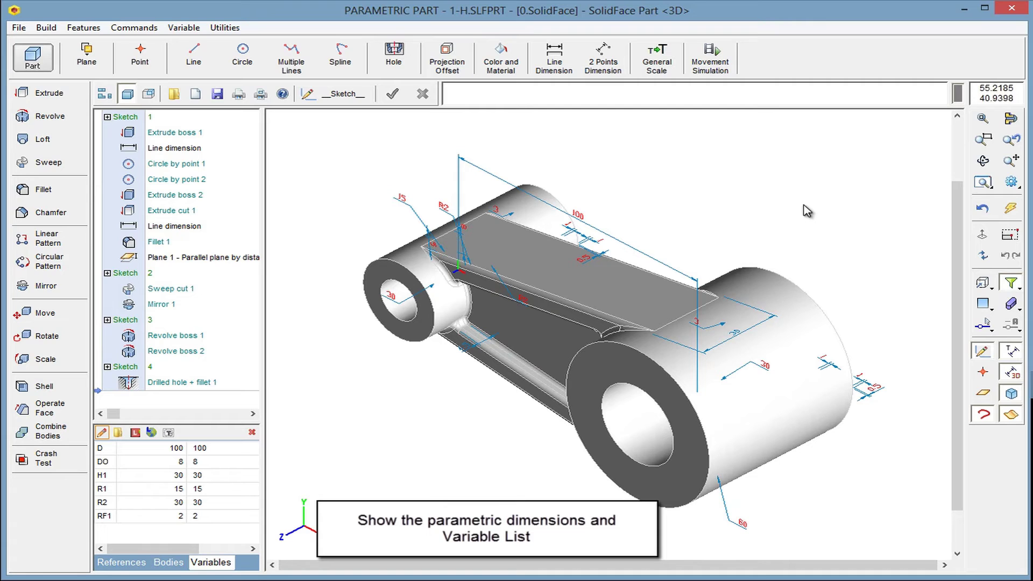
{"action": "left_click", "coordinate": [983, 182]}
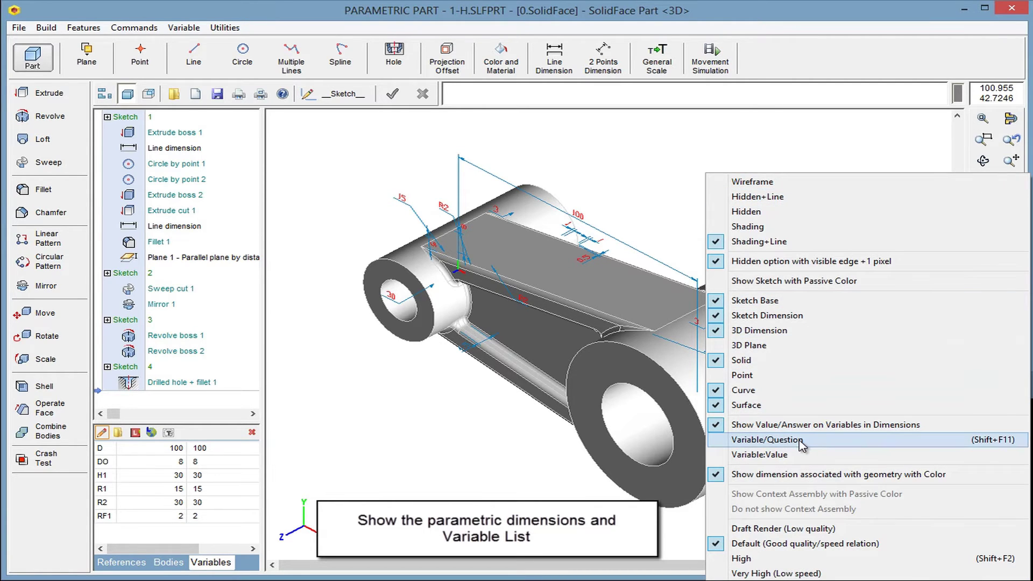
{"action": "left_click", "coordinate": [769, 440]}
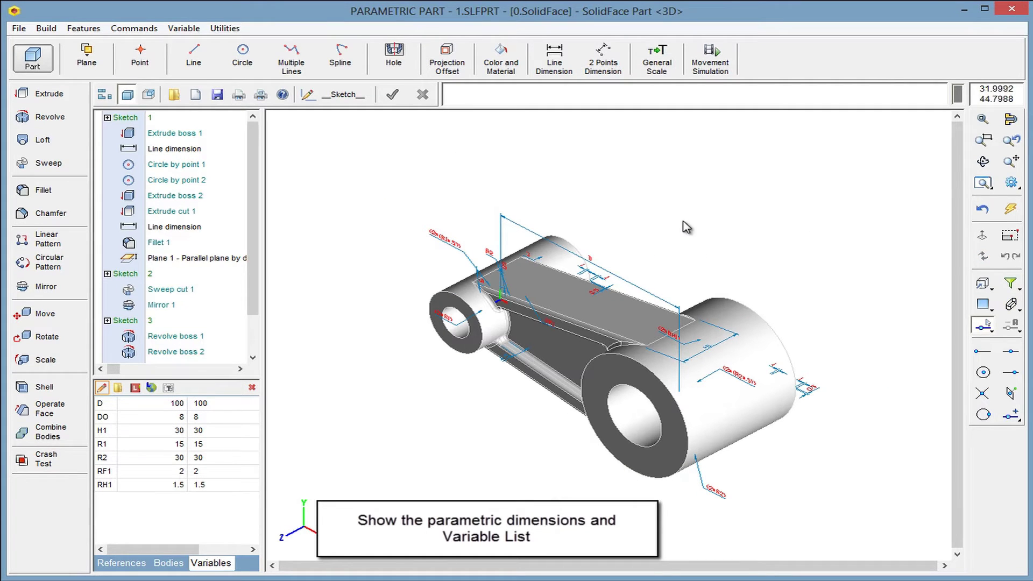
Set the general text and dimension scale to 5
{"action": "left_click", "coordinate": [651, 76]}
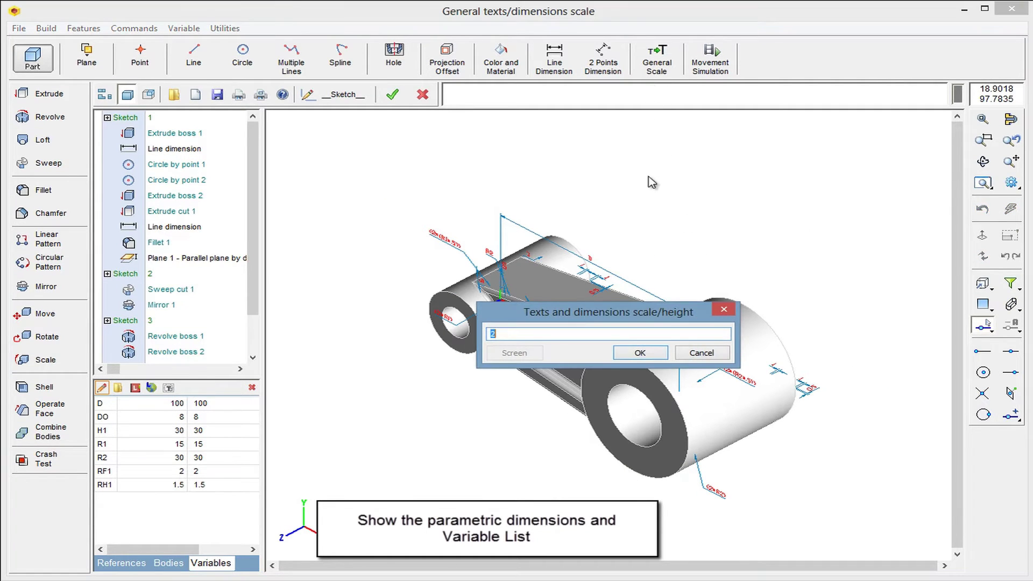
{"action": "type", "text": "5"}
{"action": "left_click", "coordinate": [648, 353]}
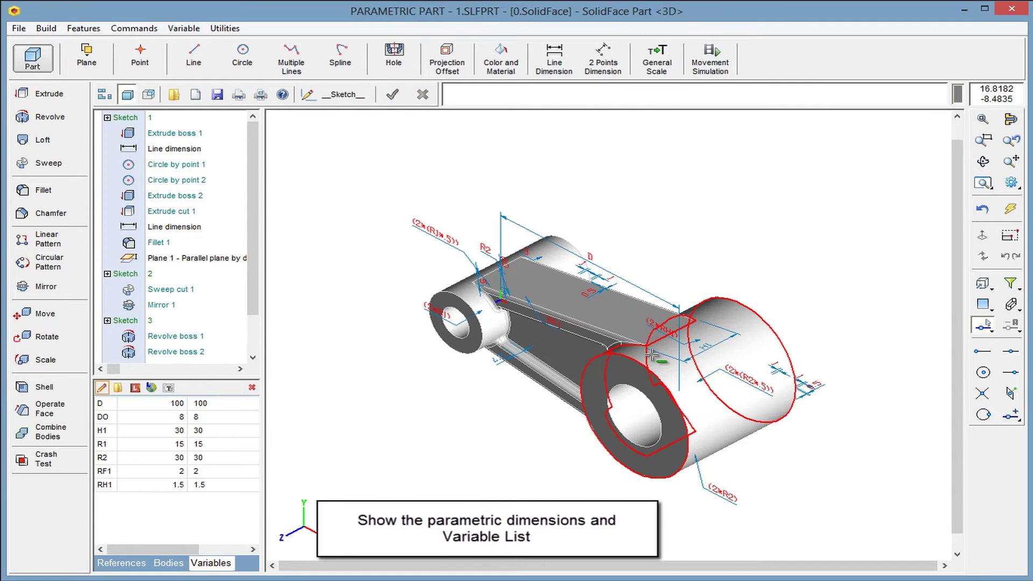
{"action": "scroll", "coordinate": [635, 330], "scroll_direction": "up", "scroll_amount": 1}
{"action": "scroll", "coordinate": [636, 330], "scroll_direction": "up", "scroll_amount": 2}
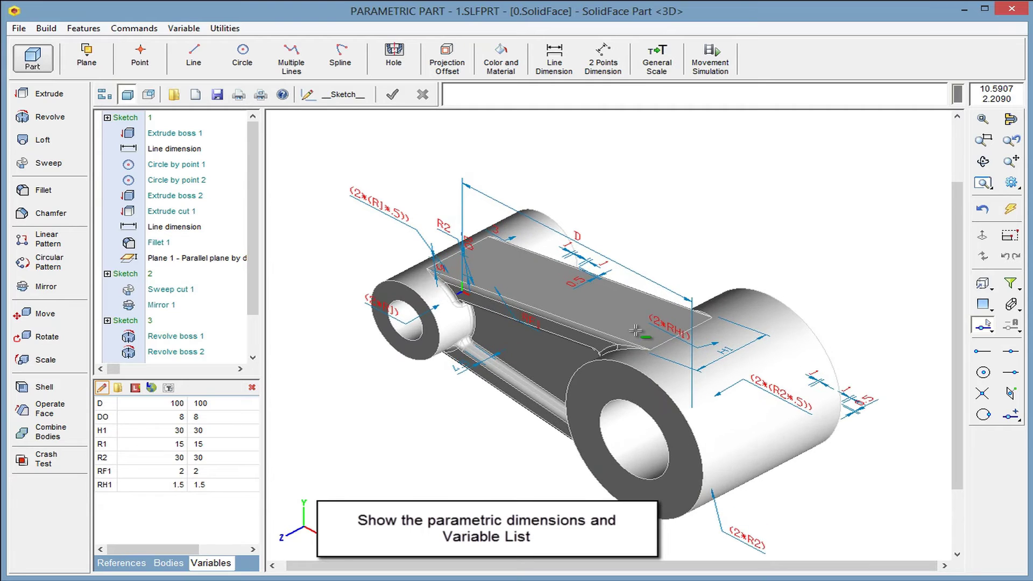
{"action": "scroll", "coordinate": [635, 330], "scroll_direction": "up", "scroll_amount": 1}
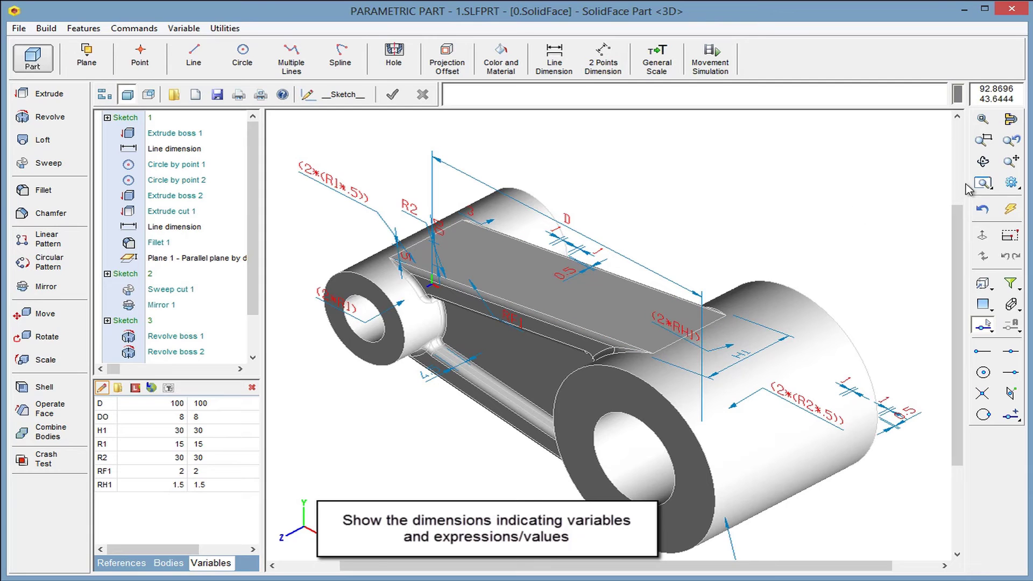
Label the dimensions with both variable and value, and list the variables in chronological order
{"action": "left_click", "coordinate": [981, 184]}
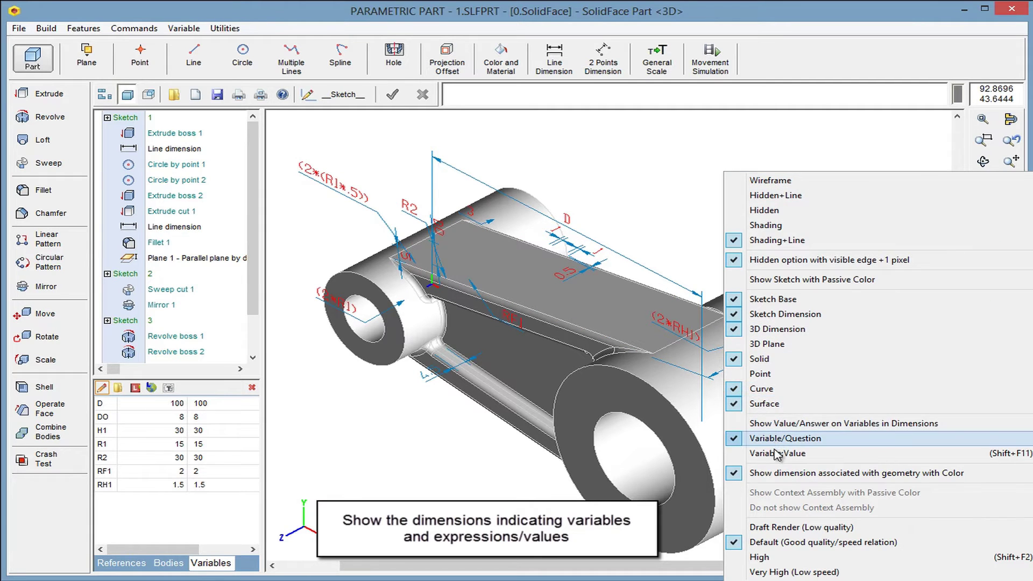
{"action": "left_click", "coordinate": [770, 453]}
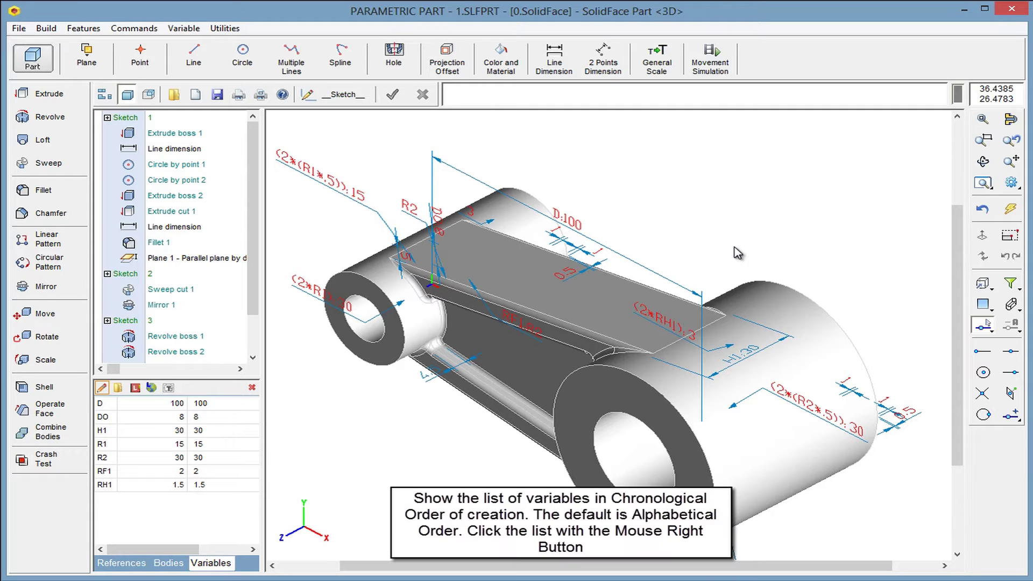
{"action": "right_click", "coordinate": [174, 408]}
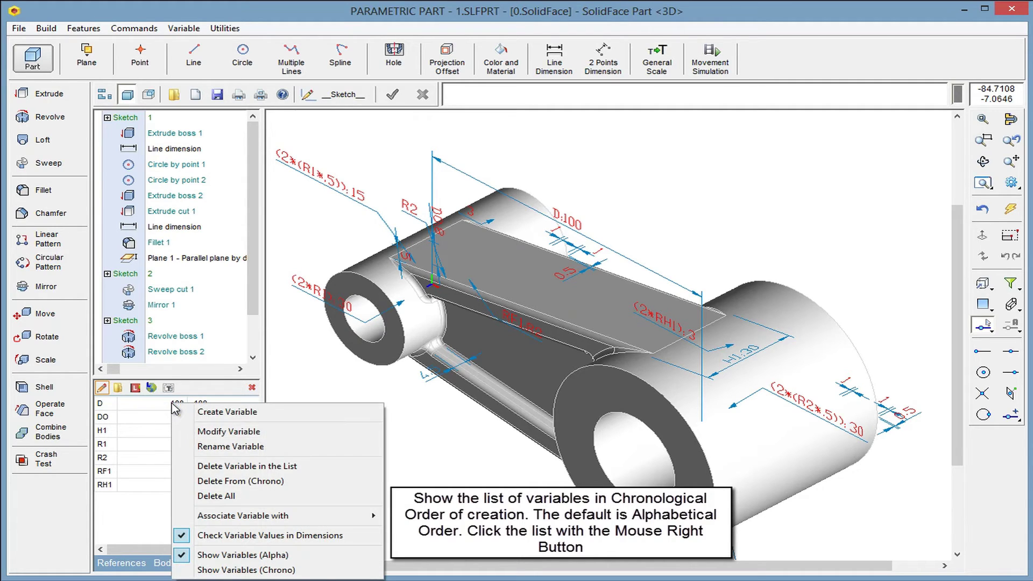
{"action": "left_click", "coordinate": [218, 570]}
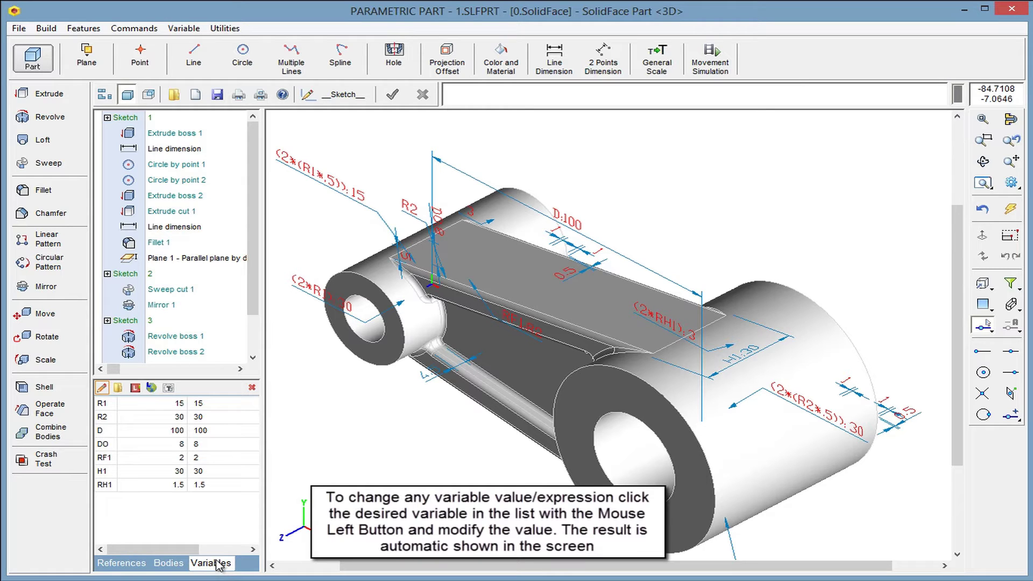
Set the variable R2 to 40
{"action": "left_click", "coordinate": [176, 421]}
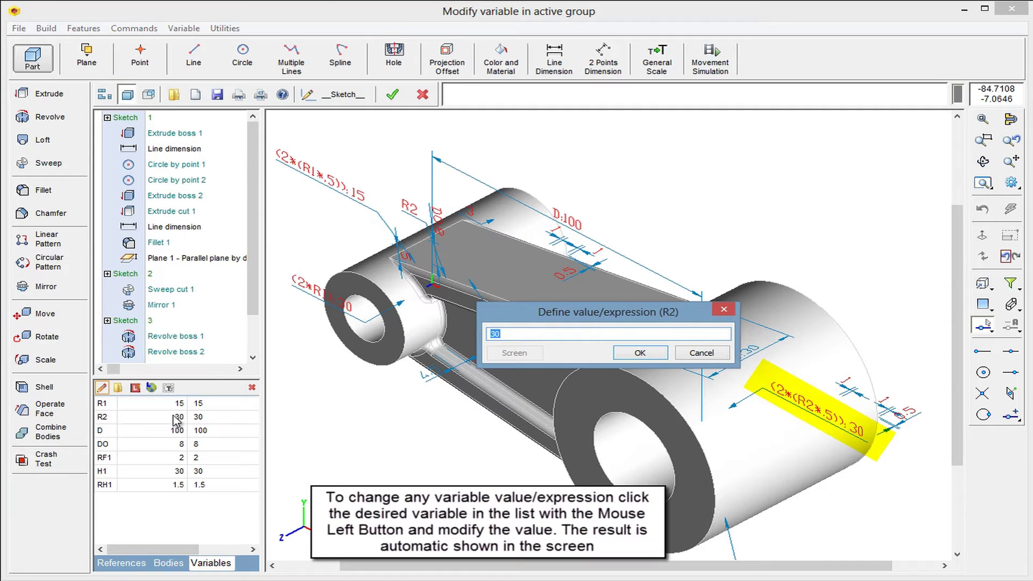
{"action": "type", "text": "4"}
{"action": "key", "text": "Return"}
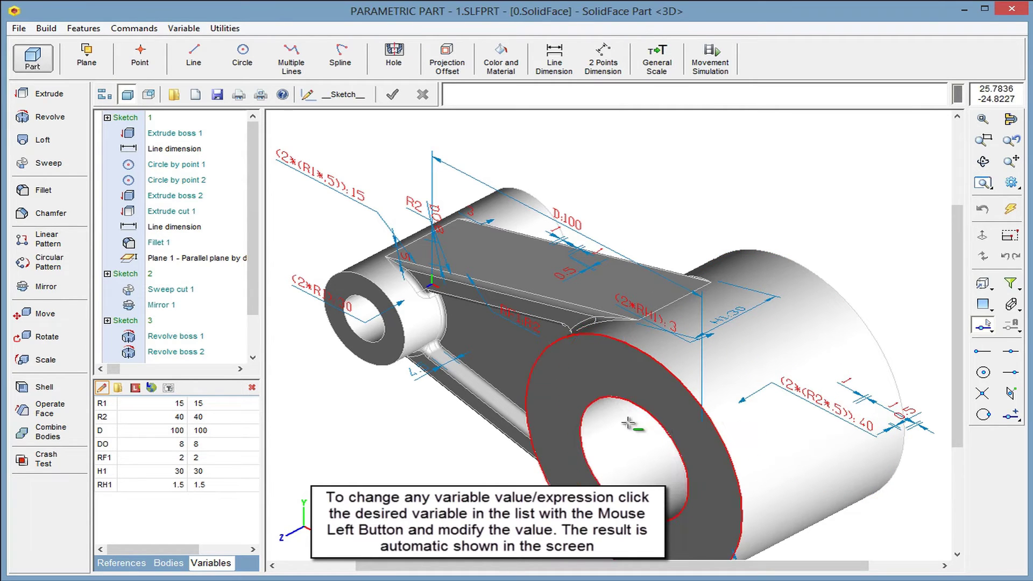
{"action": "left_click", "coordinate": [221, 418]}
Set the variable D to 120
{"action": "double_click", "coordinate": [161, 431]}
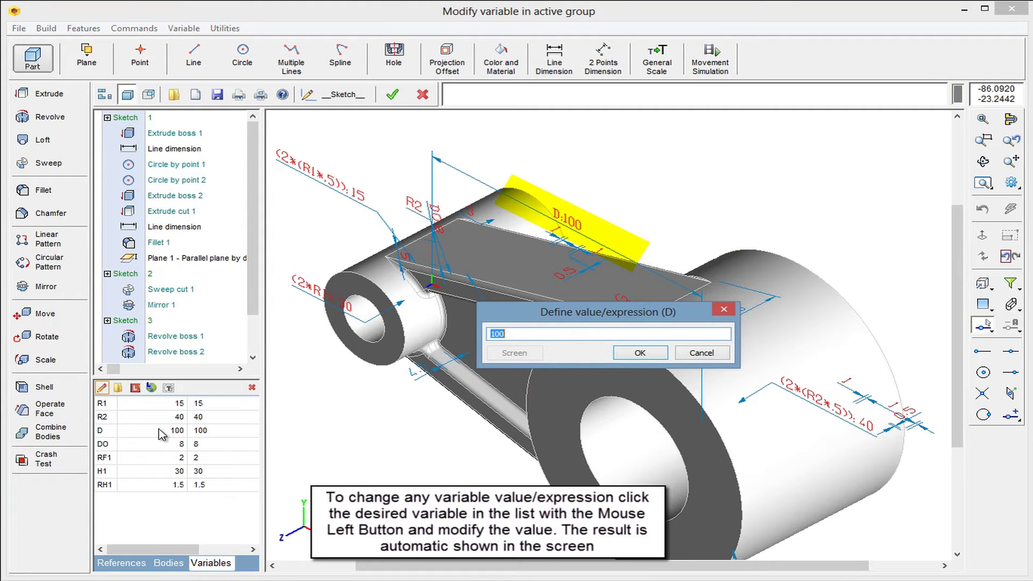
{"action": "type", "text": "1"}
{"action": "key", "text": "Return"}
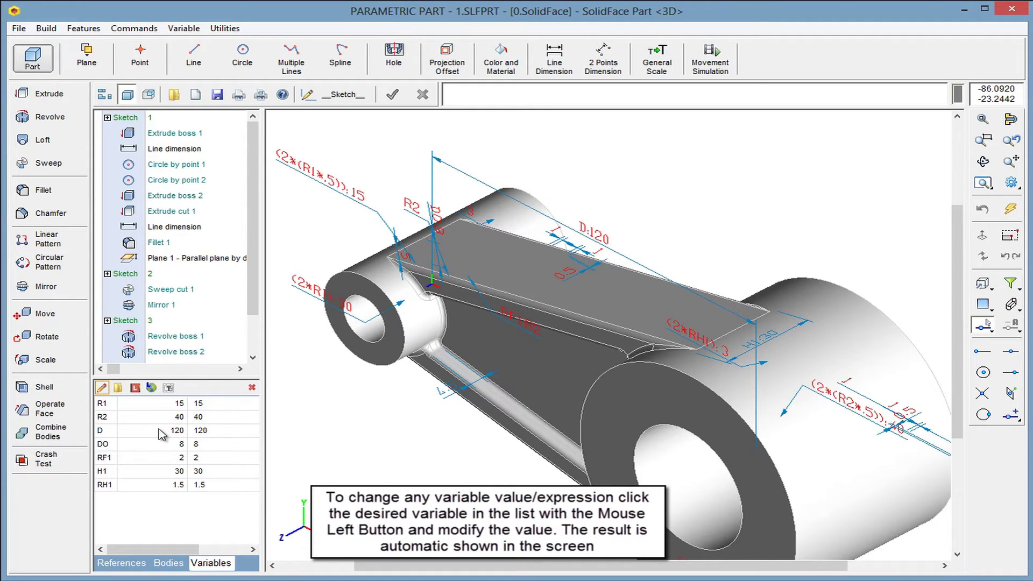
Set the variable H1 to 45
{"action": "left_click", "coordinate": [166, 471]}
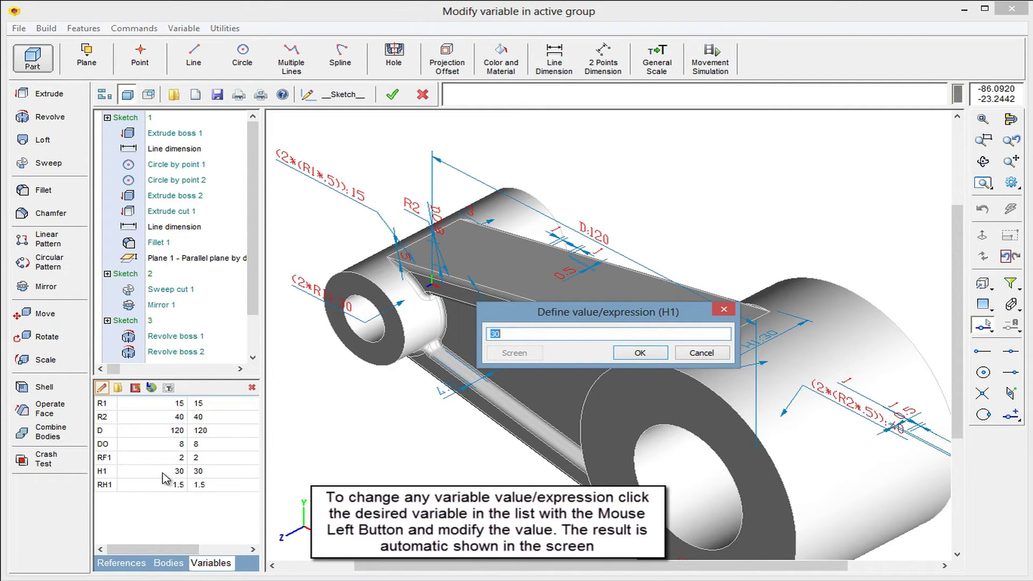
{"action": "type", "text": "45"}
{"action": "key", "text": "Return"}
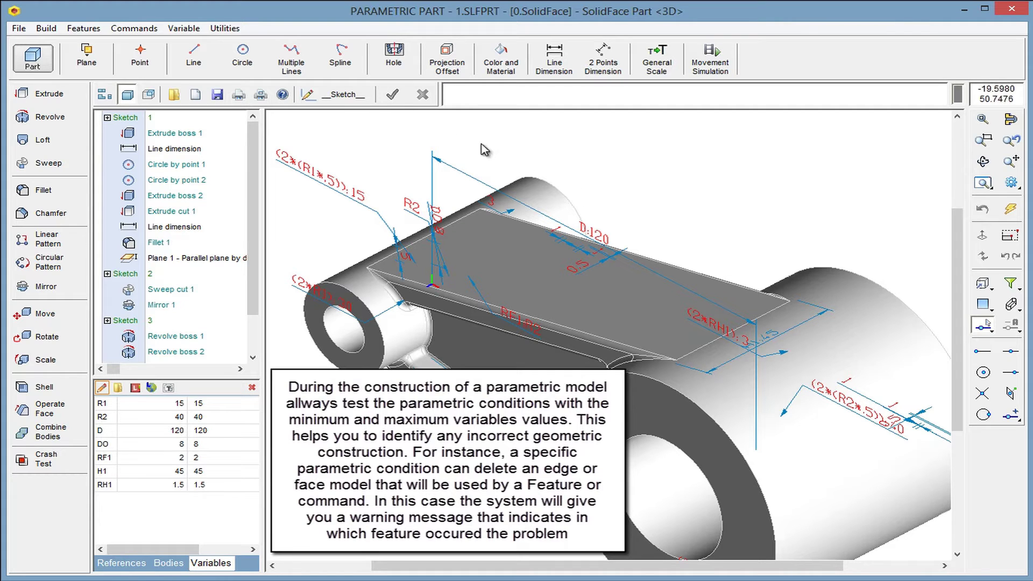
{"action": "left_click", "coordinate": [186, 30]}
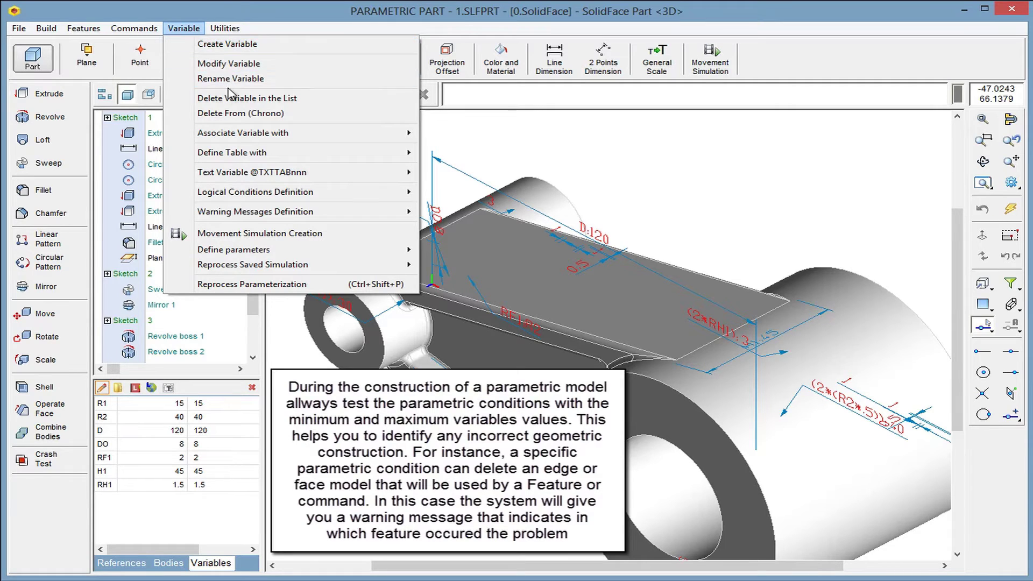
{"action": "mouse_move", "coordinate": [265, 155]}
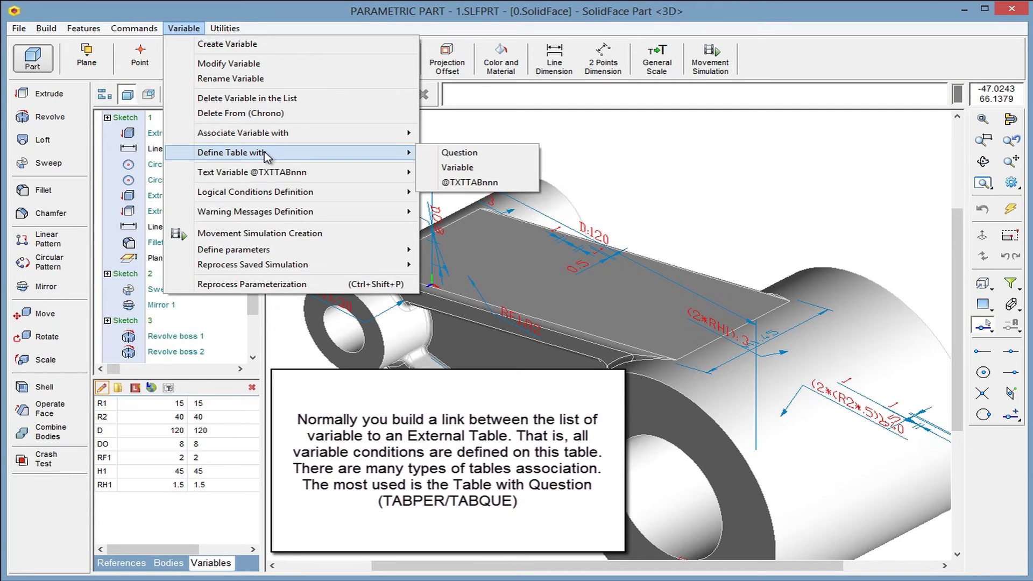
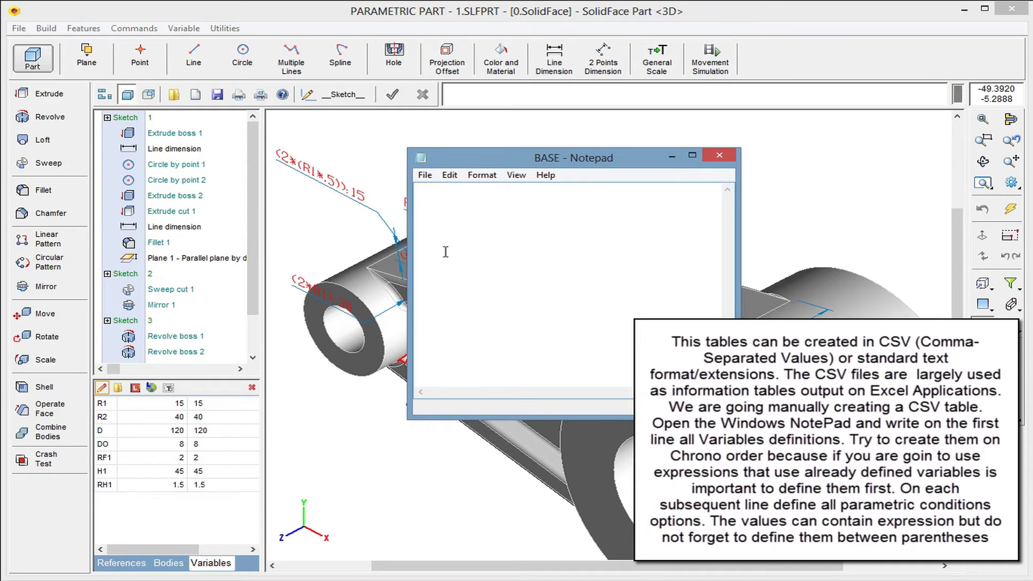
In Notepad, write the header R1,R2,D,DO,RF1,H1,RH1 and the rows 12,26,85,6.5,1.8,27,1.4; 15,30,100,8,2,30,1.5; 17,32,105,10,2.5,39,1.7
{"action": "type", "text": "R1,R2,D,DO,RF1,H1,RH1"}
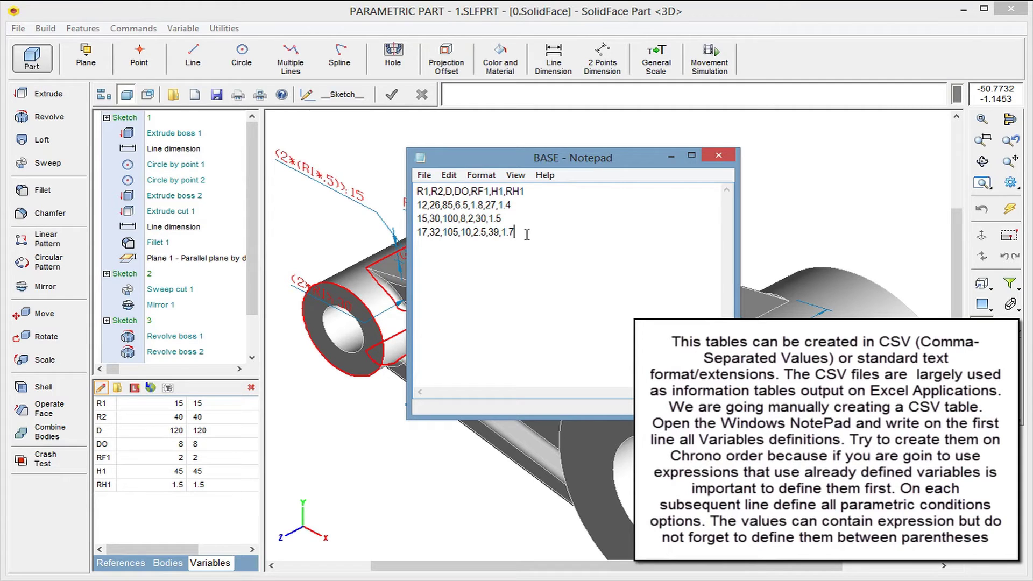
{"action": "key", "text": "Return"}
Save the table in the Table folder over the existing BASE CSV file, with the file type set to All Files
{"action": "left_click", "coordinate": [424, 176]}
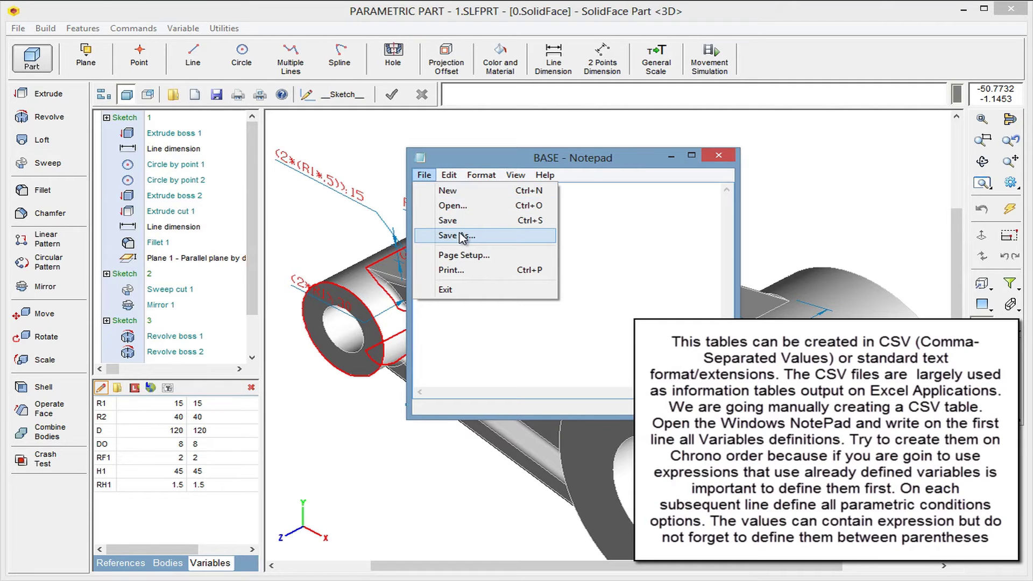
{"action": "left_click", "coordinate": [456, 235]}
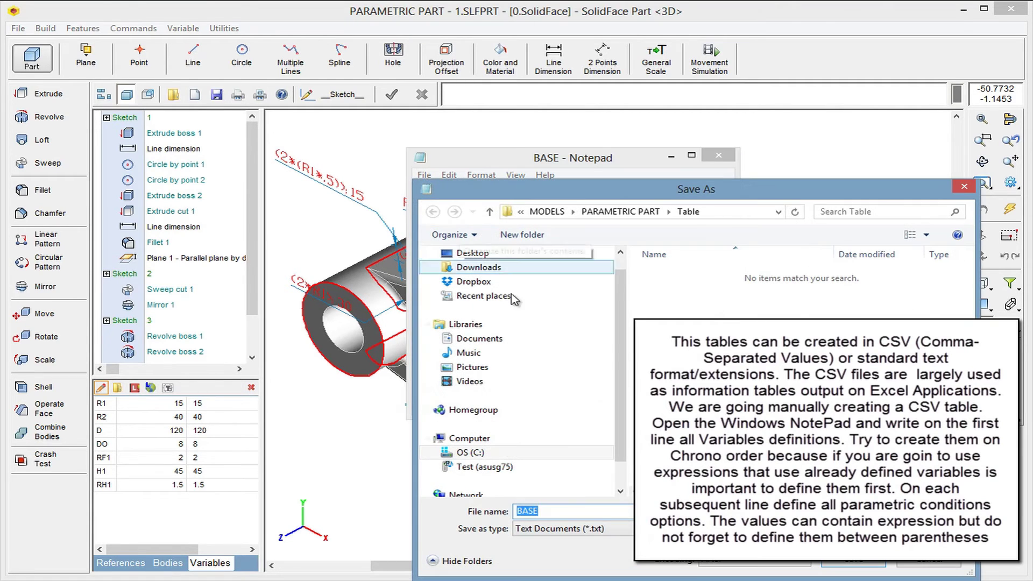
{"action": "left_click", "coordinate": [608, 531]}
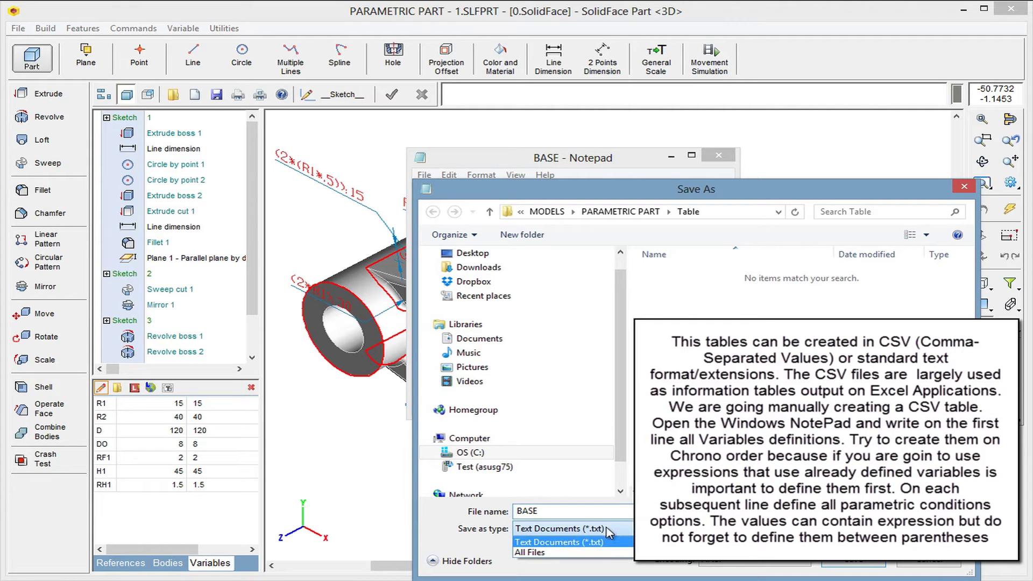
{"action": "left_click", "coordinate": [604, 554]}
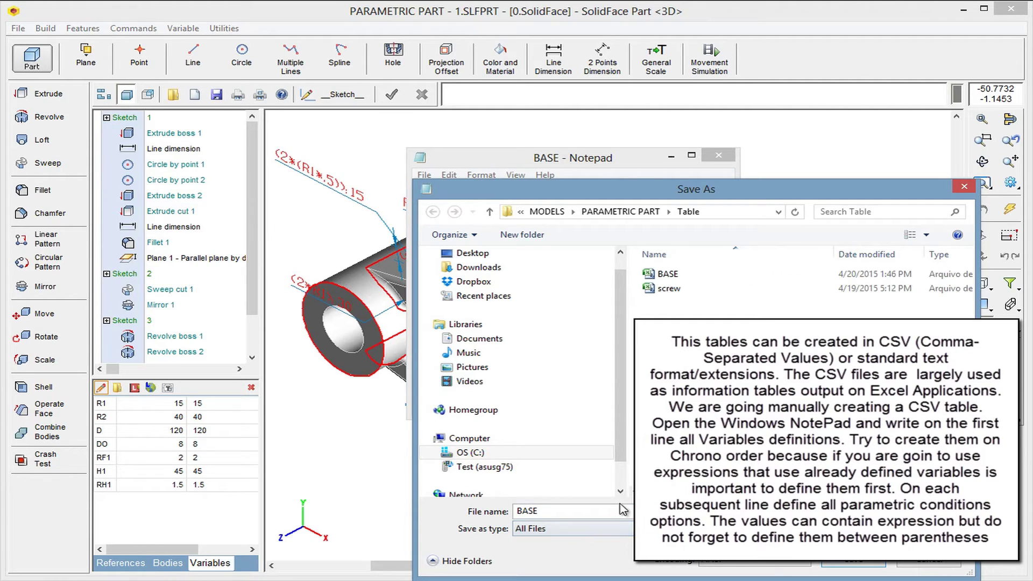
{"action": "left_click", "coordinate": [661, 279]}
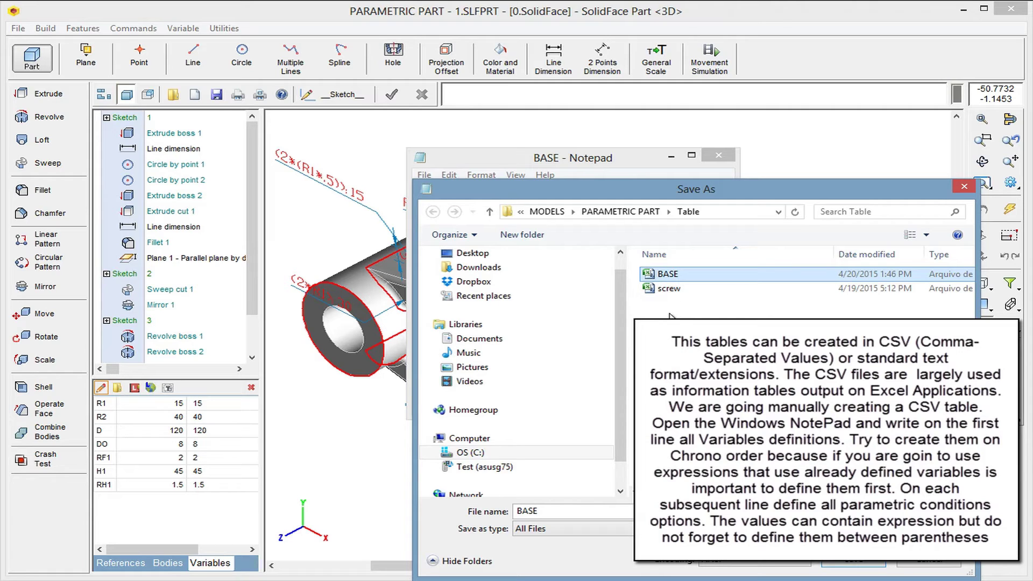
{"action": "left_click", "coordinate": [832, 560]}
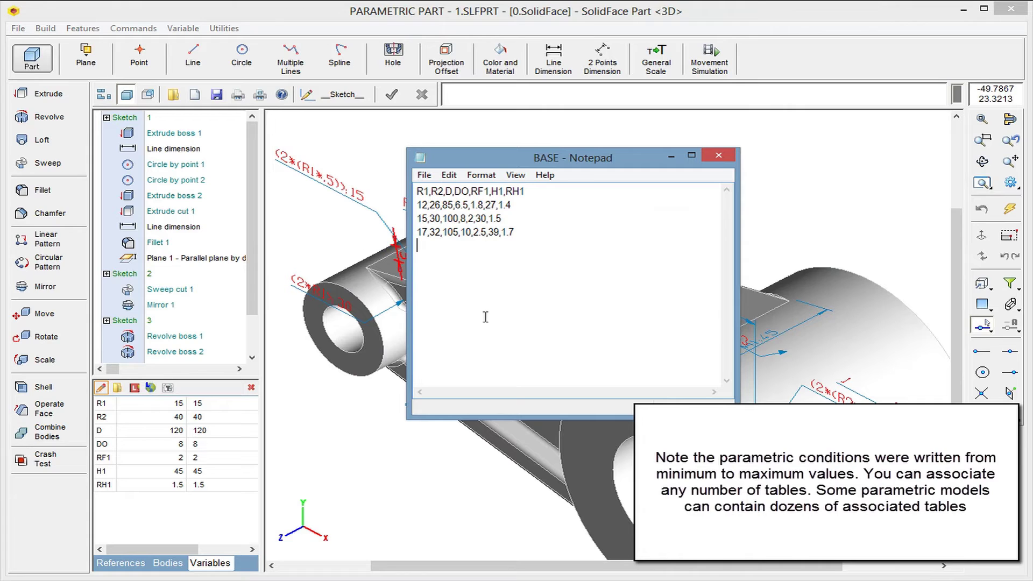
In SolidFace, define a table with question linked to BASE.CSV in the Table folder, using the question "Choose Type"
{"action": "left_click", "coordinate": [181, 28]}
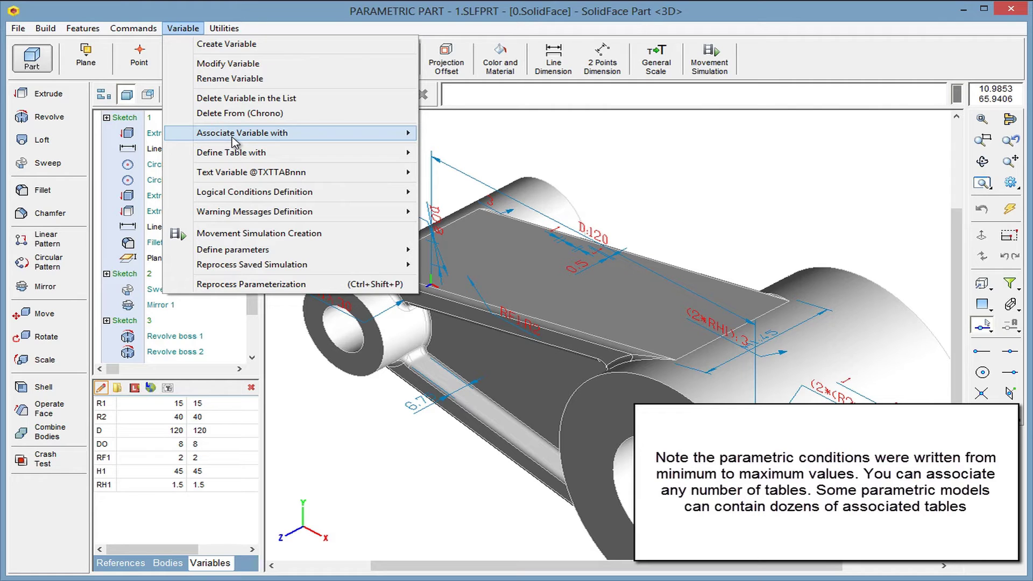
{"action": "mouse_move", "coordinate": [232, 141]}
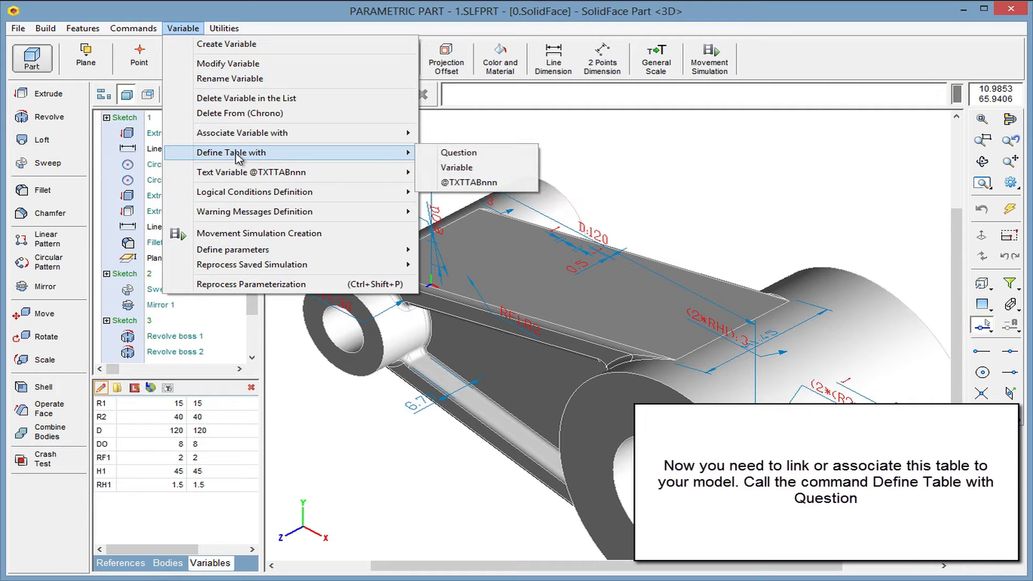
{"action": "left_click", "coordinate": [458, 153]}
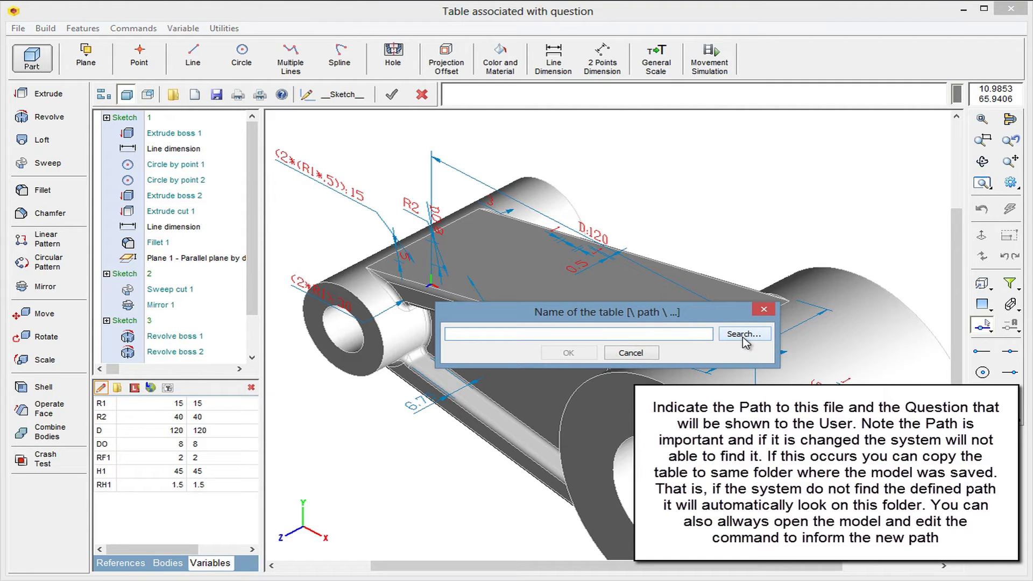
{"action": "left_click", "coordinate": [742, 337]}
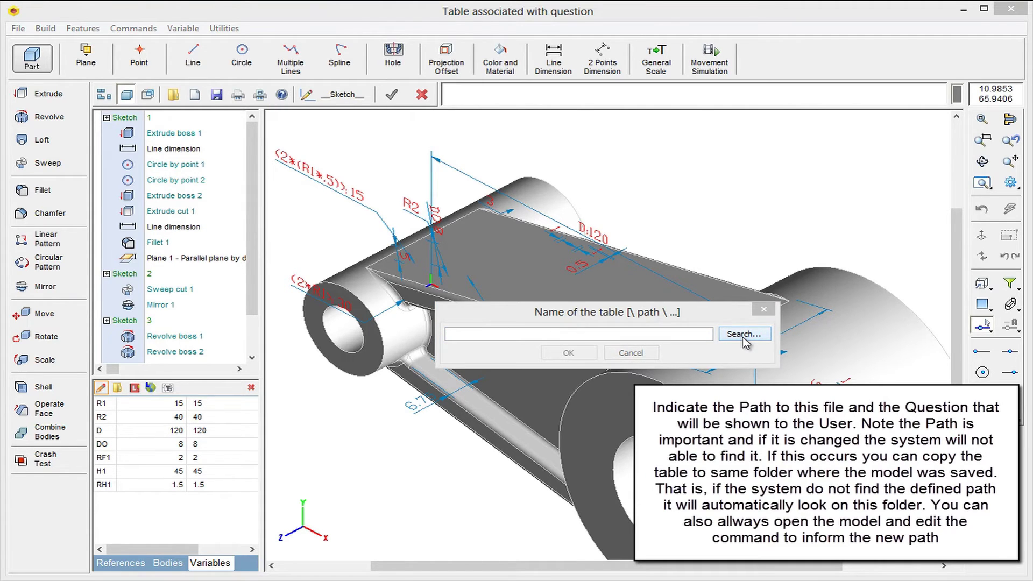
{"action": "left_click", "coordinate": [597, 460]}
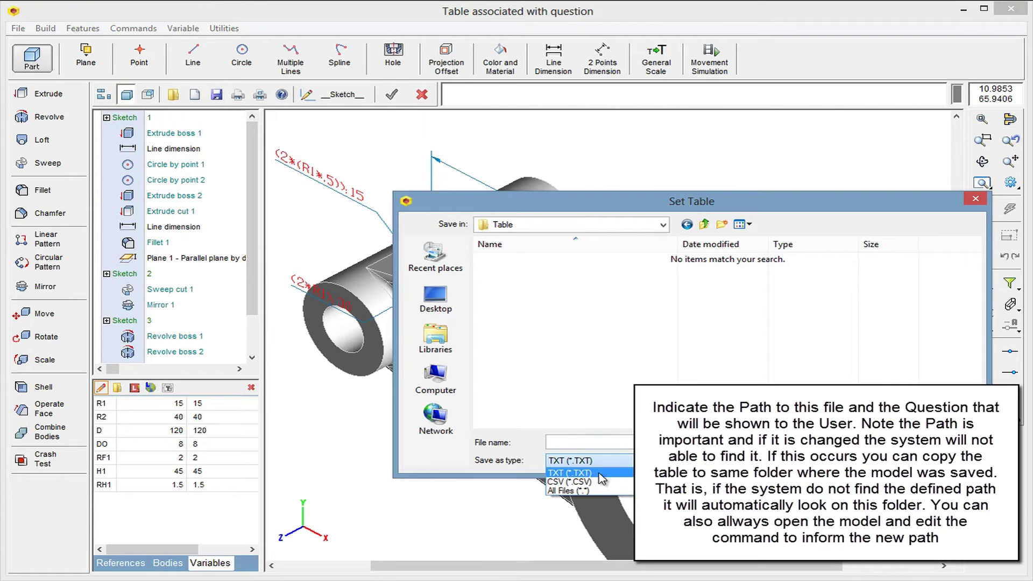
{"action": "left_click", "coordinate": [599, 480]}
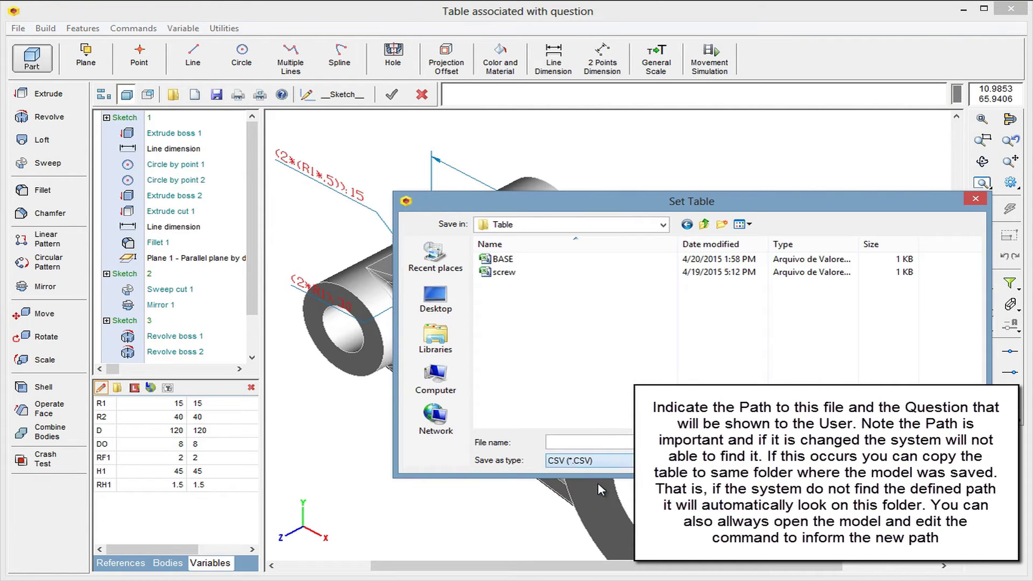
{"action": "left_click", "coordinate": [503, 258]}
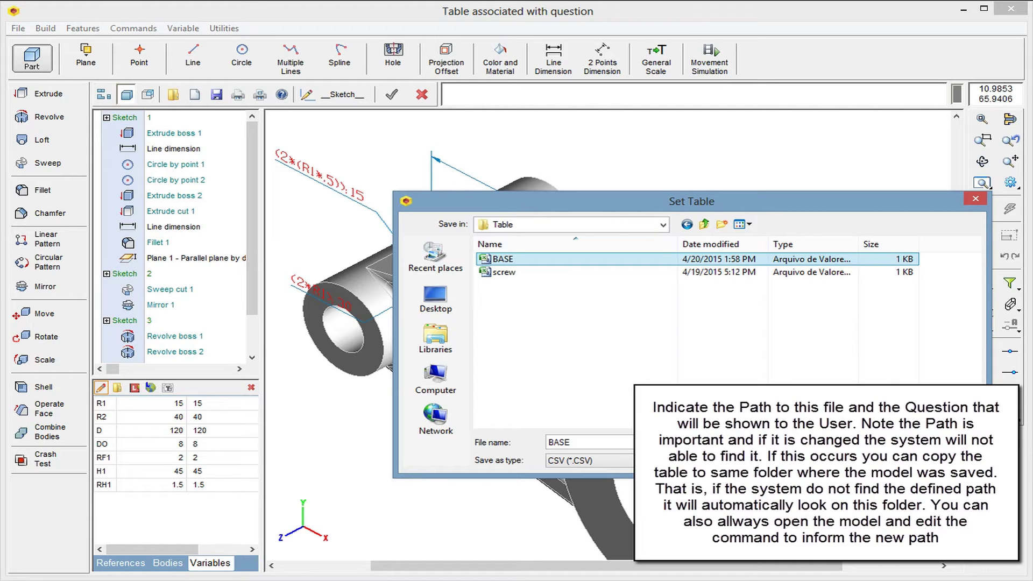
{"action": "left_click", "coordinate": [951, 442]}
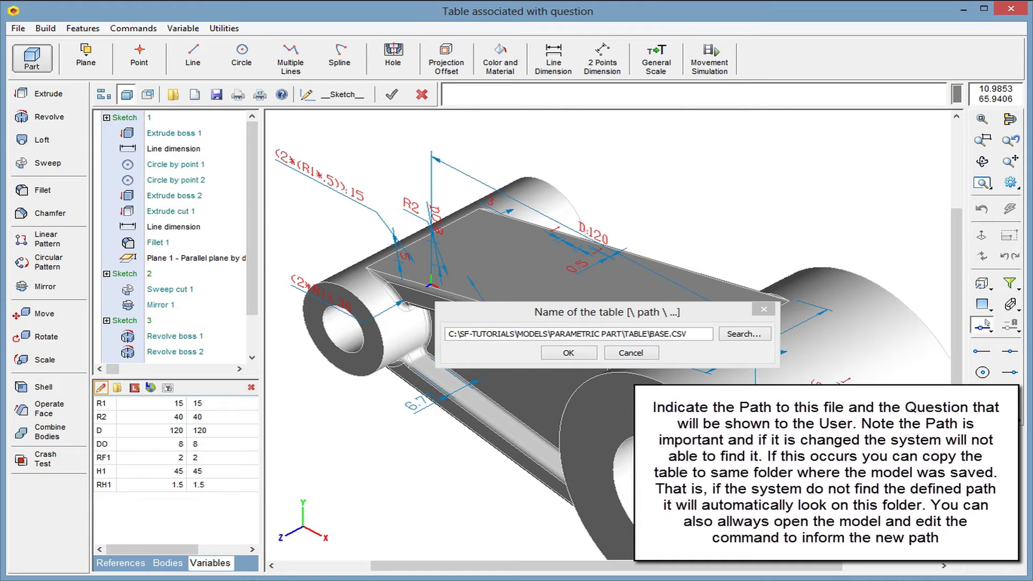
{"action": "left_click", "coordinate": [572, 354]}
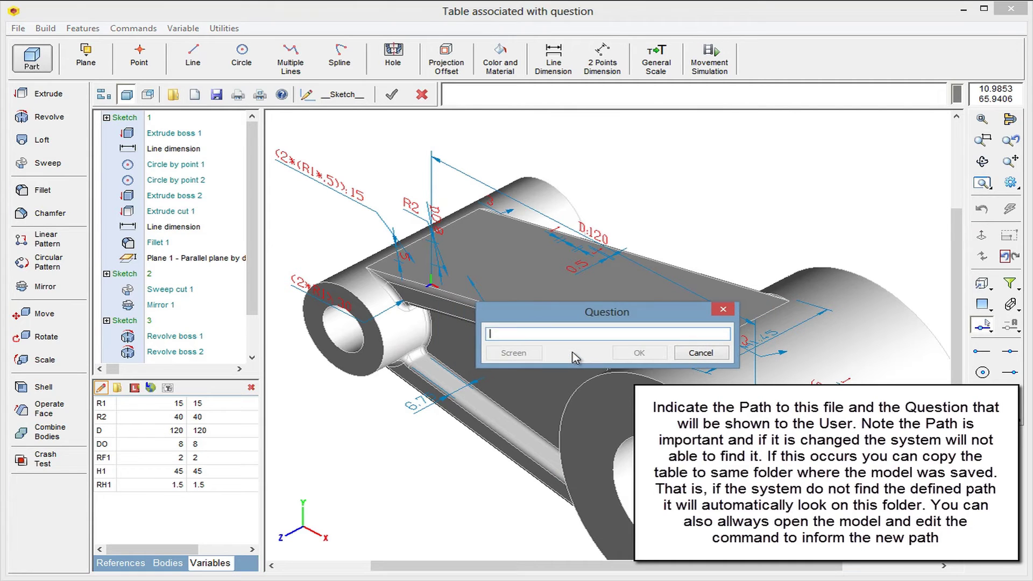
{"action": "type", "text": "Choose Type"}
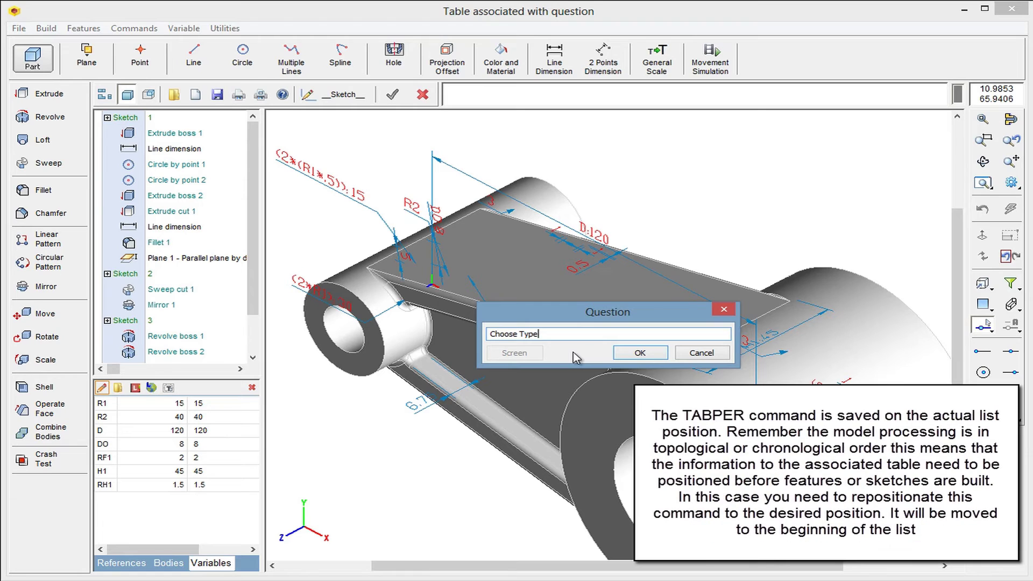
{"action": "key", "text": "Return"}
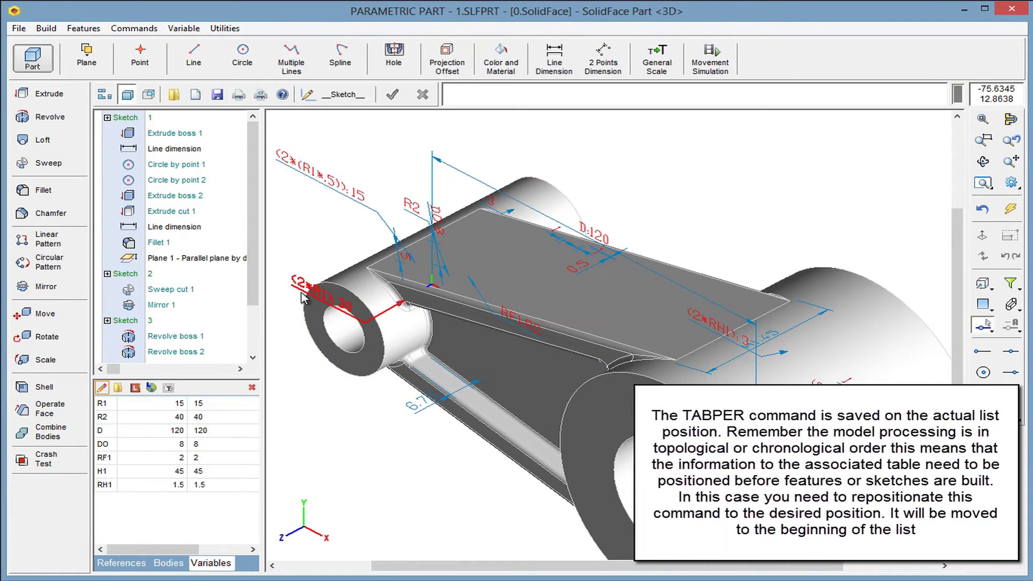
Relocate the TABPER table command from the end of the feature list to its beginning, before Sketch 1
{"action": "left_click_drag", "start_coordinate": [255, 282], "coordinate": [255, 338]}
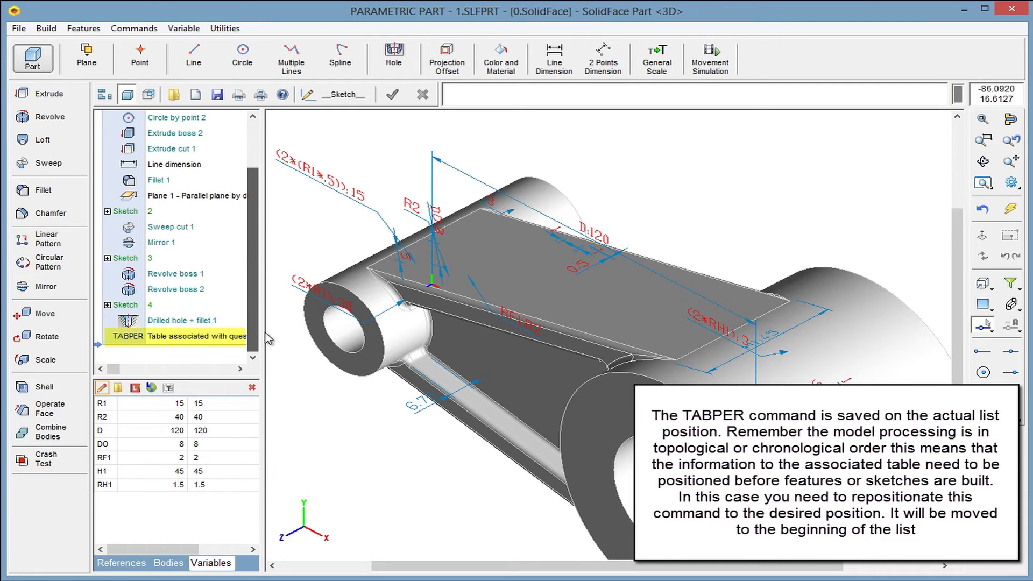
{"action": "left_click", "coordinate": [224, 336]}
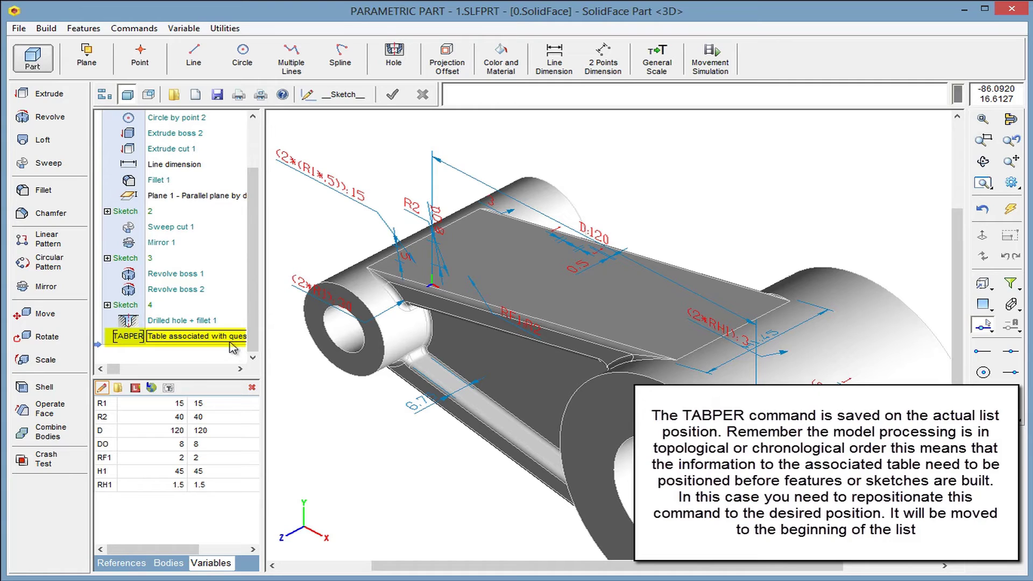
{"action": "left_click", "coordinate": [228, 340]}
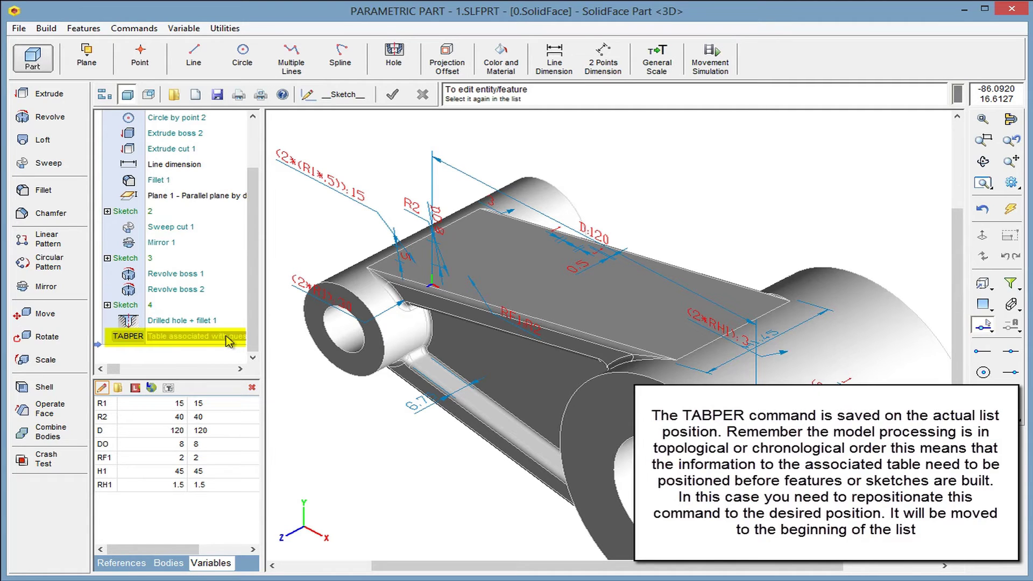
{"action": "right_click", "coordinate": [229, 341]}
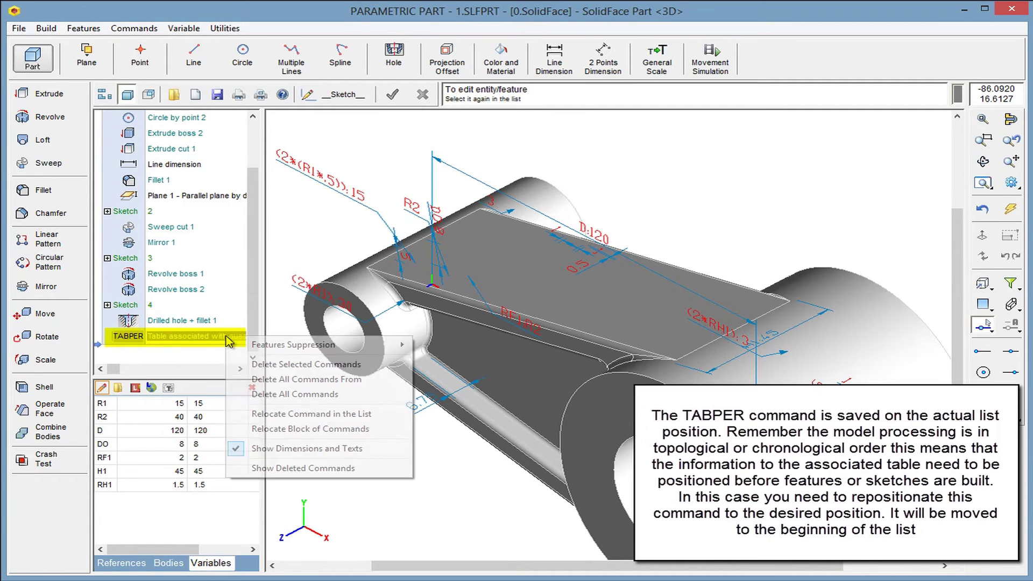
{"action": "left_click", "coordinate": [271, 413]}
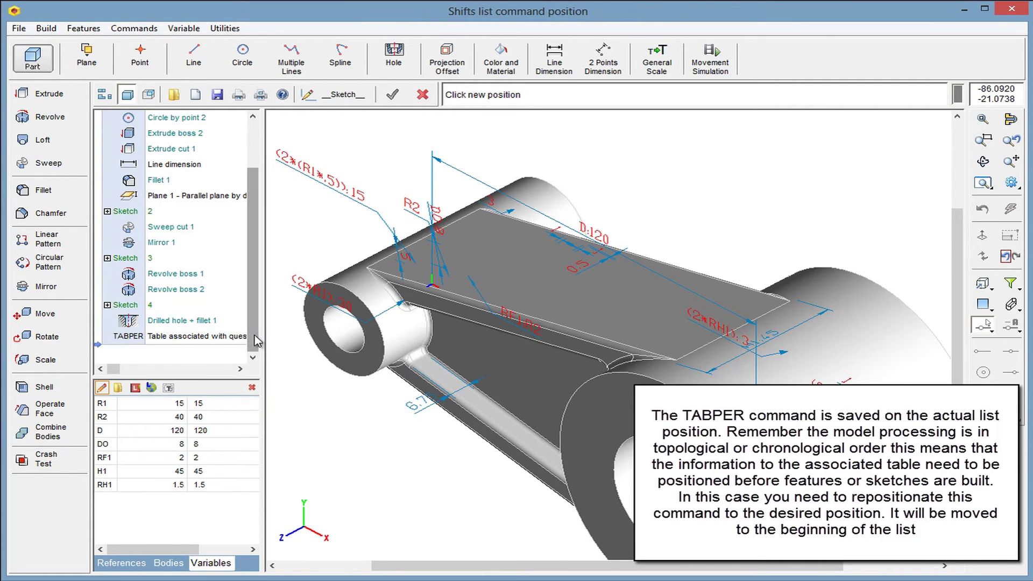
{"action": "scroll", "coordinate": [256, 339], "scroll_direction": "up", "scroll_amount": 2}
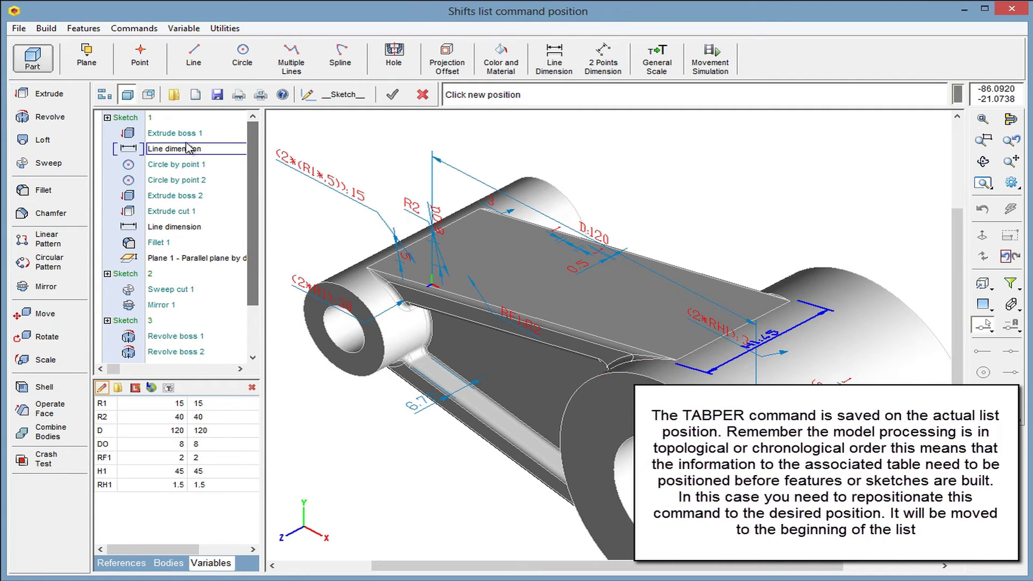
{"action": "left_click", "coordinate": [138, 119]}
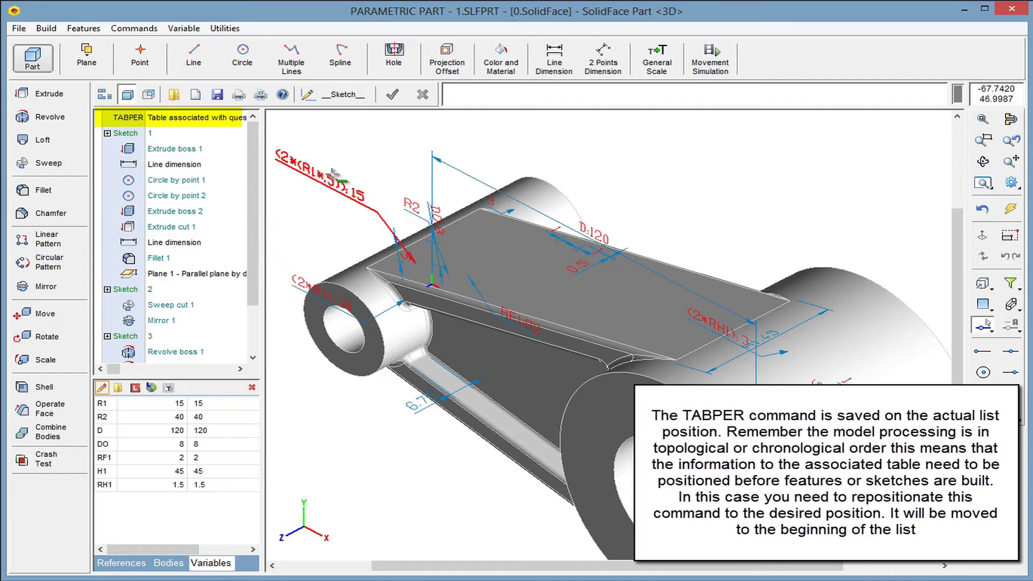
{"action": "left_click", "coordinate": [236, 119]}
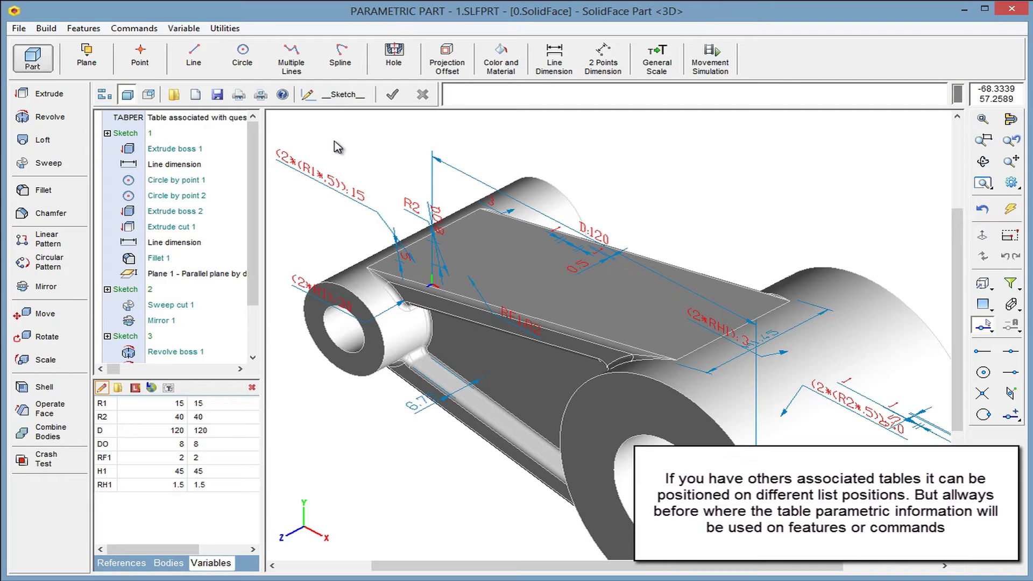
Reprocess the parameterization using the table row with R1 17, R2 32 and D 105
{"action": "left_click", "coordinate": [184, 30]}
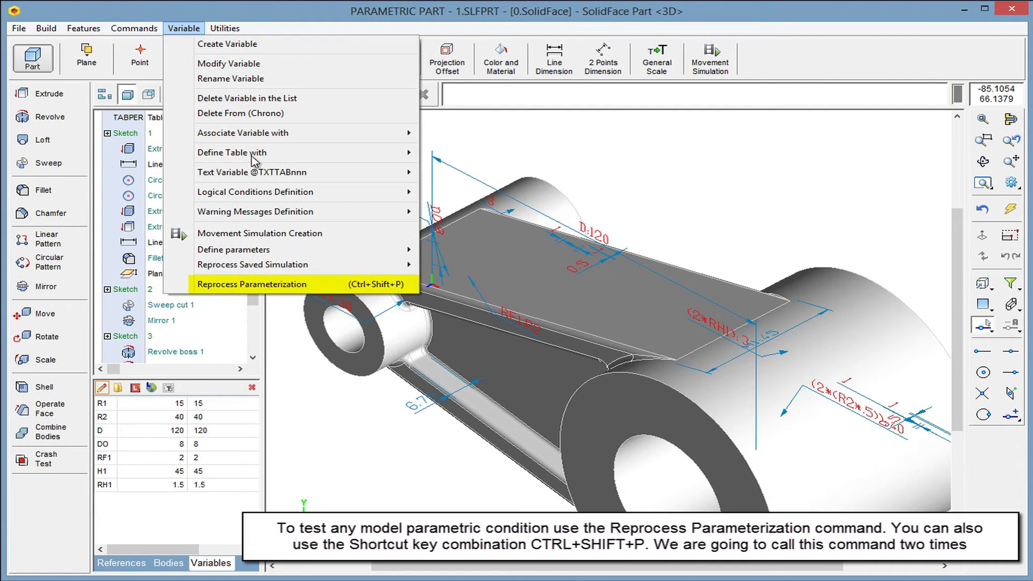
{"action": "left_click", "coordinate": [285, 285]}
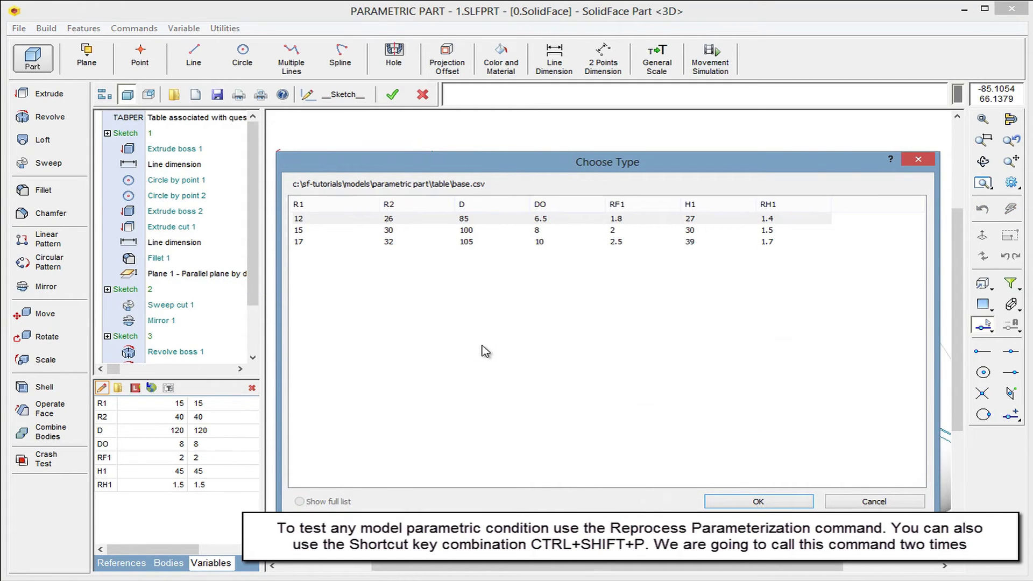
{"action": "left_click", "coordinate": [394, 242]}
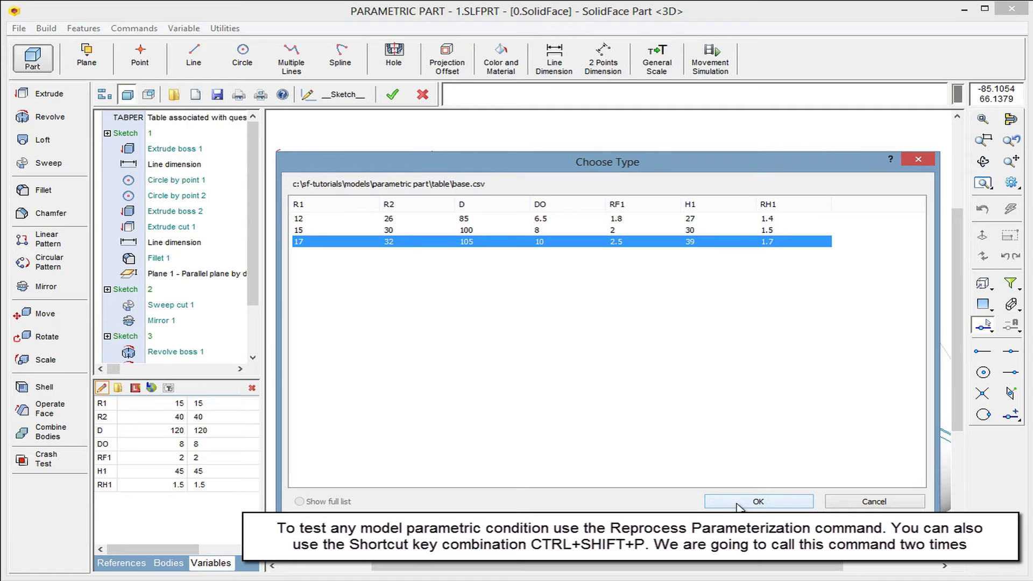
{"action": "left_click", "coordinate": [758, 501]}
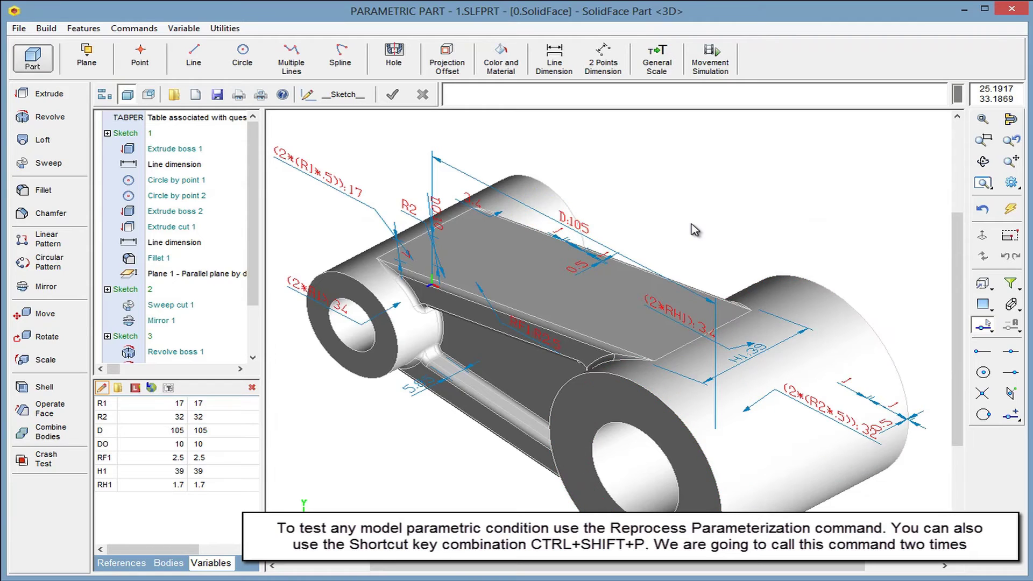
Reprocess the parameterization again using the table row with R1 12, R2 26 and D 85
{"action": "key", "text": "ctrl+shift+p"}
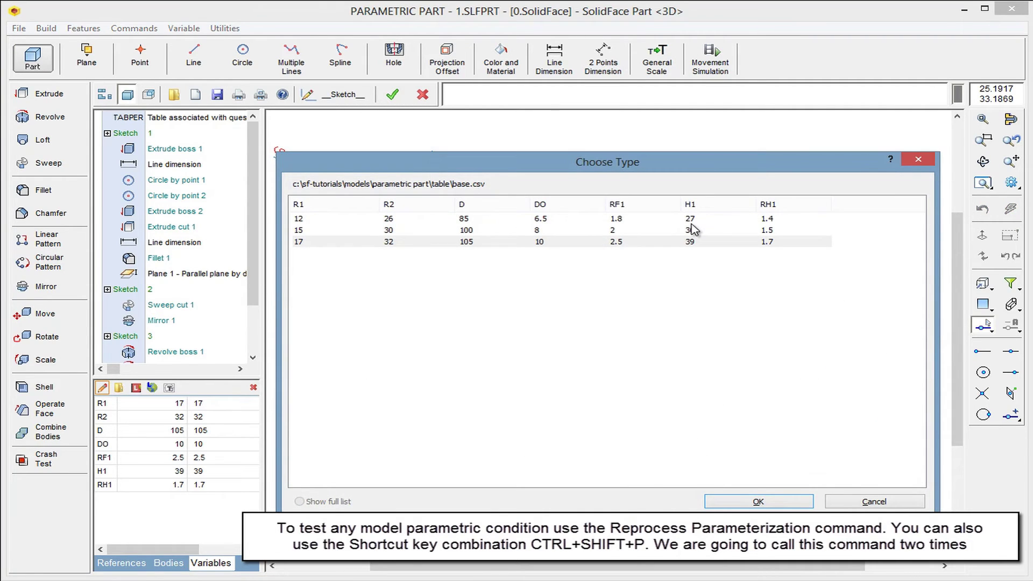
{"action": "left_click", "coordinate": [691, 224]}
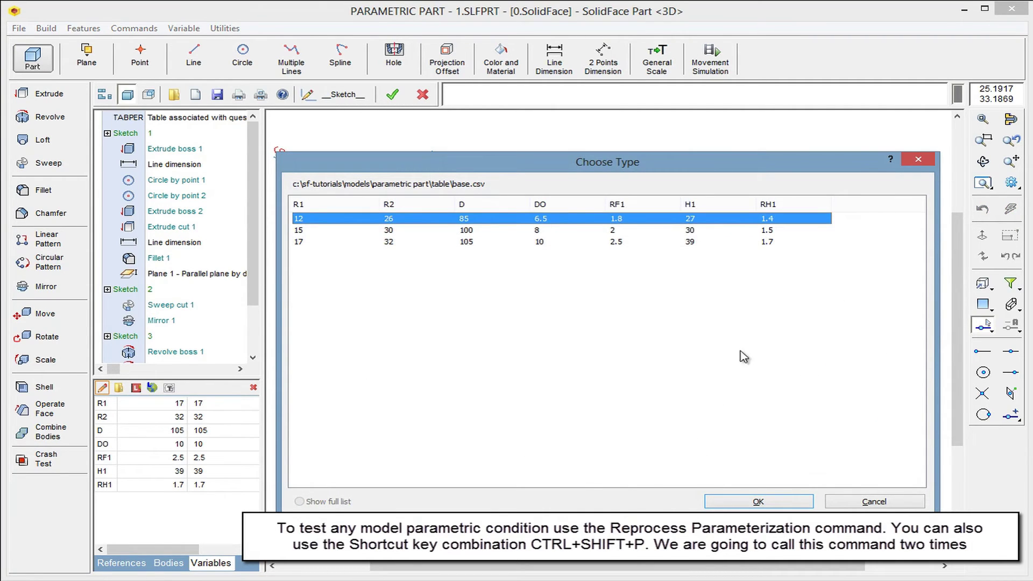
{"action": "left_click", "coordinate": [759, 501]}
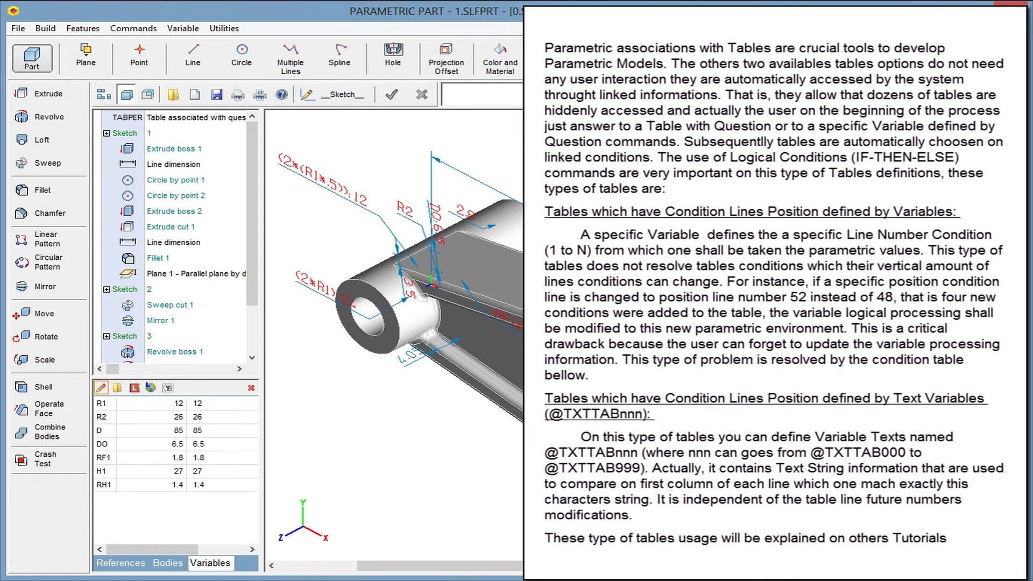
{"action": "left_click", "coordinate": [190, 31]}
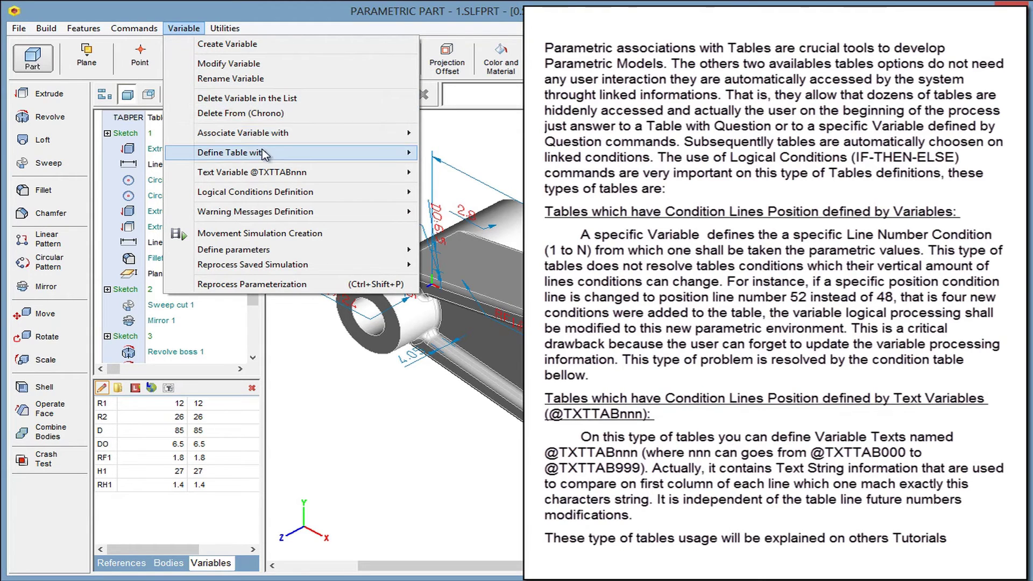
{"action": "mouse_move", "coordinate": [267, 154]}
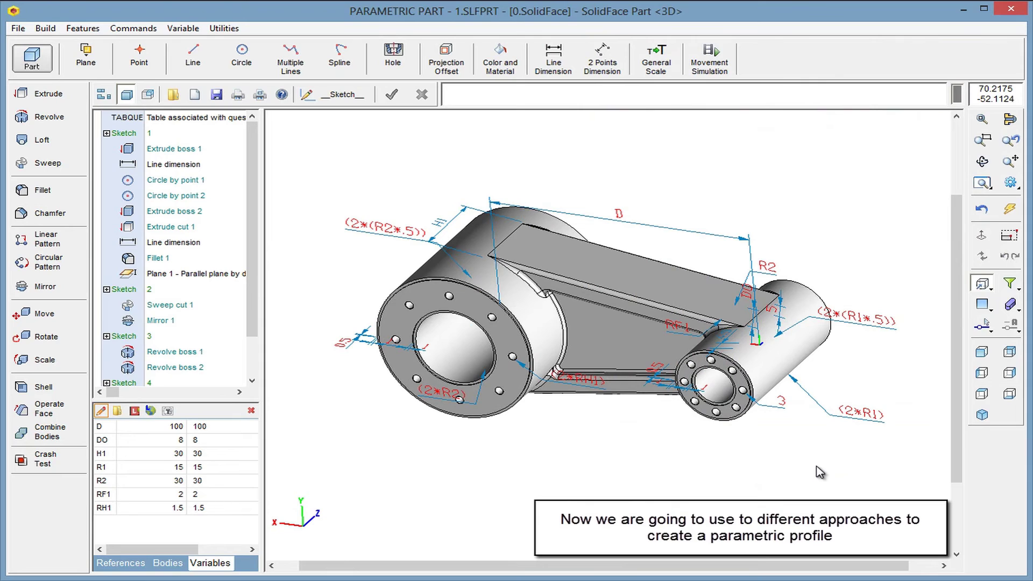
Start a sketch on the YZ Right Plane and cut the part with a temporary section through that plane
{"action": "left_click", "coordinate": [123, 563]}
{"action": "left_click", "coordinate": [231, 425]}
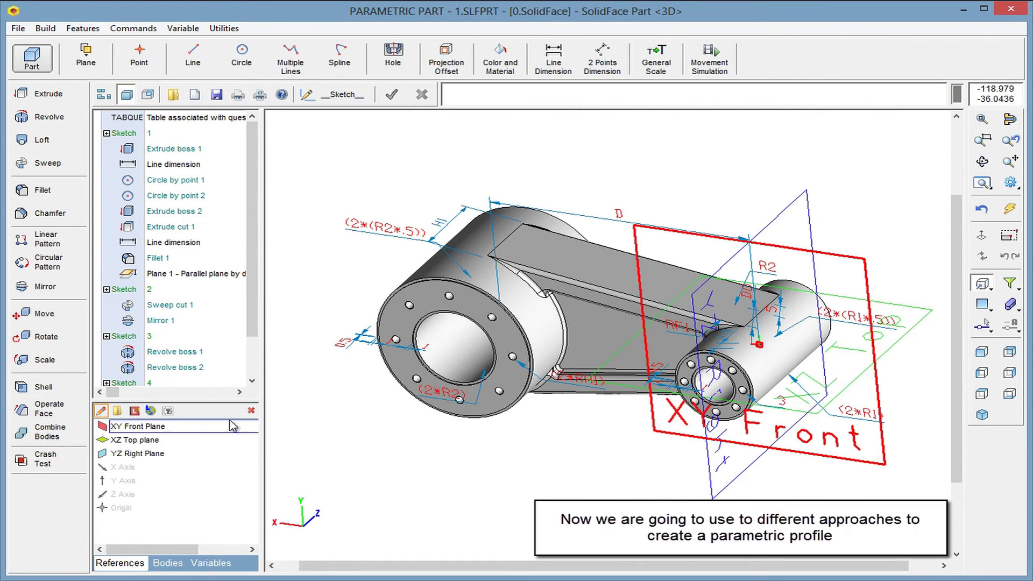
{"action": "left_click", "coordinate": [167, 453]}
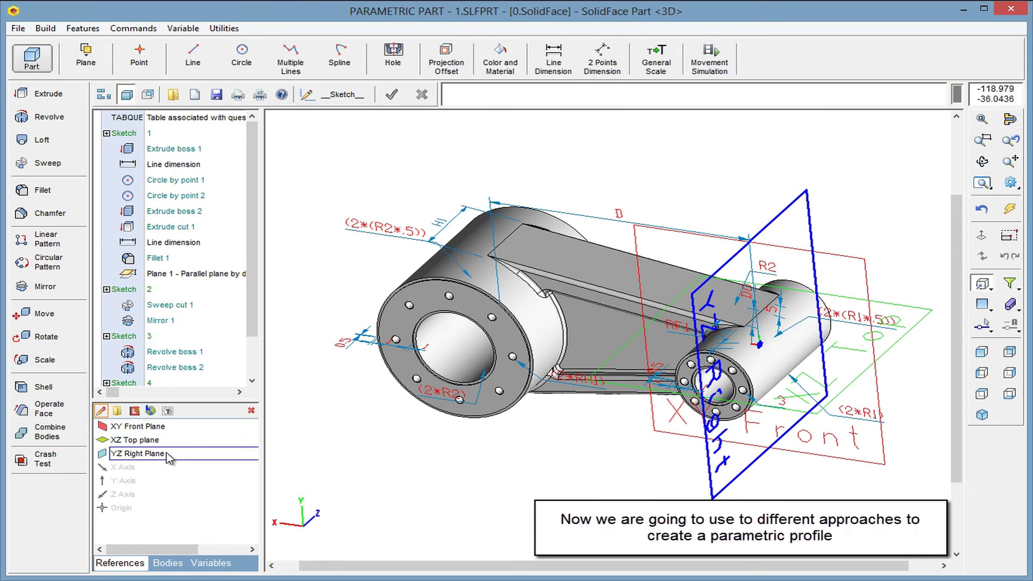
{"action": "double_click", "coordinate": [166, 454]}
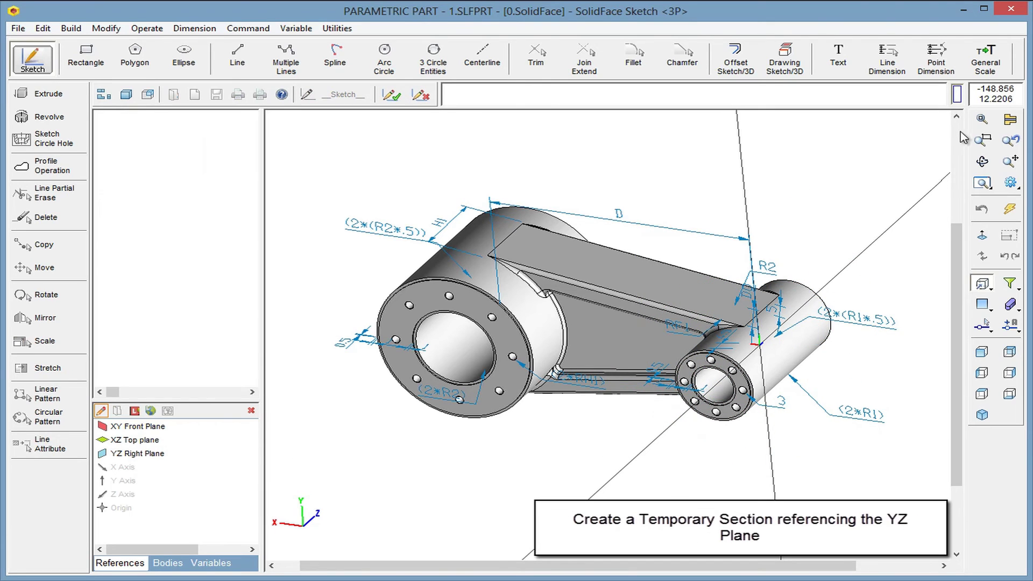
{"action": "left_click", "coordinate": [1011, 123]}
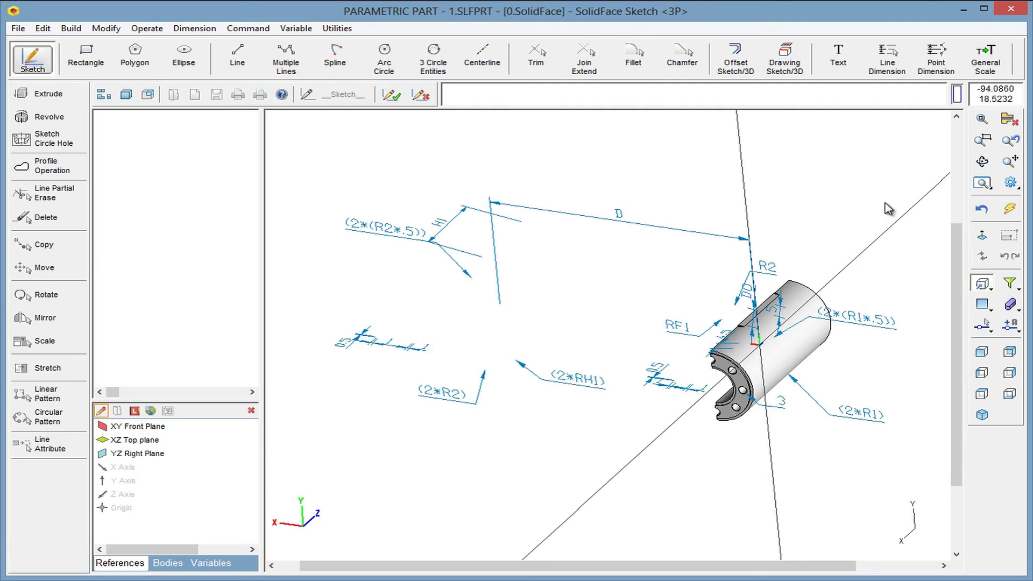
Filter the display to hide both the sketch dimensions and the 3D dimensions
{"action": "left_click", "coordinate": [1018, 285]}
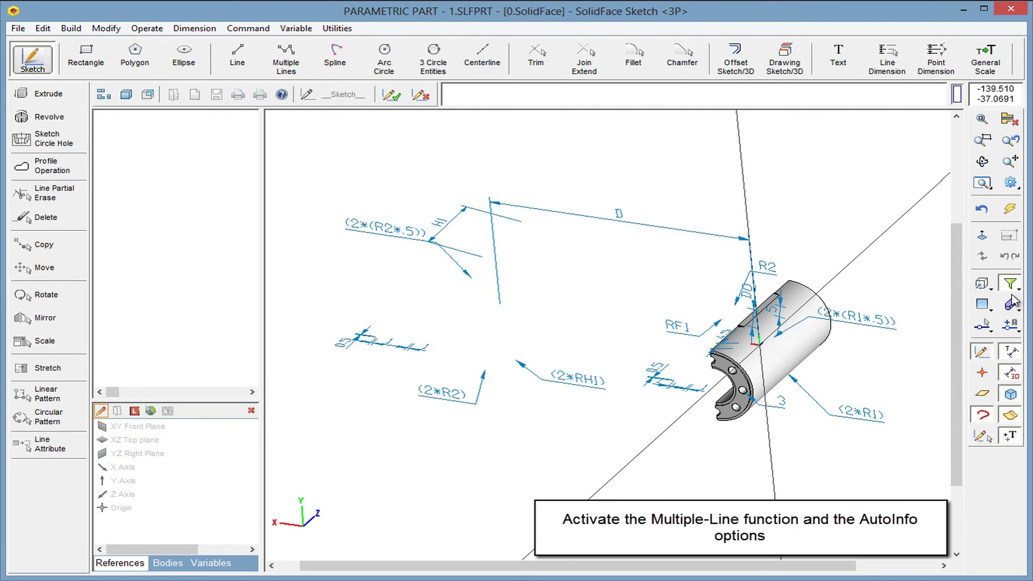
{"action": "left_click", "coordinate": [1013, 353]}
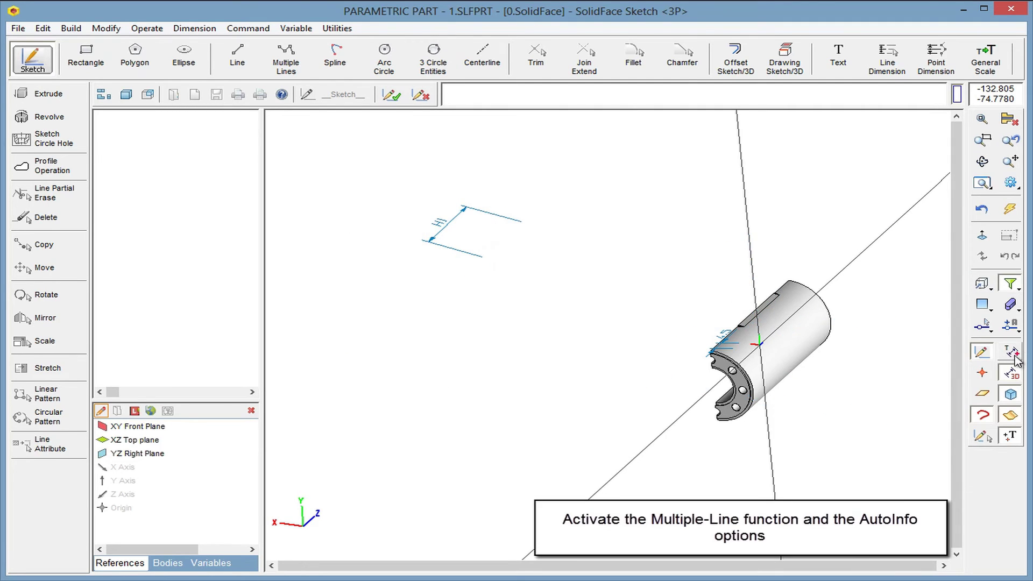
{"action": "left_click", "coordinate": [1011, 373]}
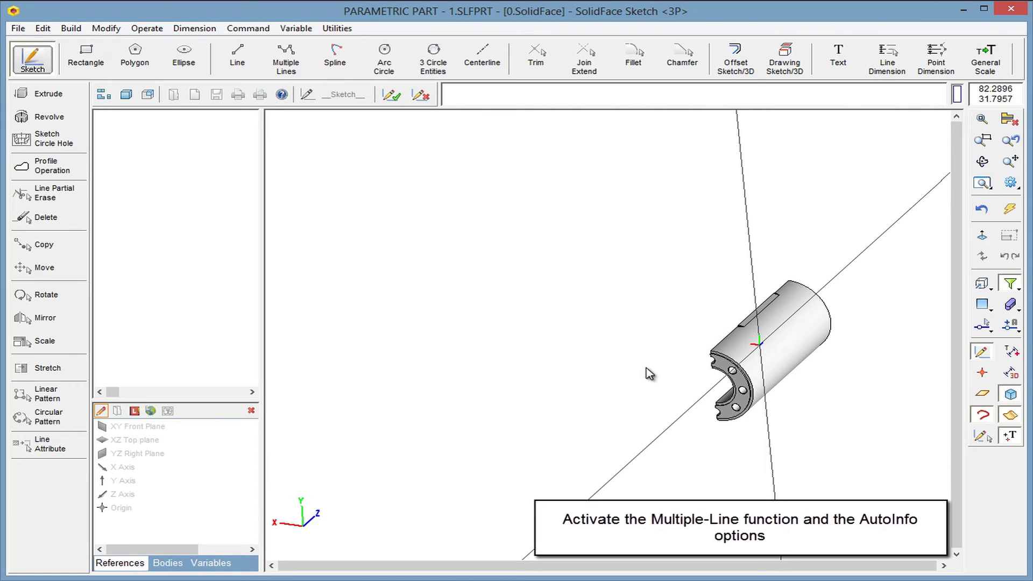
Using Multiple Lines with AutoInfo and automatic dimensioning, draw a closed profile from the axis along the small boss's stepped end face to its outer edge
{"action": "middle_click_drag", "start_coordinate": [650, 369], "coordinate": [791, 411]}
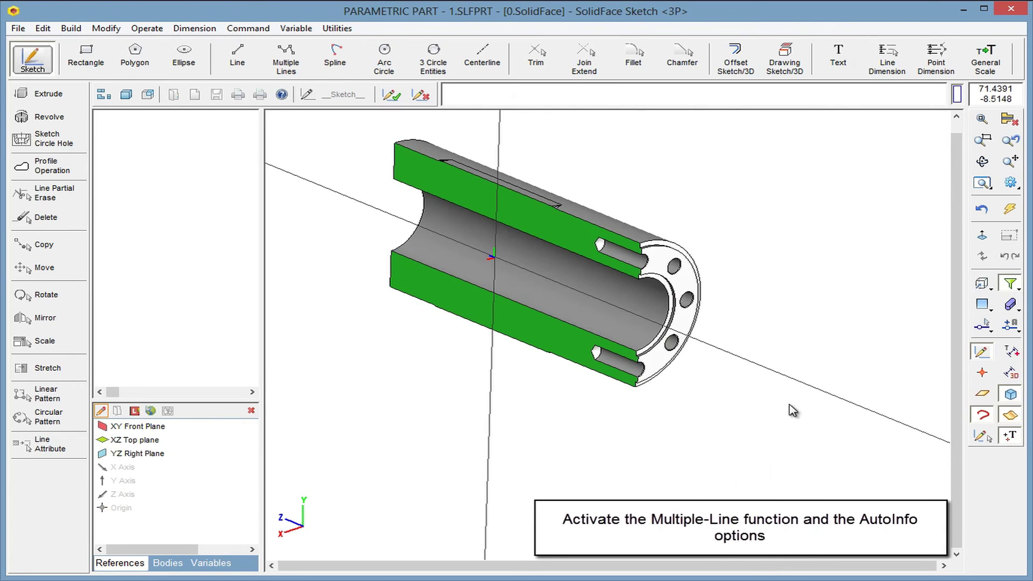
{"action": "left_click", "coordinate": [984, 141]}
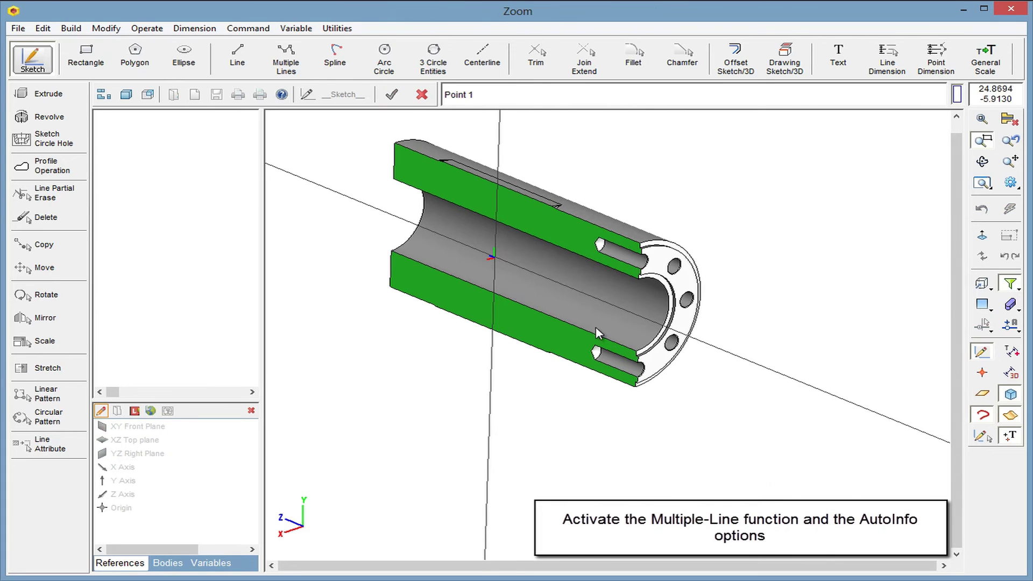
{"action": "left_click", "coordinate": [583, 337]}
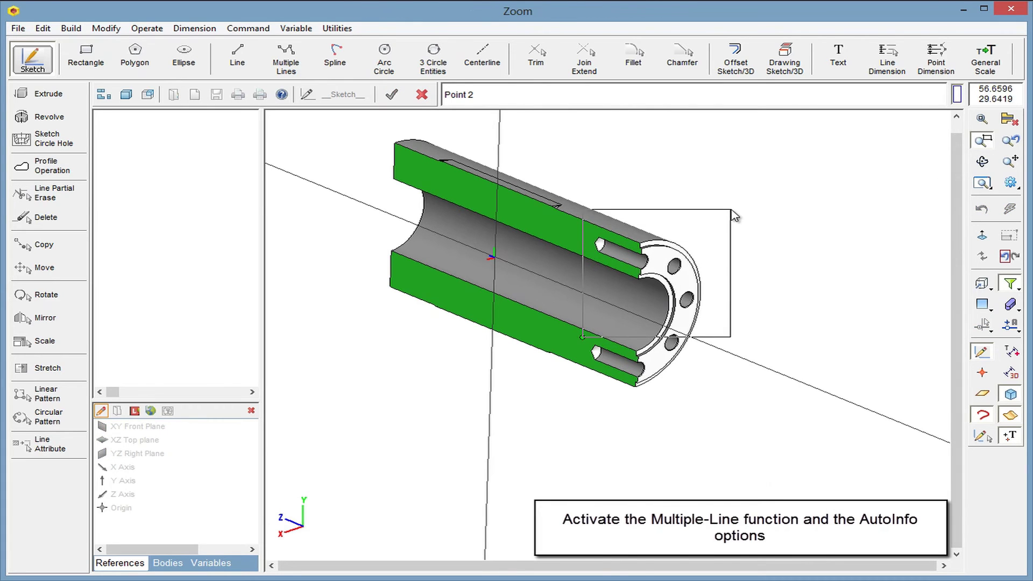
{"action": "left_click", "coordinate": [733, 215]}
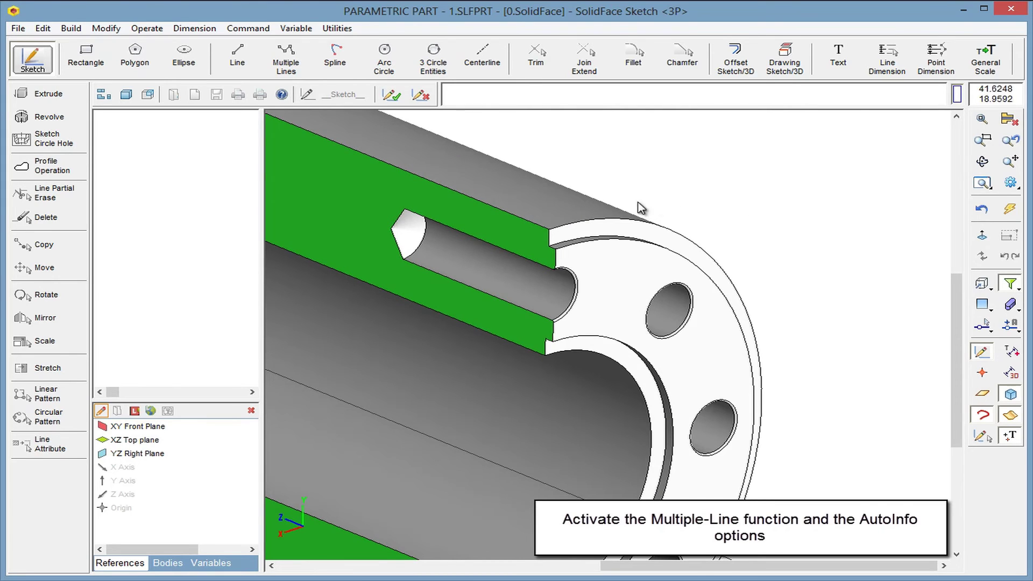
{"action": "left_click", "coordinate": [280, 69]}
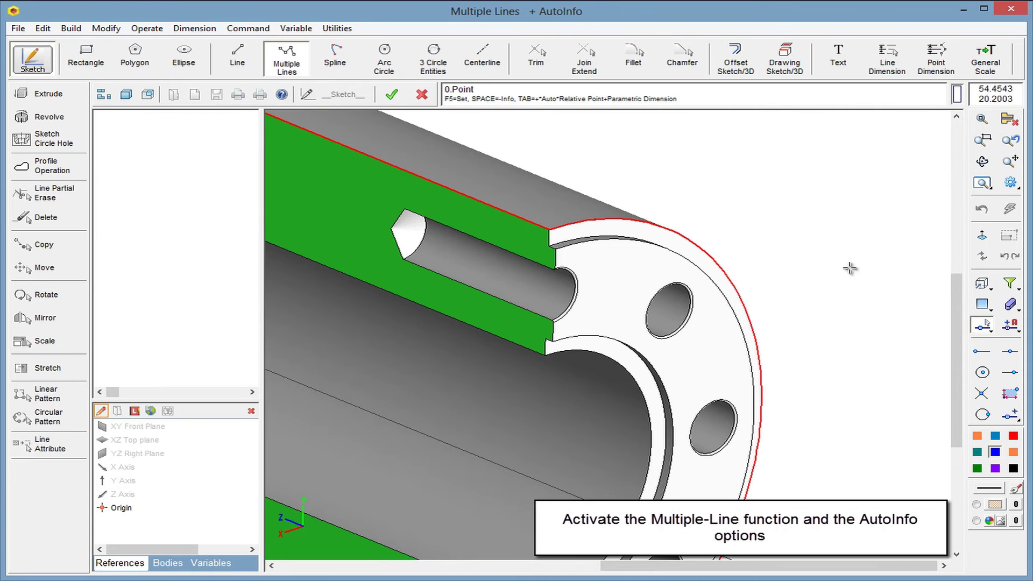
{"action": "left_click", "coordinate": [1010, 326]}
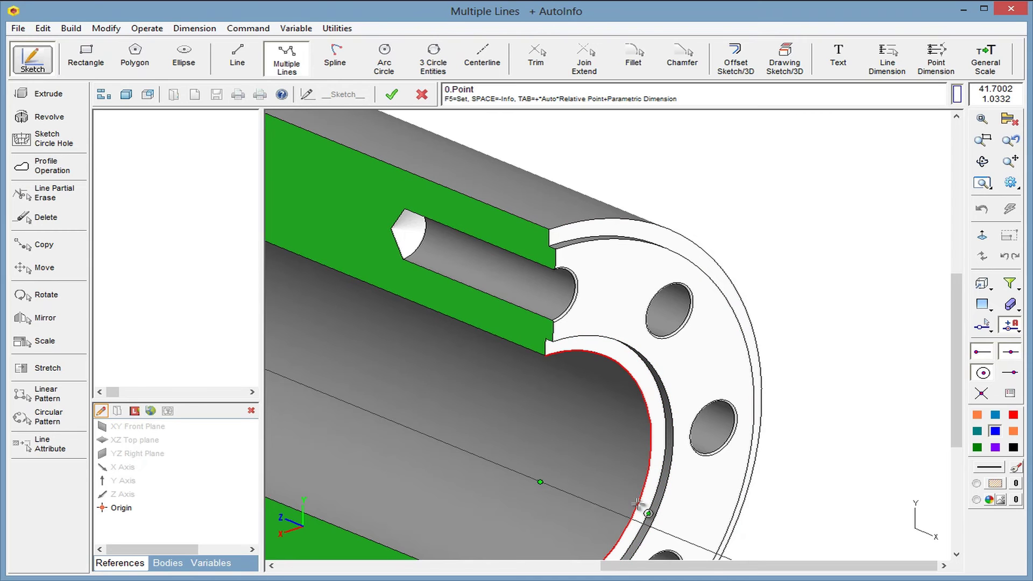
{"action": "left_click", "coordinate": [540, 482]}
{"action": "scroll", "coordinate": [560, 341], "scroll_direction": "up", "scroll_amount": 2}
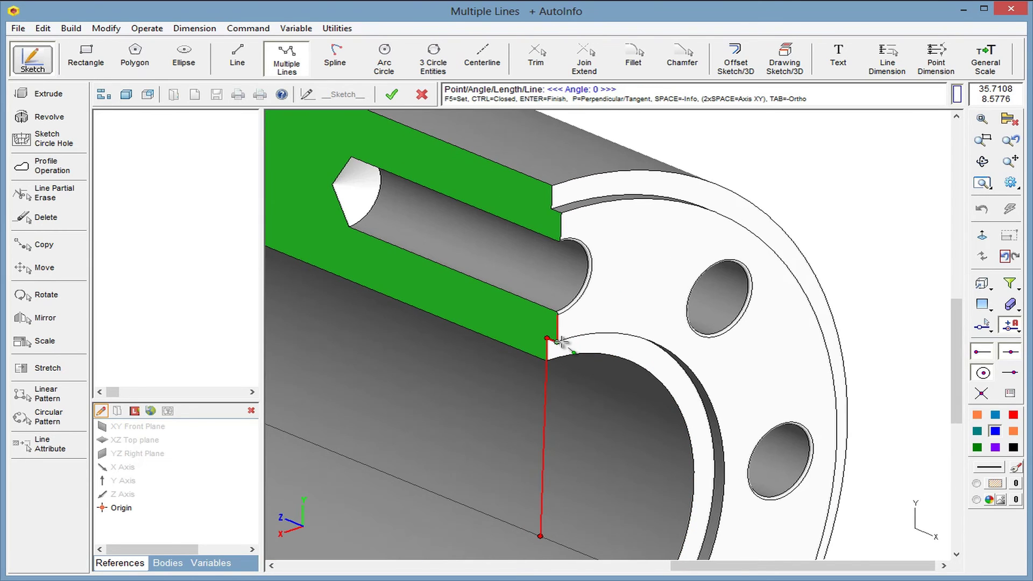
{"action": "left_click", "coordinate": [557, 341]}
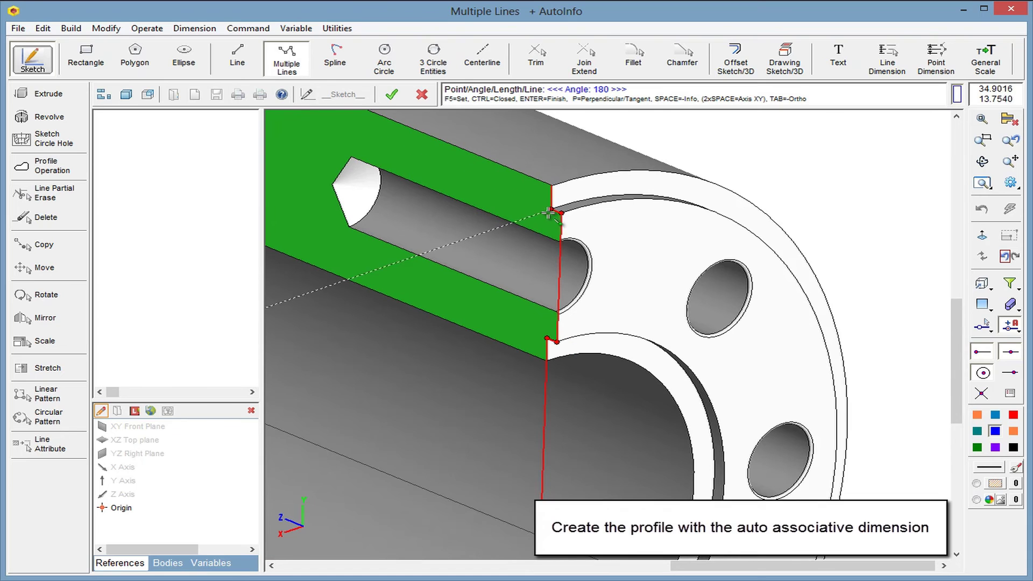
{"action": "left_click", "coordinate": [561, 213]}
{"action": "left_click", "coordinate": [551, 209]}
{"action": "left_click", "coordinate": [552, 186]}
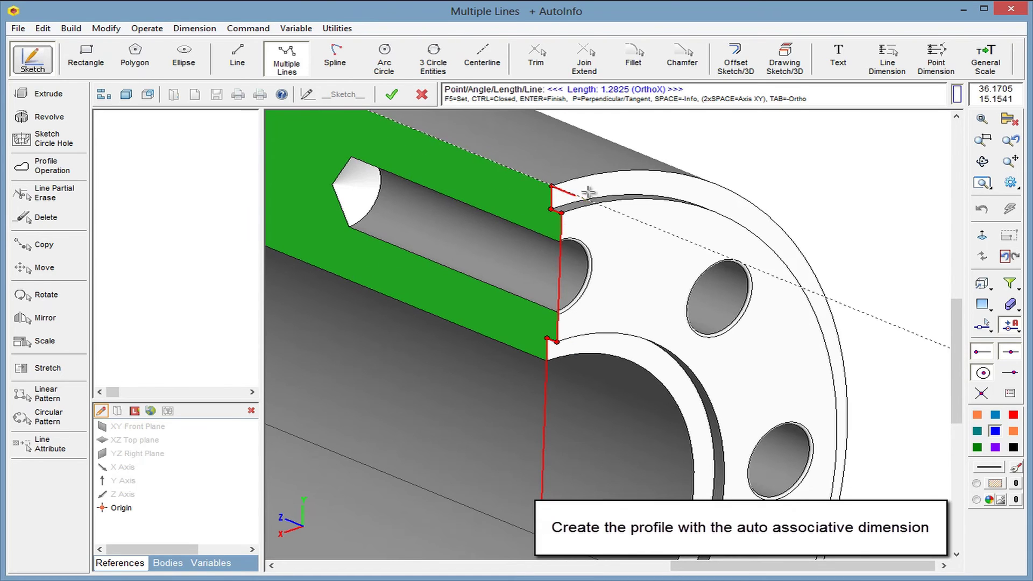
{"action": "left_click", "coordinate": [617, 213]}
{"action": "left_click", "coordinate": [541, 510]}
{"action": "key", "text": "ctrl"}
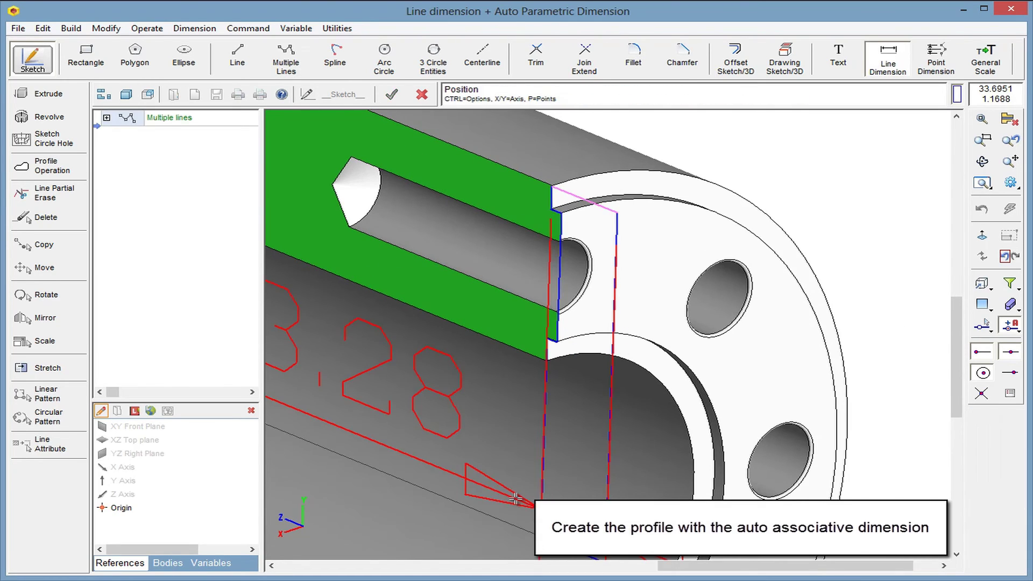
Place the profile's thickness dimension above the cylinder and turn off the temporary section
{"action": "scroll", "coordinate": [566, 304], "scroll_direction": "down", "scroll_amount": 2}
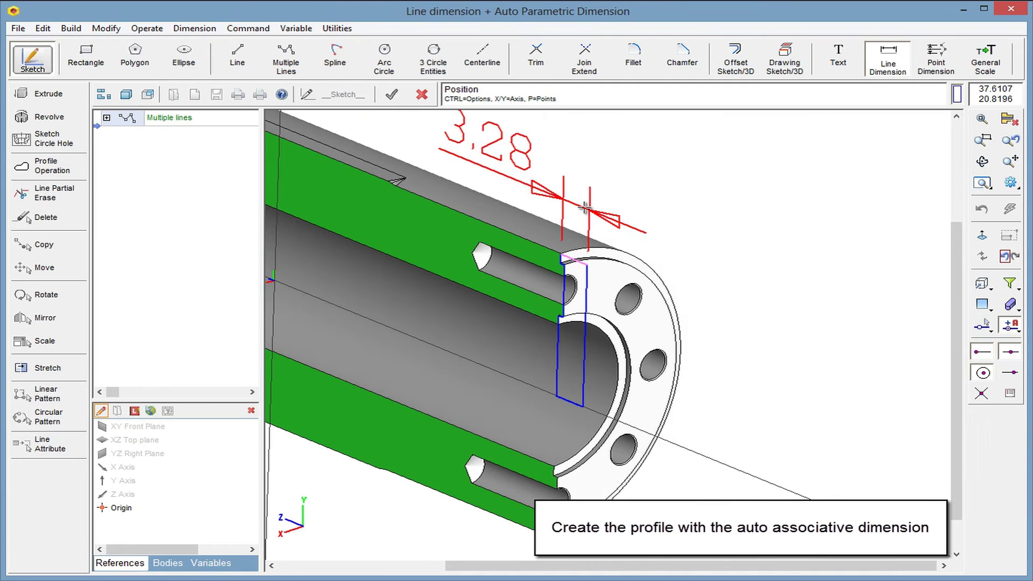
{"action": "left_click", "coordinate": [584, 207]}
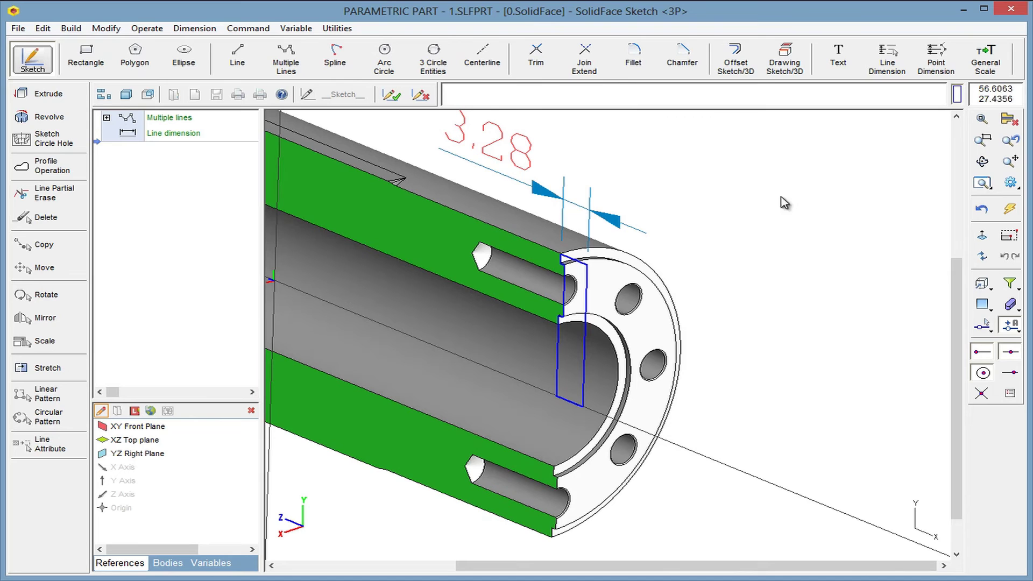
{"action": "left_click", "coordinate": [1003, 122]}
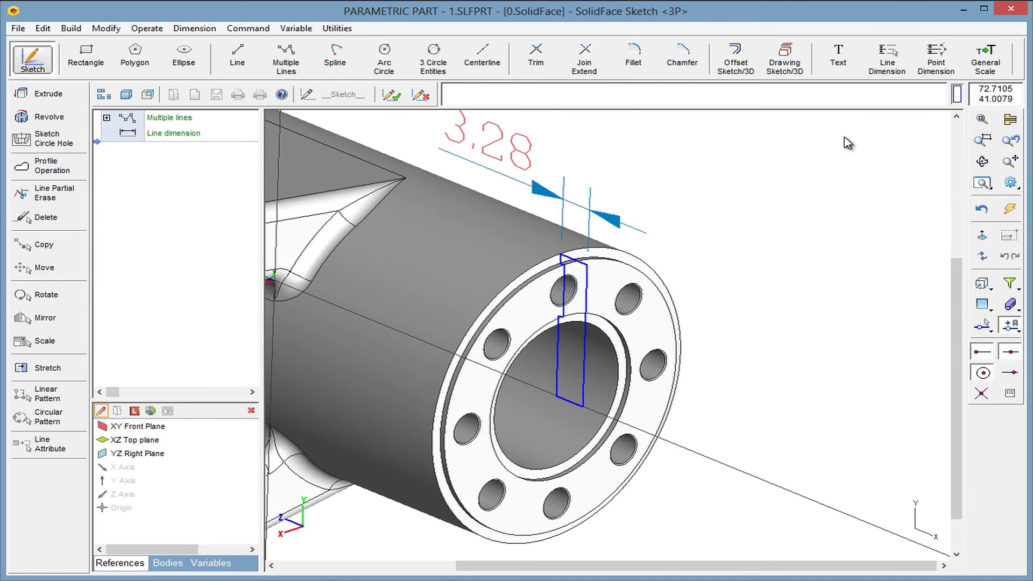
Assign the variable T with a value of 3 to the profile's thickness dimension
{"action": "double_click", "coordinate": [539, 181]}
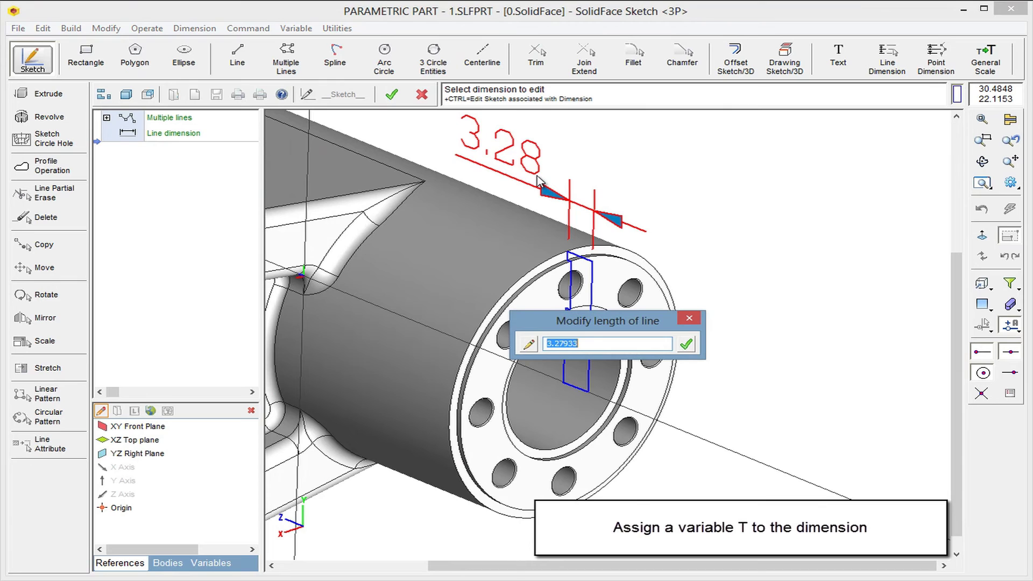
{"action": "type", "text": "T"}
{"action": "key", "text": "Return"}
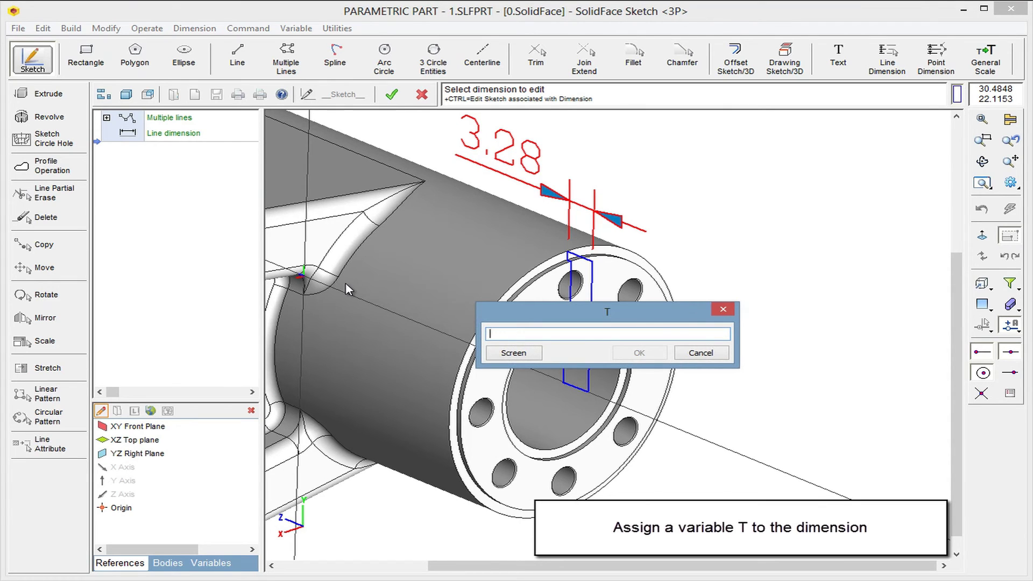
{"action": "type", "text": "3"}
{"action": "key", "text": "Return"}
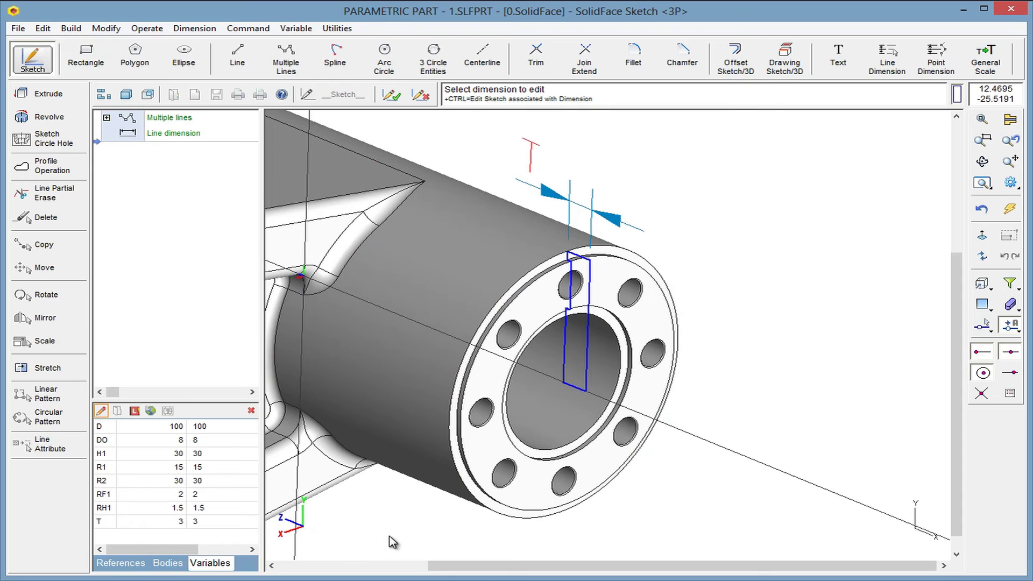
Revolve the profile fully about its rotation axis to create the cover plate
{"action": "left_click", "coordinate": [54, 119]}
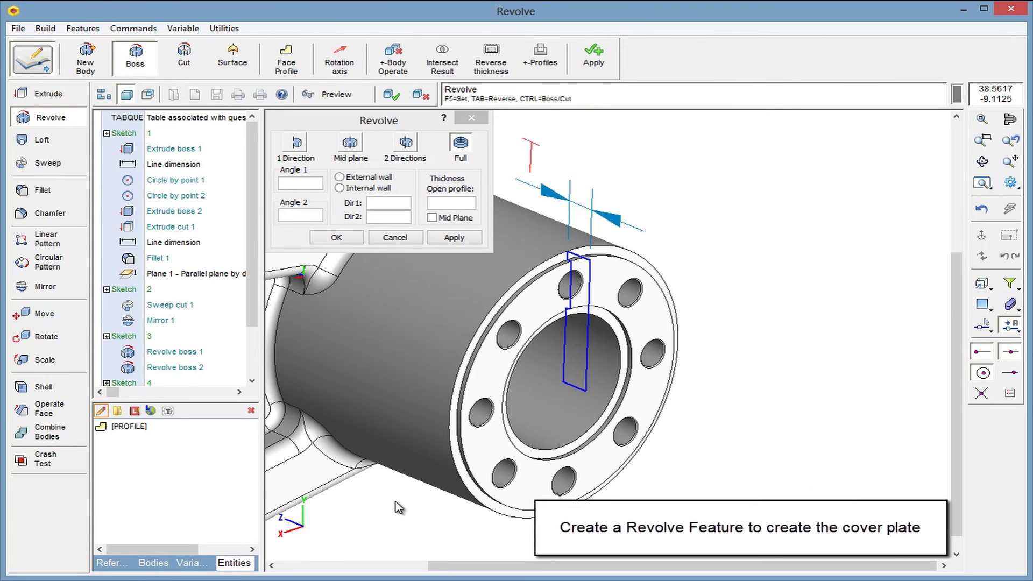
{"action": "left_click", "coordinate": [339, 58]}
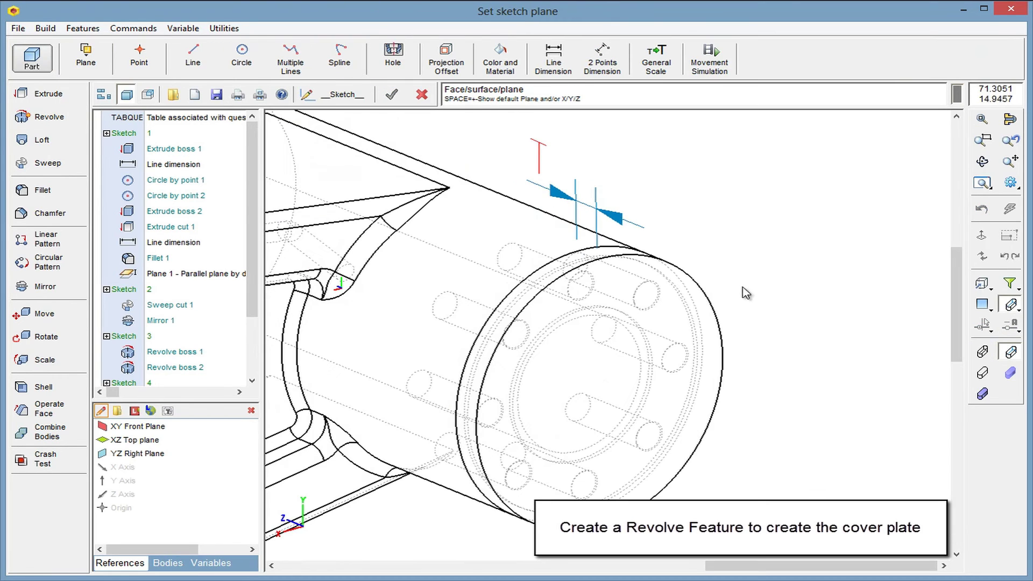
Start a sketch on the cover plate's outer face and draw a circle about 5.5 in diameter centred on a bolt hole
{"action": "left_click", "coordinate": [678, 325]}
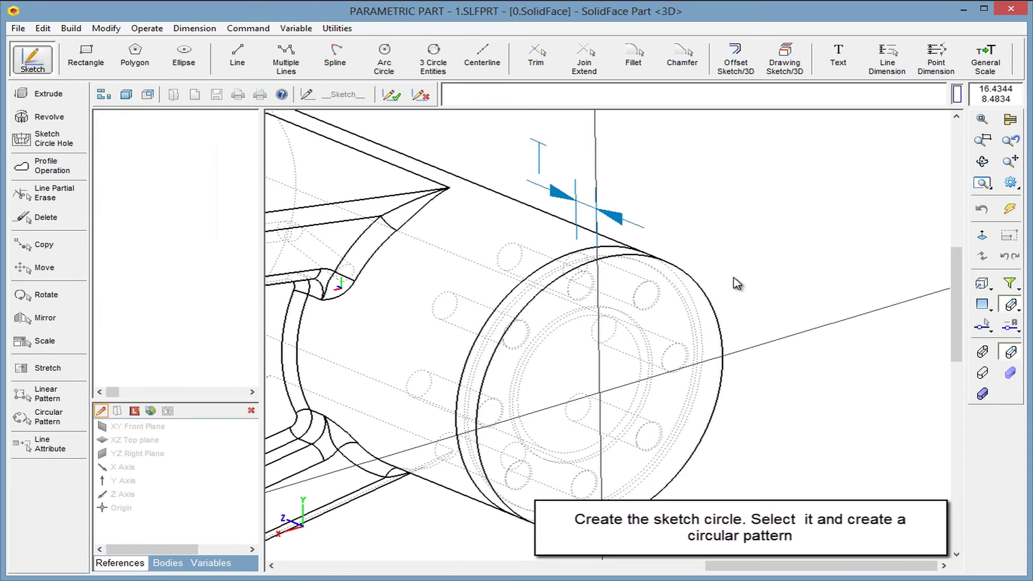
{"action": "left_click", "coordinate": [397, 70]}
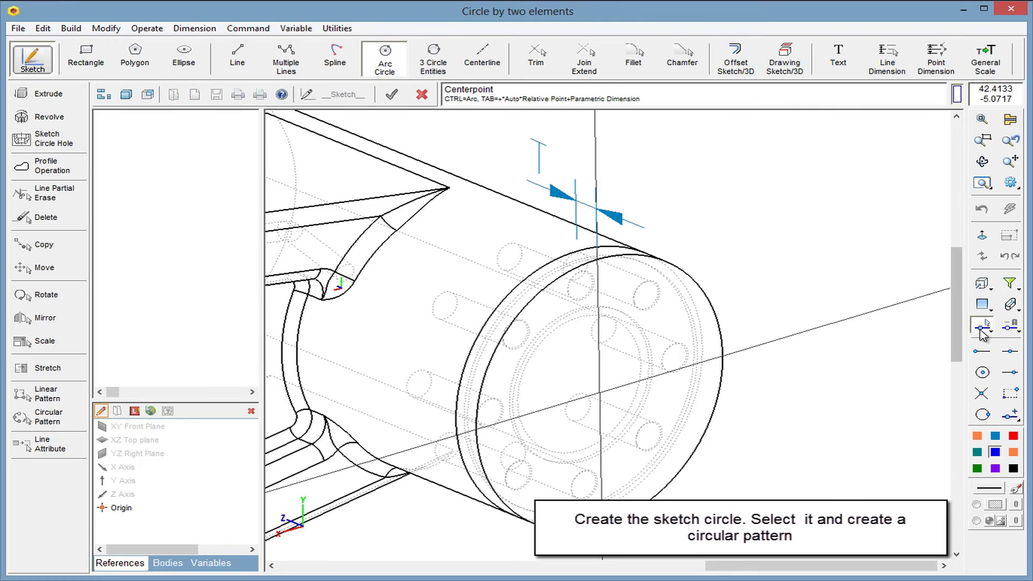
{"action": "left_click", "coordinate": [1010, 325]}
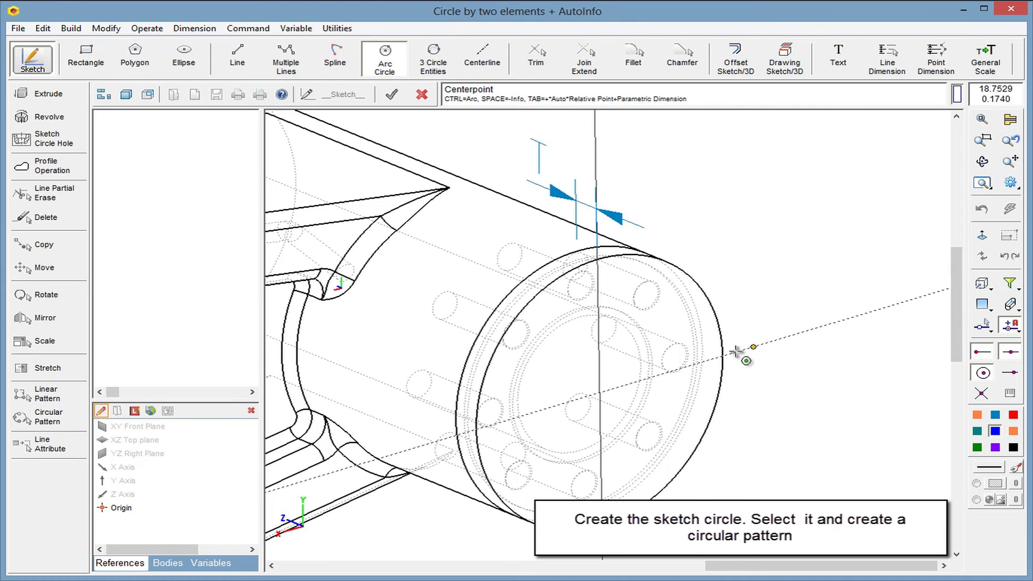
{"action": "left_click", "coordinate": [692, 365]}
{"action": "left_click", "coordinate": [713, 360]}
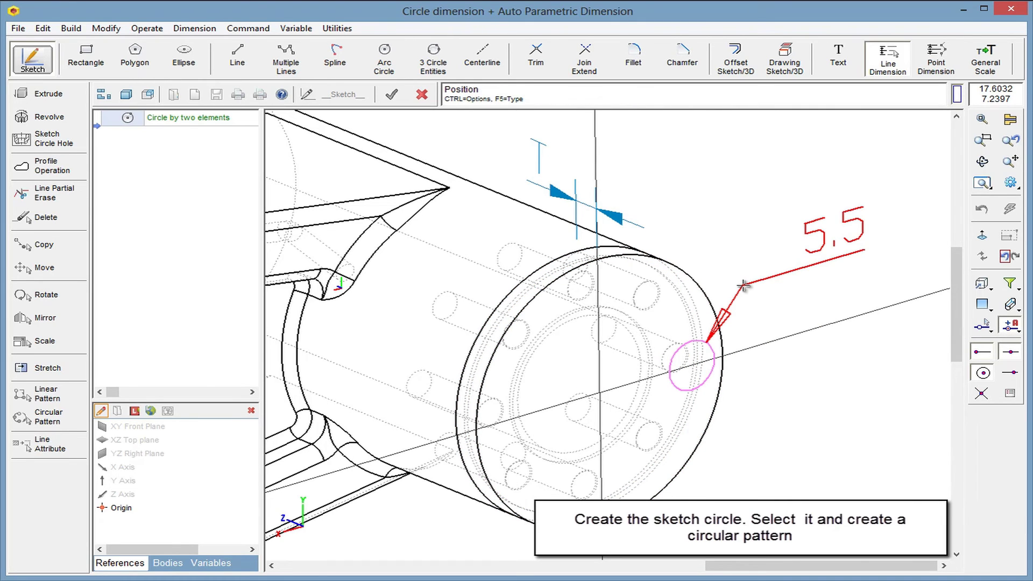
Place the circle's parametric dimension outside the plate and set its radius to RH1+.25
{"action": "left_click", "coordinate": [744, 286]}
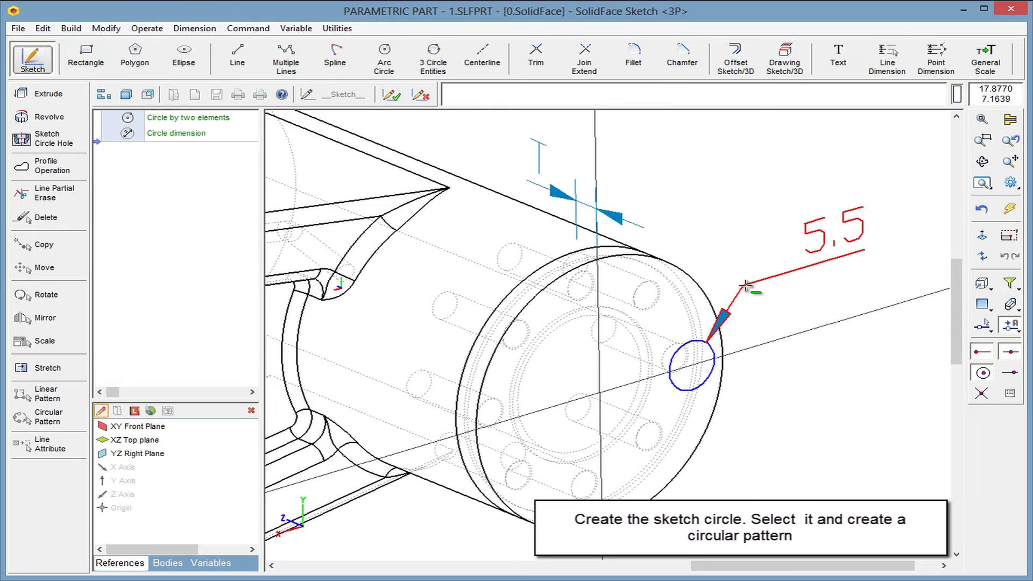
{"action": "left_click", "coordinate": [811, 245]}
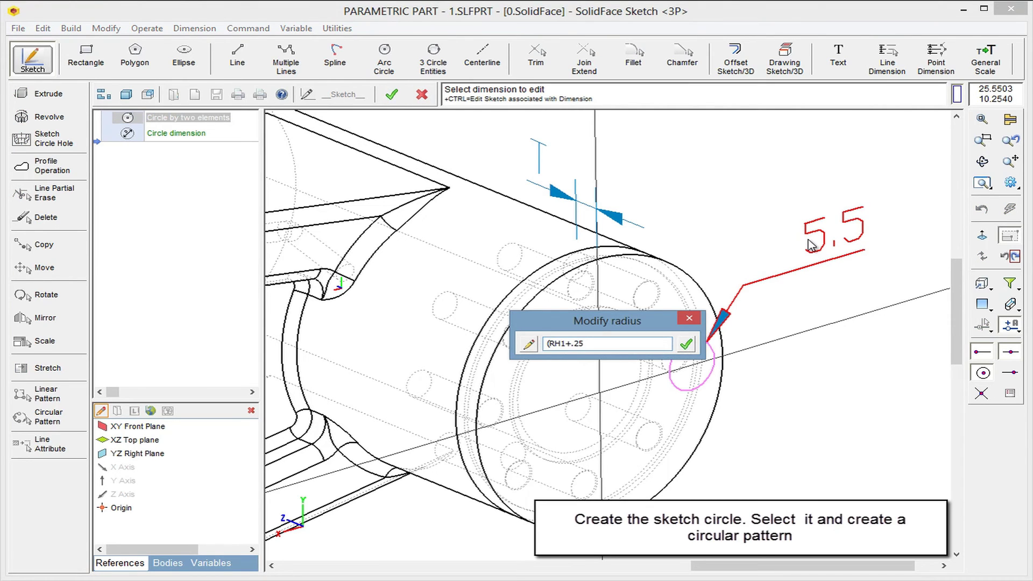
{"action": "key", "text": "Return"}
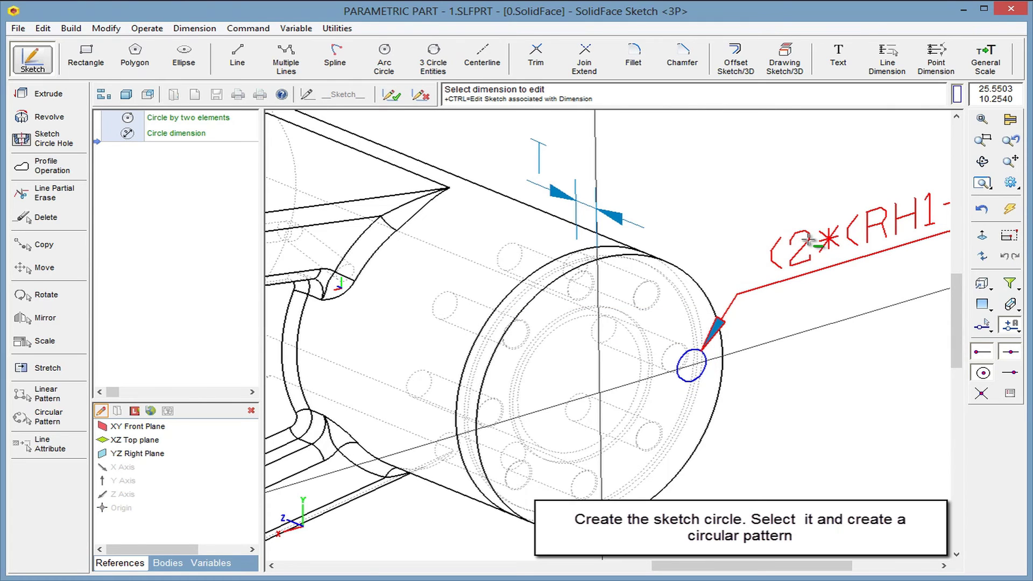
Create a circular pattern of the bolt-hole circle about the cover plate's centre, with 8 instances at 45 degrees
{"action": "left_click", "coordinate": [710, 365]}
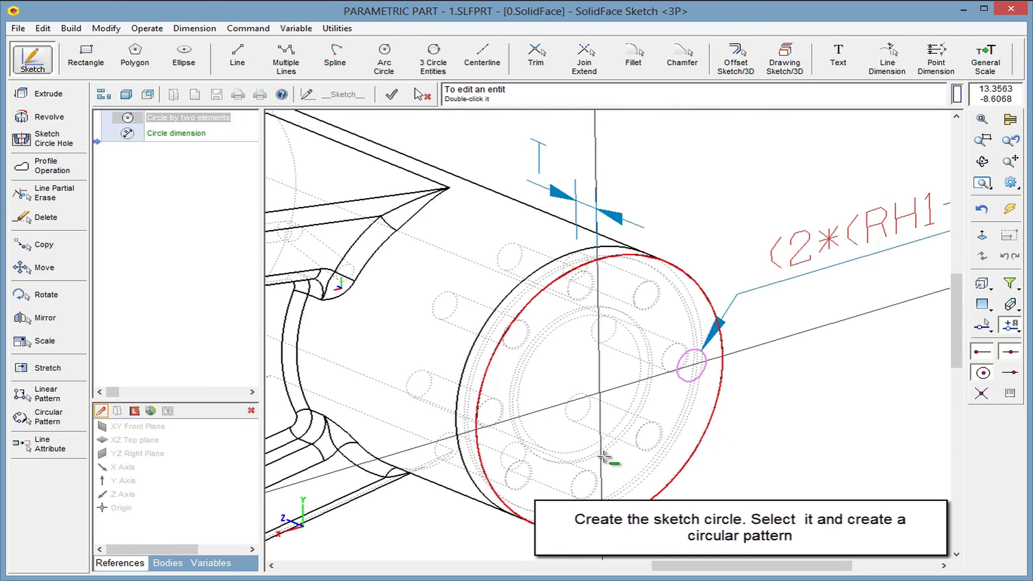
{"action": "left_click", "coordinate": [32, 416]}
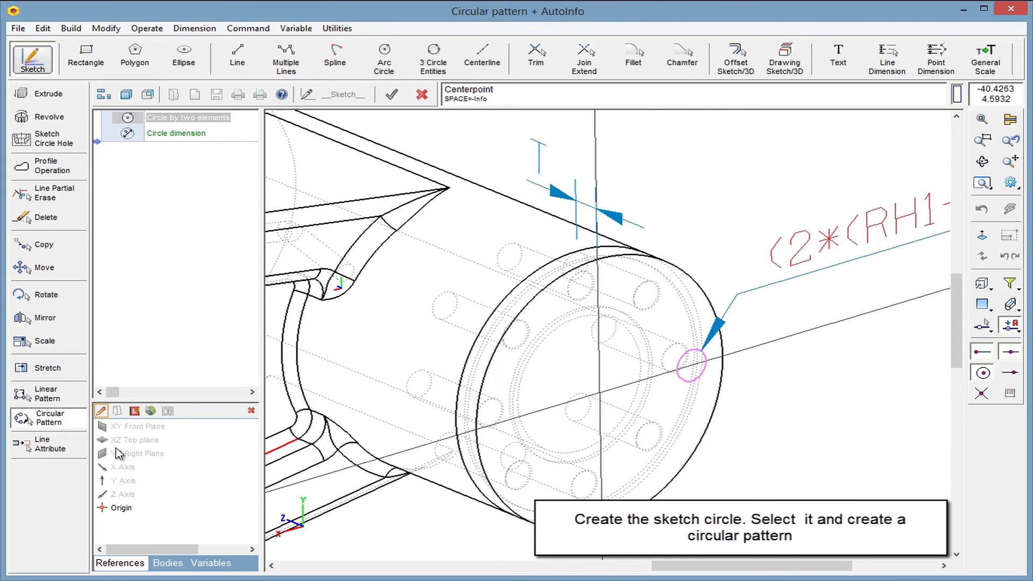
{"action": "left_click", "coordinate": [678, 283]}
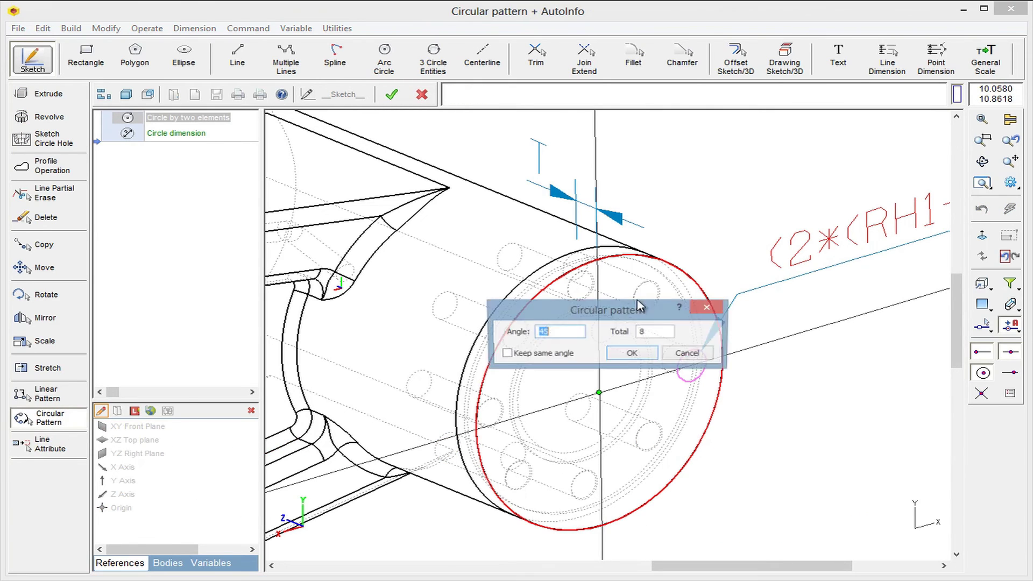
{"action": "left_click", "coordinate": [626, 353]}
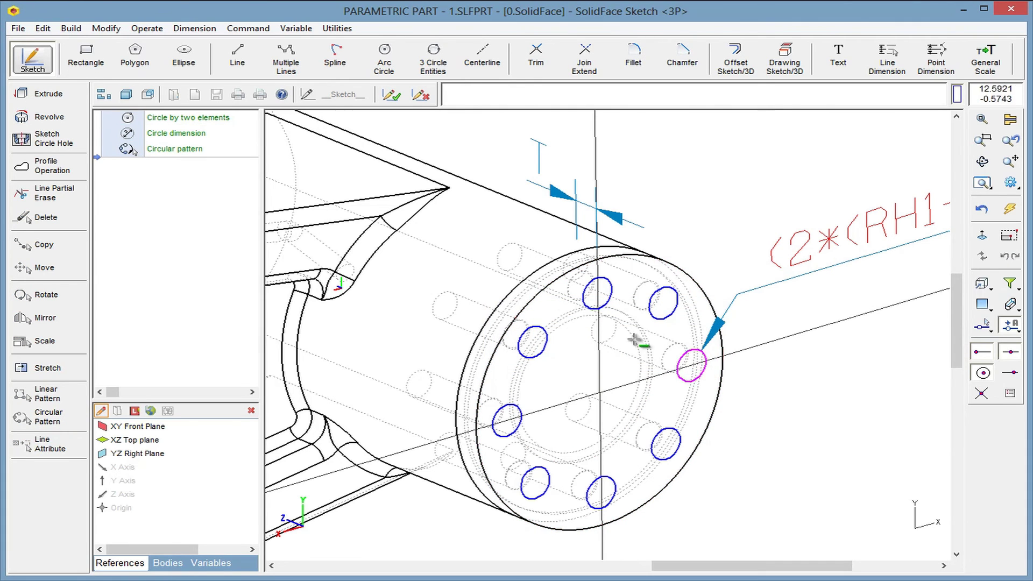
Set up an extruded cut of the patterned circles up to the cover plate's back face, with BODY1 hidden
{"action": "left_click", "coordinate": [54, 102]}
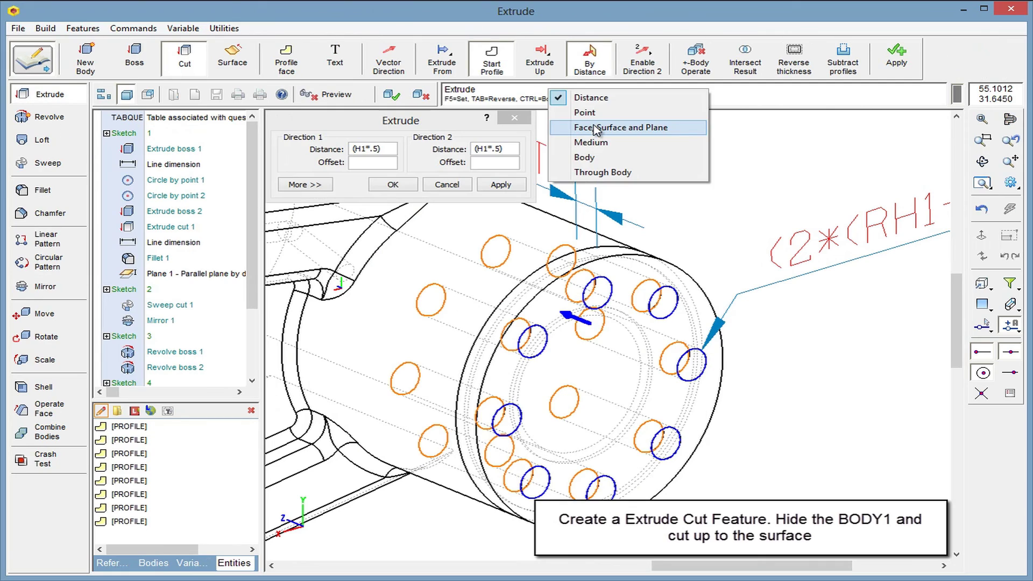
{"action": "left_click", "coordinate": [601, 131]}
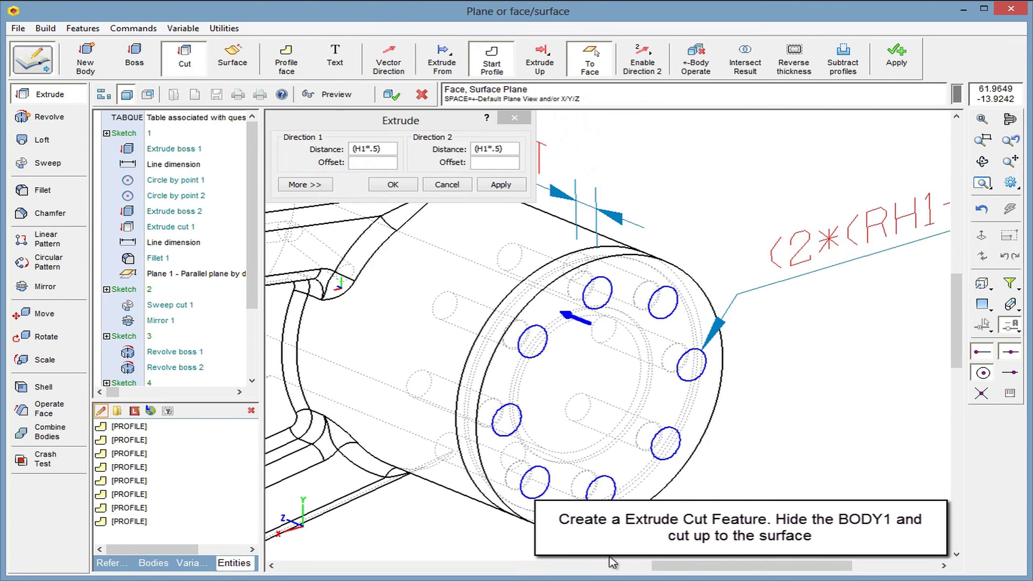
{"action": "left_click", "coordinate": [153, 563]}
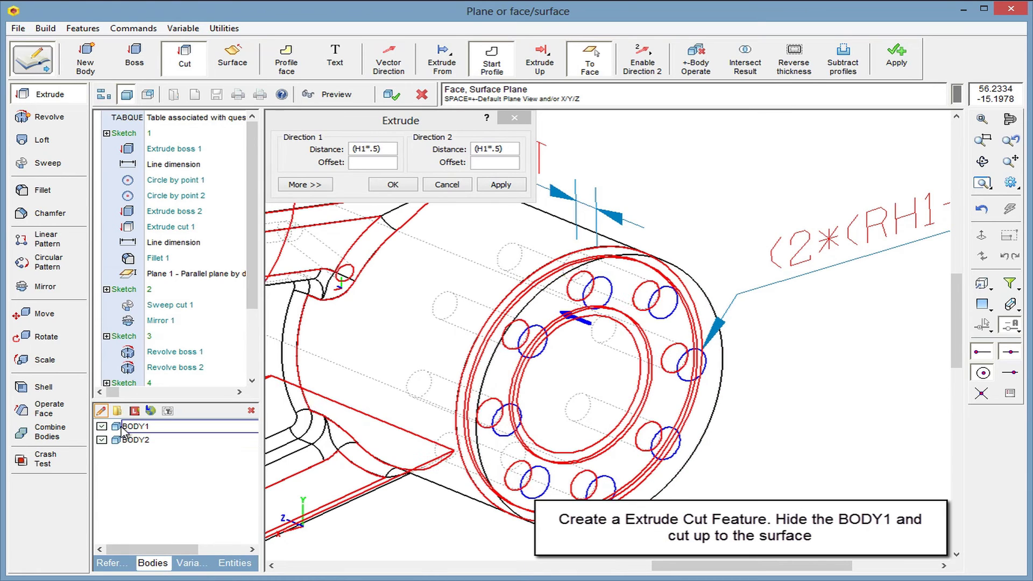
{"action": "left_click", "coordinate": [102, 427]}
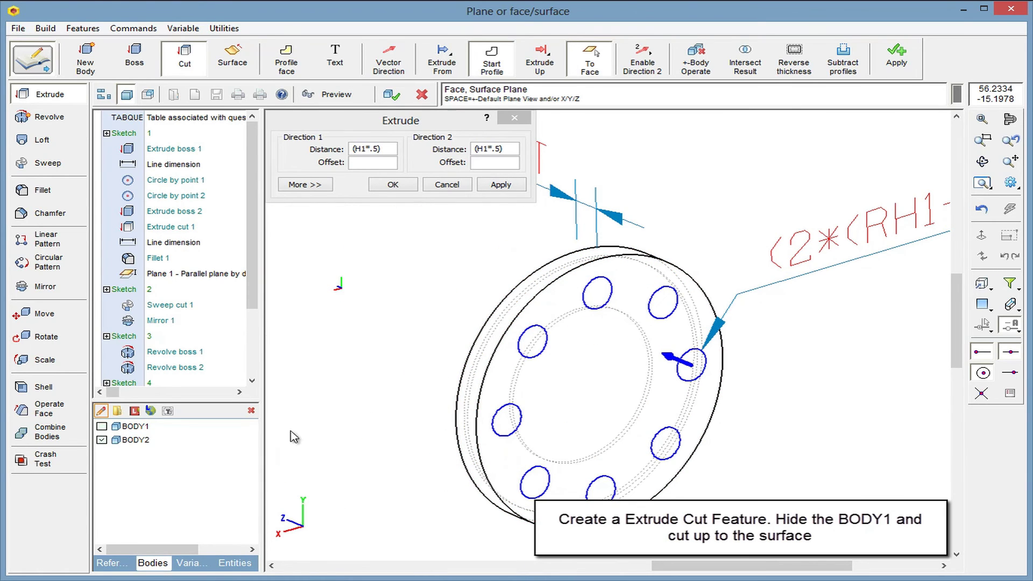
{"action": "left_click", "coordinate": [635, 269]}
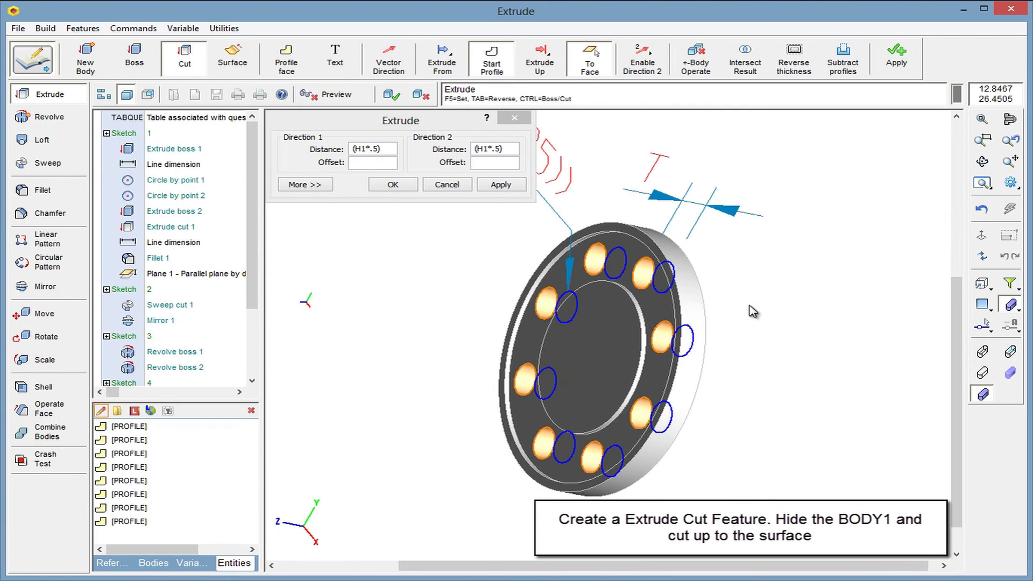
Show BODY1 again and complete the extruded cut of the bolt holes through the cover plate
{"action": "left_click", "coordinate": [151, 562]}
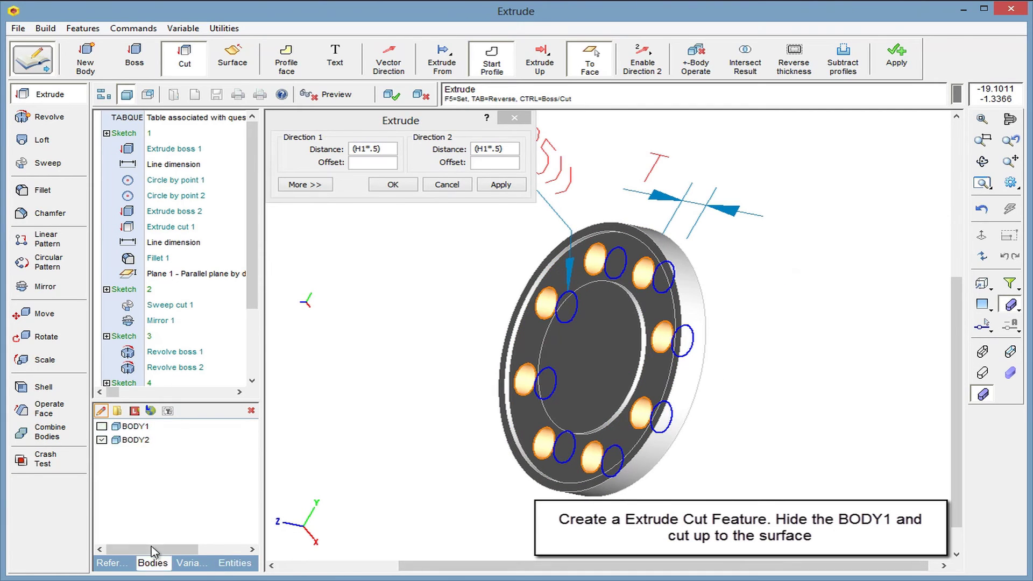
{"action": "left_click", "coordinate": [101, 426]}
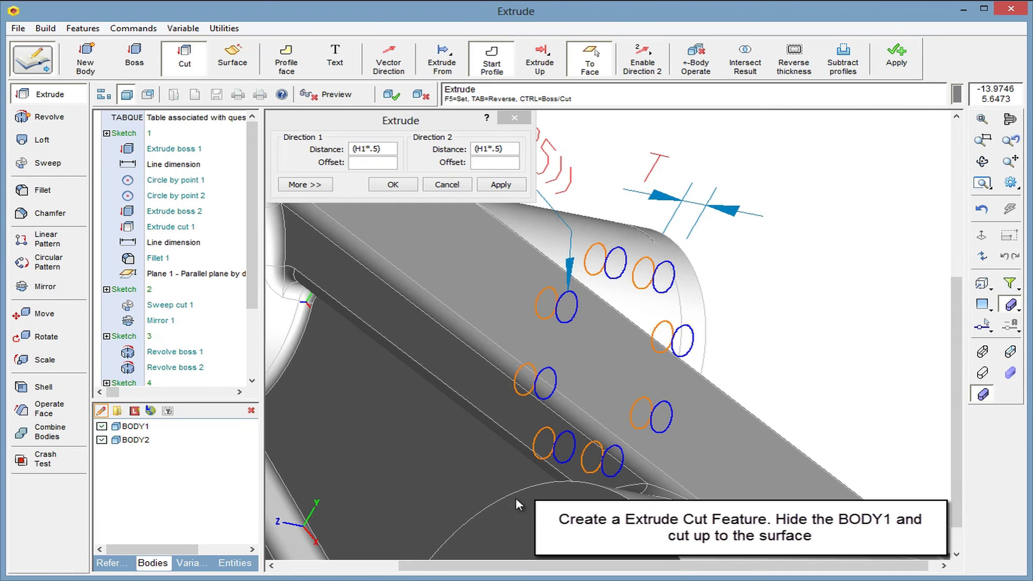
{"action": "key", "text": "F3"}
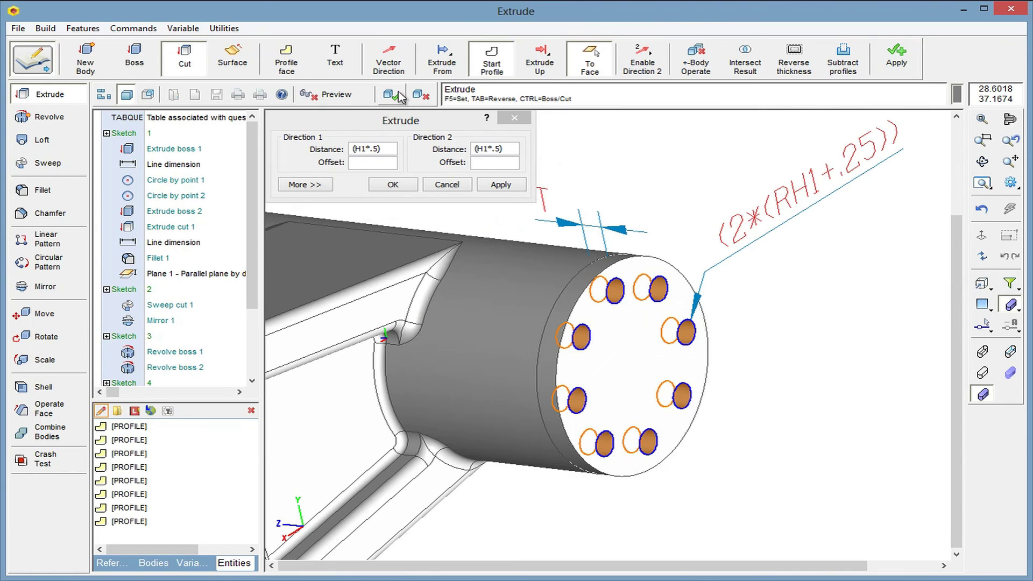
{"action": "left_click", "coordinate": [398, 97]}
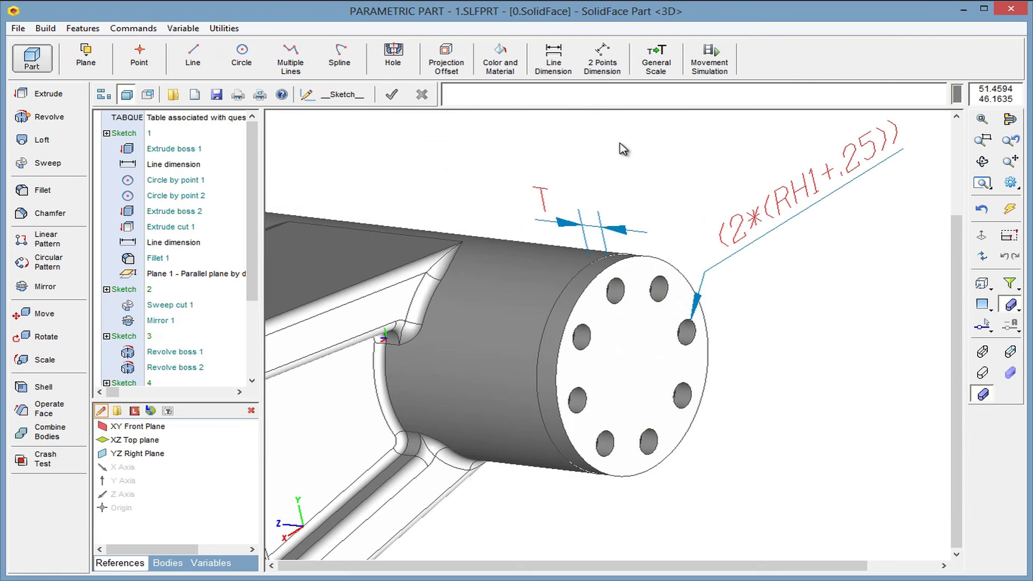
Switch the display option for showing the values of variables in dimensions
{"action": "left_click", "coordinate": [983, 184]}
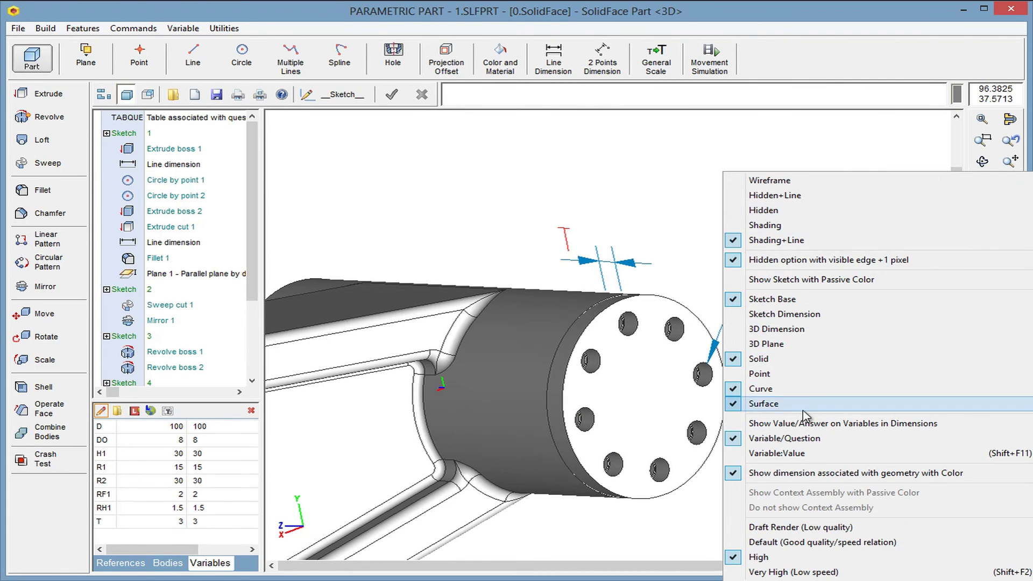
{"action": "left_click", "coordinate": [793, 425]}
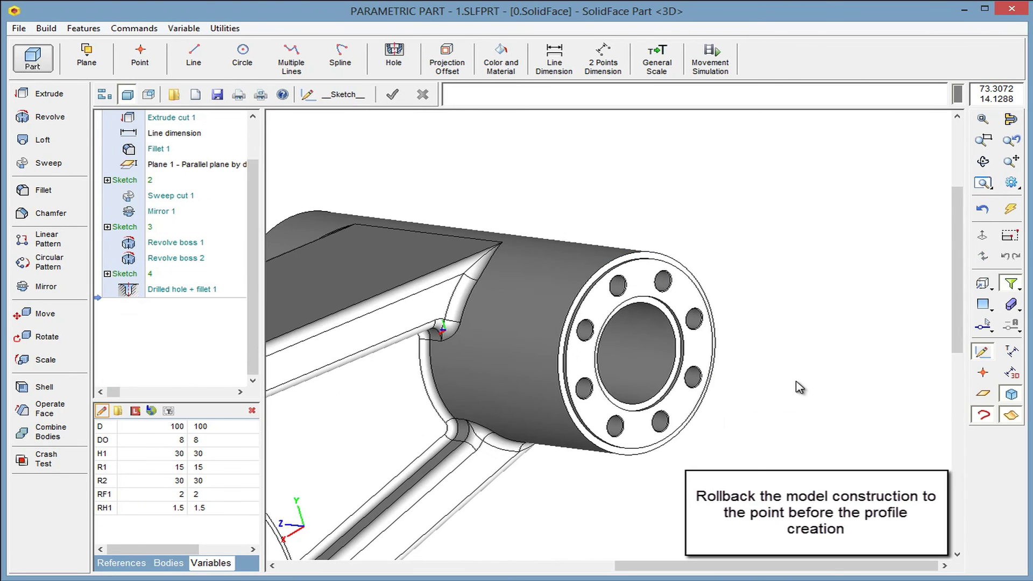
Start a sketch on the YZ right plane and section the model along the sketch plane
{"action": "left_click", "coordinate": [131, 563]}
{"action": "left_click", "coordinate": [144, 455]}
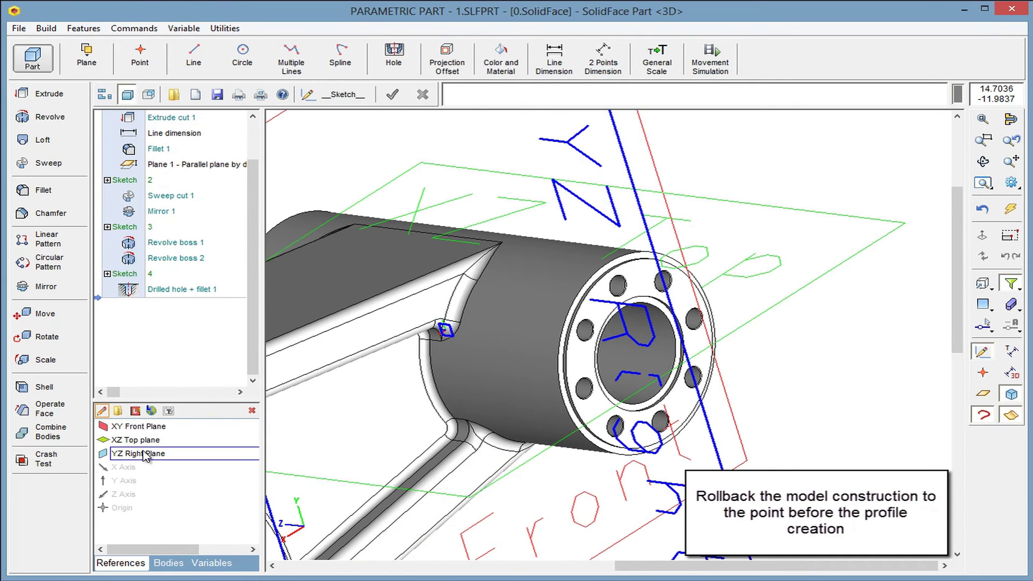
{"action": "double_click", "coordinate": [144, 454]}
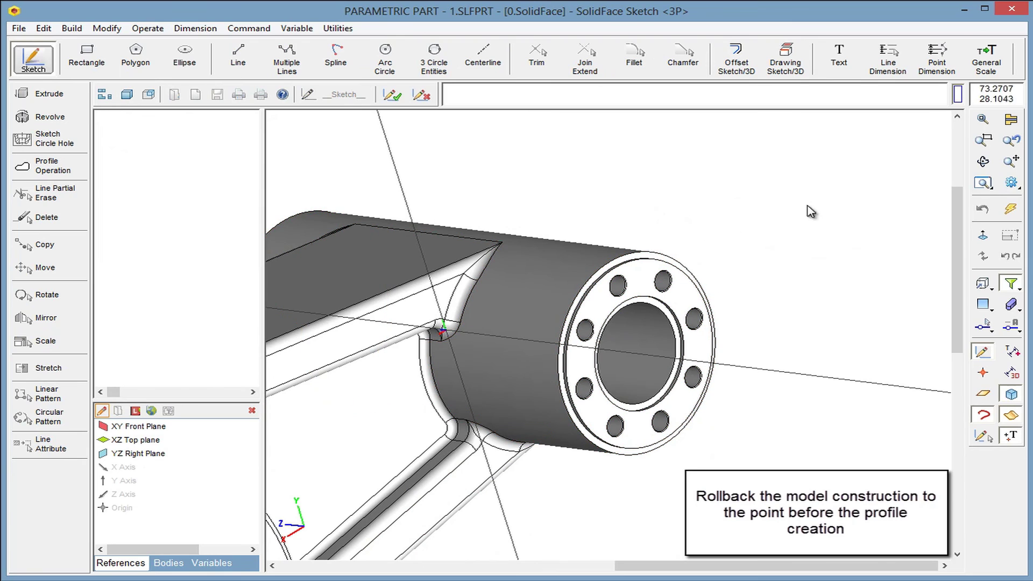
{"action": "left_click", "coordinate": [1011, 119]}
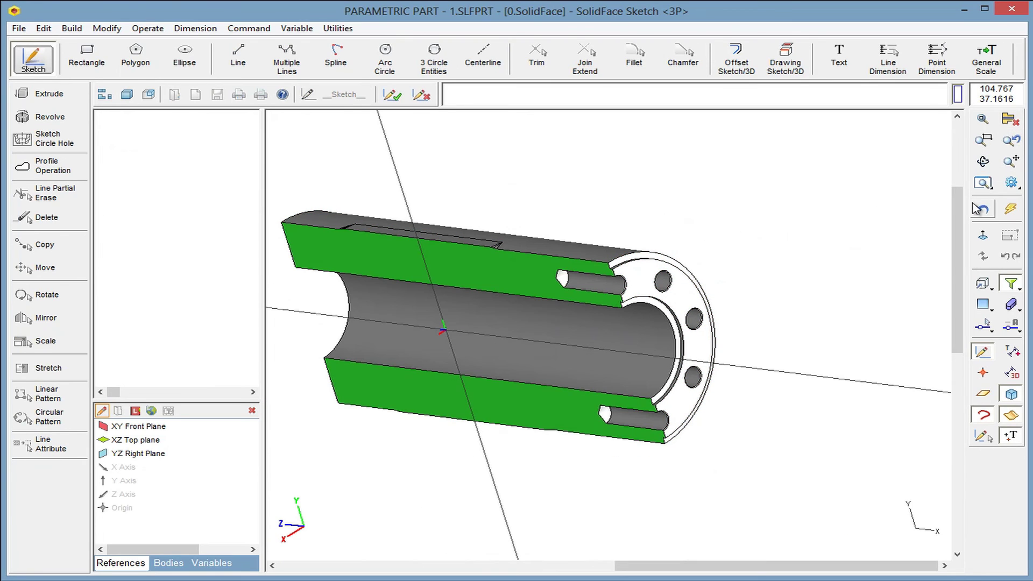
Draw the closed, stepped cover plate profile about 3.5 thick from the hub's axis to its outer edge, leaving out the automatic dimension
{"action": "left_click", "coordinate": [983, 140]}
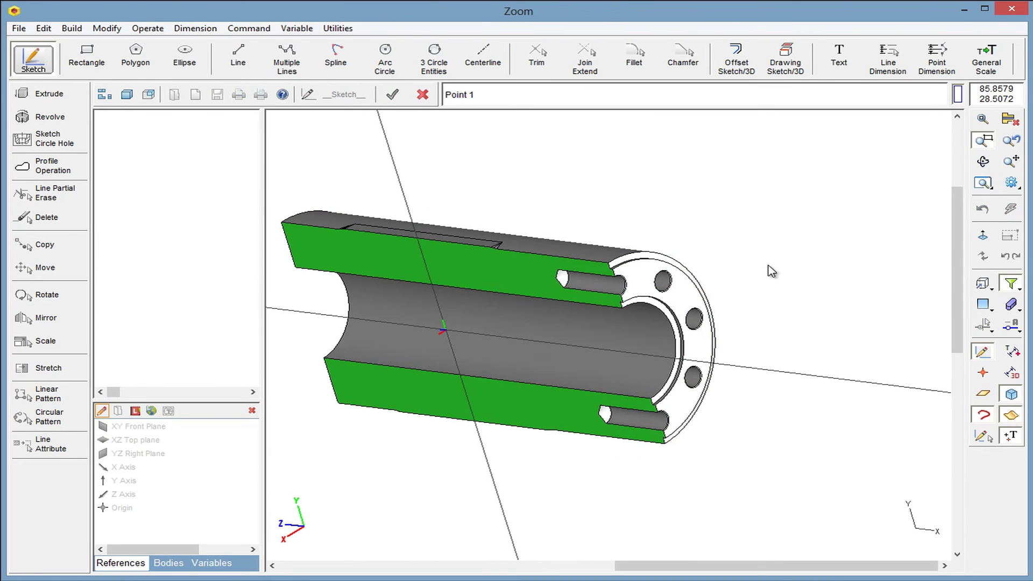
{"action": "left_click", "coordinate": [540, 383]}
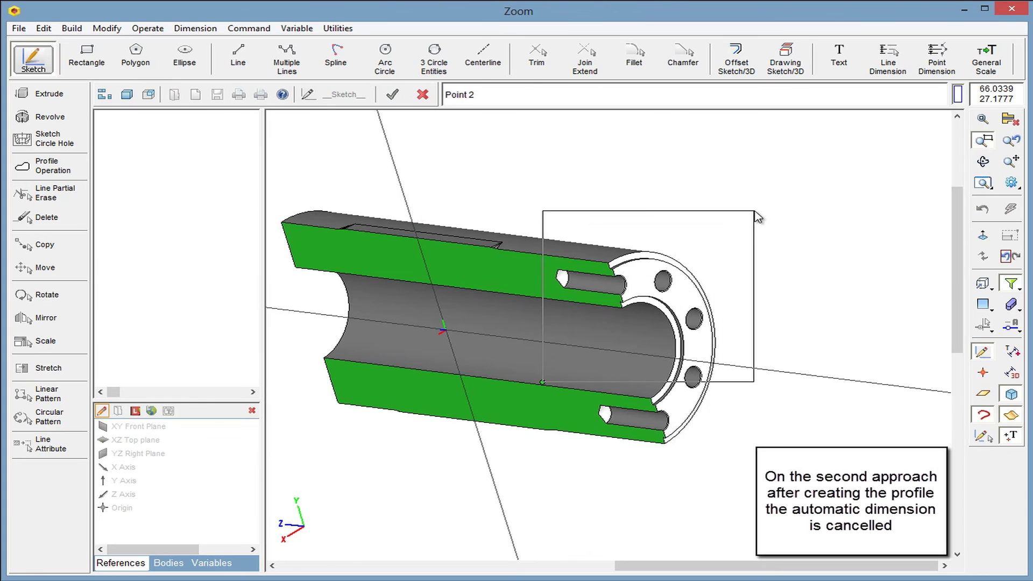
{"action": "left_click", "coordinate": [757, 215]}
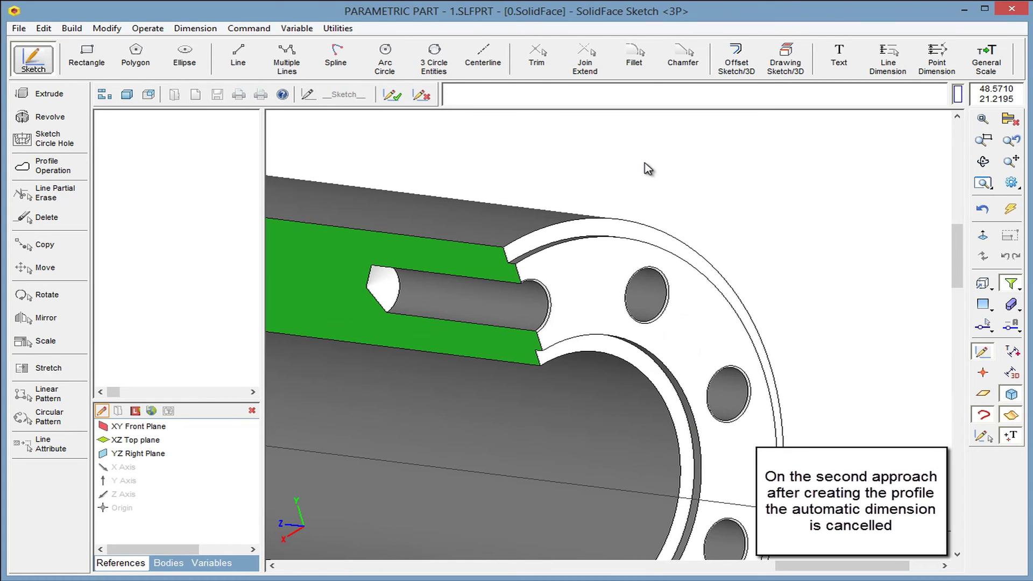
{"action": "left_click", "coordinate": [291, 53]}
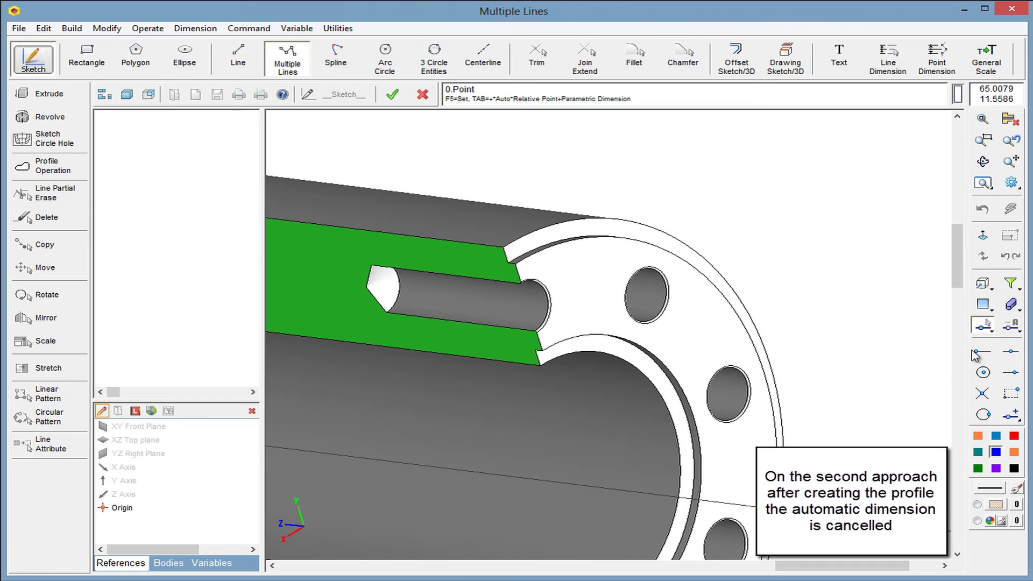
{"action": "left_click", "coordinate": [1012, 324]}
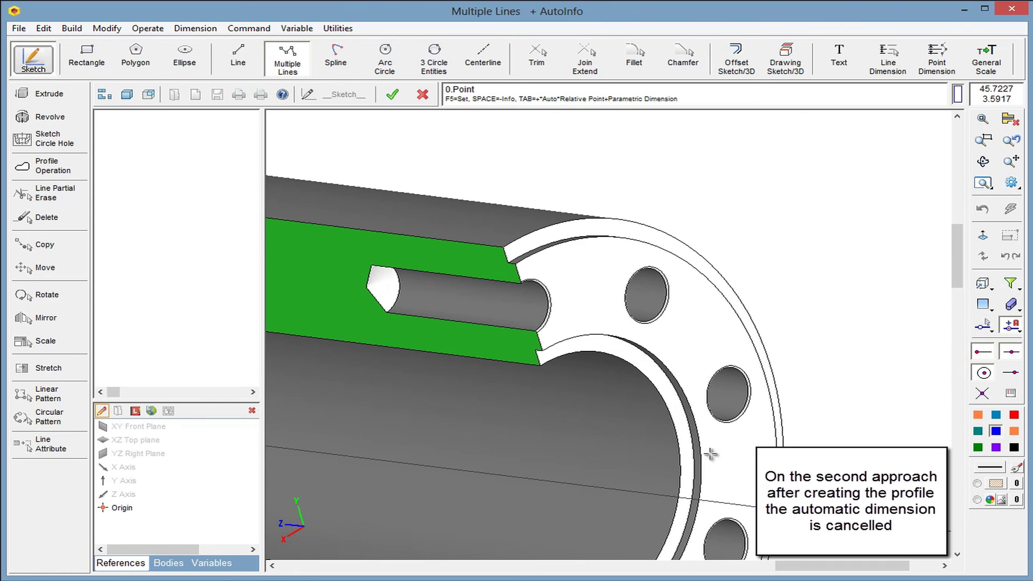
{"action": "left_click", "coordinate": [576, 482]}
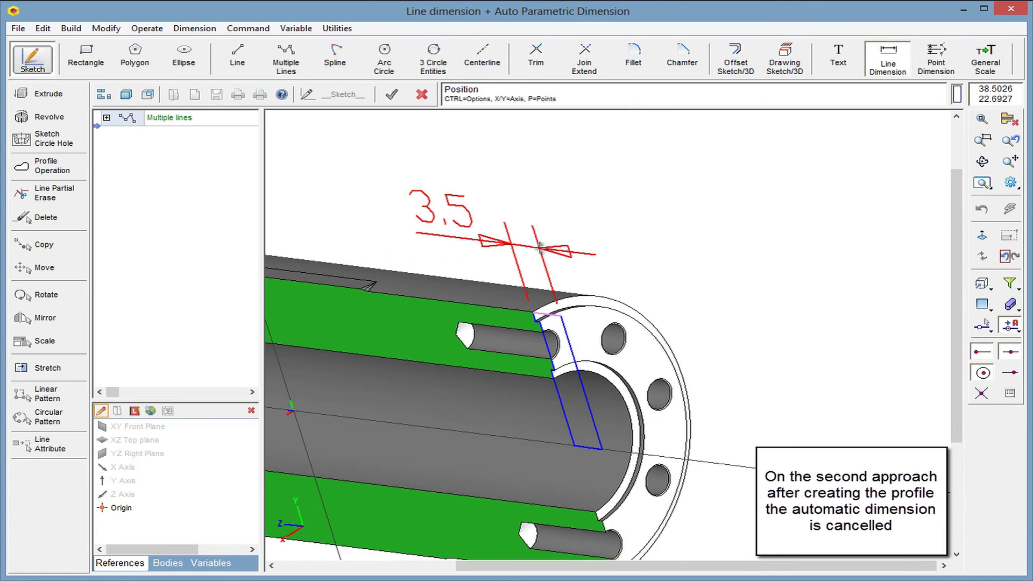
{"action": "key", "text": "Escape"}
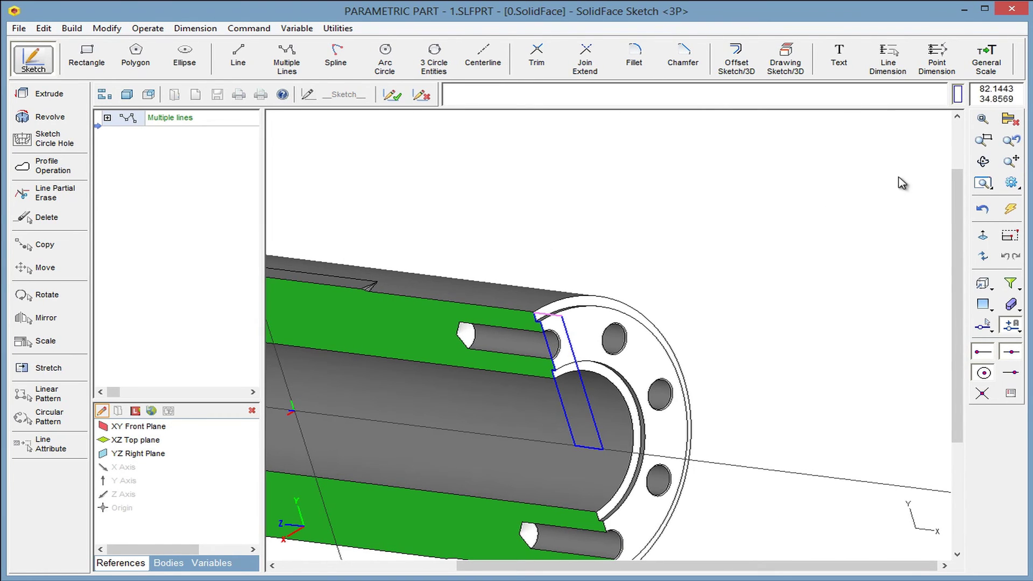
Turn off the section view and revolve the profile fully as a new body to form the cover plate
{"action": "left_click", "coordinate": [1004, 127]}
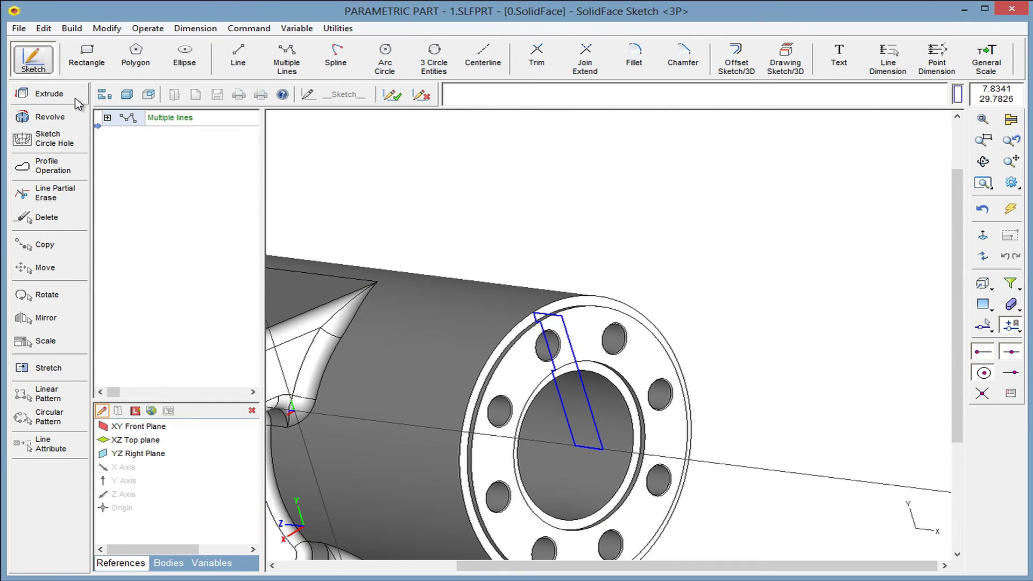
{"action": "left_click", "coordinate": [58, 118]}
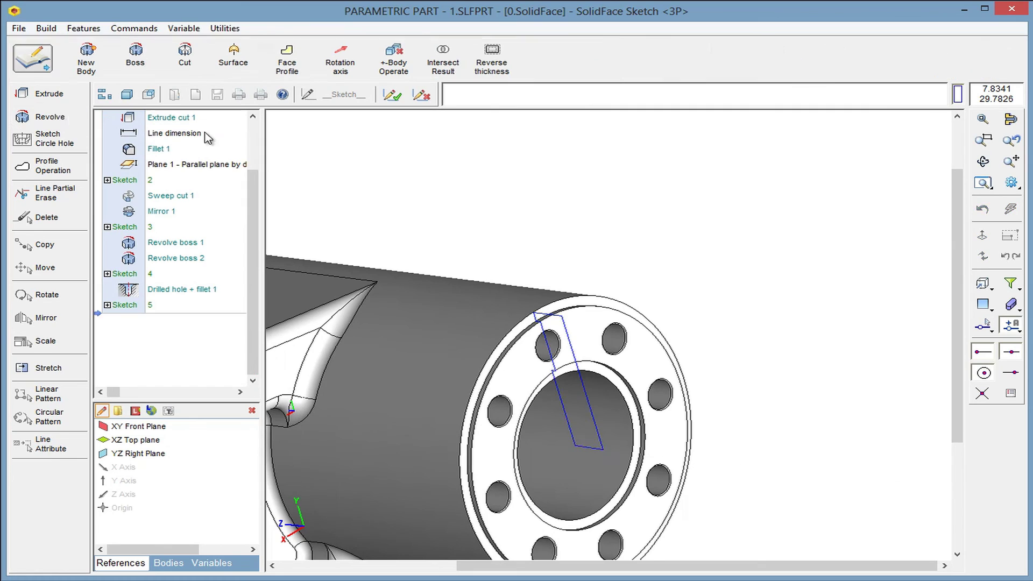
{"action": "left_click", "coordinate": [86, 59]}
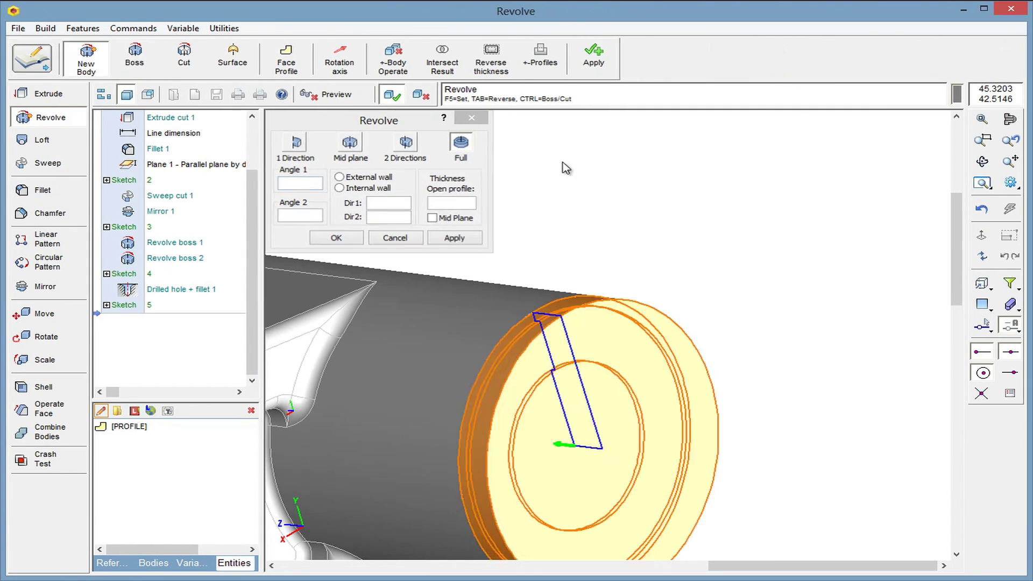
{"action": "key", "text": "Return"}
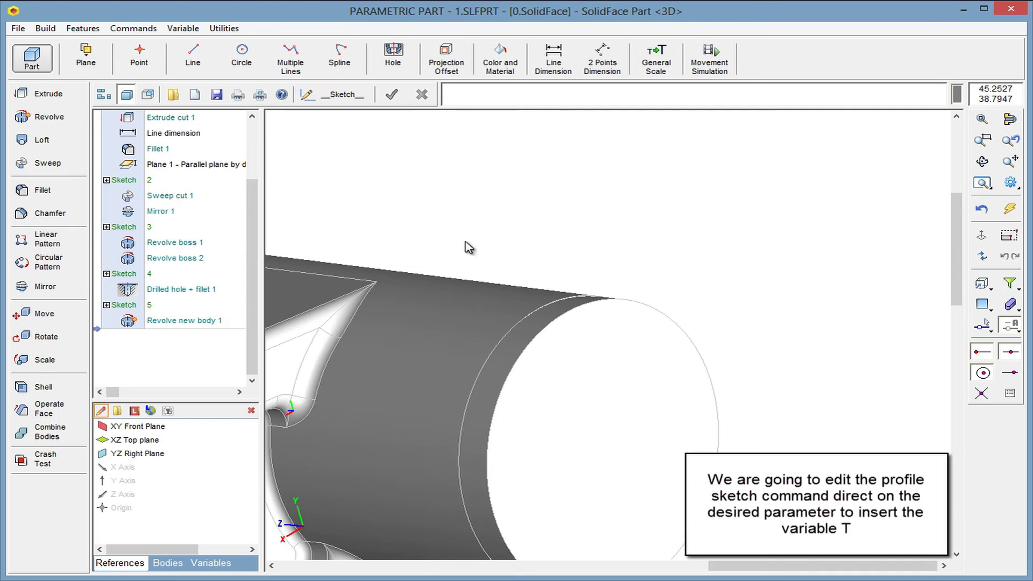
Edit the cover plate's profile sketch and set its thickness line's distance to a new variable T with a value of 3
{"action": "left_click", "coordinate": [129, 308]}
{"action": "double_click", "coordinate": [129, 307]}
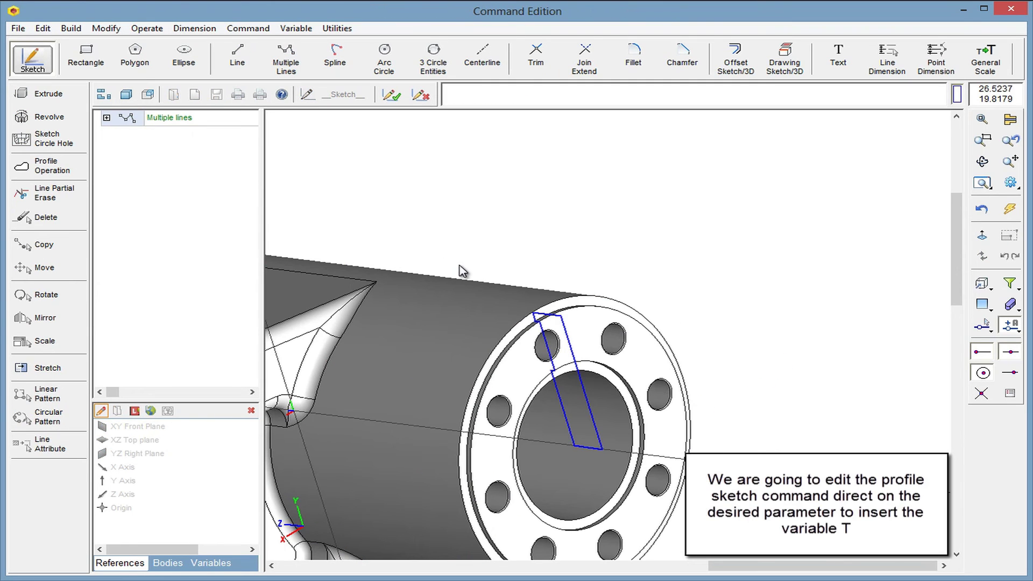
{"action": "double_click", "coordinate": [556, 317]}
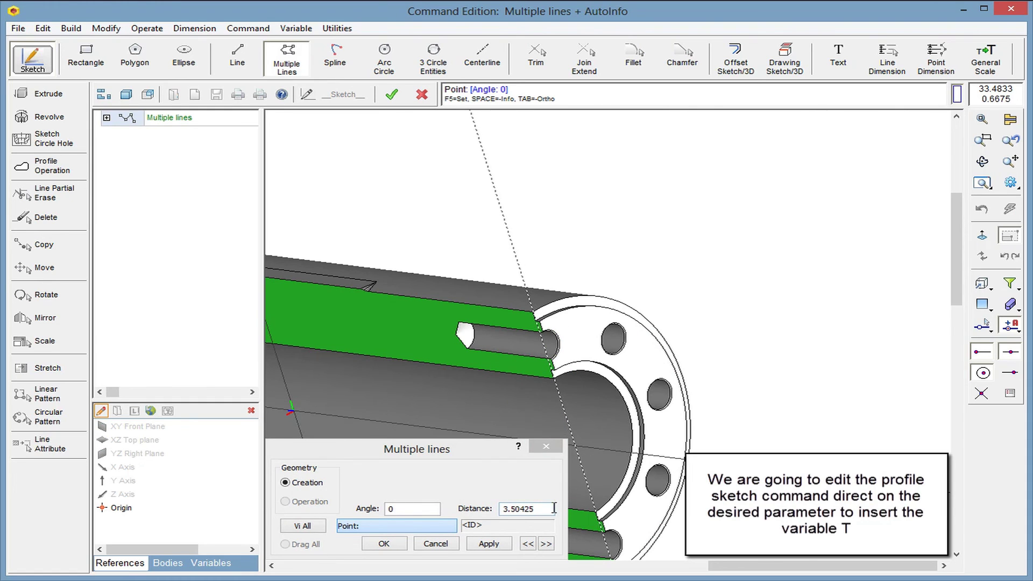
{"action": "left_click_drag", "start_coordinate": [554, 508], "coordinate": [507, 508]}
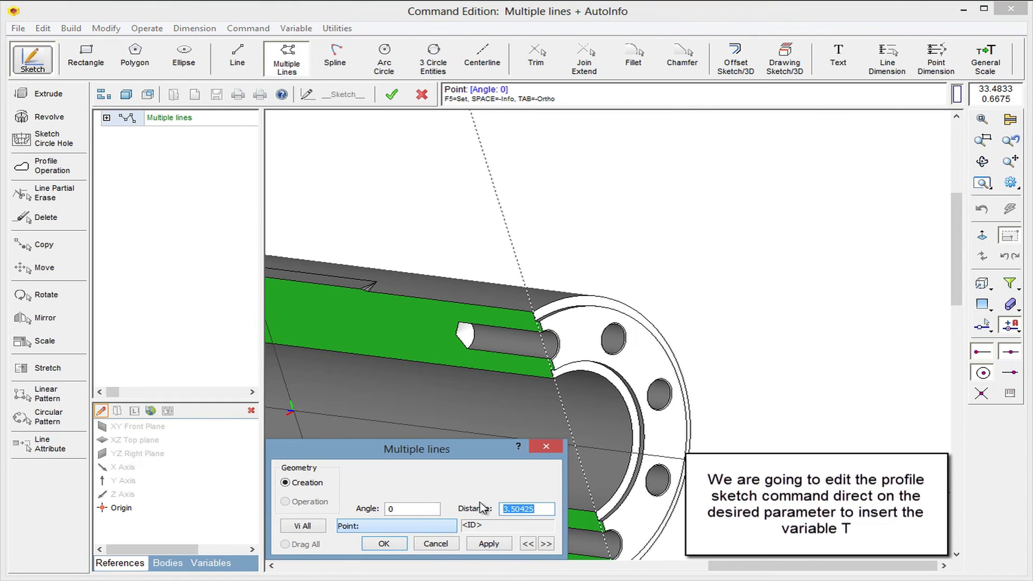
{"action": "type", "text": "T"}
{"action": "left_click", "coordinate": [382, 544]}
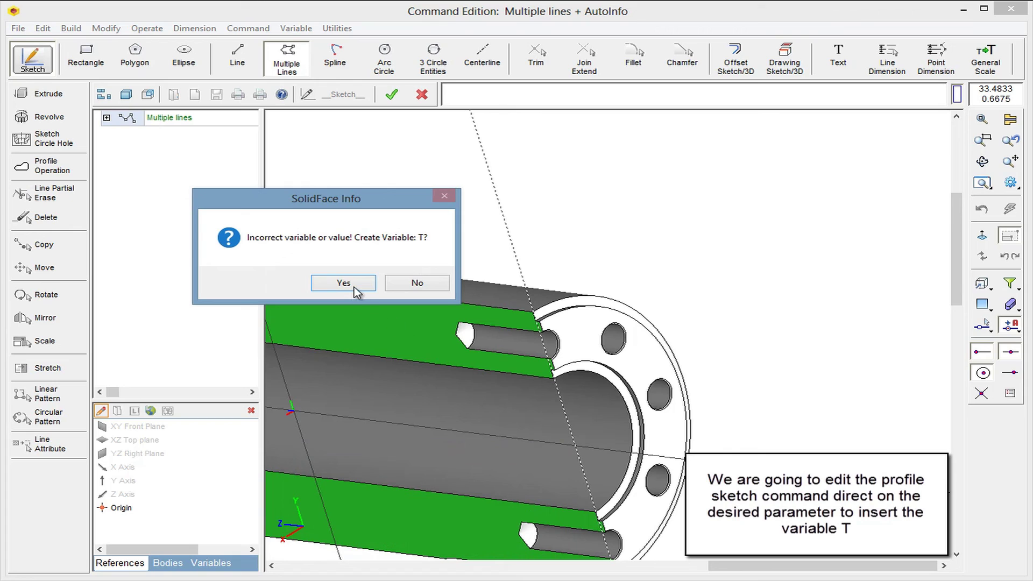
{"action": "left_click", "coordinate": [354, 286]}
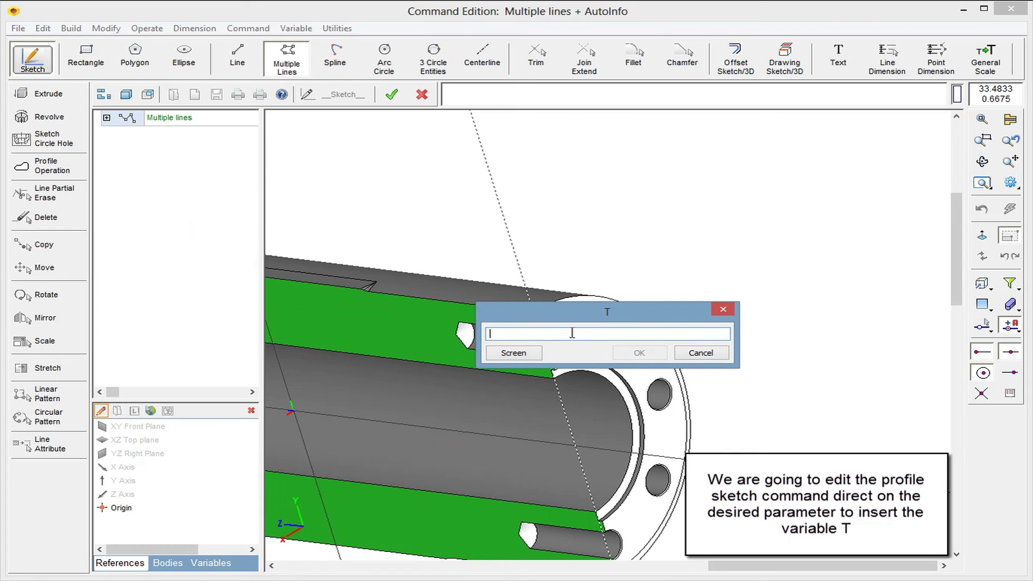
{"action": "type", "text": "3"}
{"action": "left_click", "coordinate": [640, 353]}
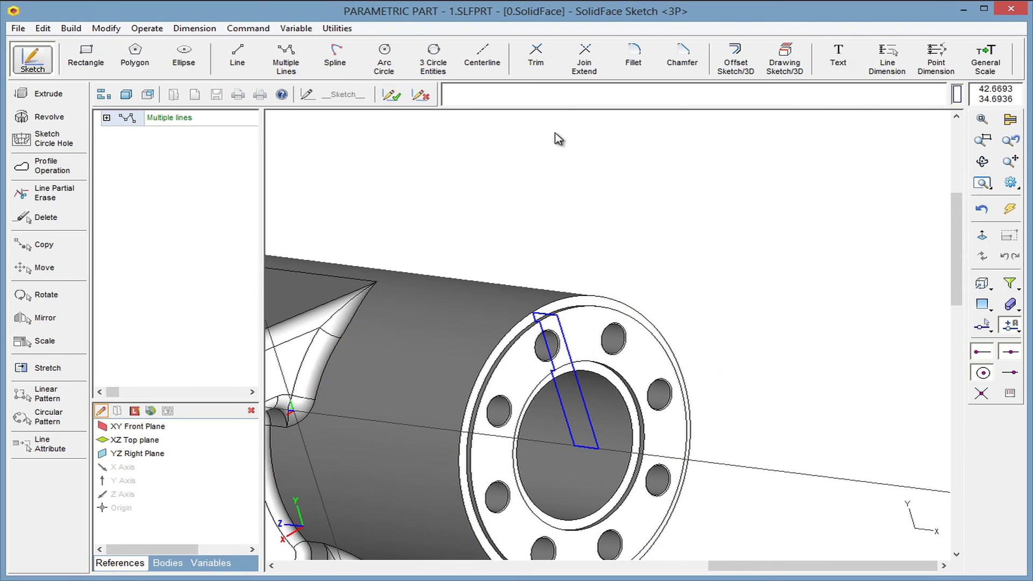
Dimension the thickness line of the cover plate's profile with a line dimension that displays variable T, placed above the hub
{"action": "left_click", "coordinate": [887, 60]}
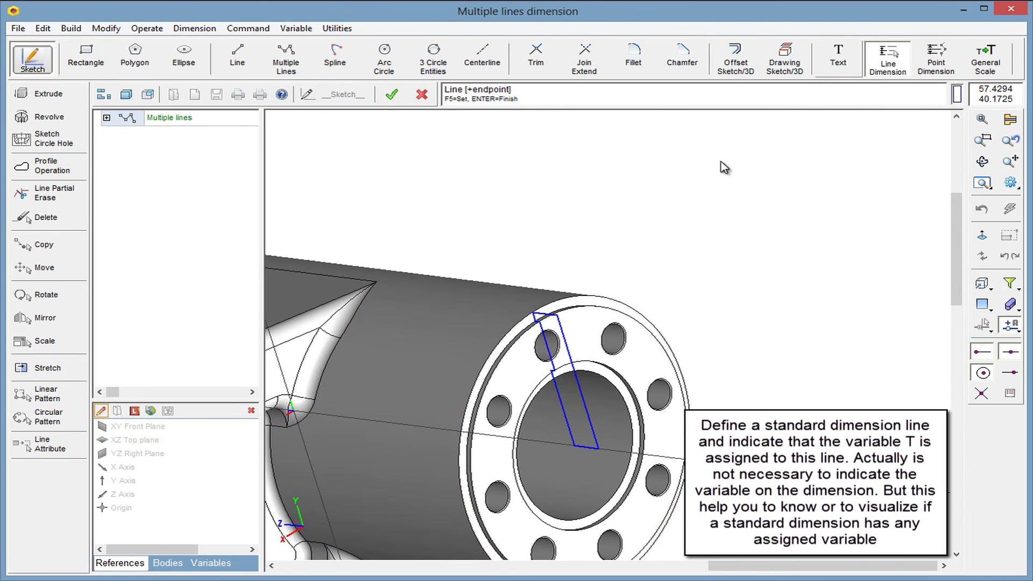
{"action": "left_click", "coordinate": [555, 299]}
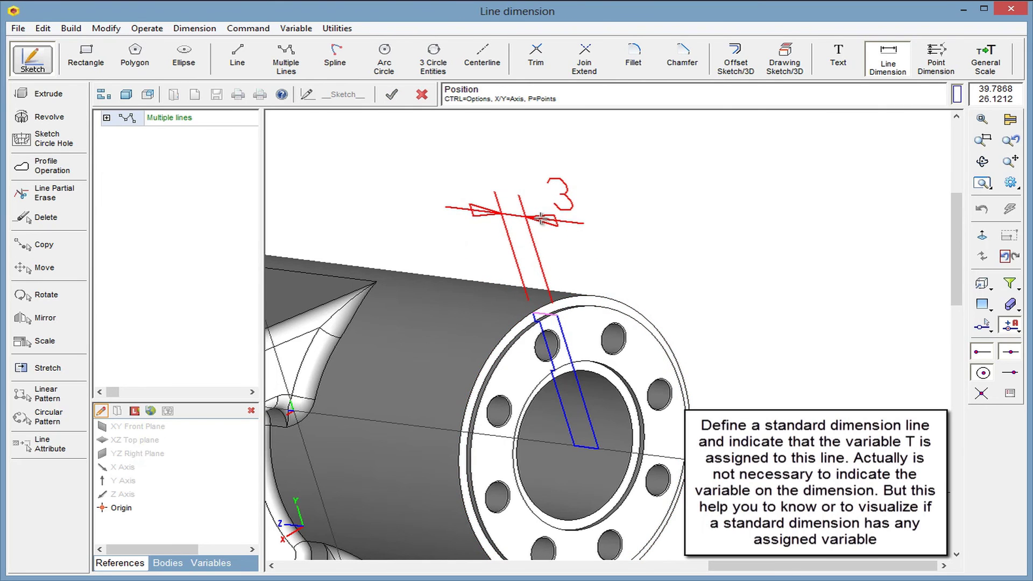
{"action": "key", "text": "ctrl"}
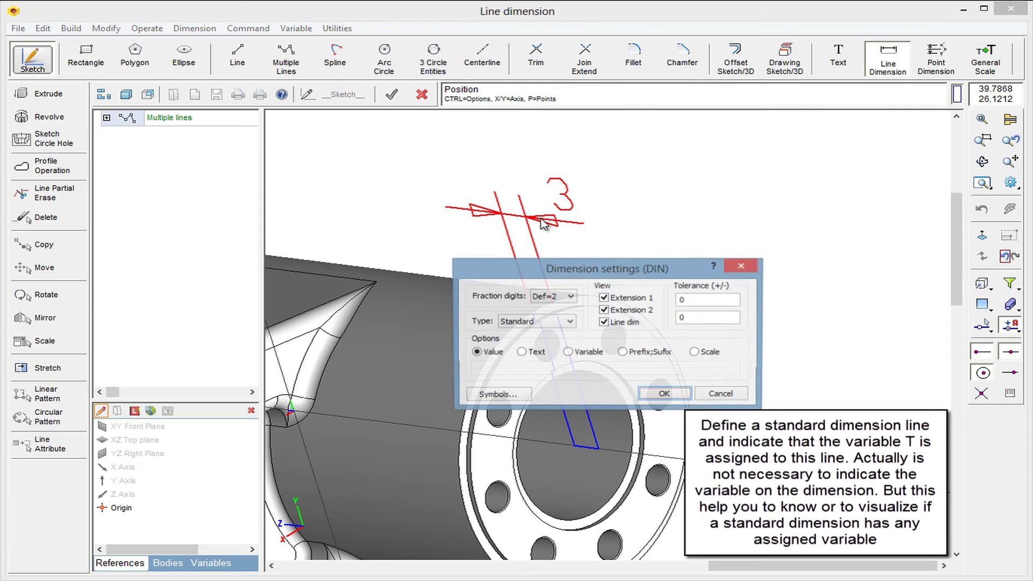
{"action": "left_click", "coordinate": [573, 353]}
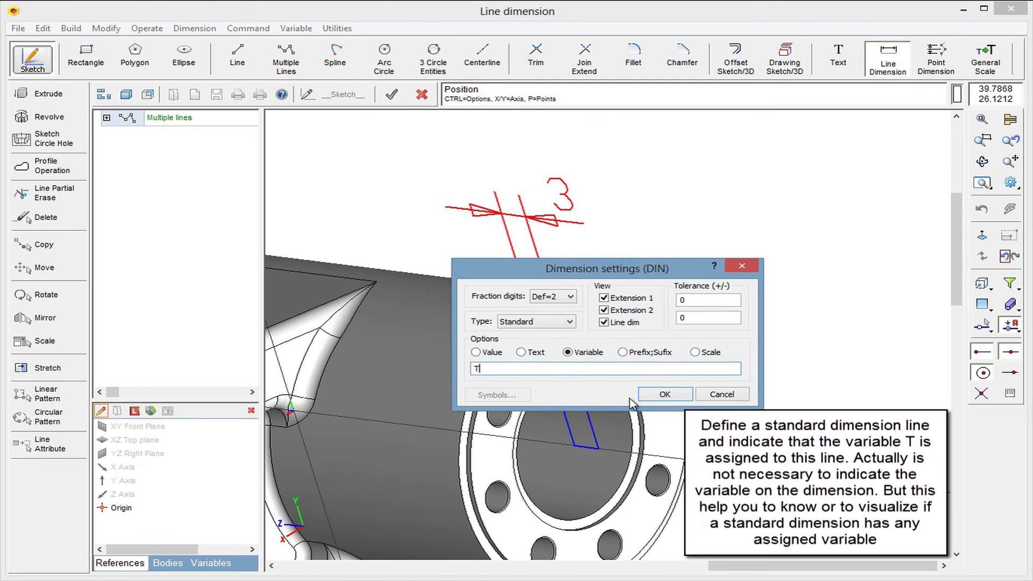
{"action": "left_click", "coordinate": [665, 395]}
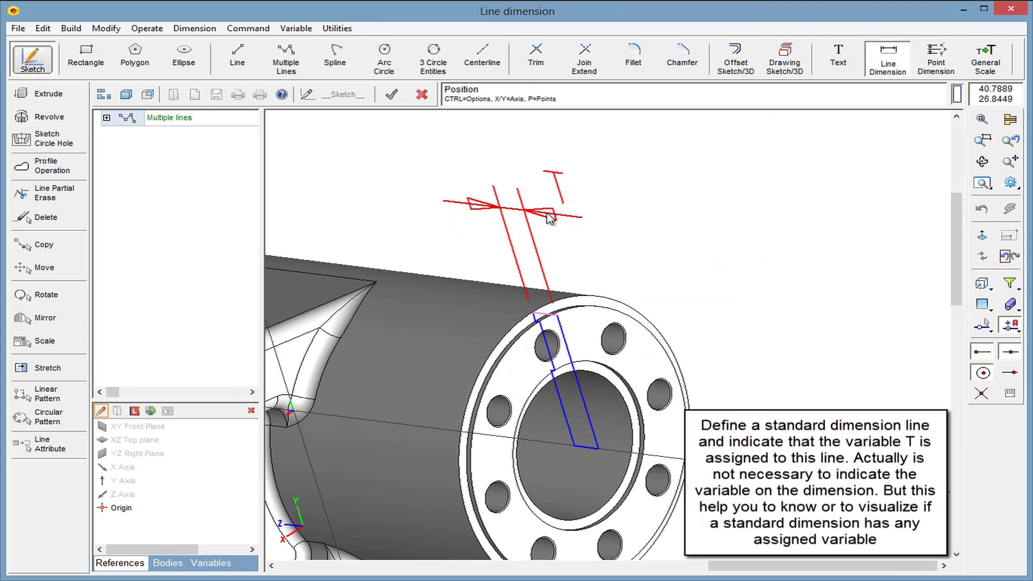
{"action": "left_click", "coordinate": [544, 214]}
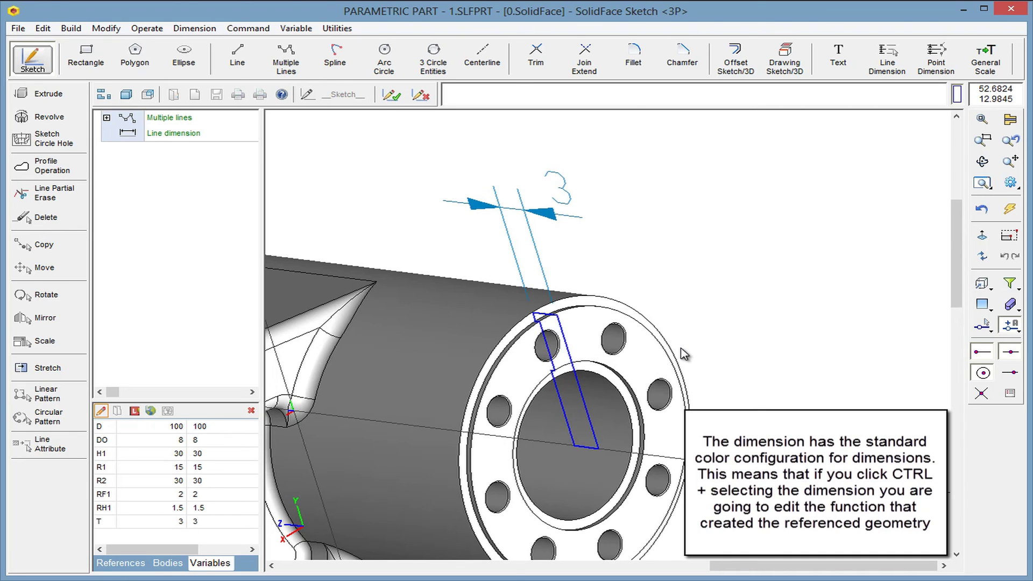
Set variable T to 4, and change it to 3.5 by modifying the variable in the thickness dimension
{"action": "double_click", "coordinate": [163, 521]}
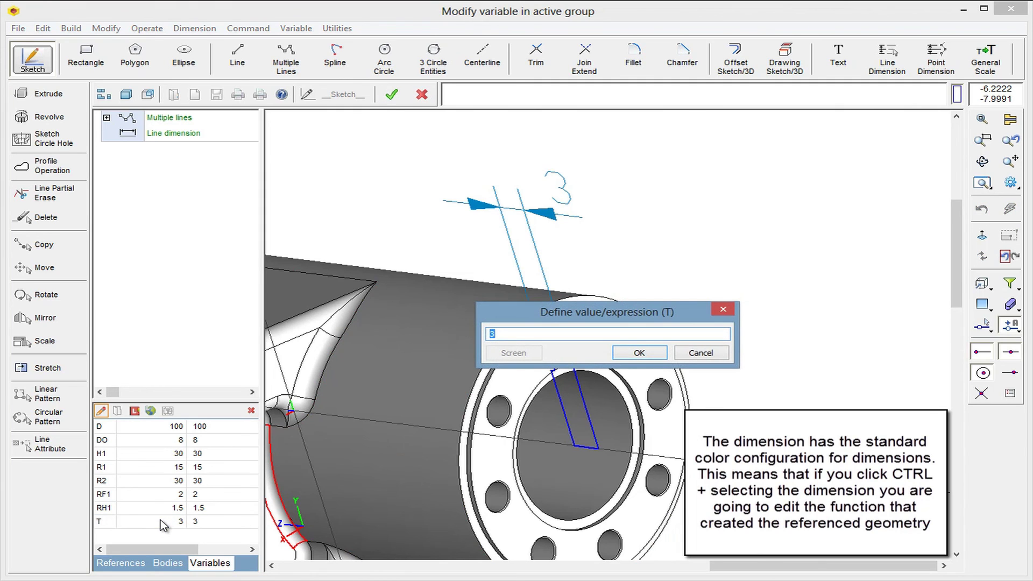
{"action": "key", "text": "Return"}
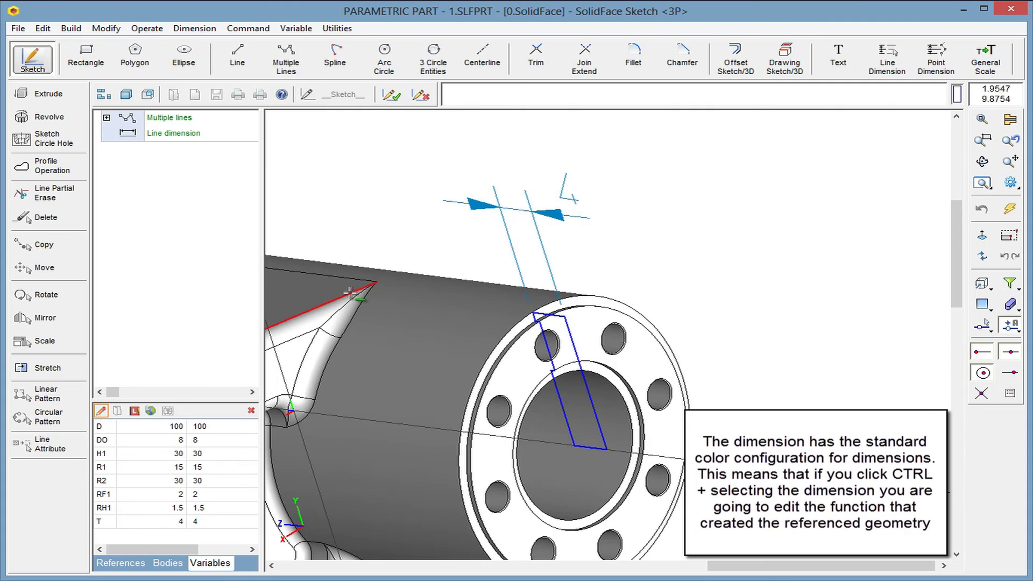
{"action": "left_click", "coordinate": [536, 210]}
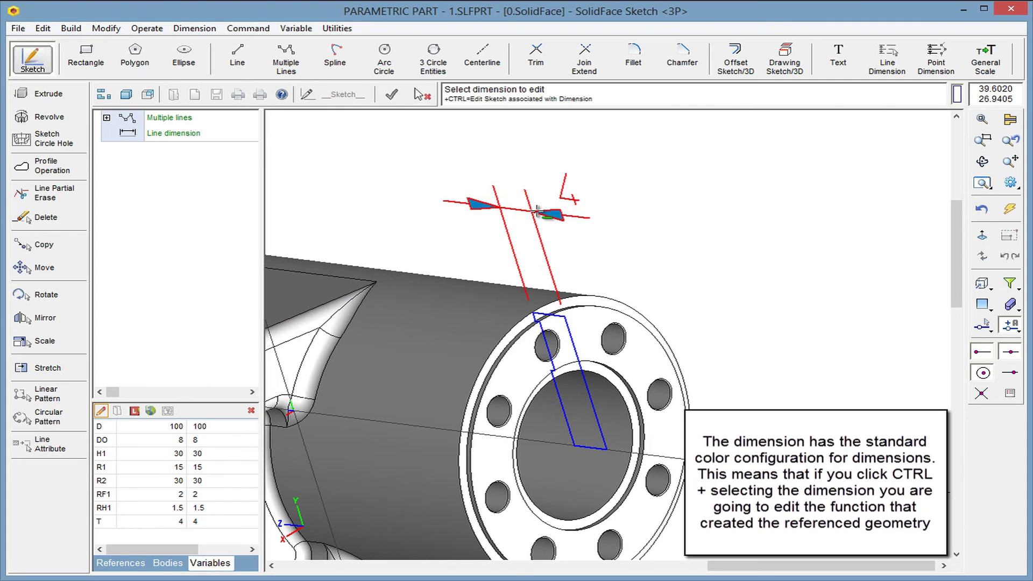
{"action": "right_click", "coordinate": [537, 211]}
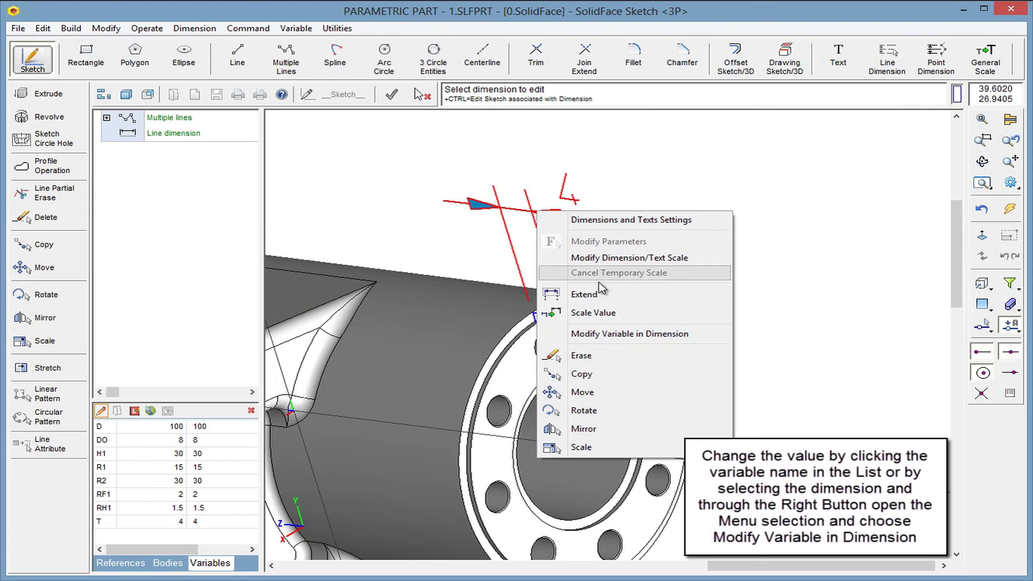
{"action": "left_click", "coordinate": [601, 332]}
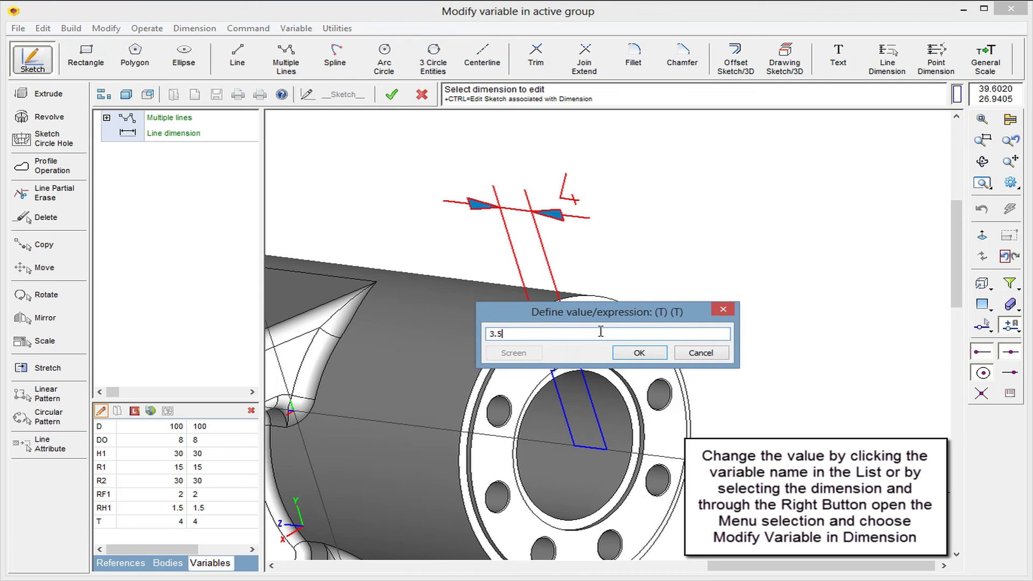
{"action": "key", "text": "Return"}
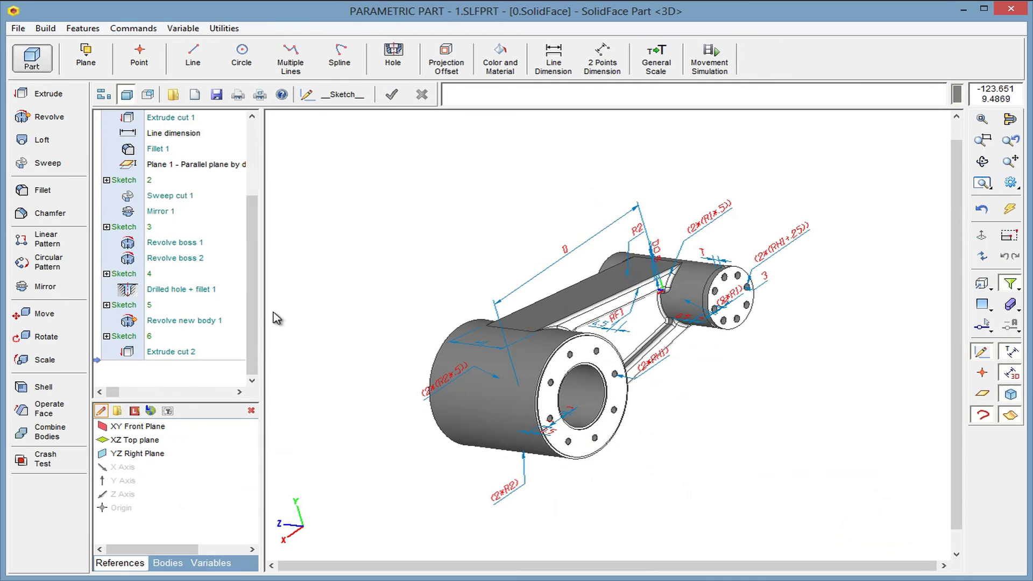
Create a plane parallel to the YZ right plane through the centre of the large cylinder's end-face circle
{"action": "left_click", "coordinate": [86, 63]}
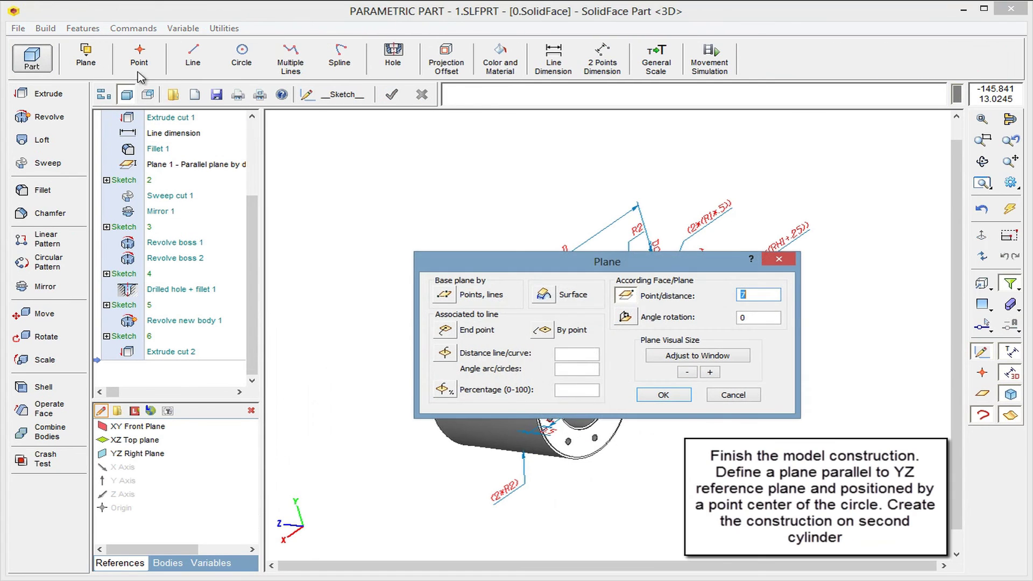
{"action": "left_click", "coordinate": [663, 397]}
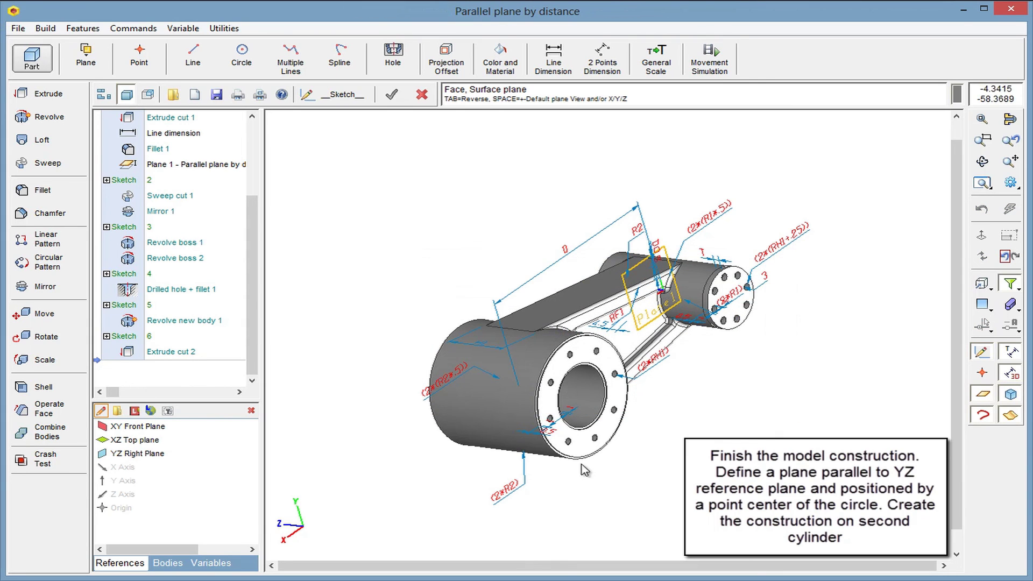
{"action": "left_click", "coordinate": [229, 456]}
{"action": "left_click", "coordinate": [184, 461]}
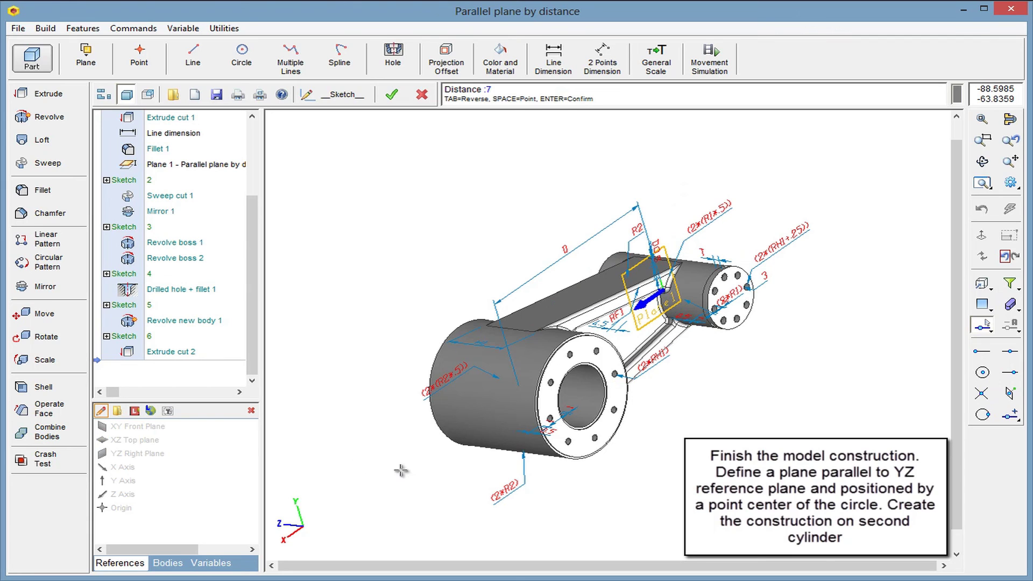
{"action": "key", "text": "space"}
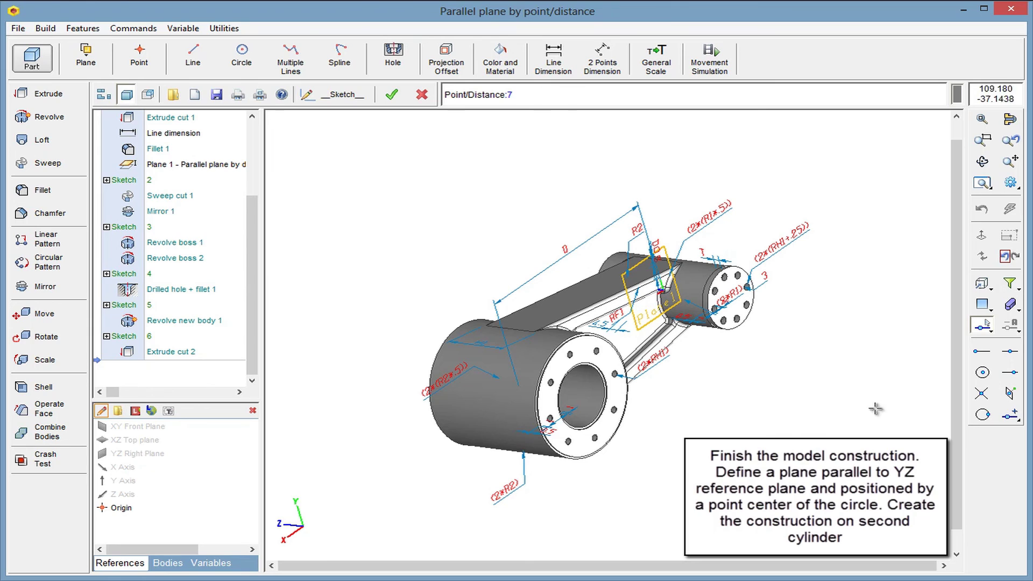
{"action": "left_click", "coordinate": [983, 372]}
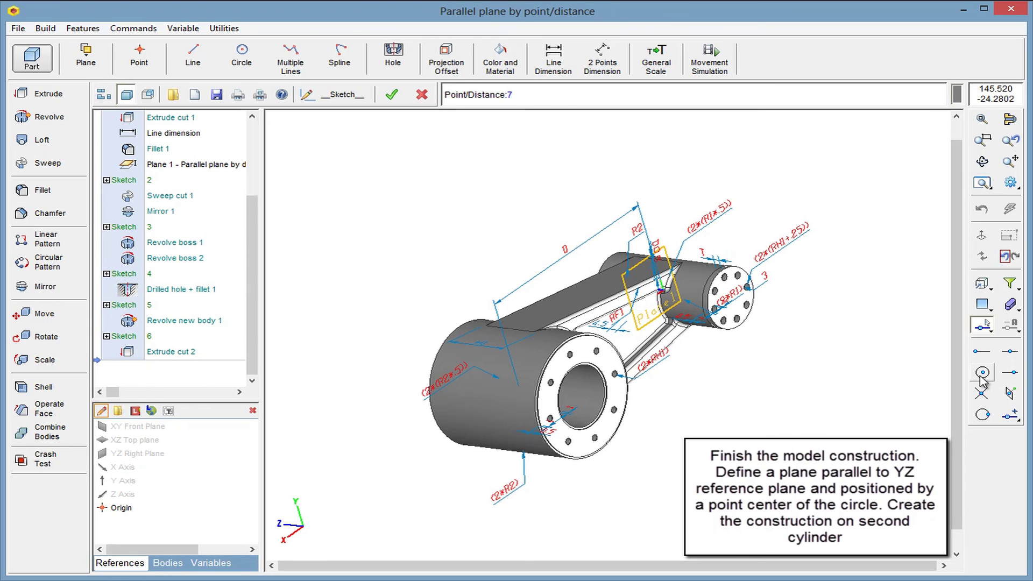
{"action": "left_click", "coordinate": [626, 407]}
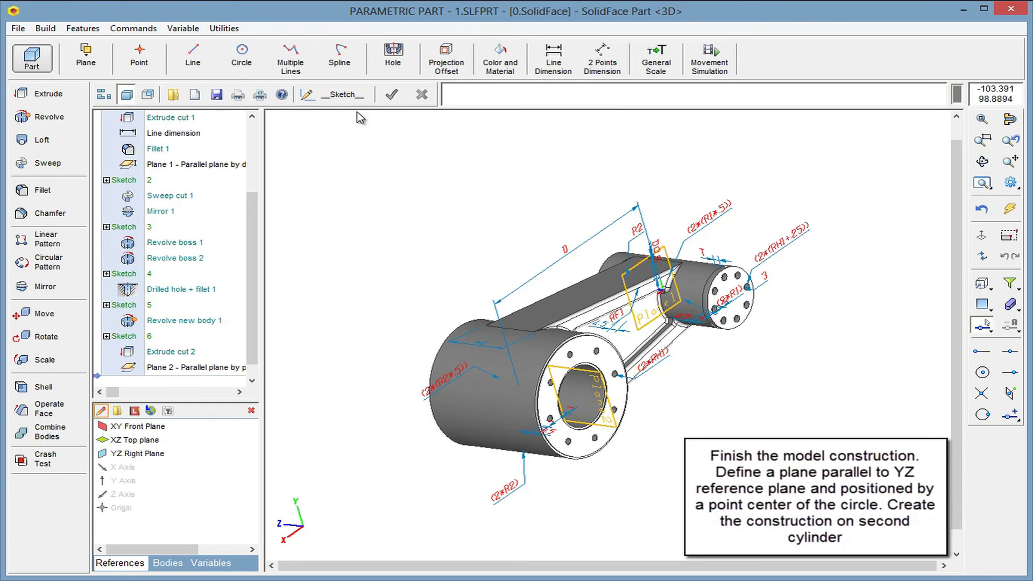
Start a sketch on the new plane through the large cylinder and section the model along it
{"action": "left_click", "coordinate": [347, 95]}
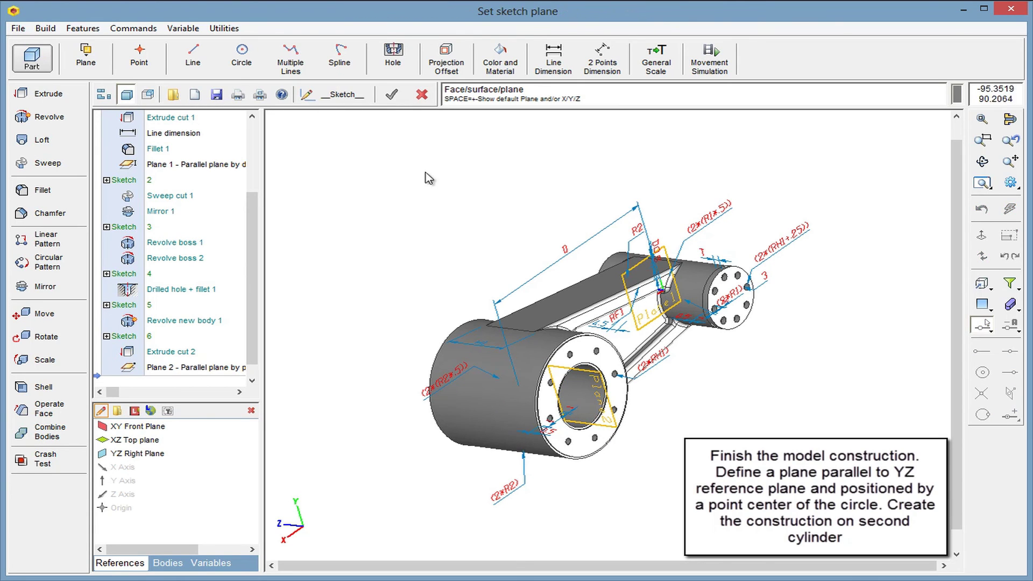
{"action": "left_click", "coordinate": [585, 370]}
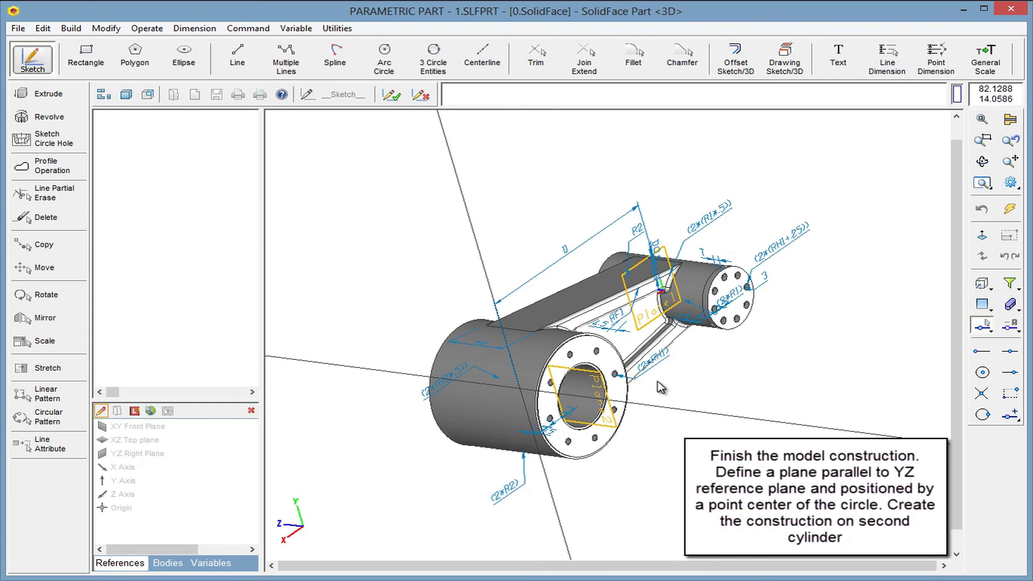
{"action": "left_click", "coordinate": [1009, 121]}
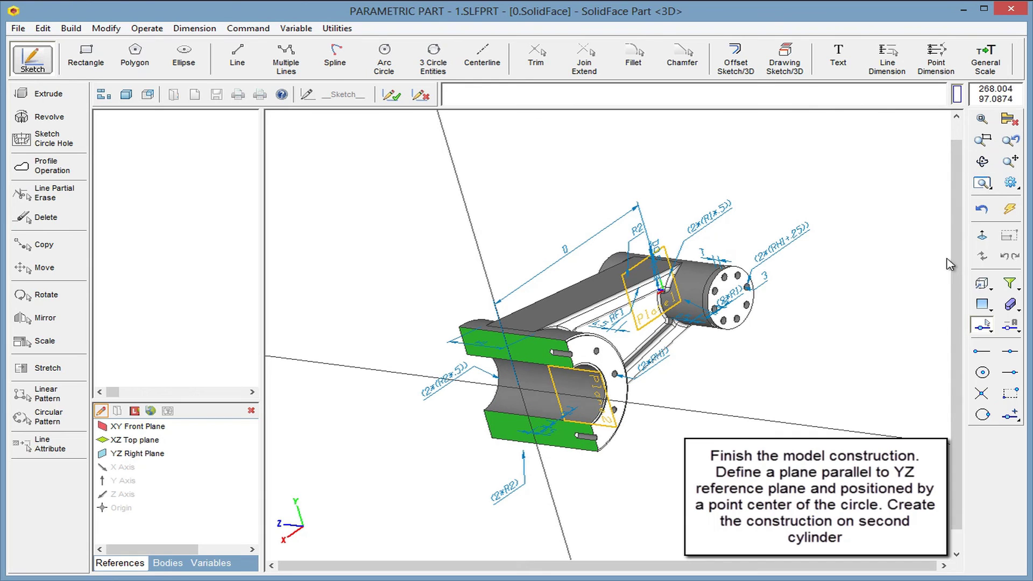
{"action": "left_click", "coordinate": [983, 140]}
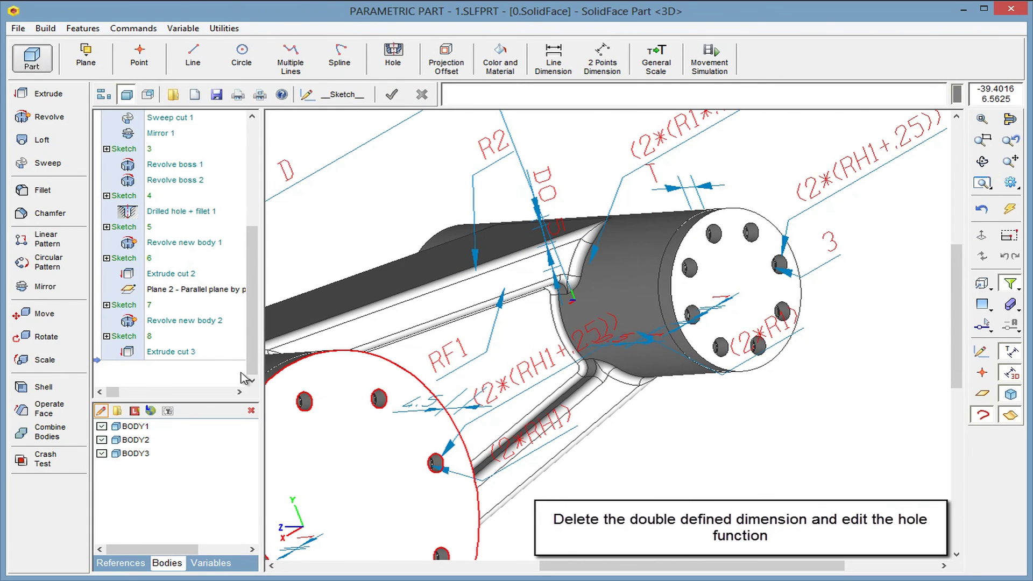
Edit sketch 8 and delete the duplicate (2*(RH1+.25)) diameter dimension from the large cover plate's bolt hole
{"action": "left_click", "coordinate": [138, 337]}
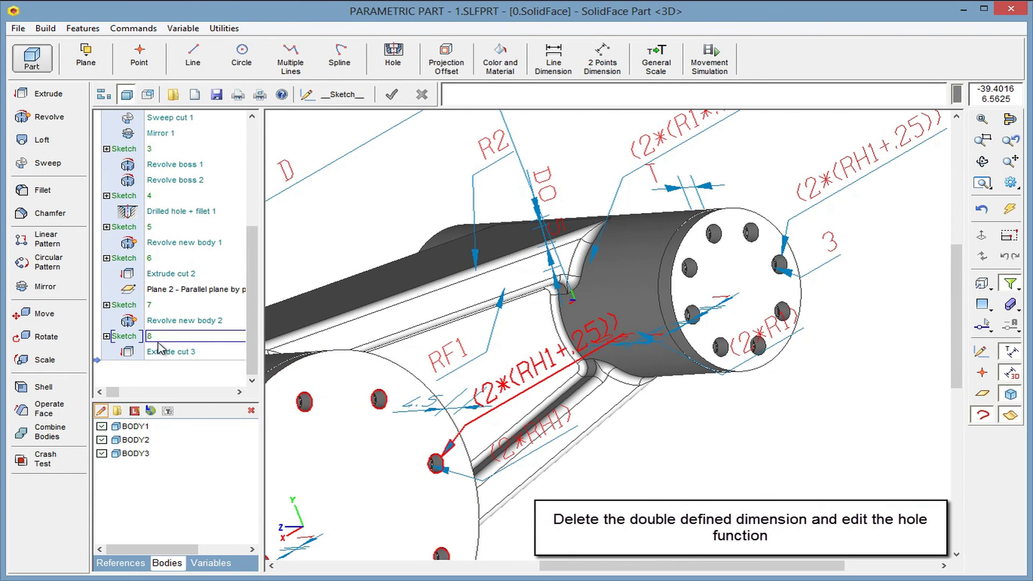
{"action": "double_click", "coordinate": [129, 340]}
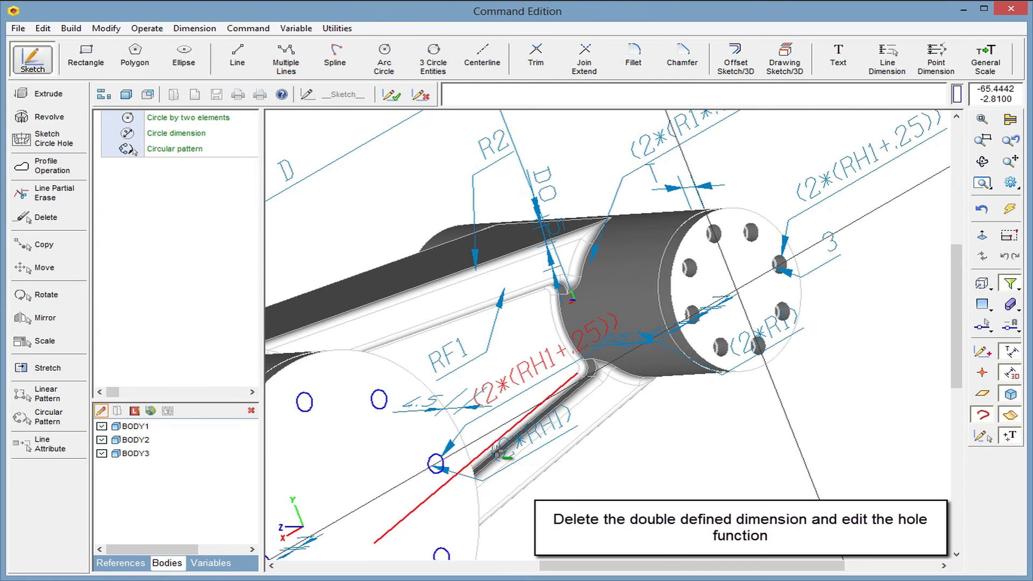
{"action": "double_click", "coordinate": [532, 384]}
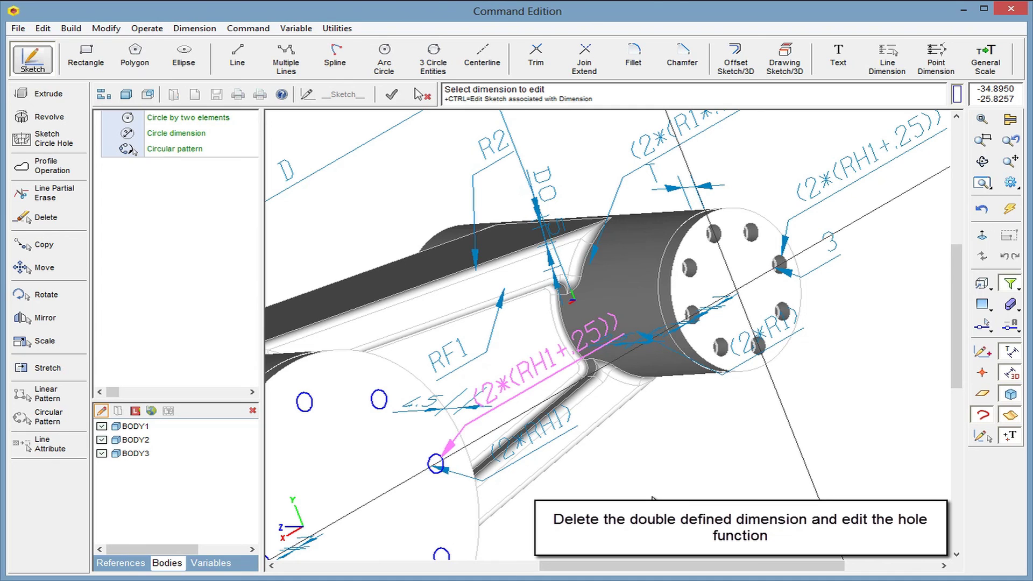
{"action": "key", "text": "Delete"}
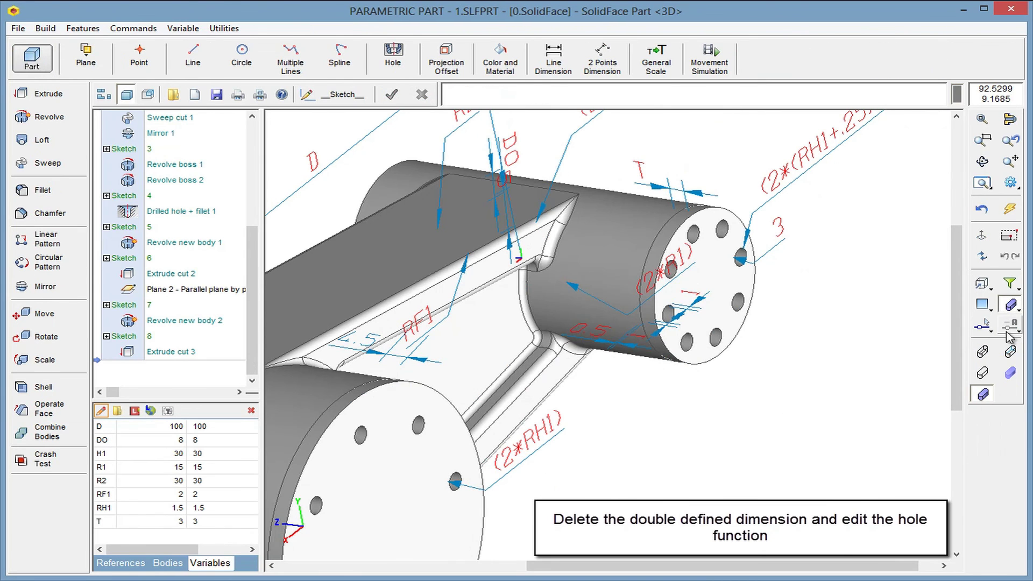
Show the model's hidden edges as dotted lines and edit the length of the Drilled hole + fillet 1 feature
{"action": "left_click", "coordinate": [1010, 352]}
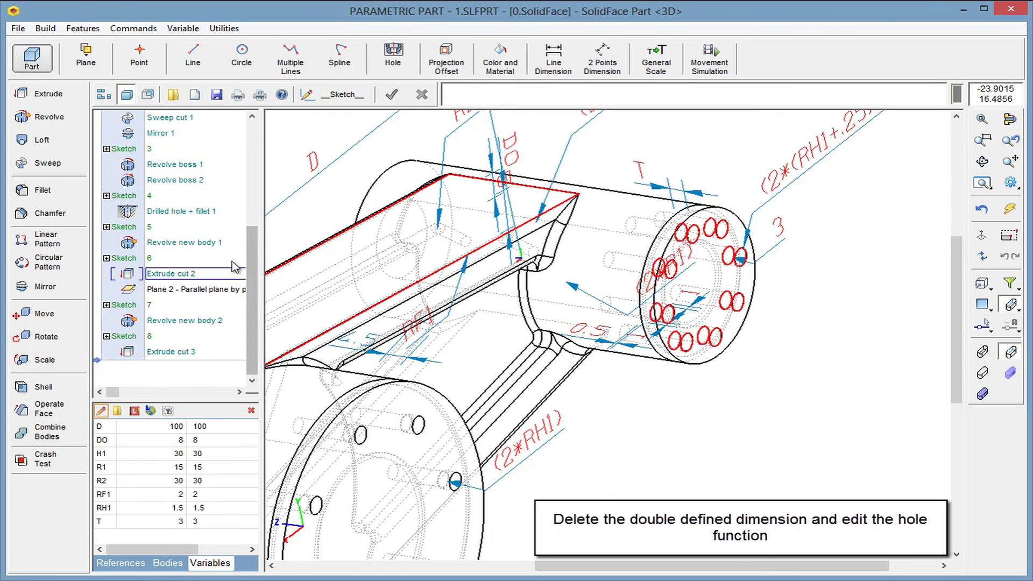
{"action": "double_click", "coordinate": [191, 213]}
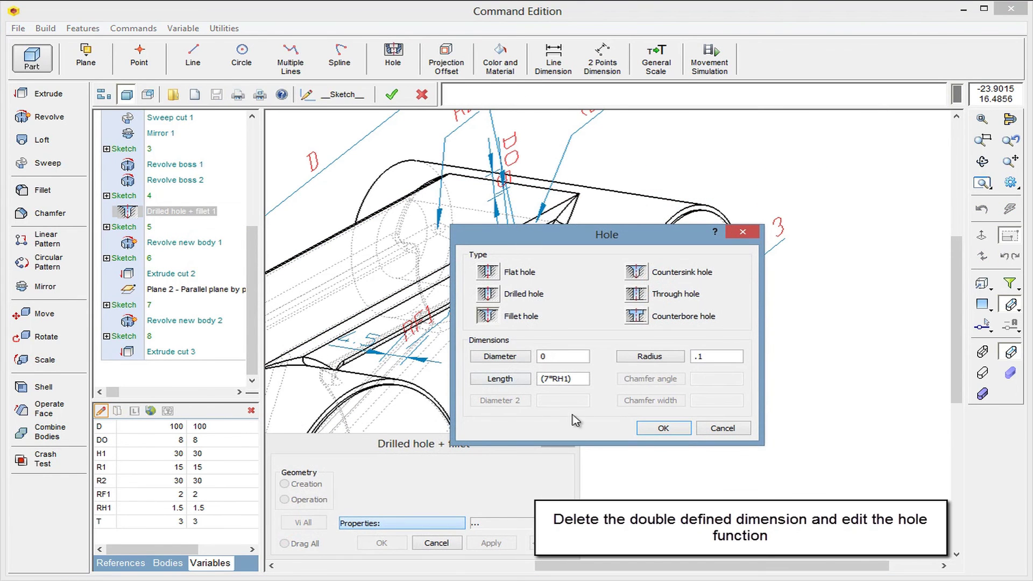
{"action": "left_click_drag", "start_coordinate": [585, 381], "coordinate": [510, 375]}
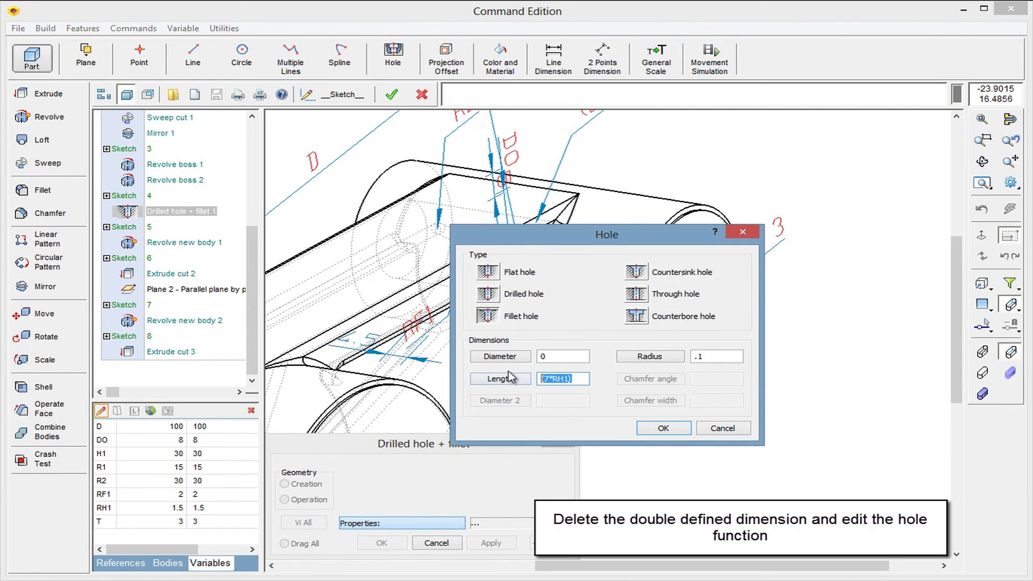
{"action": "left_click", "coordinate": [658, 429]}
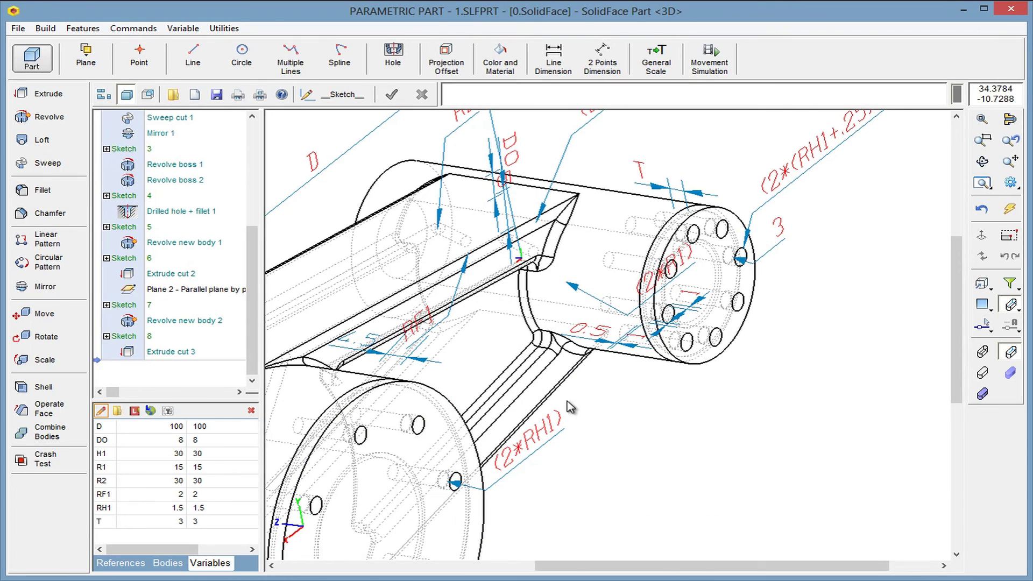
Insert the comment "RH1 - Hole Radius" at the end of the list of commands
{"action": "left_click", "coordinate": [145, 30]}
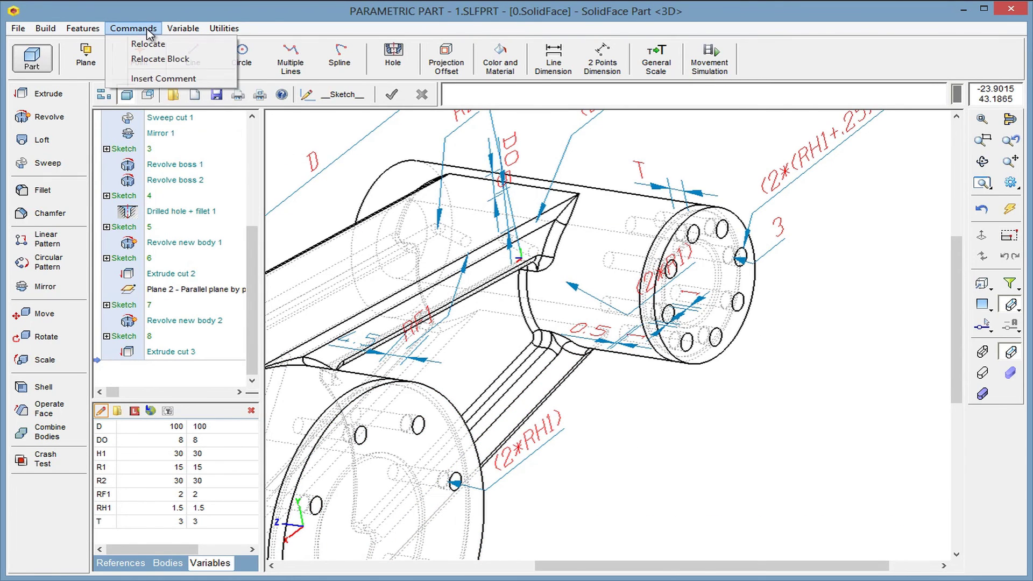
{"action": "left_click", "coordinate": [151, 79]}
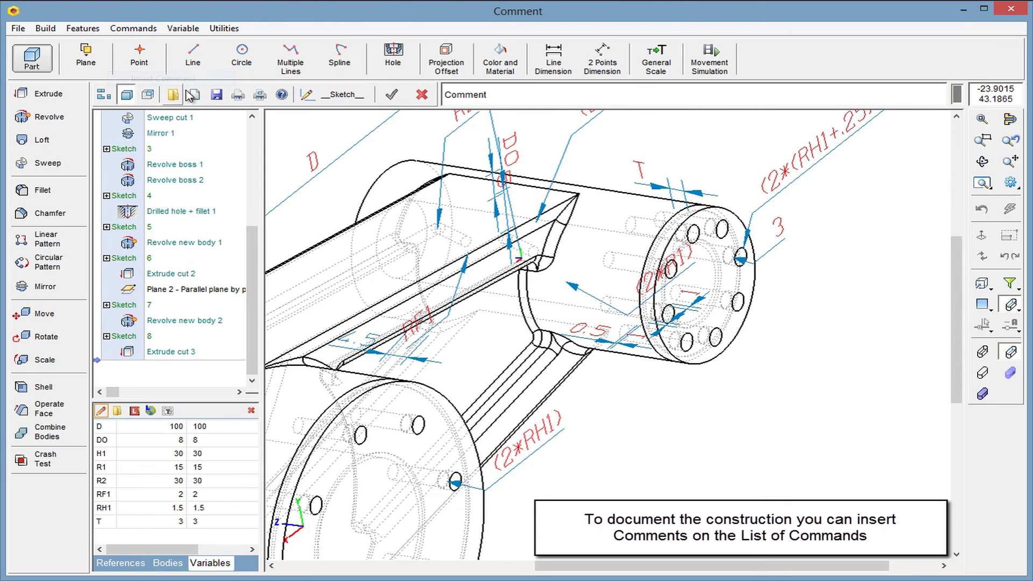
{"action": "left_click", "coordinate": [637, 451]}
{"action": "type", "text": "RH1 - Hole Radius"}
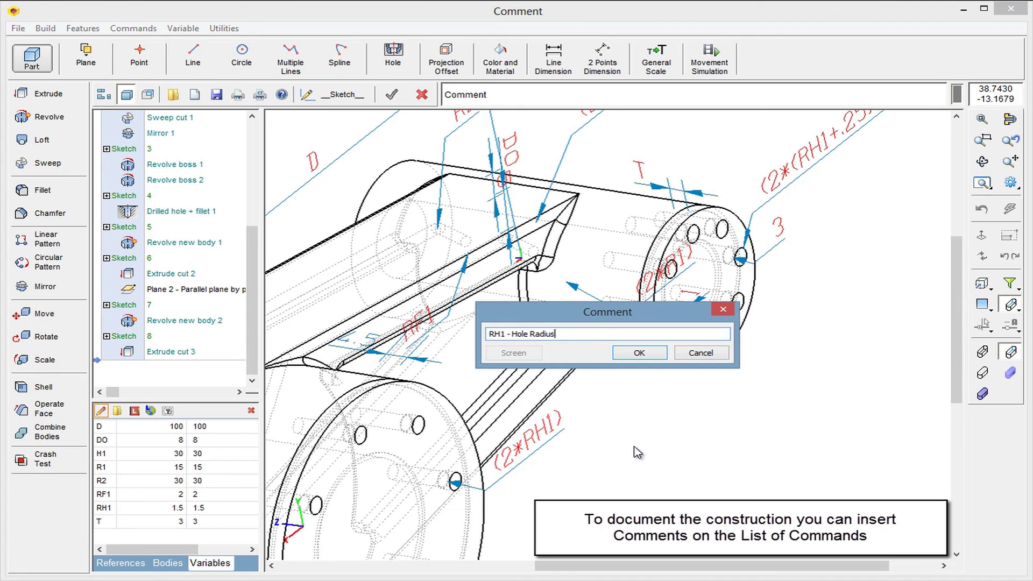
{"action": "key", "text": "Return"}
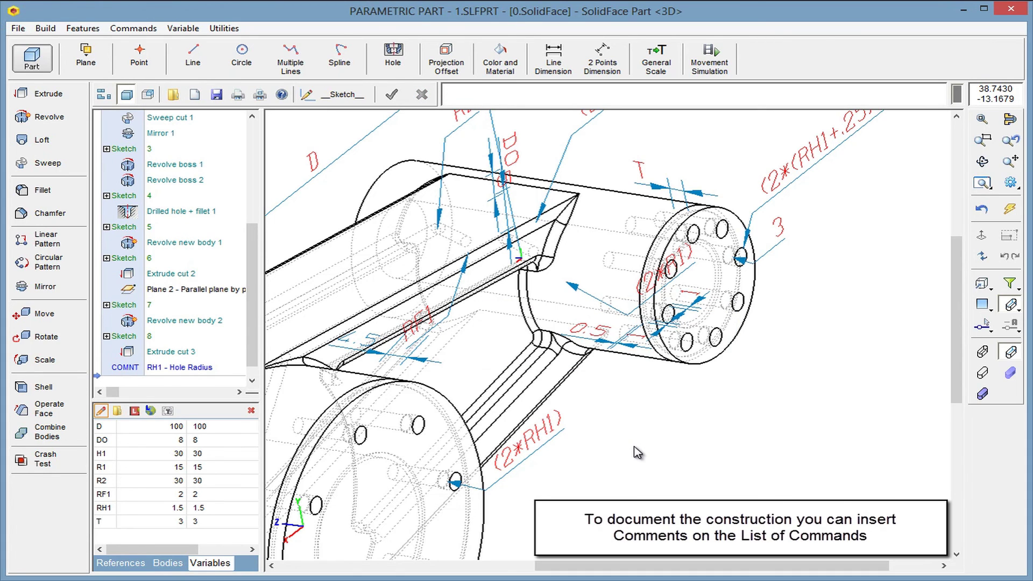
Insert another comment in the list of commands
{"action": "right_click", "coordinate": [636, 451]}
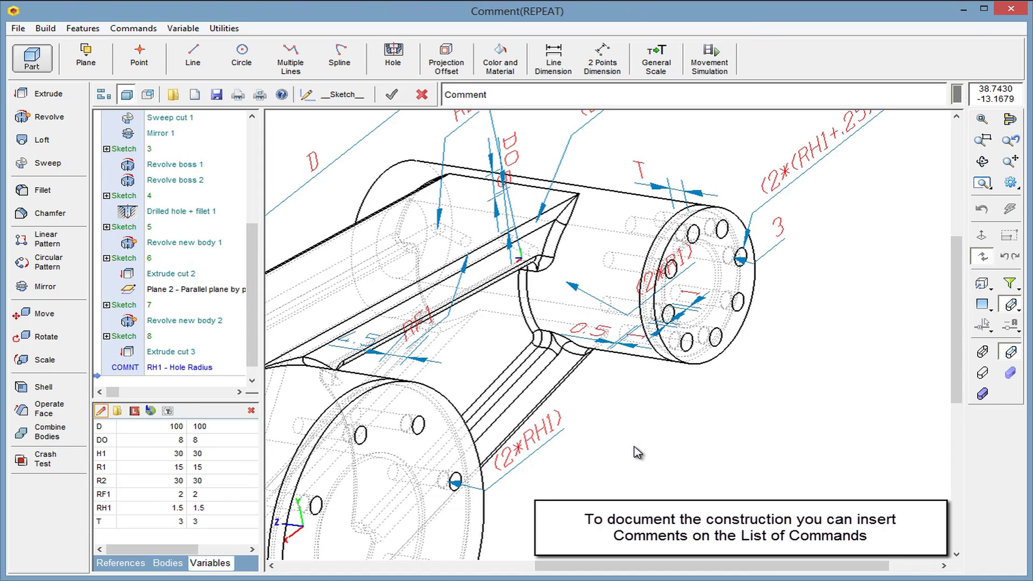